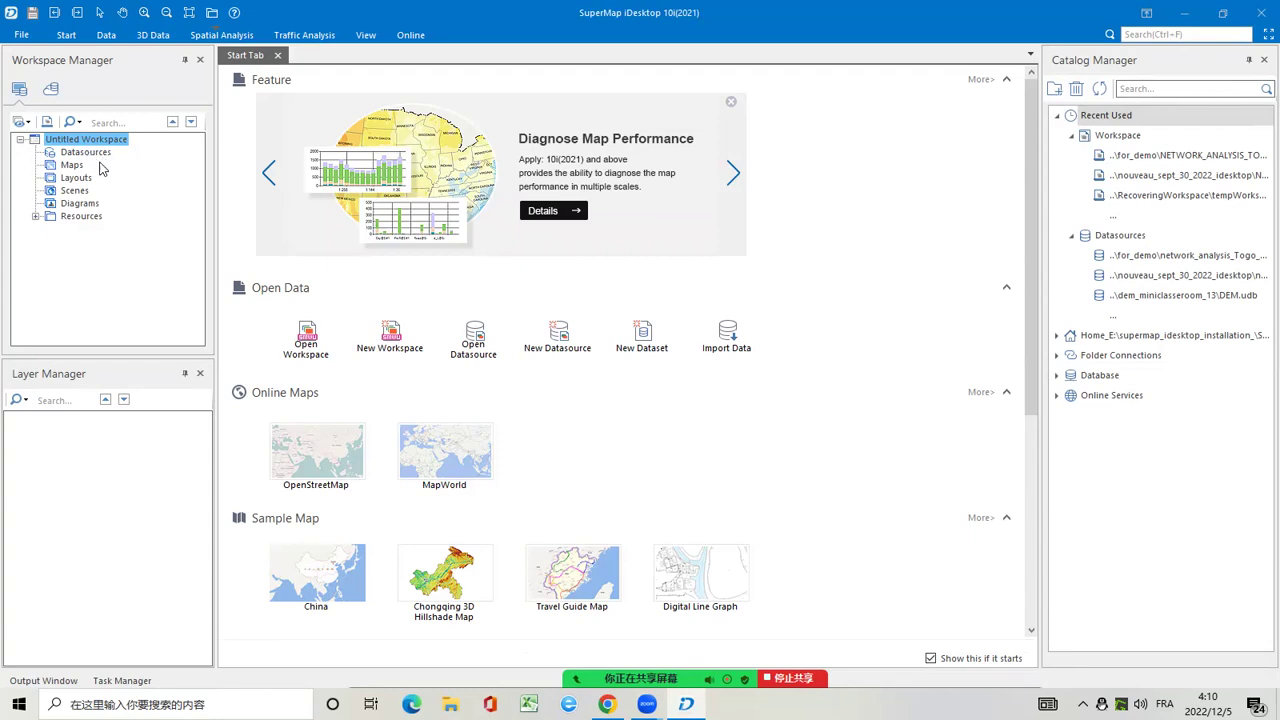
Start a new file datasource in the workspace and name it network_analysis_Togo_demo
left_click(92, 154)
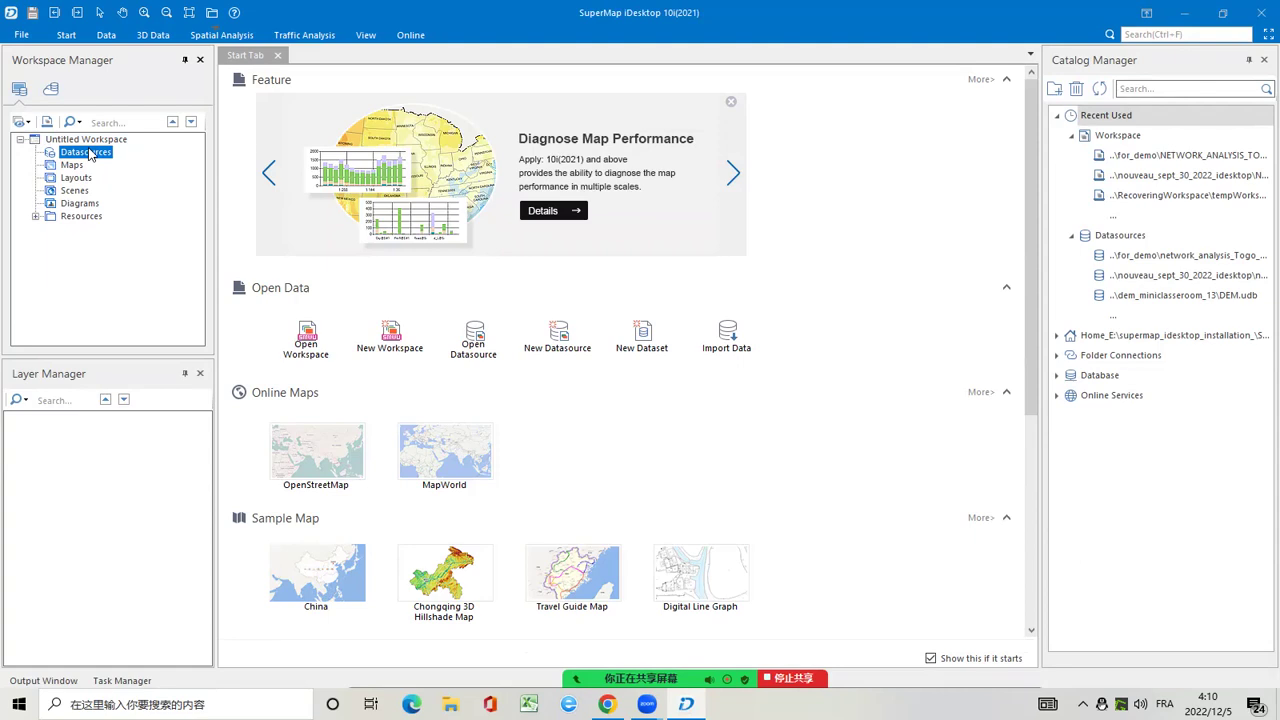
right_click(90, 154)
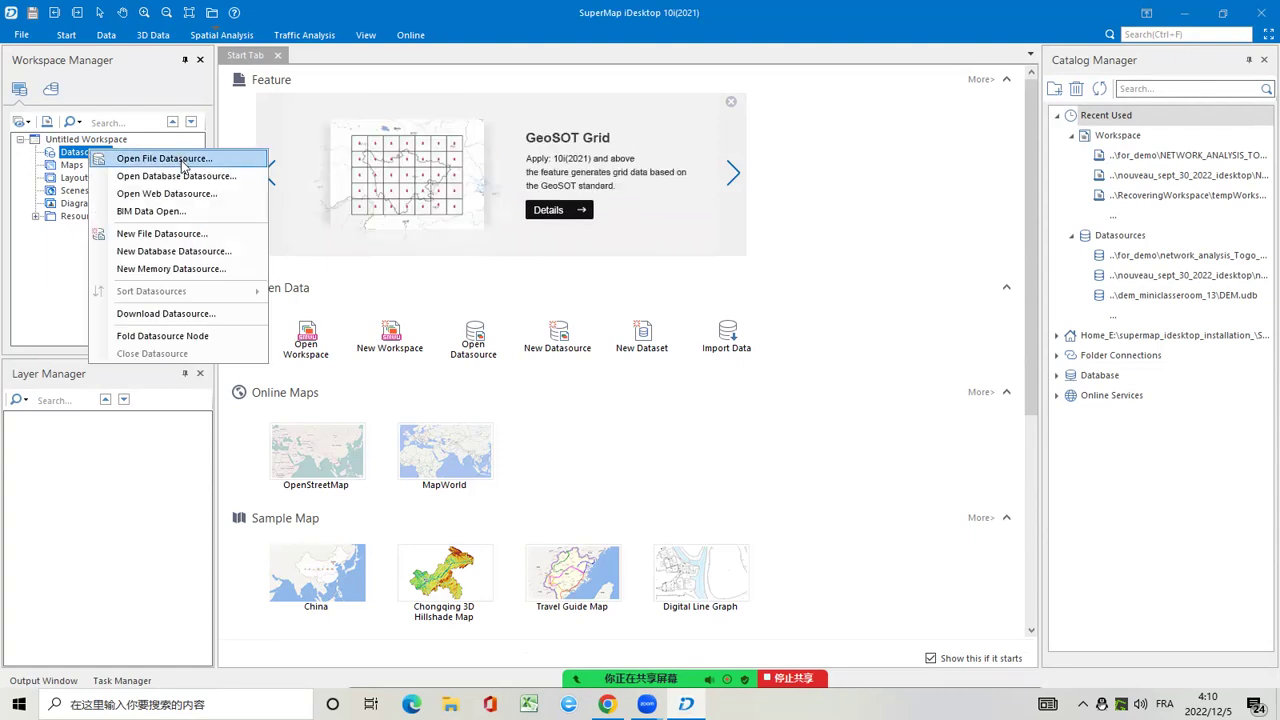
left_click(185, 235)
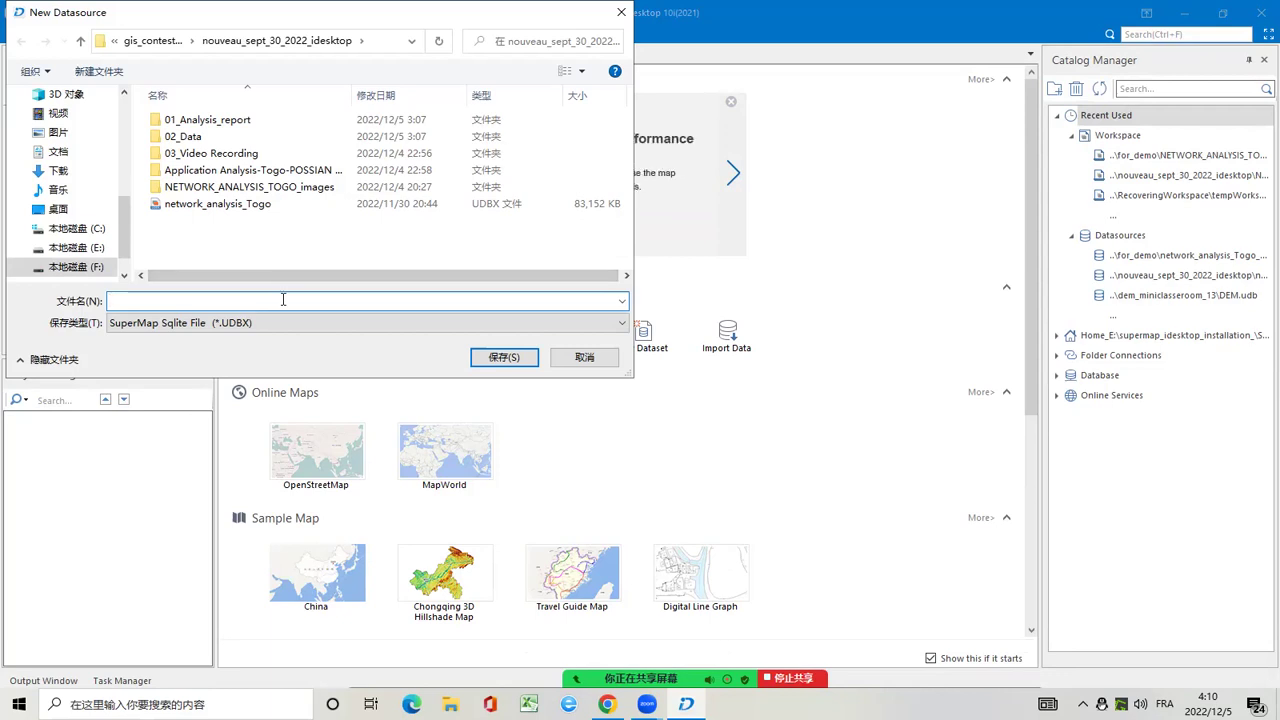
type("netwo")
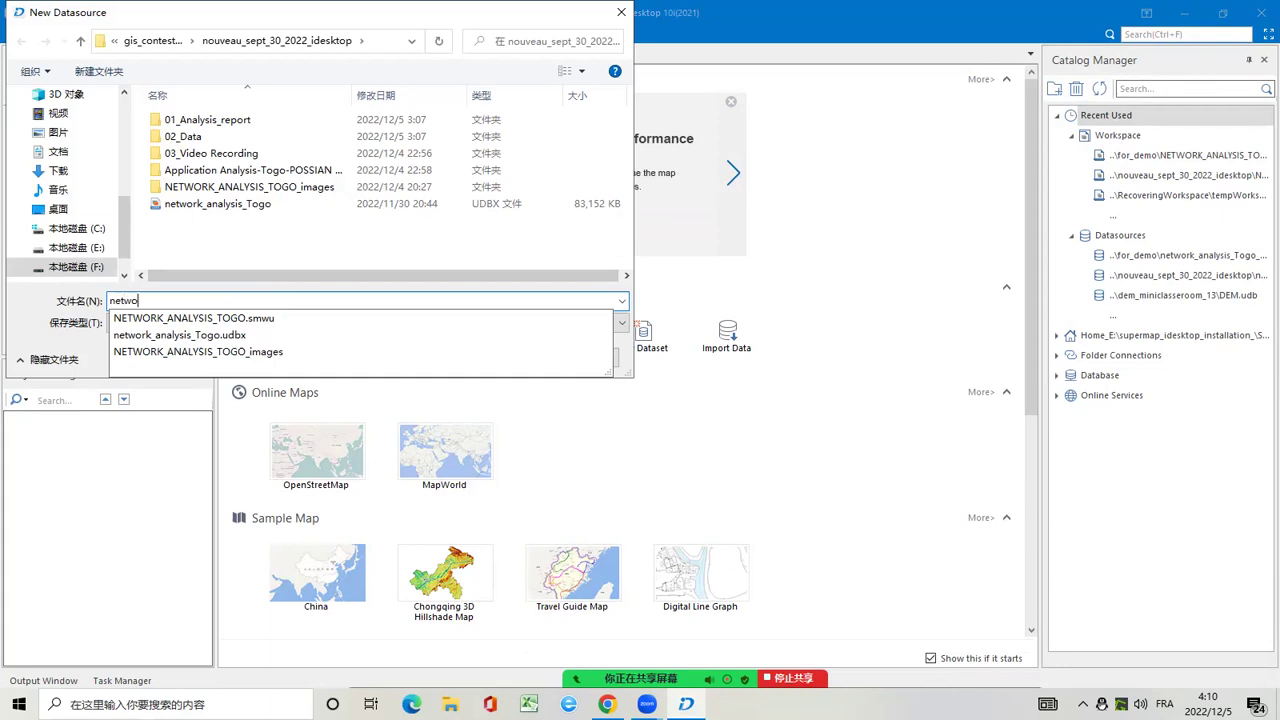
type("rk_analysis_T")
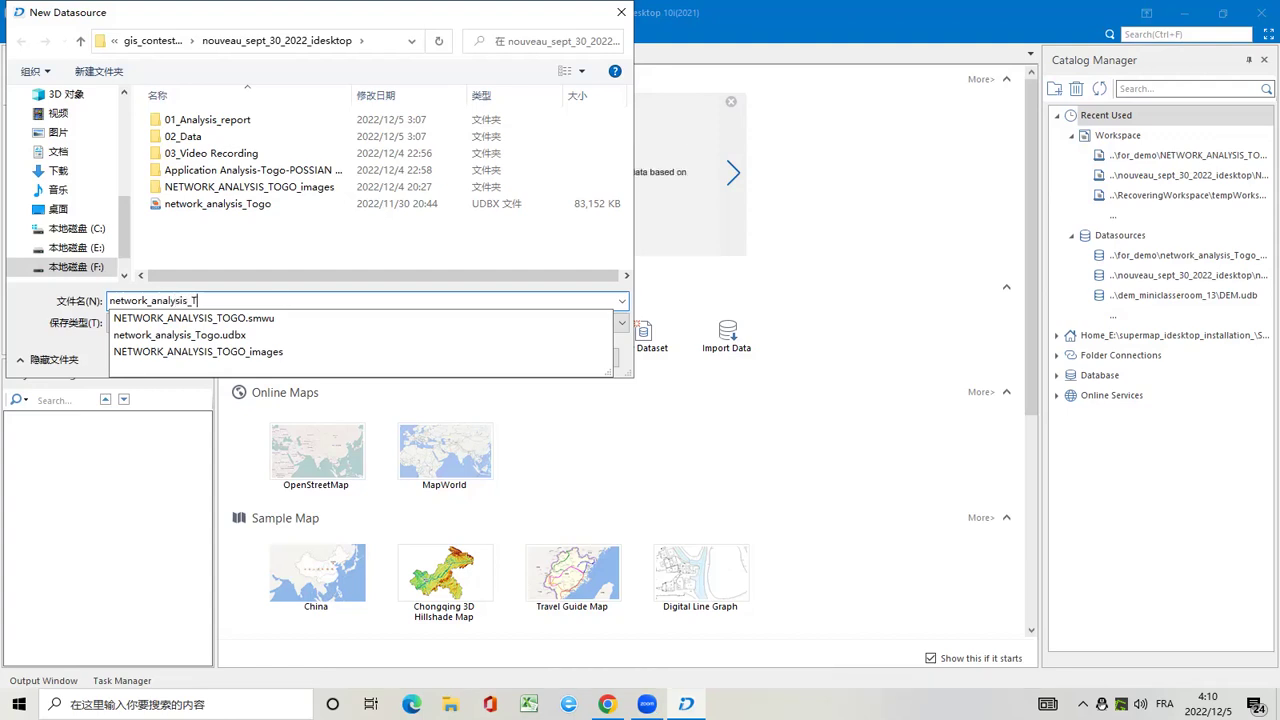
type("ogo_")
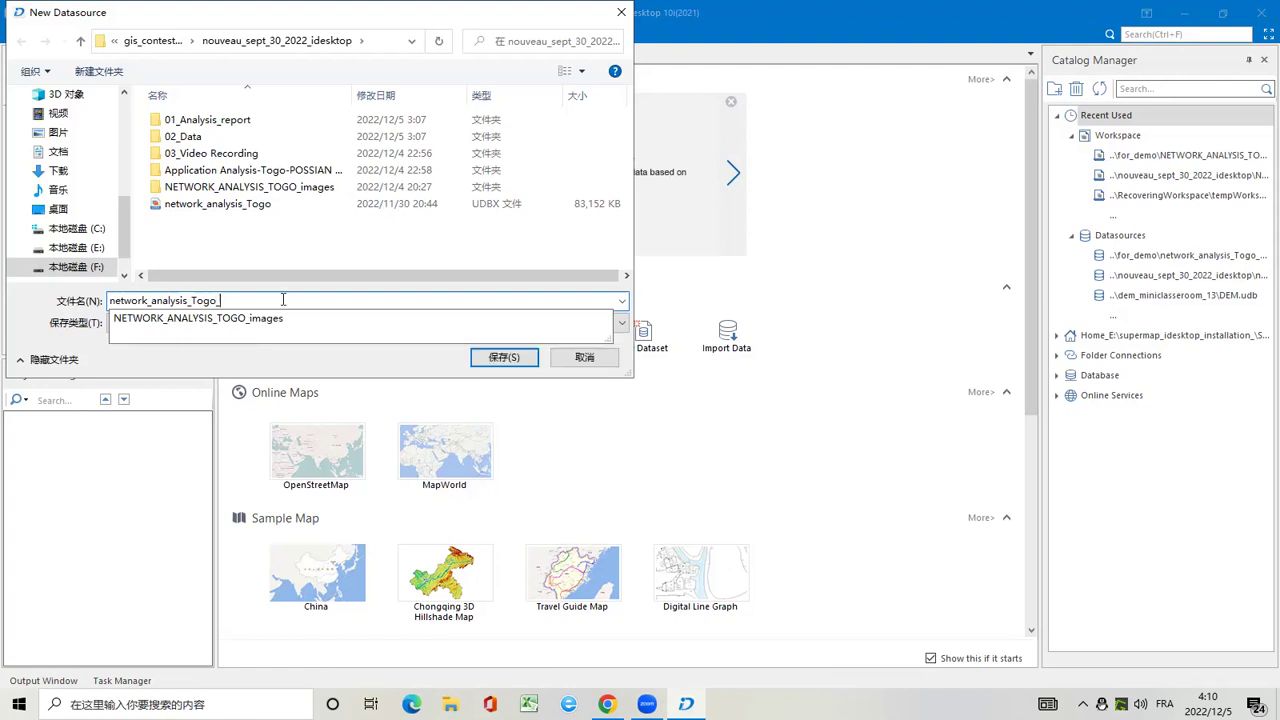
type("demo")
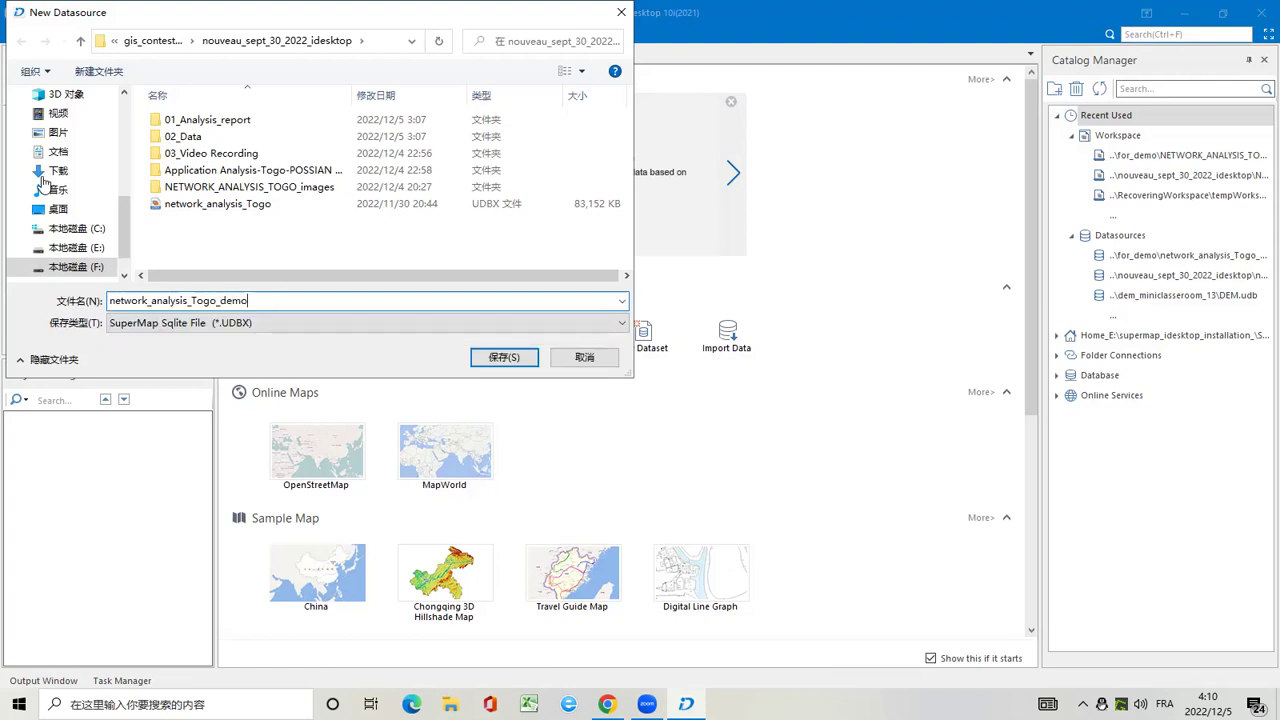
Save the new datasource in the for_demo folder on the desktop
scroll(125, 224, "down", 1)
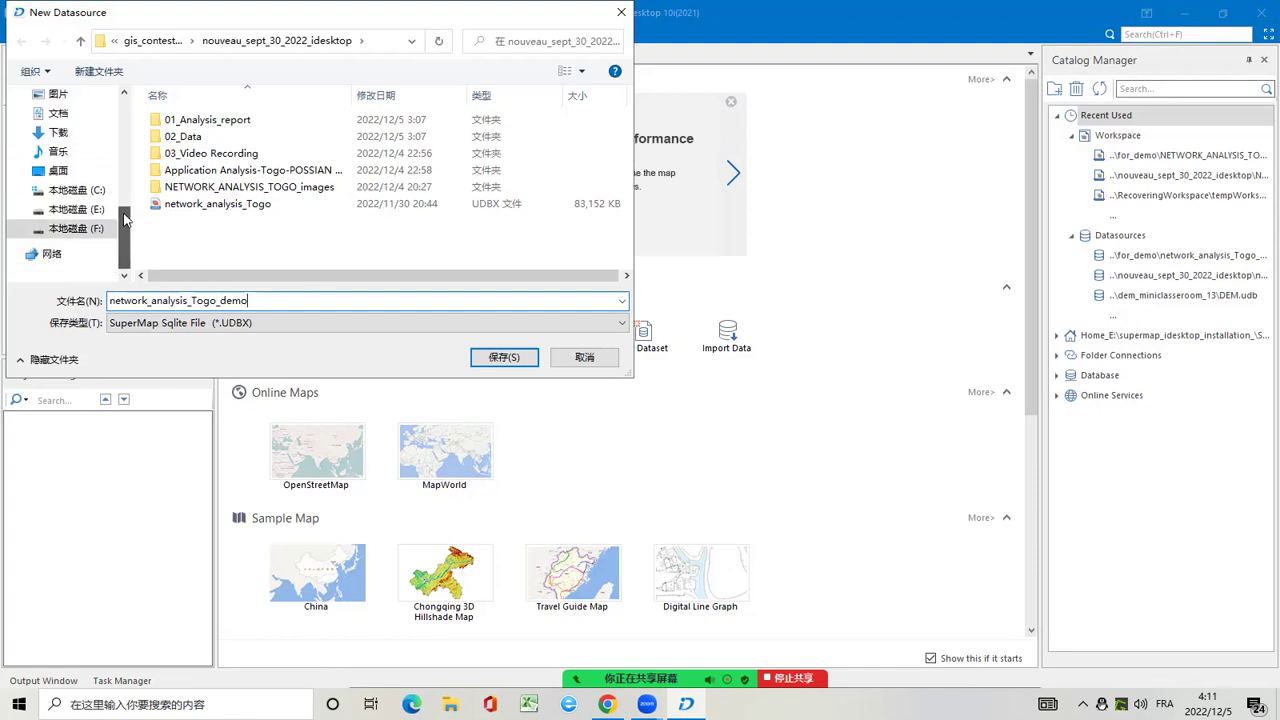
left_click_drag(125, 224, 125, 218)
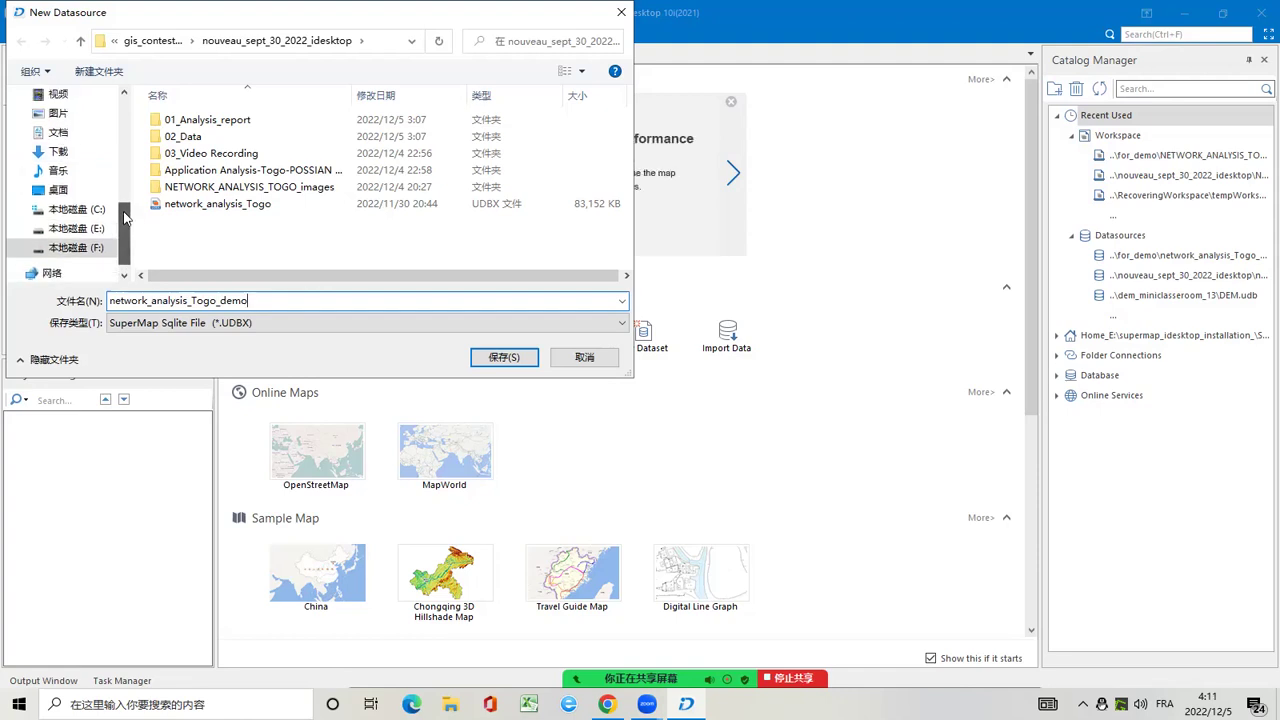
left_click(58, 189)
double_click(215, 137)
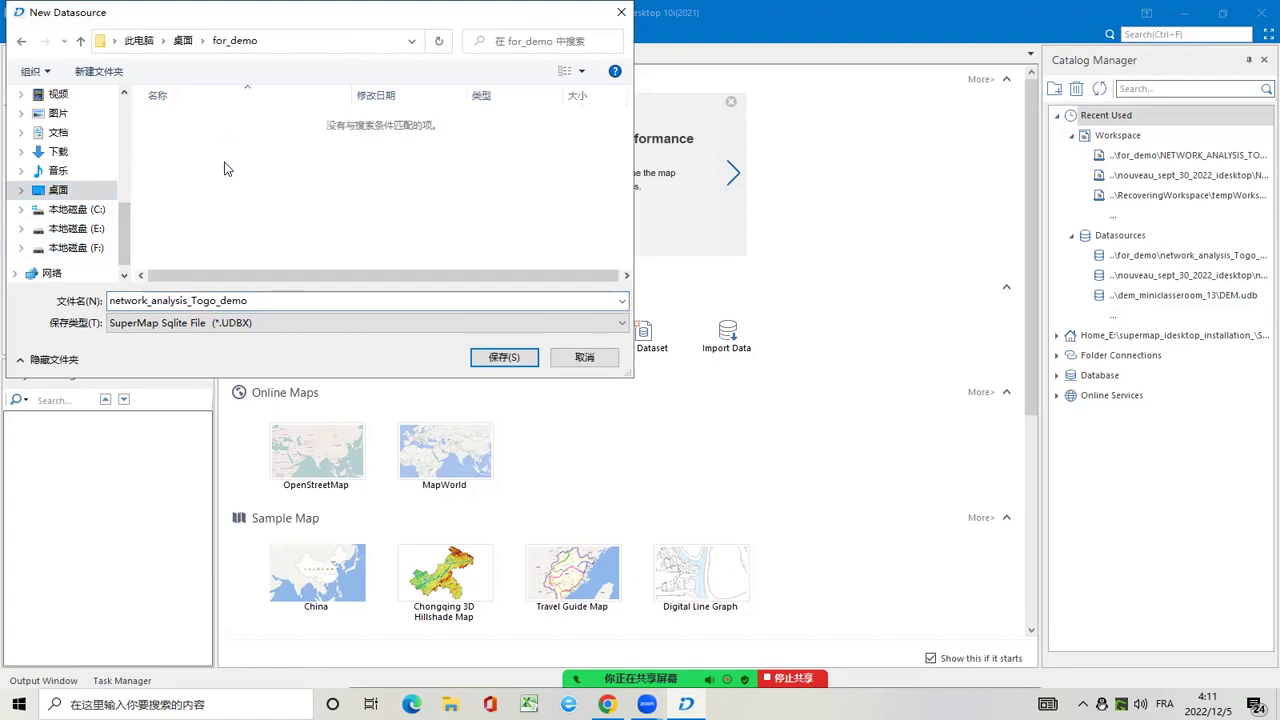
left_click(504, 358)
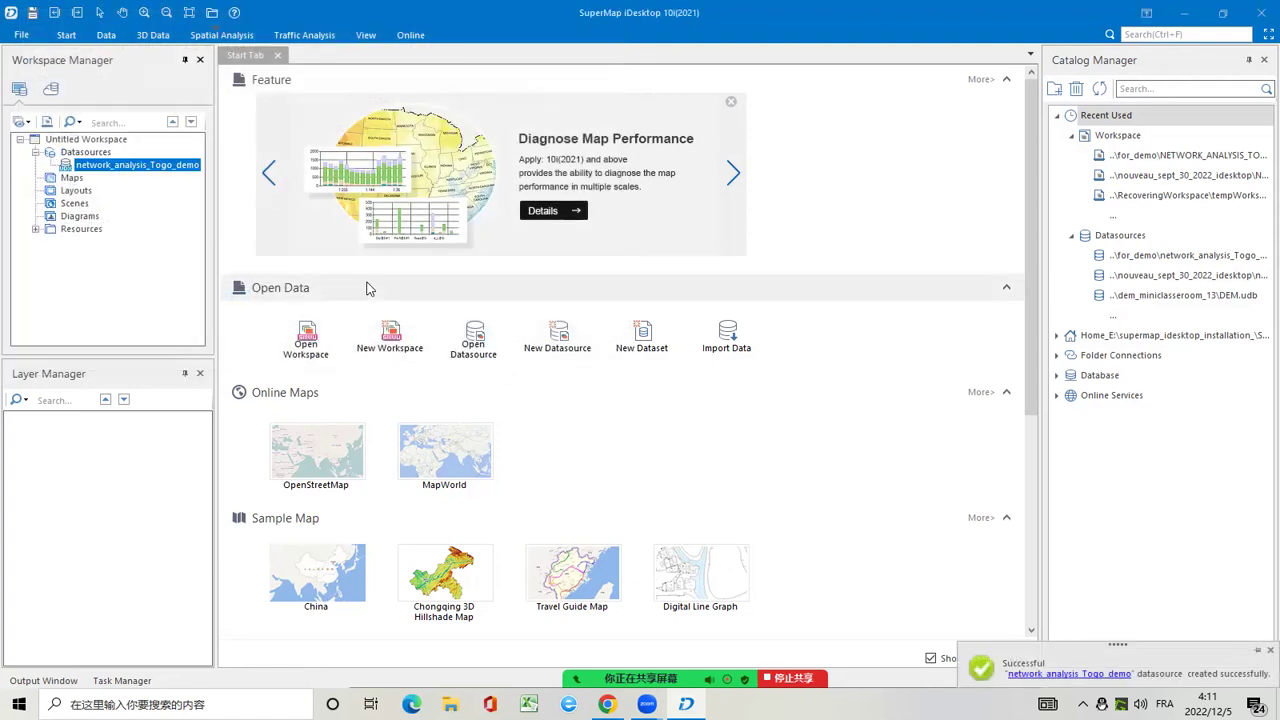
Start a dataset import into the network_analysis_Togo_demo datasource and browse drive F: to the TGO_adm folder for source files
right_click(121, 162)
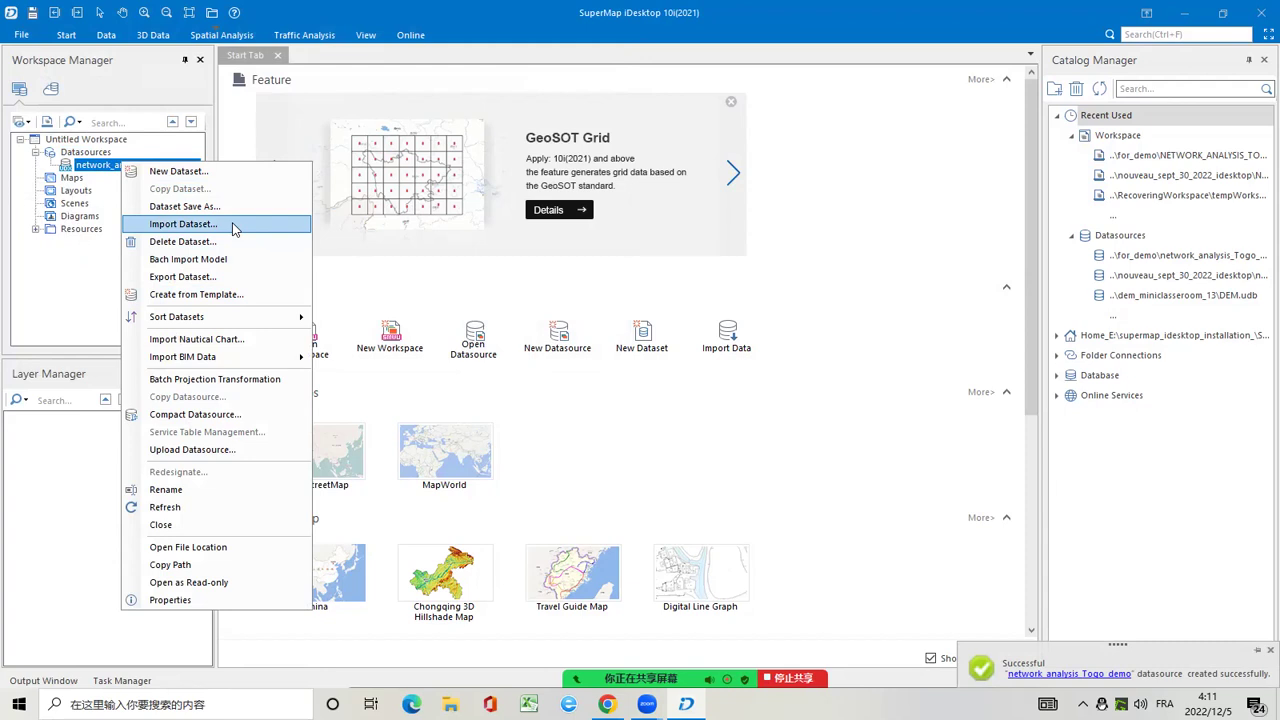
left_click(232, 229)
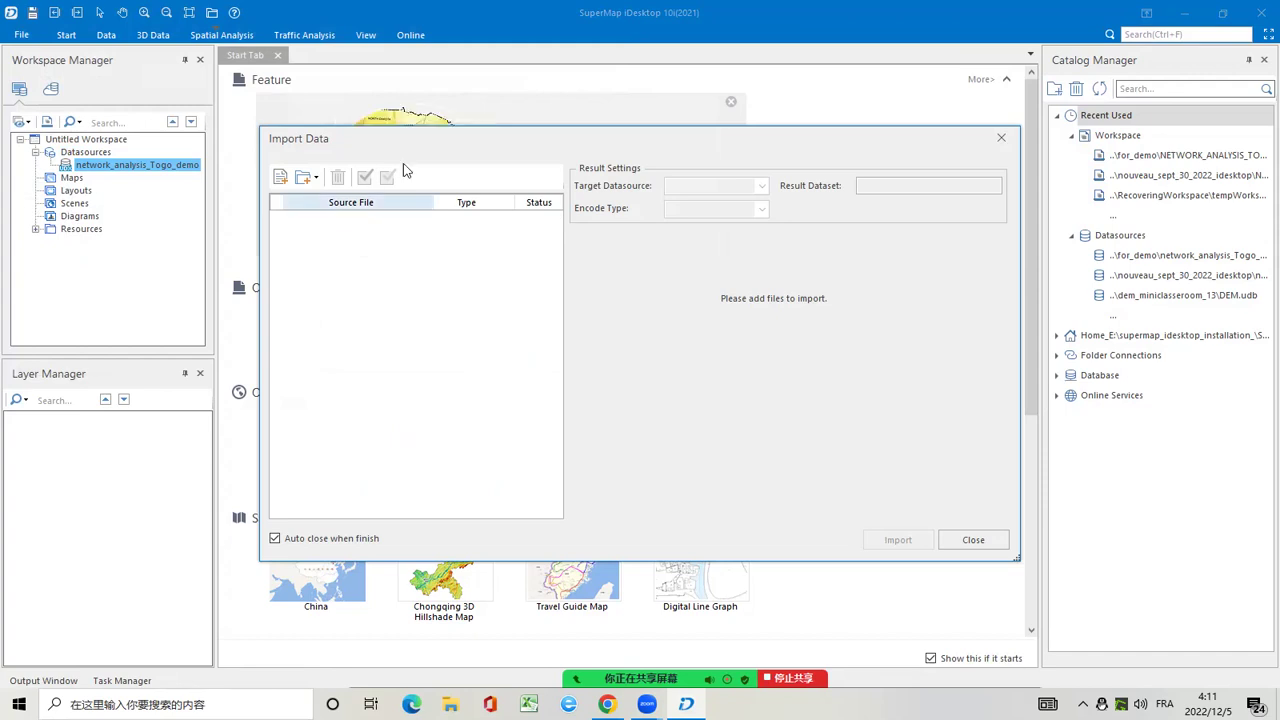
left_click_drag(664, 140, 658, 155)
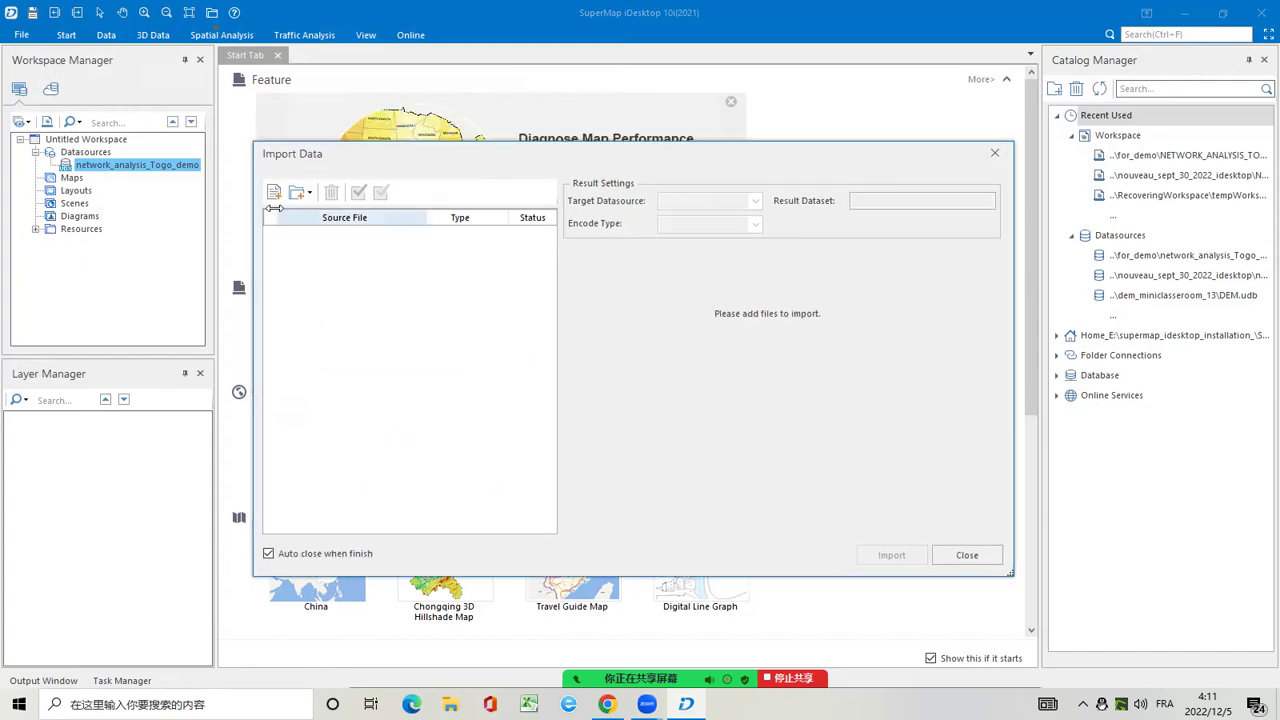
left_click(275, 193)
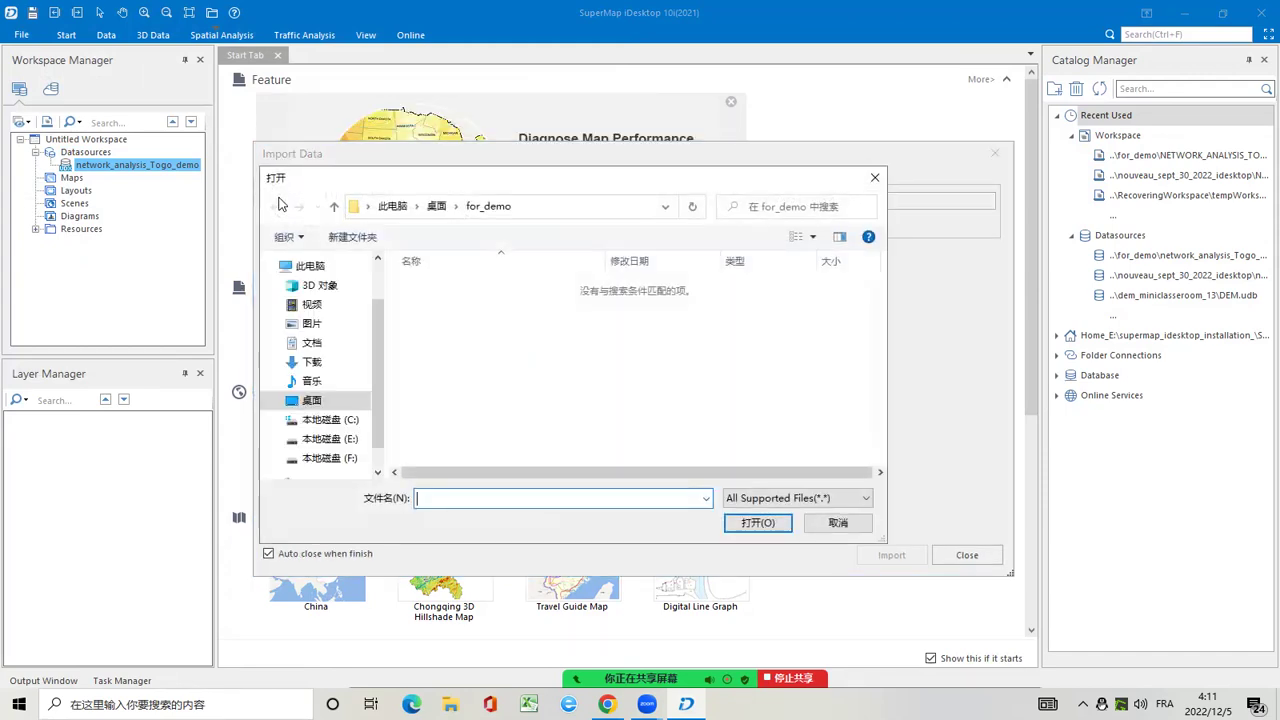
left_click_drag(378, 380, 378, 362)
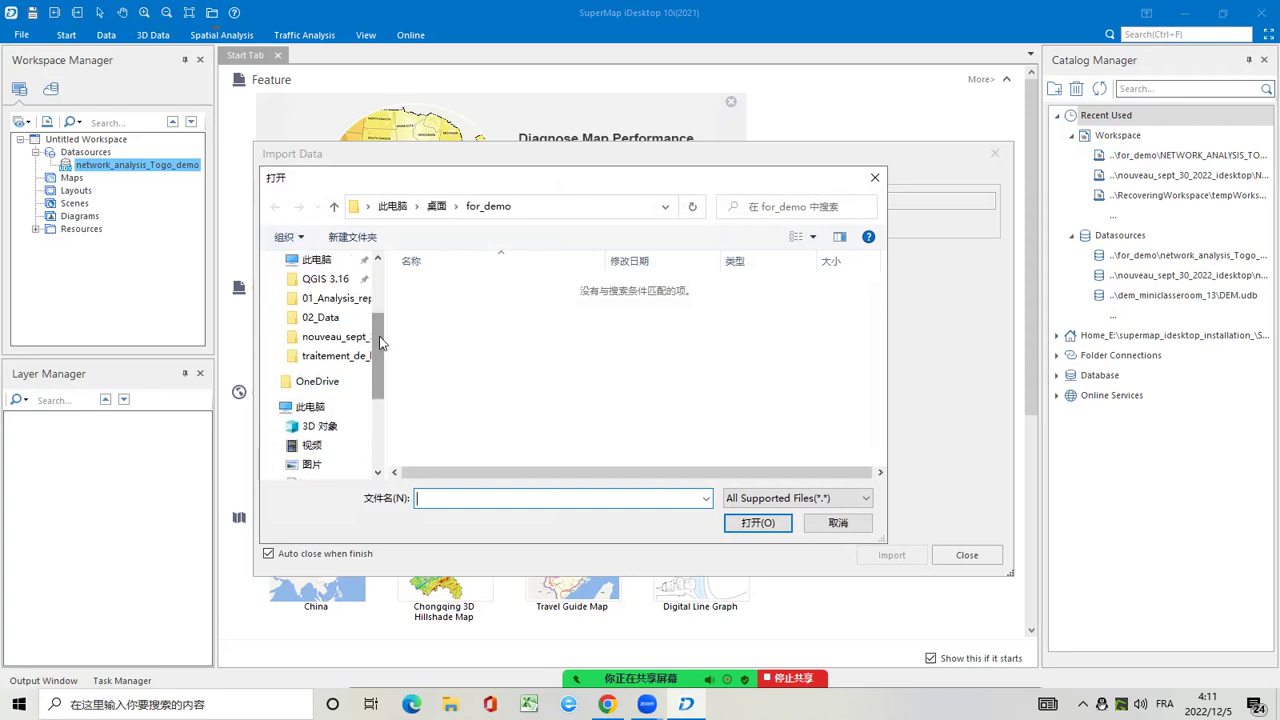
left_click_drag(379, 364, 382, 413)
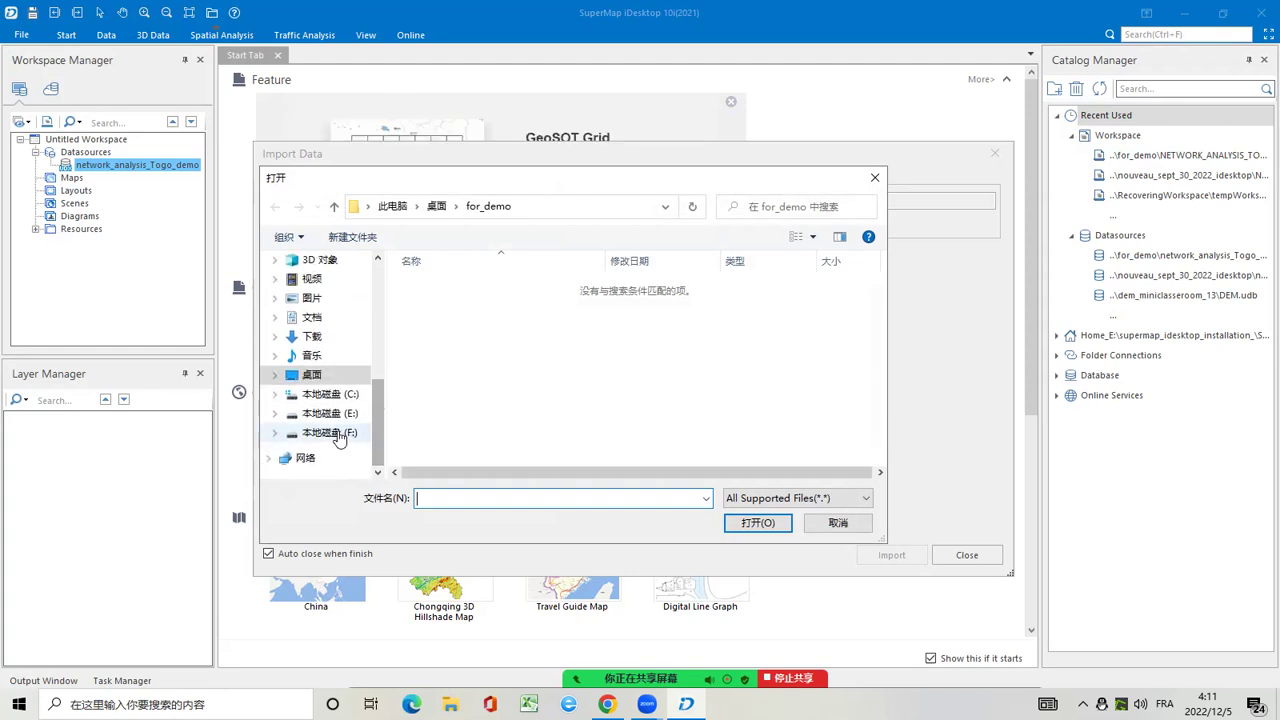
left_click(335, 432)
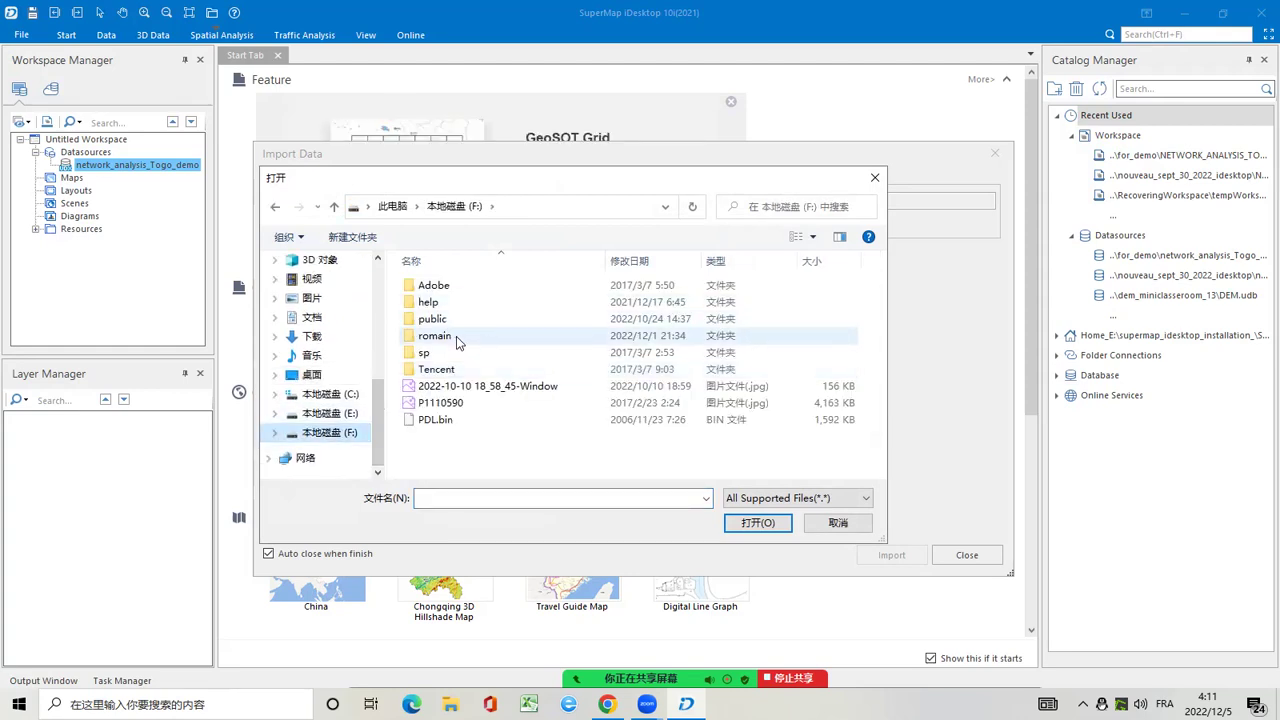
double_click(456, 336)
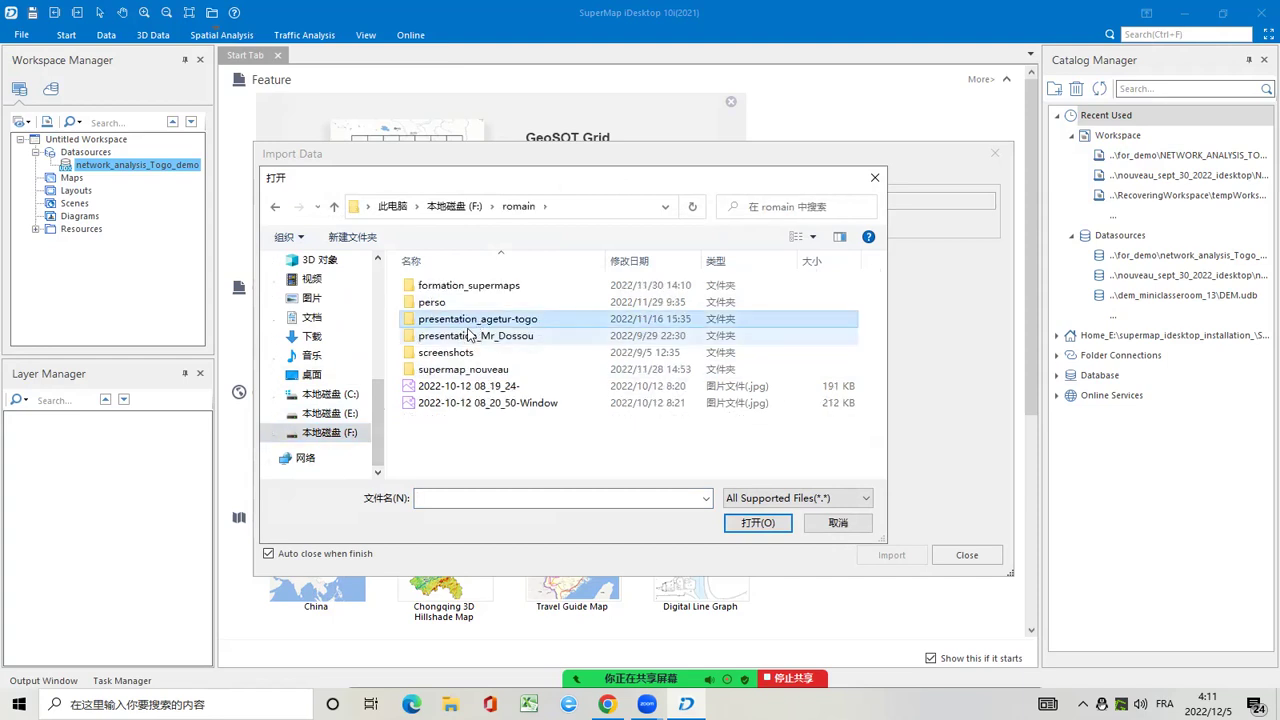
double_click(467, 336)
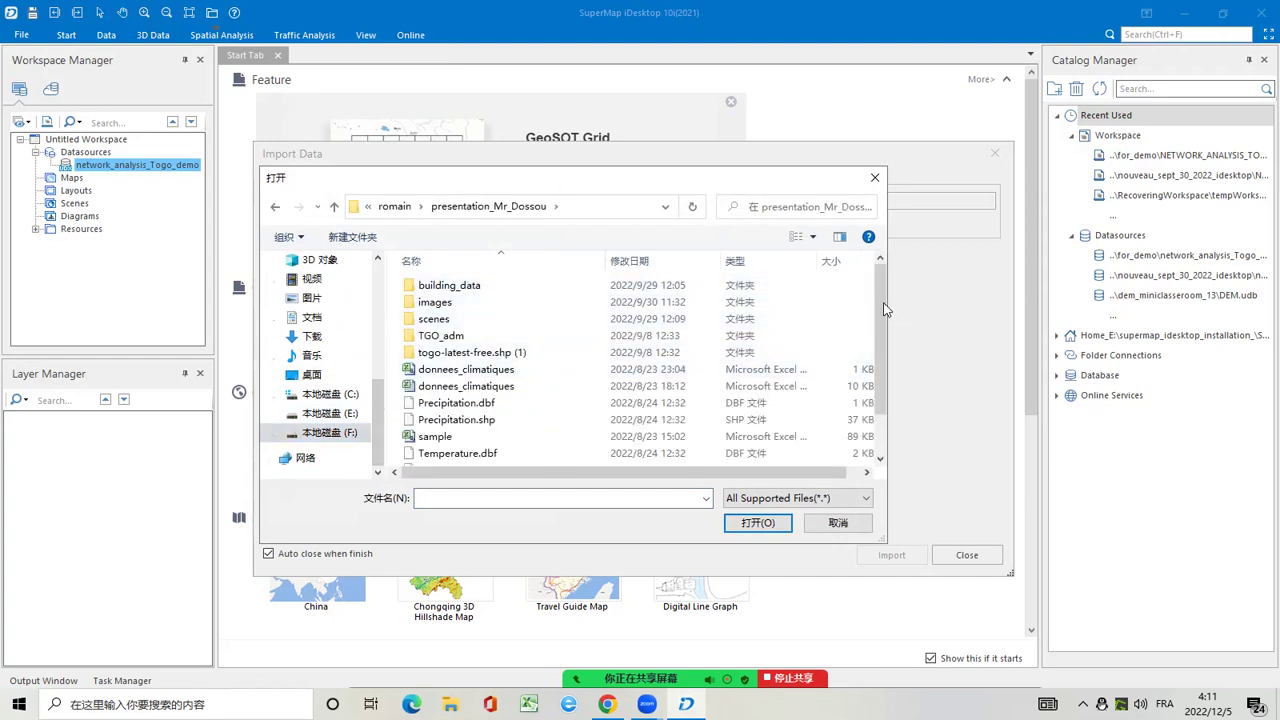
scroll(886, 340, "down", 2)
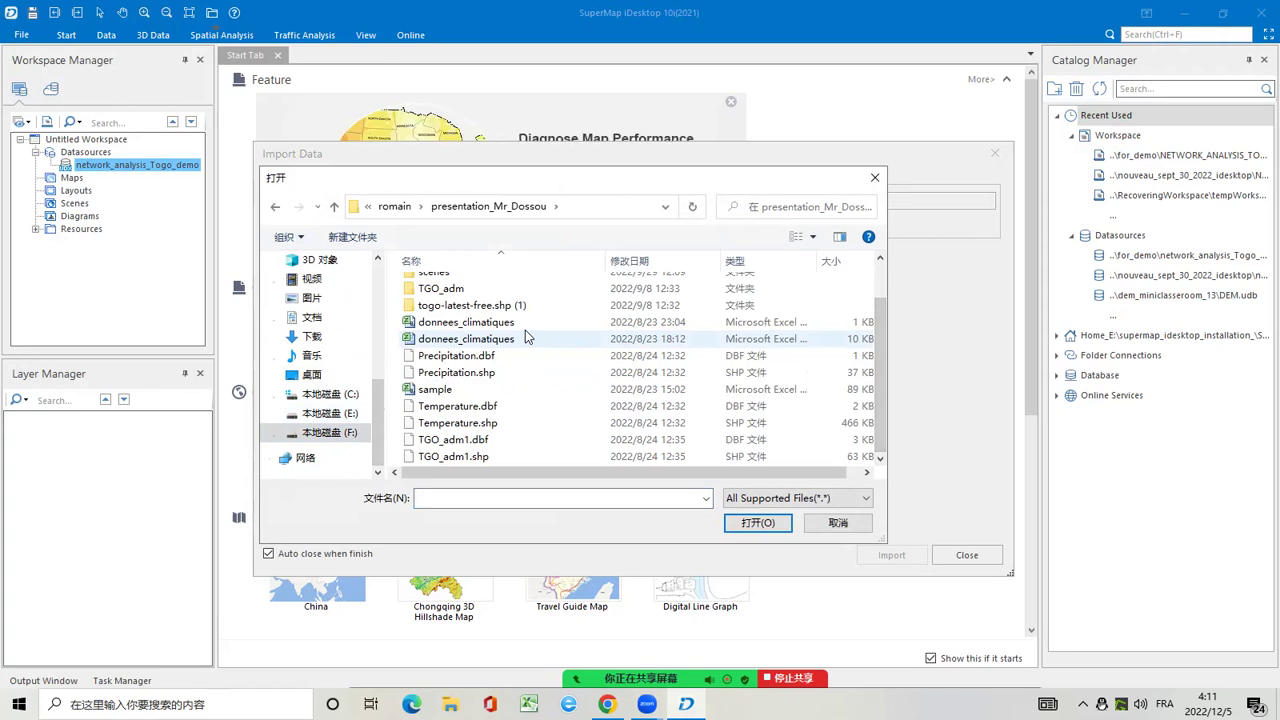
double_click(447, 288)
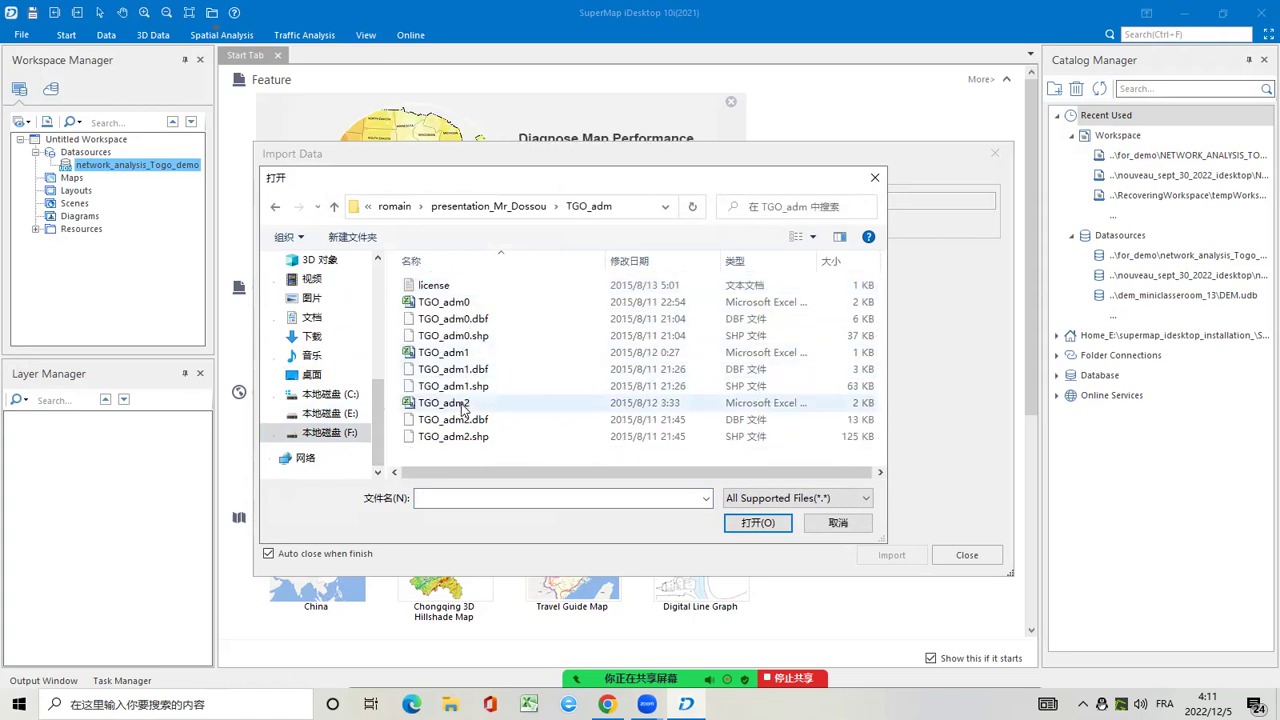
Add TGO_adm1.shp as the source file and import it with the default settings
left_click(472, 355)
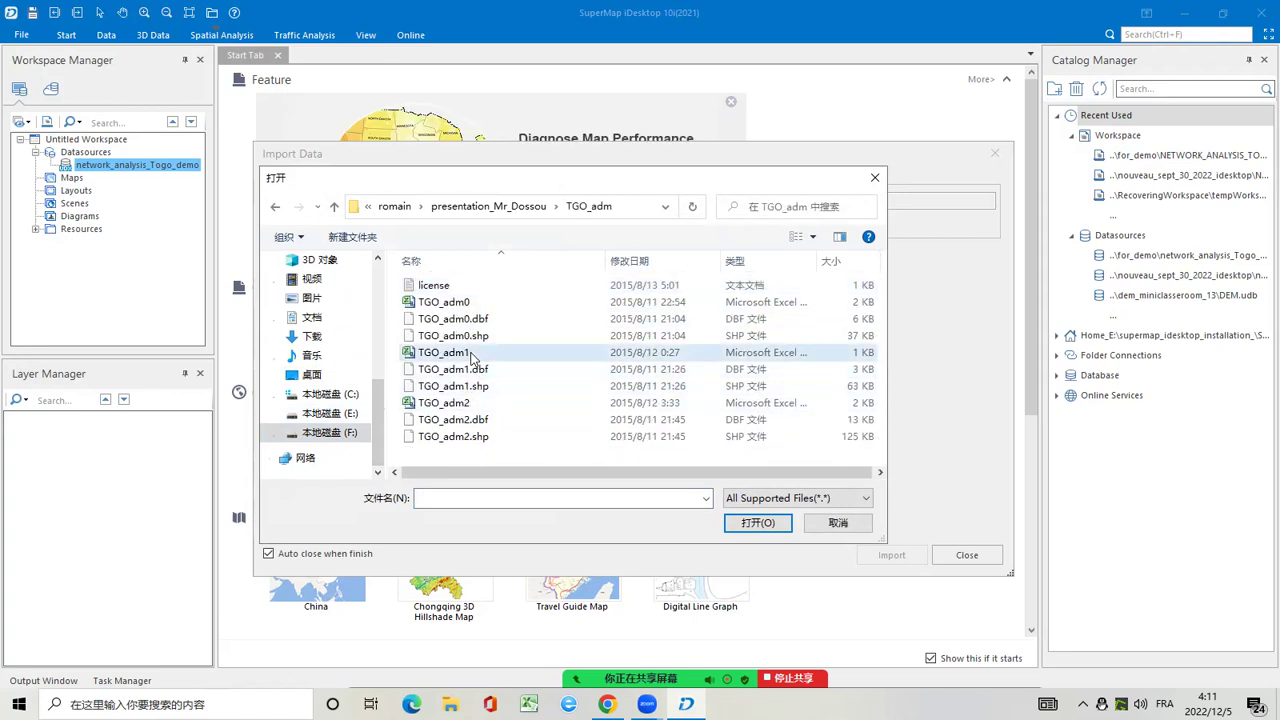
left_click(472, 387)
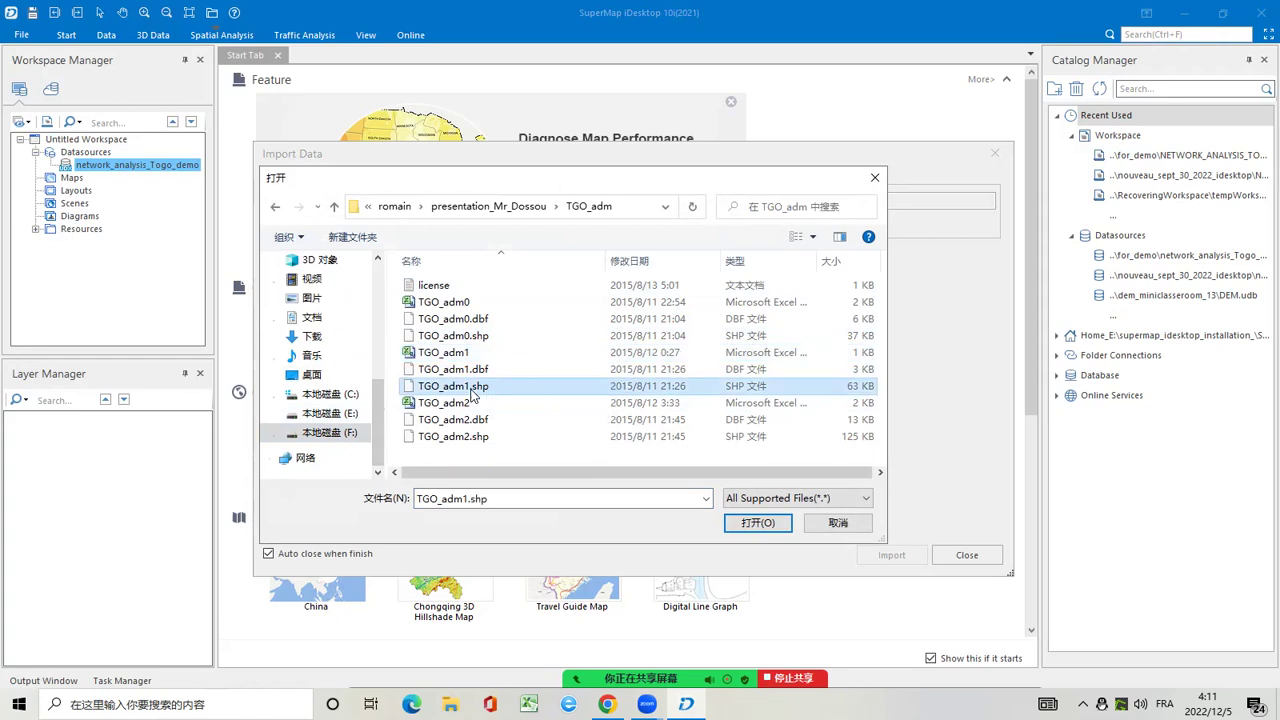
left_click(757, 523)
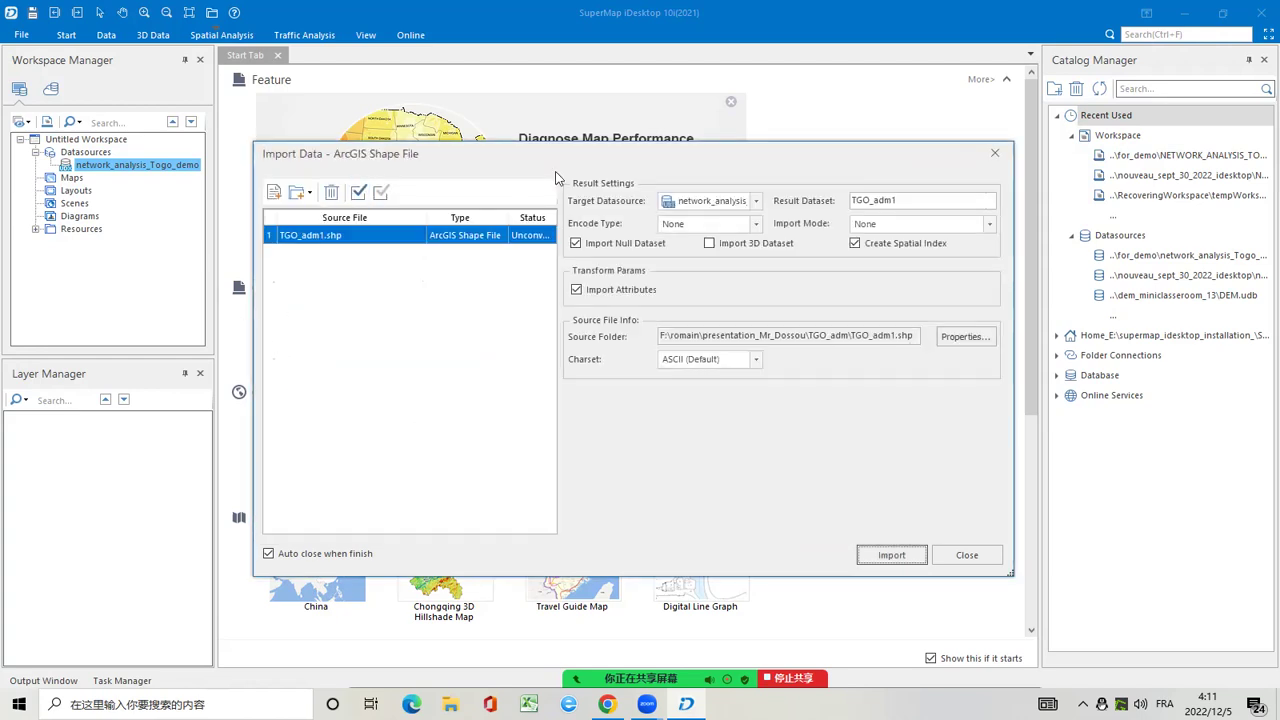
left_click(905, 560)
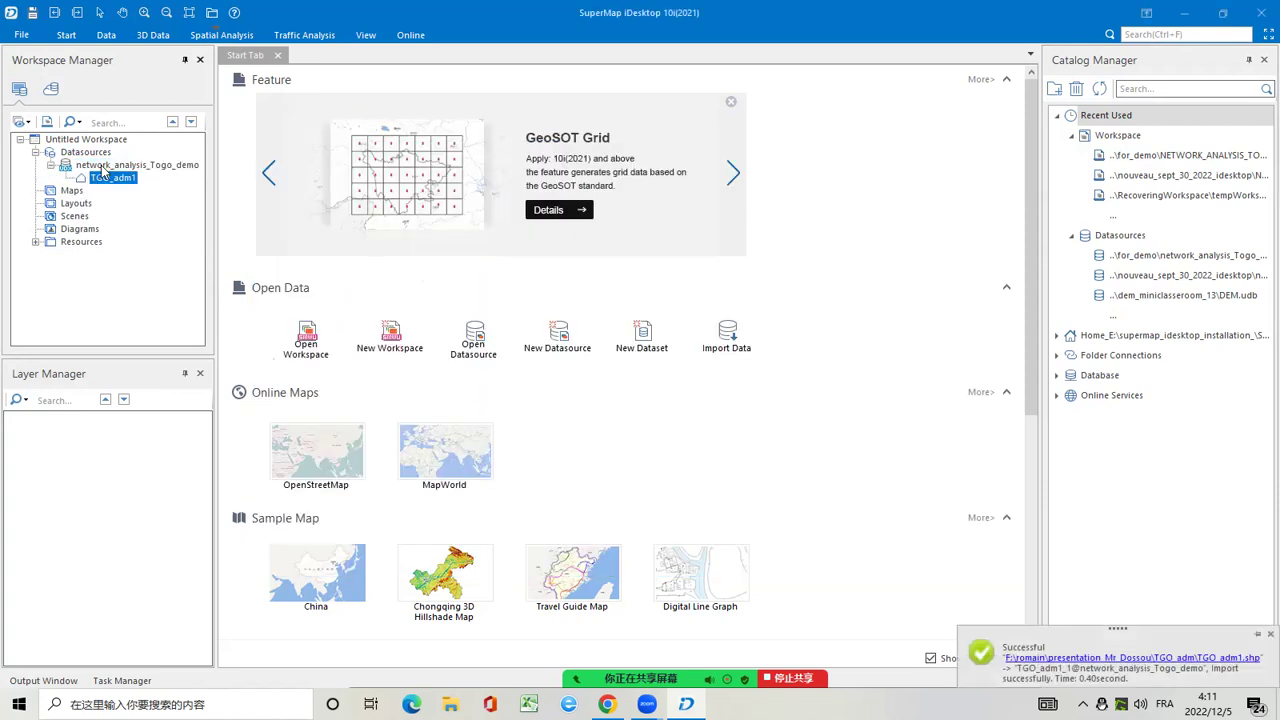
Start another dataset import into network_analysis_Togo_demo and browse for source files in the togo-latest-free.shp (1) folder
right_click(102, 167)
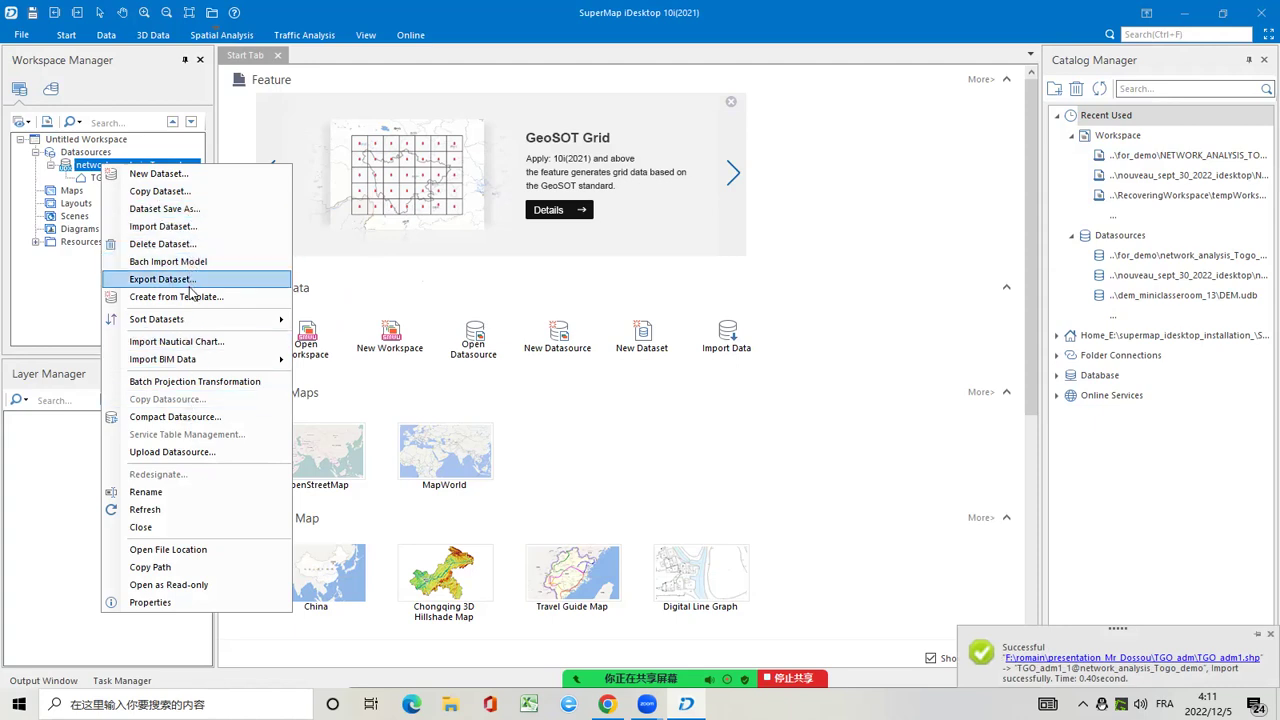
left_click(198, 228)
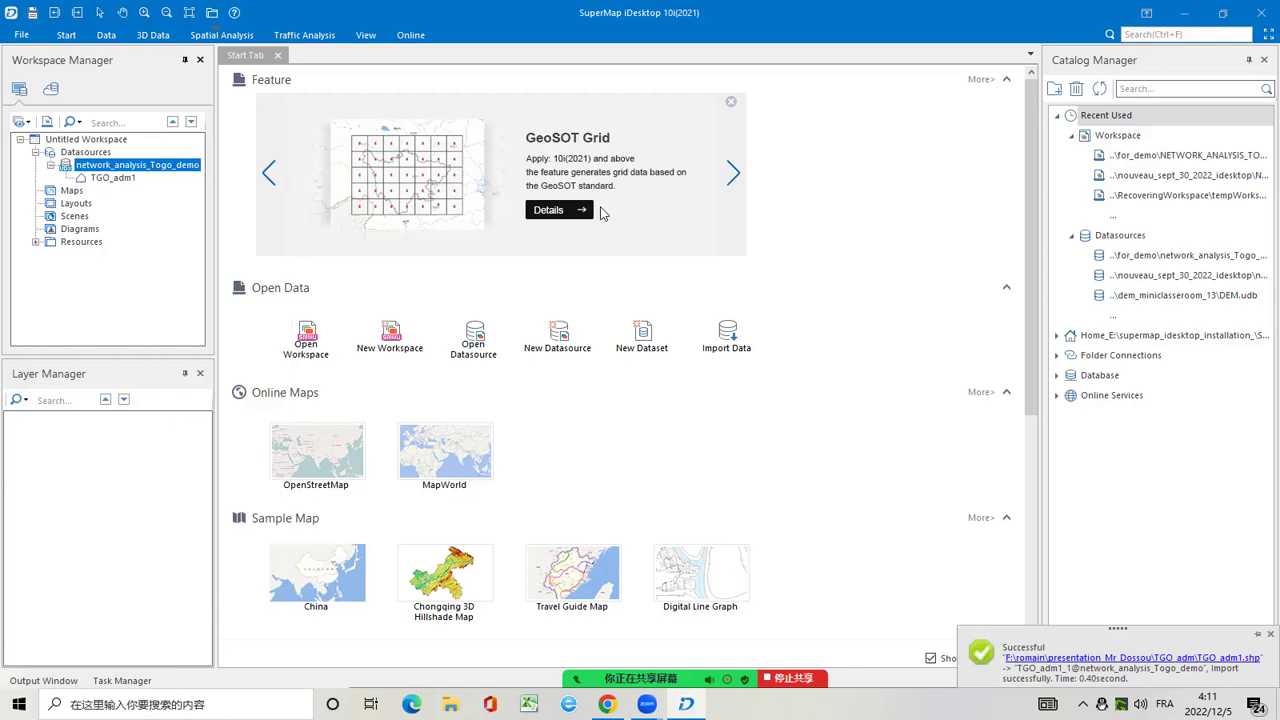
left_click(281, 178)
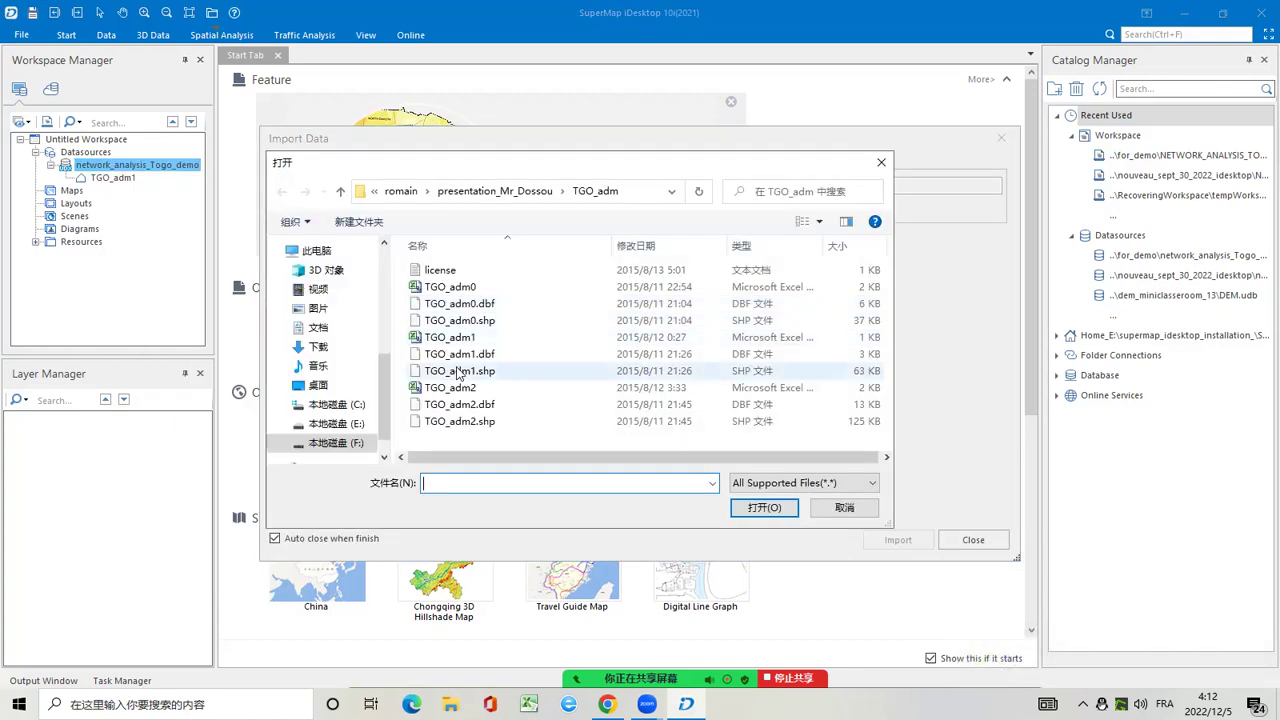
left_click(340, 191)
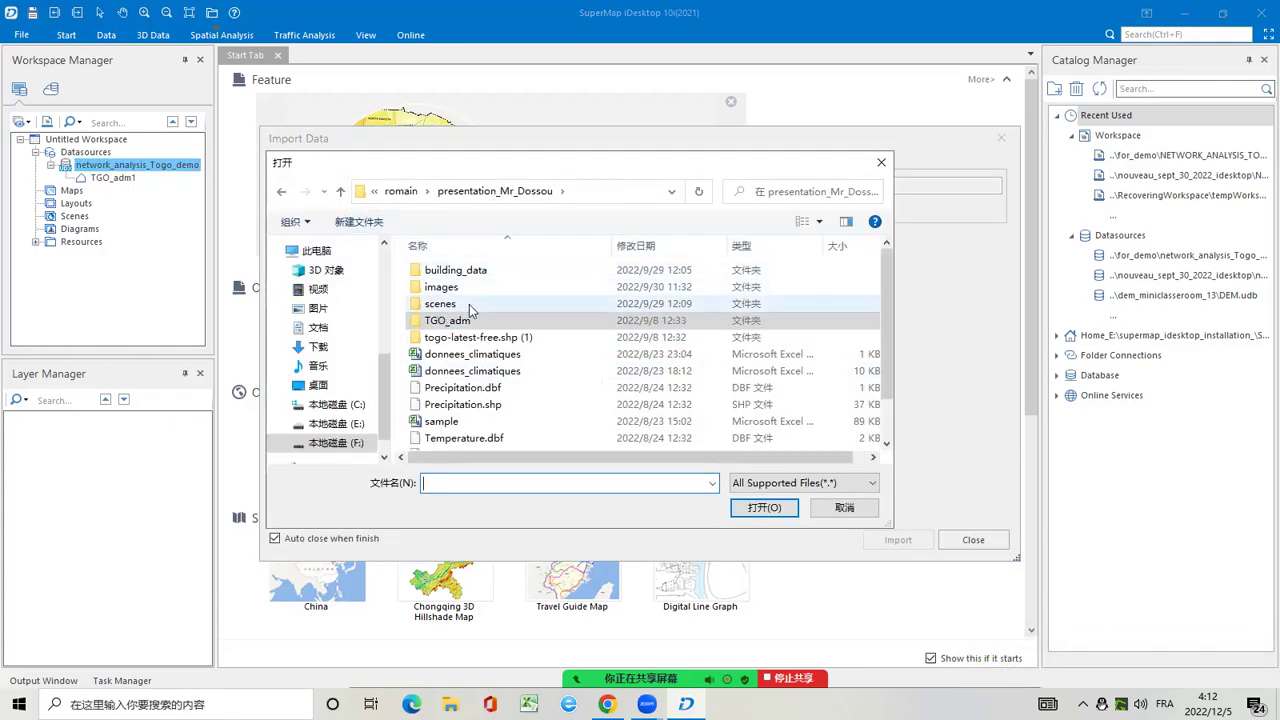
double_click(472, 339)
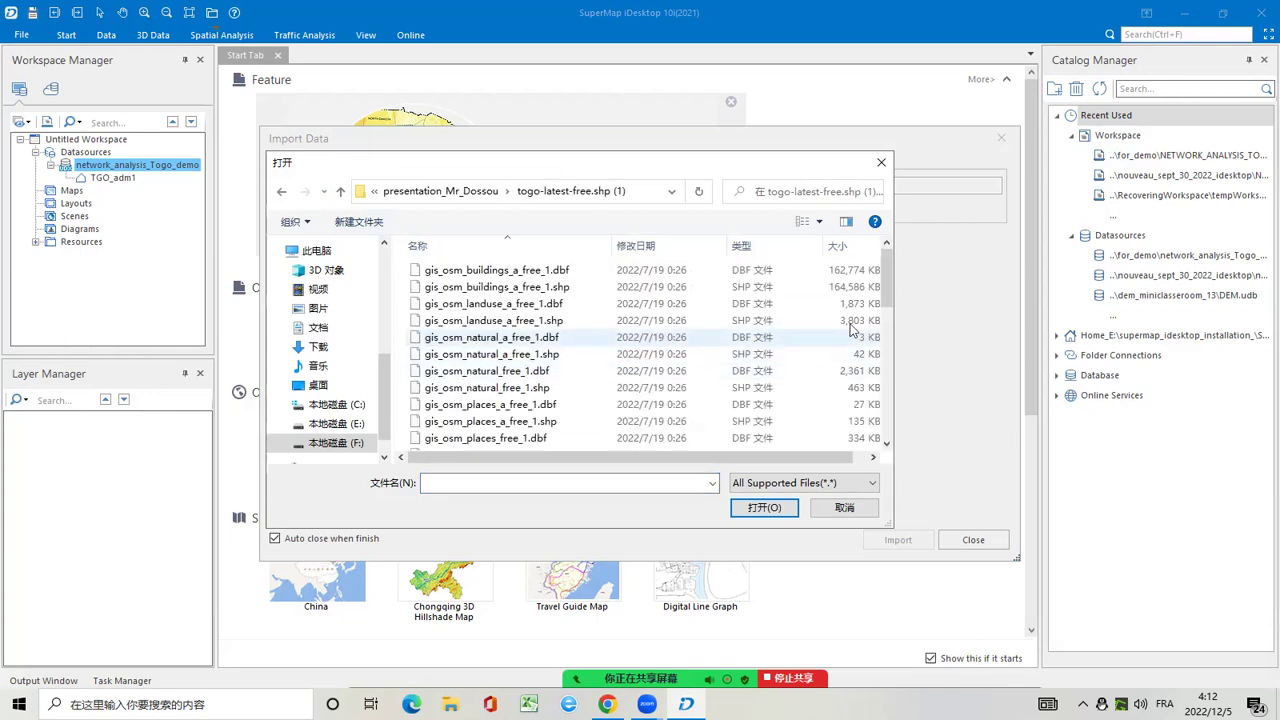
Add gis_osm_pois_free_1.shp and gis_osm_roads_free_1.shp as source files and import both with the default settings
left_click_drag(886, 292, 893, 381)
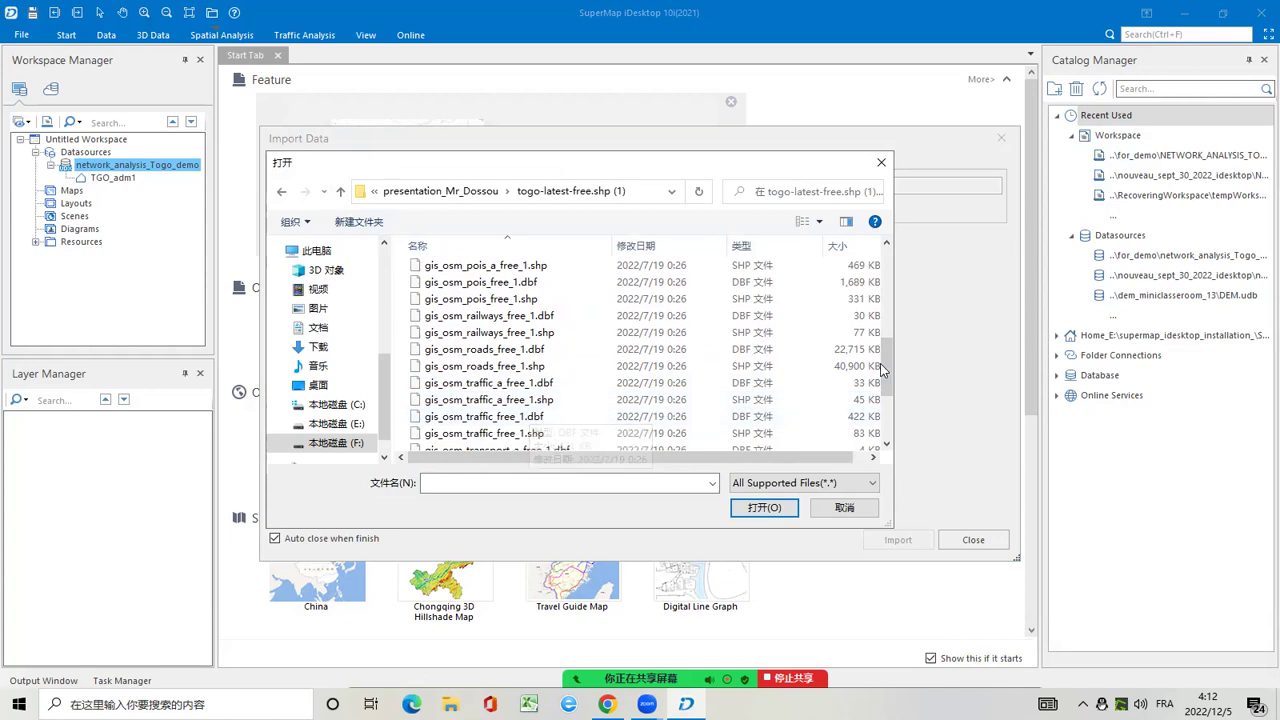
mouse_move(886, 371)
left_mouse_down()
mouse_move(884, 398)
mouse_move(884, 386)
left_mouse_up()
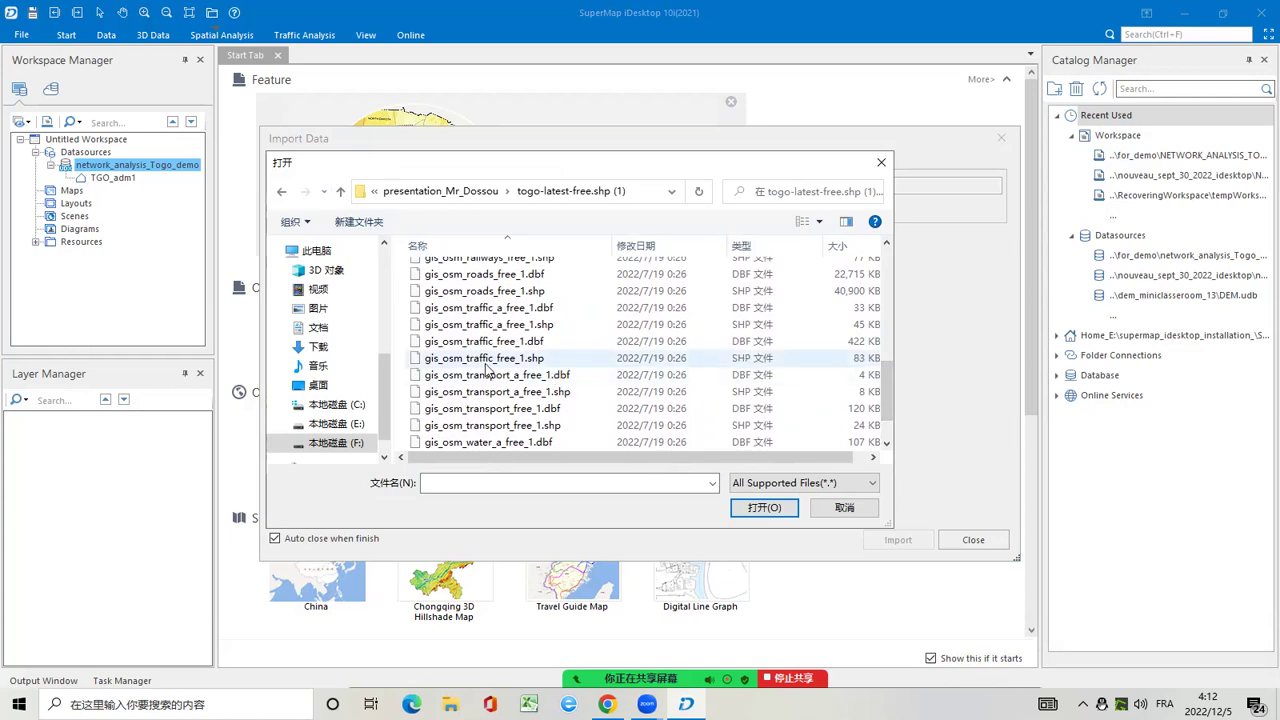
left_click_drag(891, 395, 893, 370)
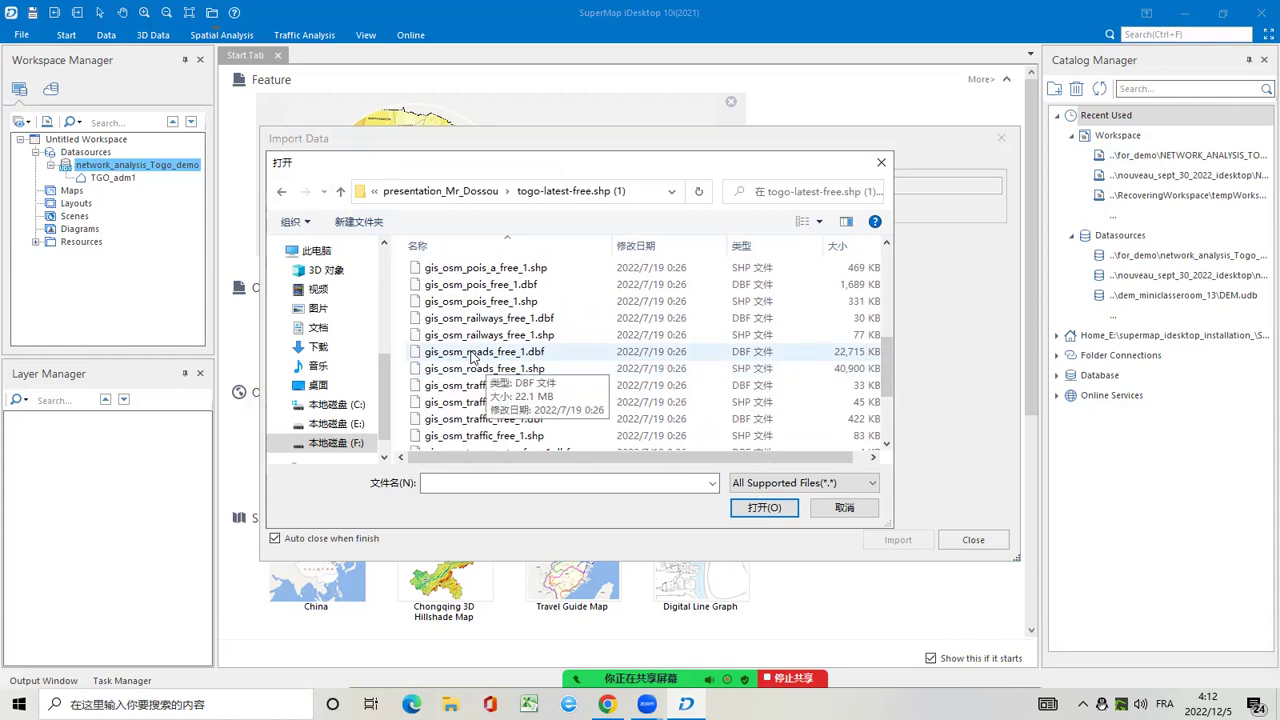
left_click(479, 372)
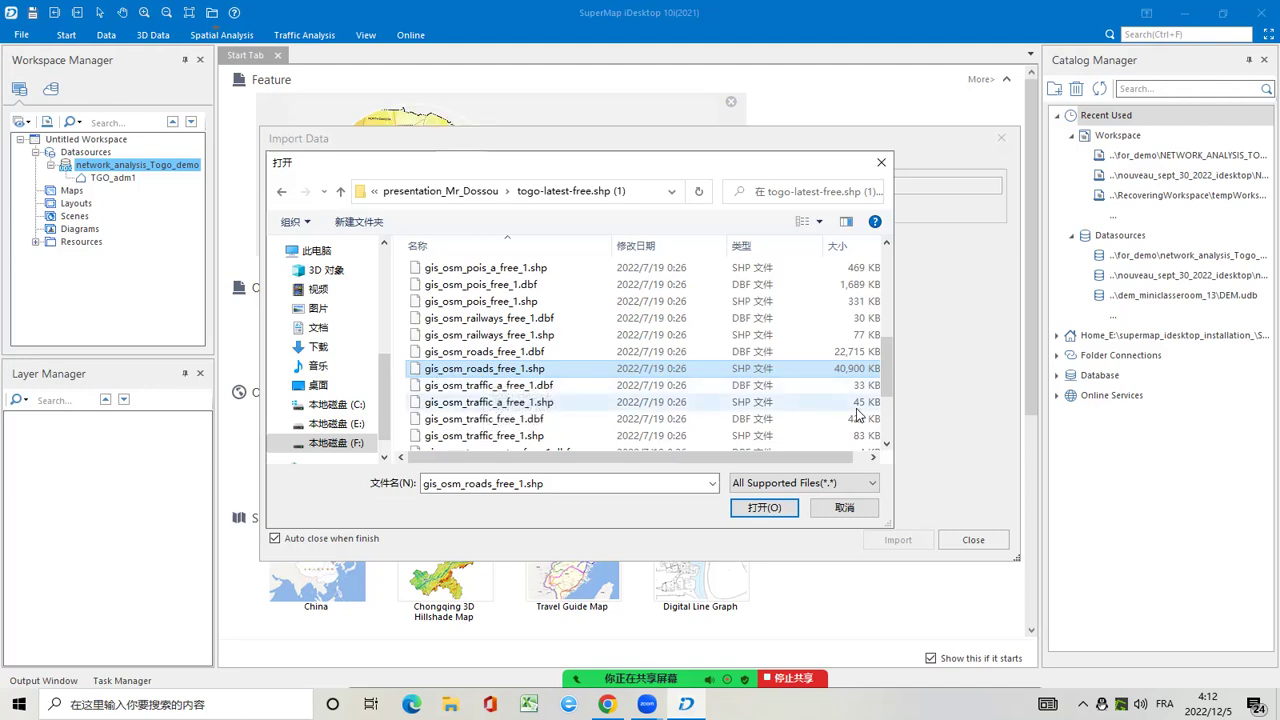
mouse_move(889, 372)
left_mouse_down()
mouse_move(891, 425)
mouse_move(893, 375)
left_mouse_up()
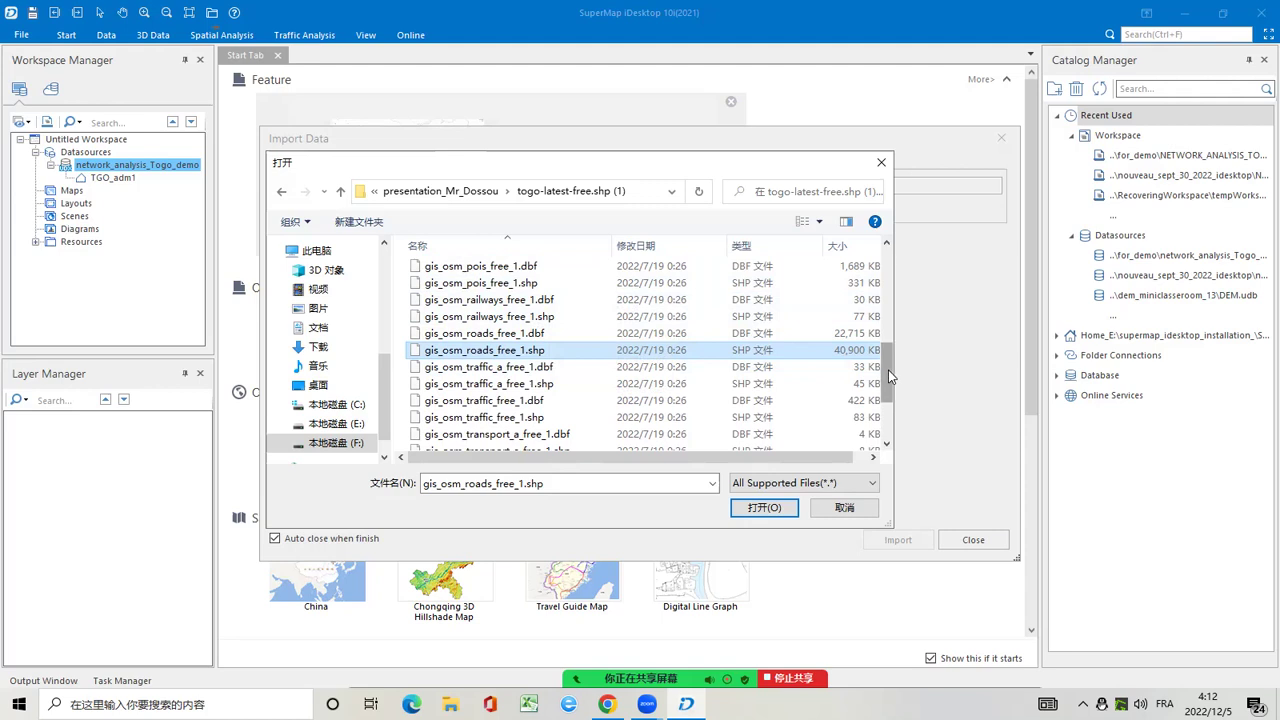
scroll(888, 368, "up", 1)
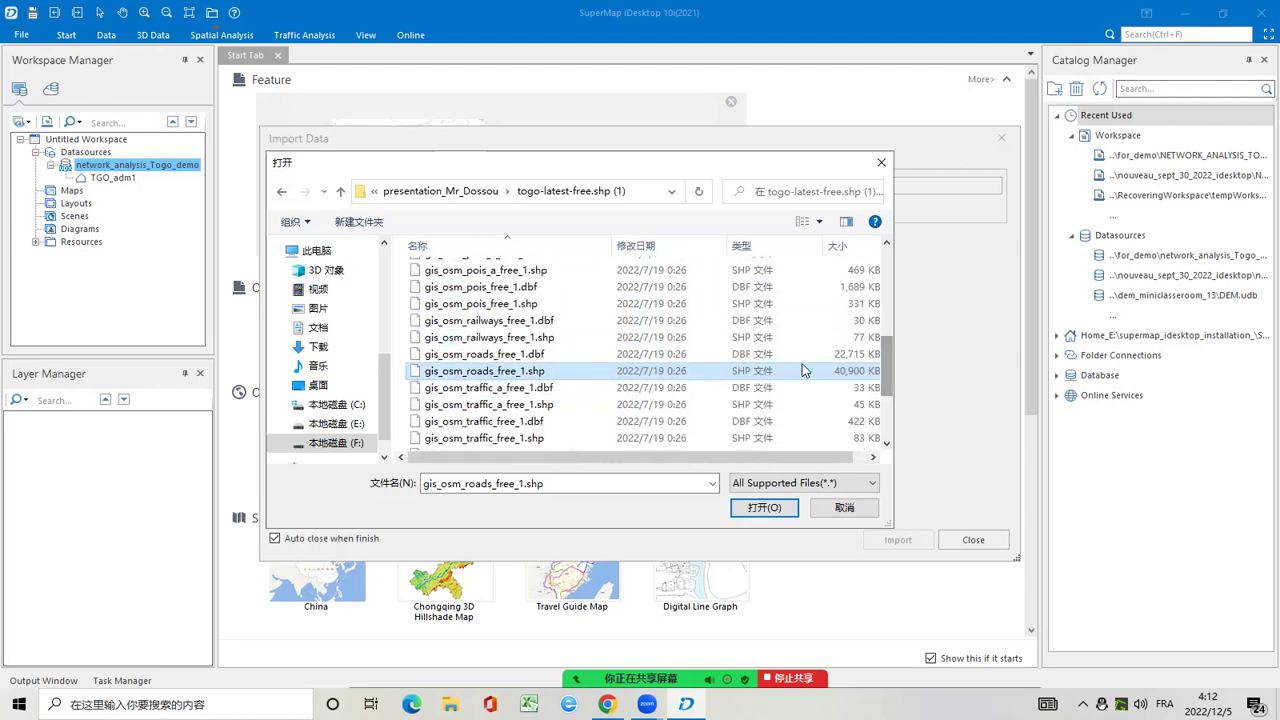
left_click(503, 311, "shift")
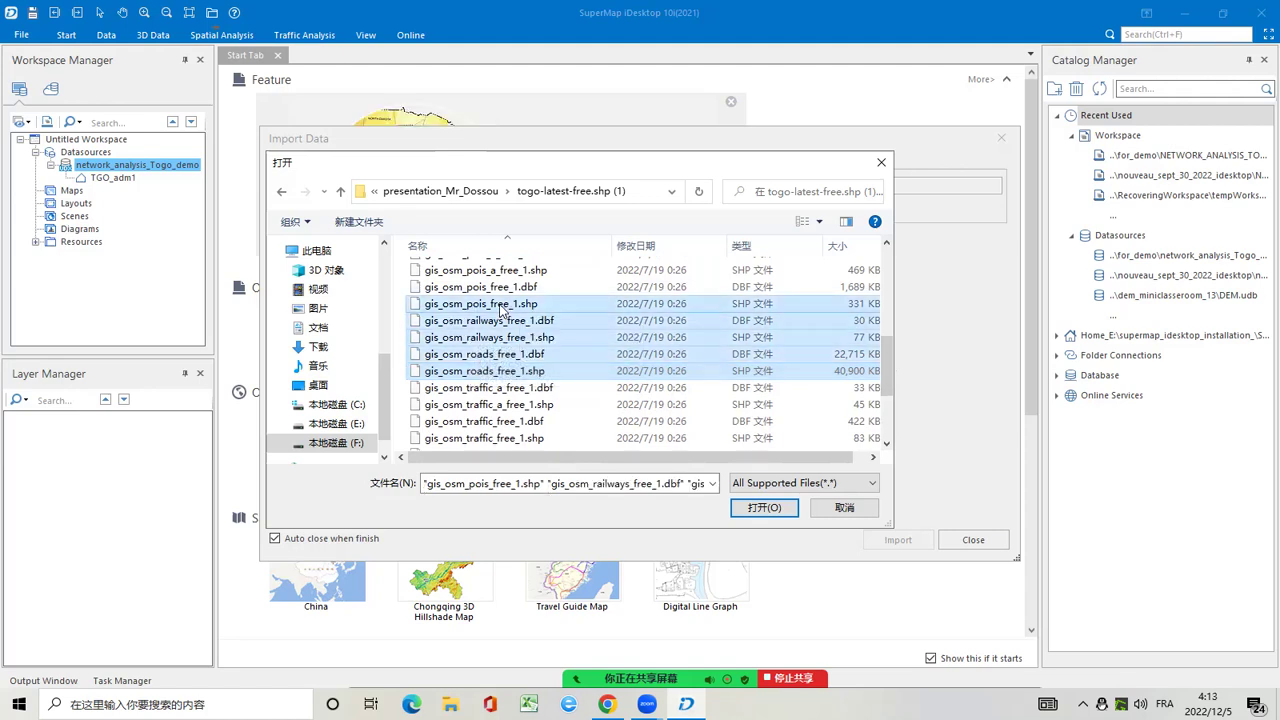
left_click(505, 371)
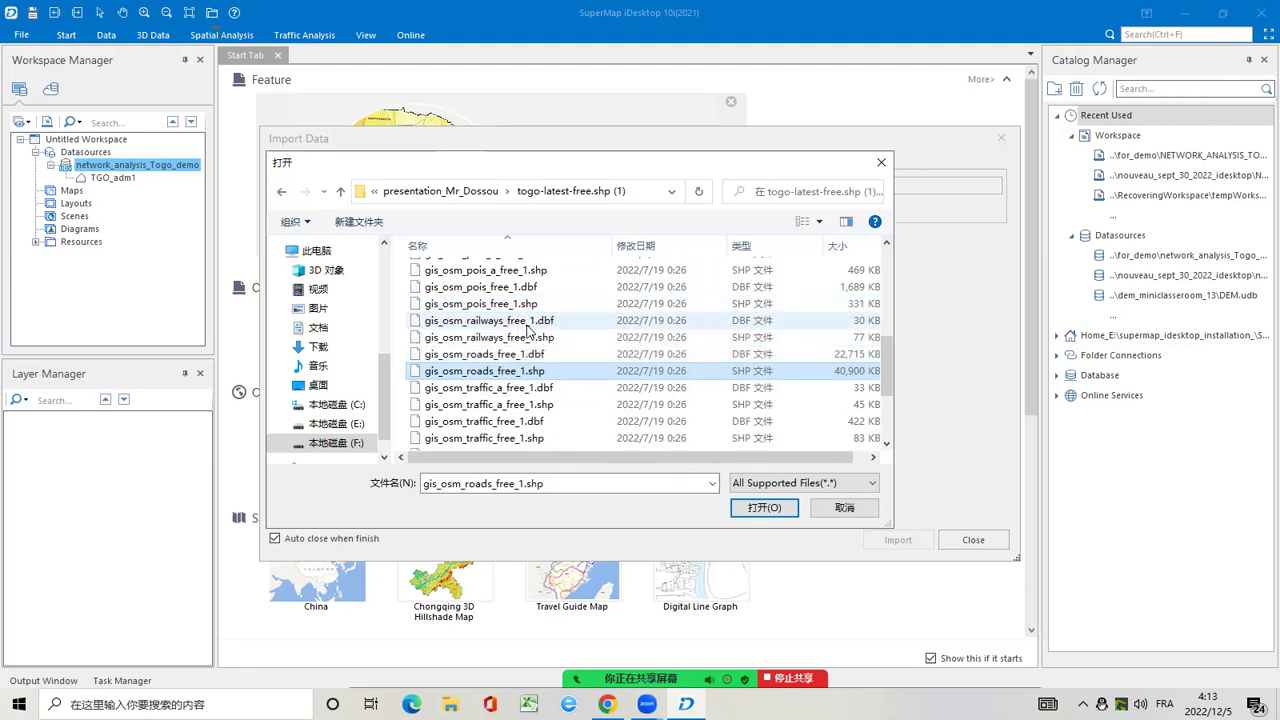
left_click(527, 304, "ctrl")
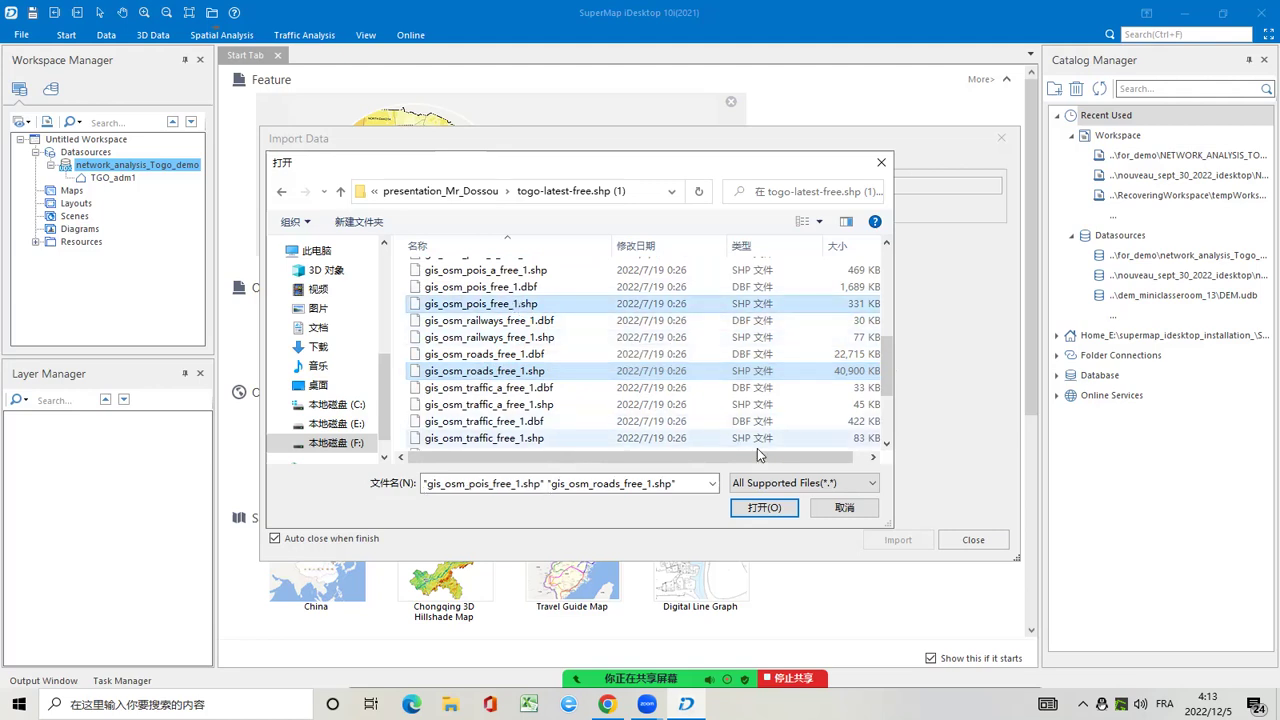
left_click(770, 512)
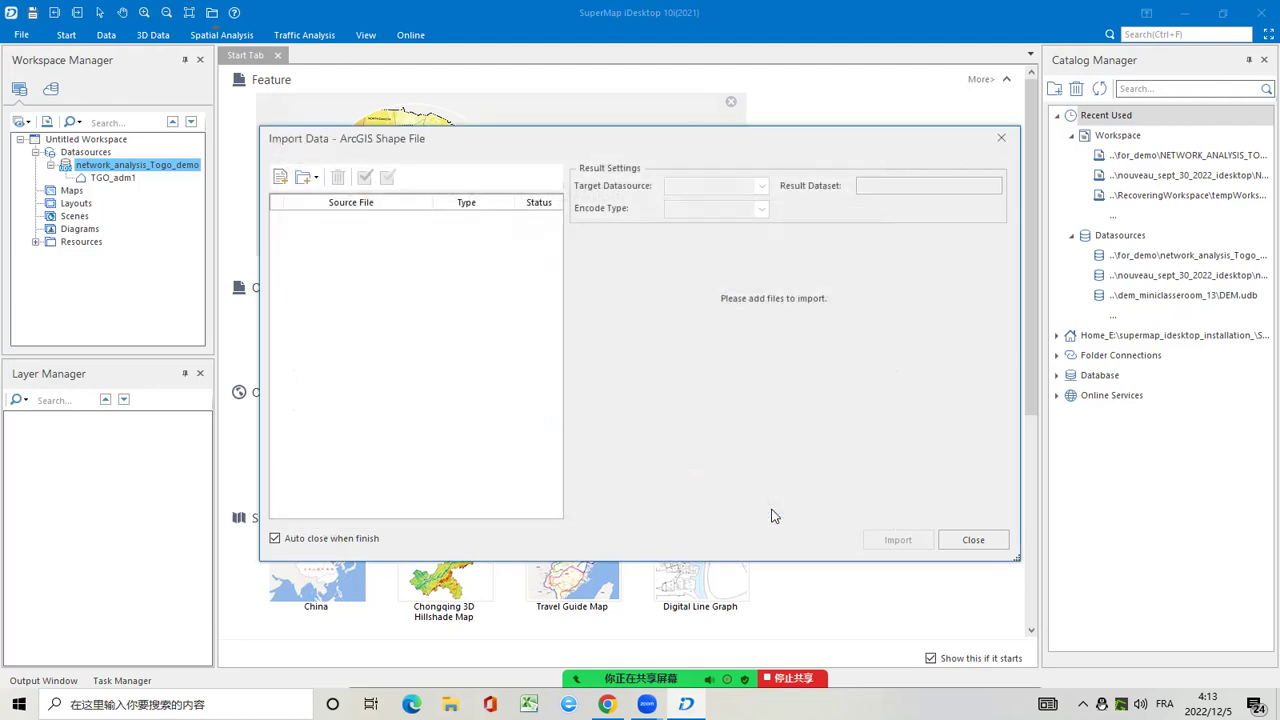
left_click(898, 540)
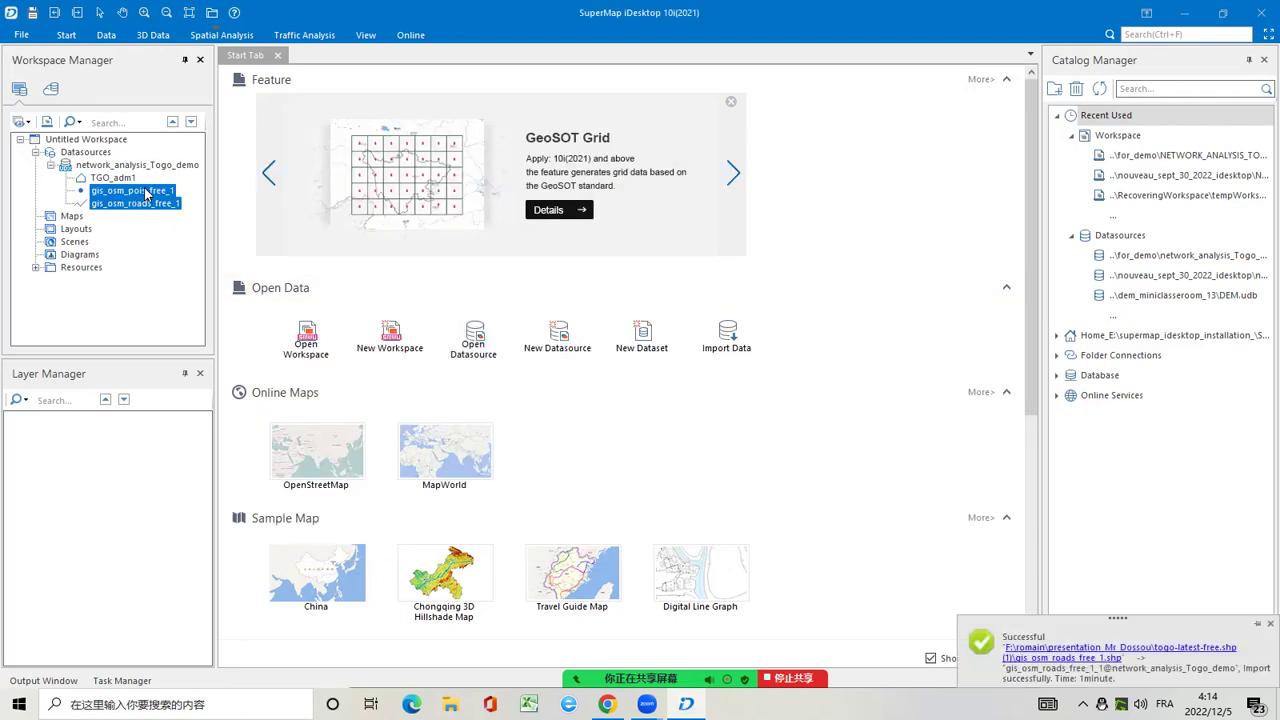
Open TGO_adm1 in a map and select Togo's southernmost region as the clip area for Map Clip
left_click(128, 179)
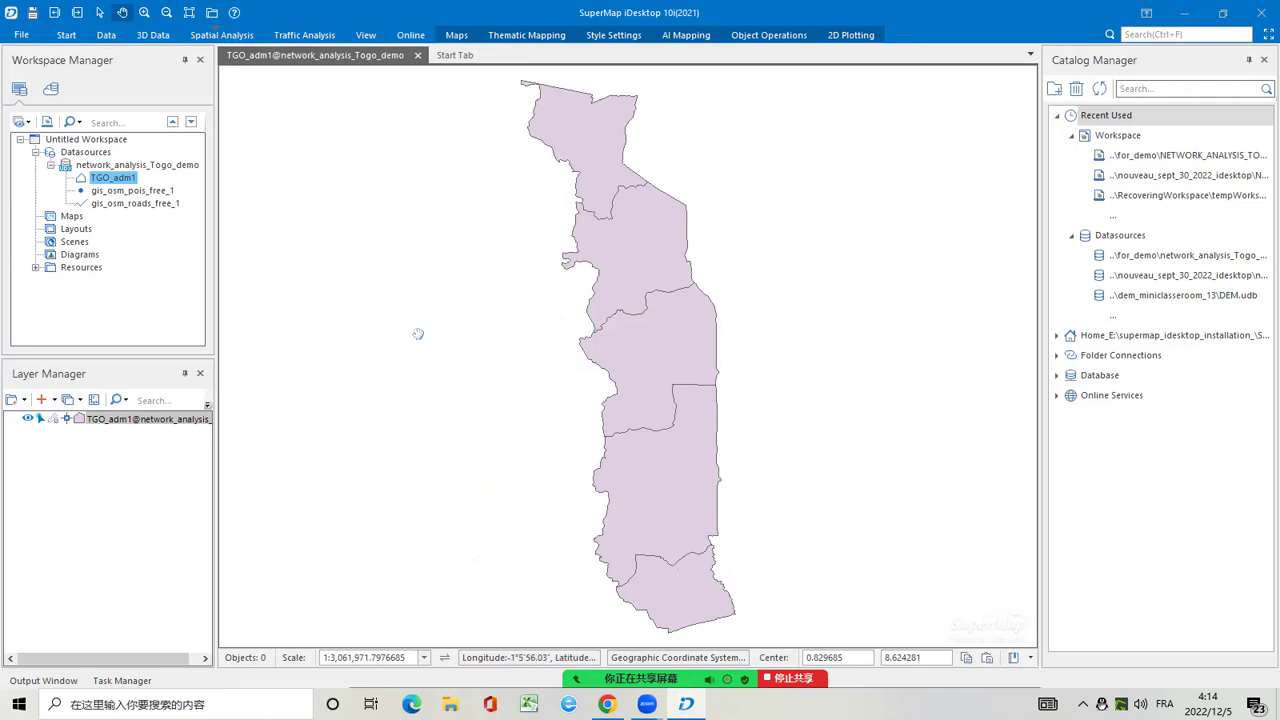
left_click(458, 35)
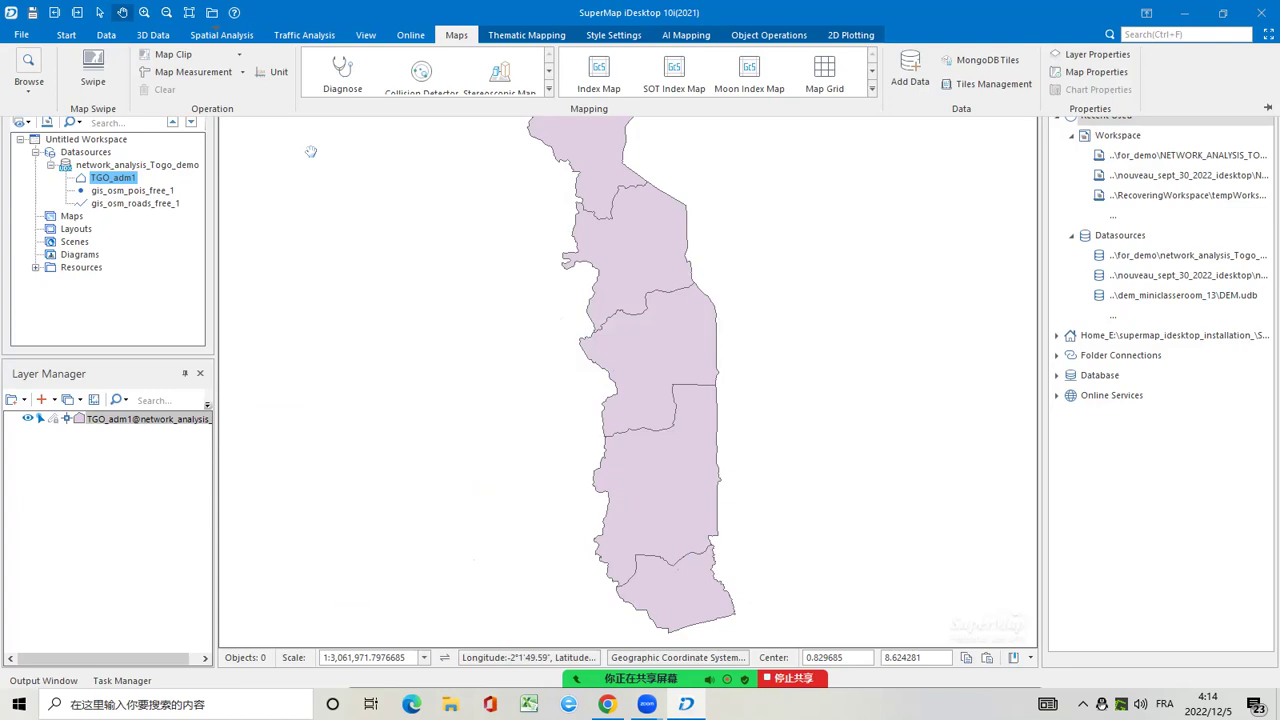
left_click(240, 56)
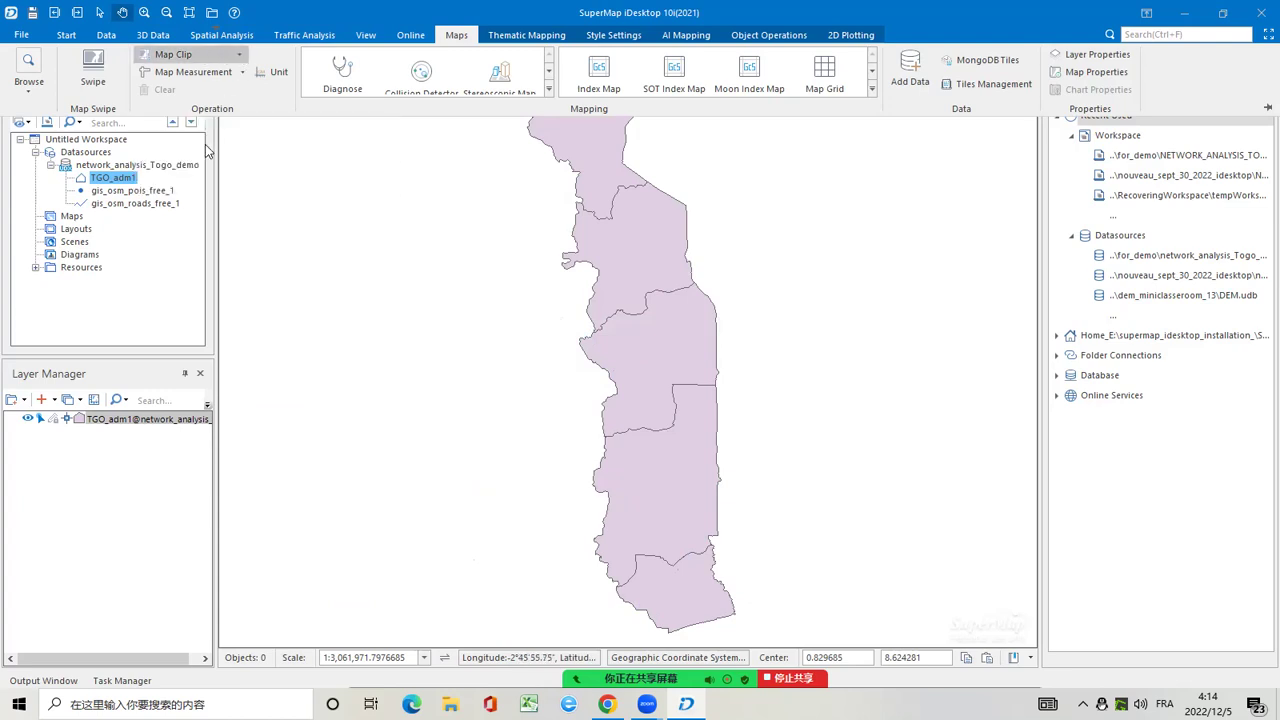
left_click(212, 182)
left_click(645, 572)
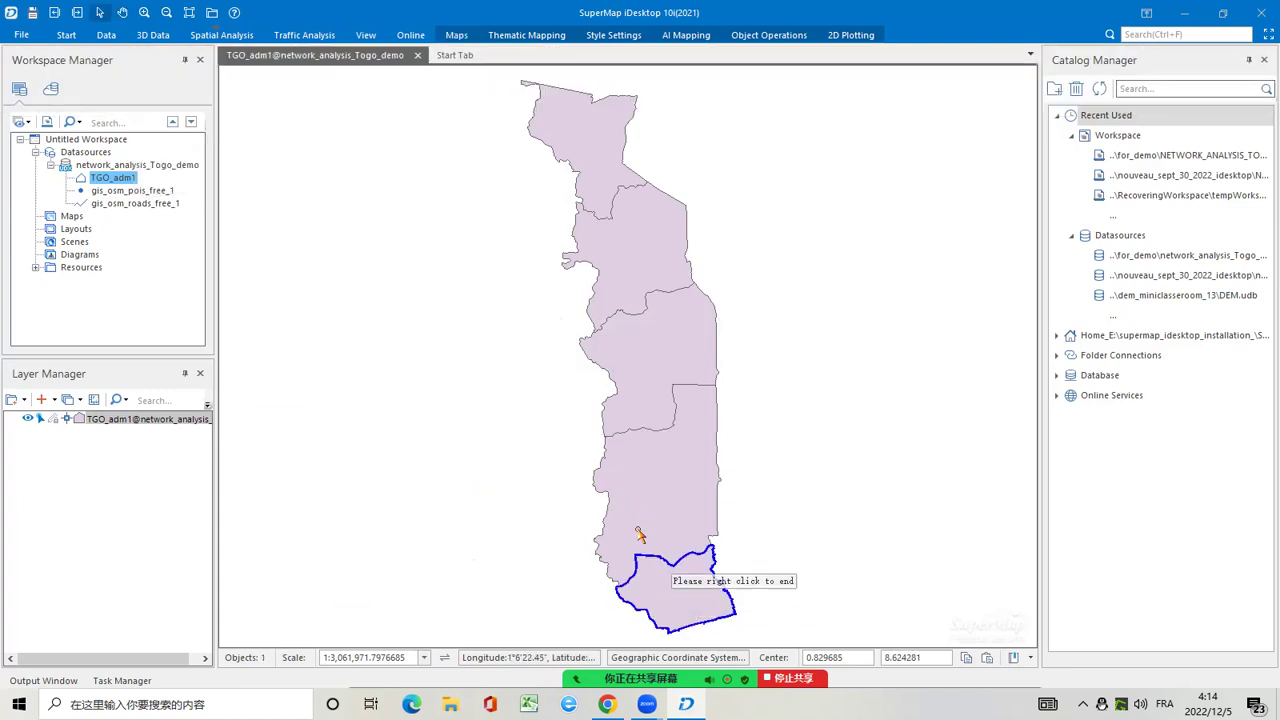
right_click(624, 463)
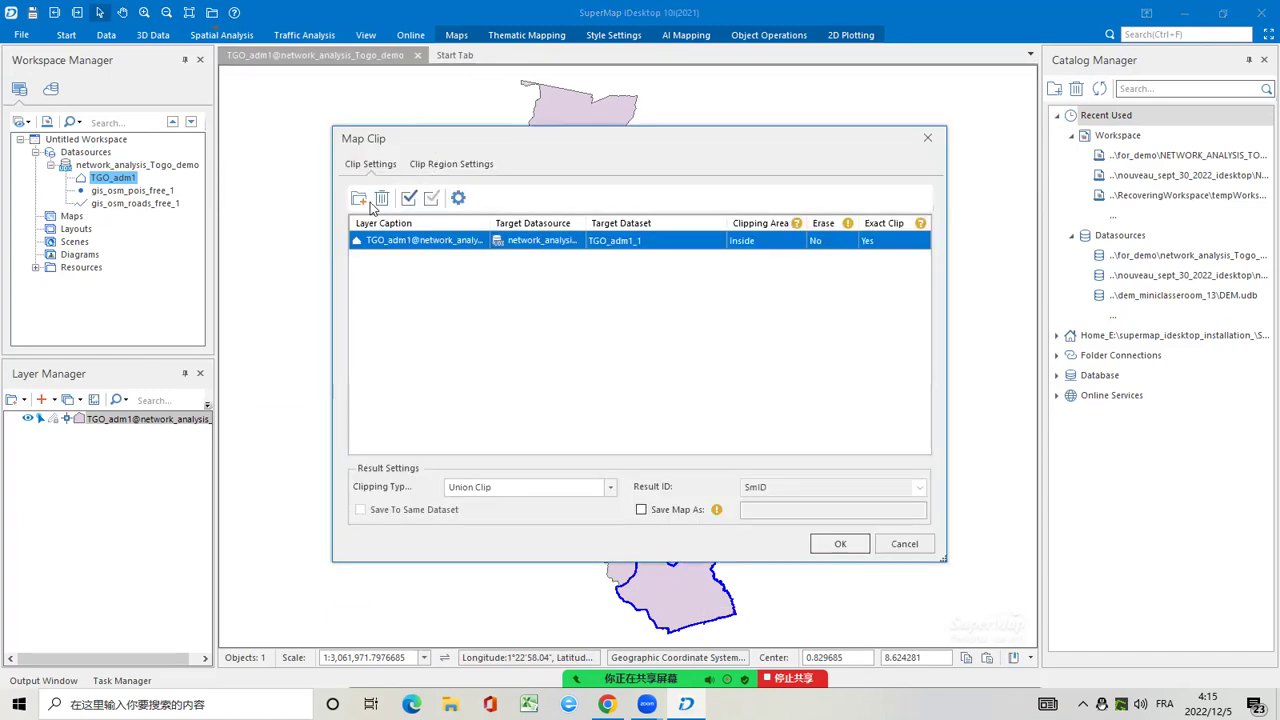
Name the clip's target dataset maritime_region_clip and run the map clip
left_click(685, 240)
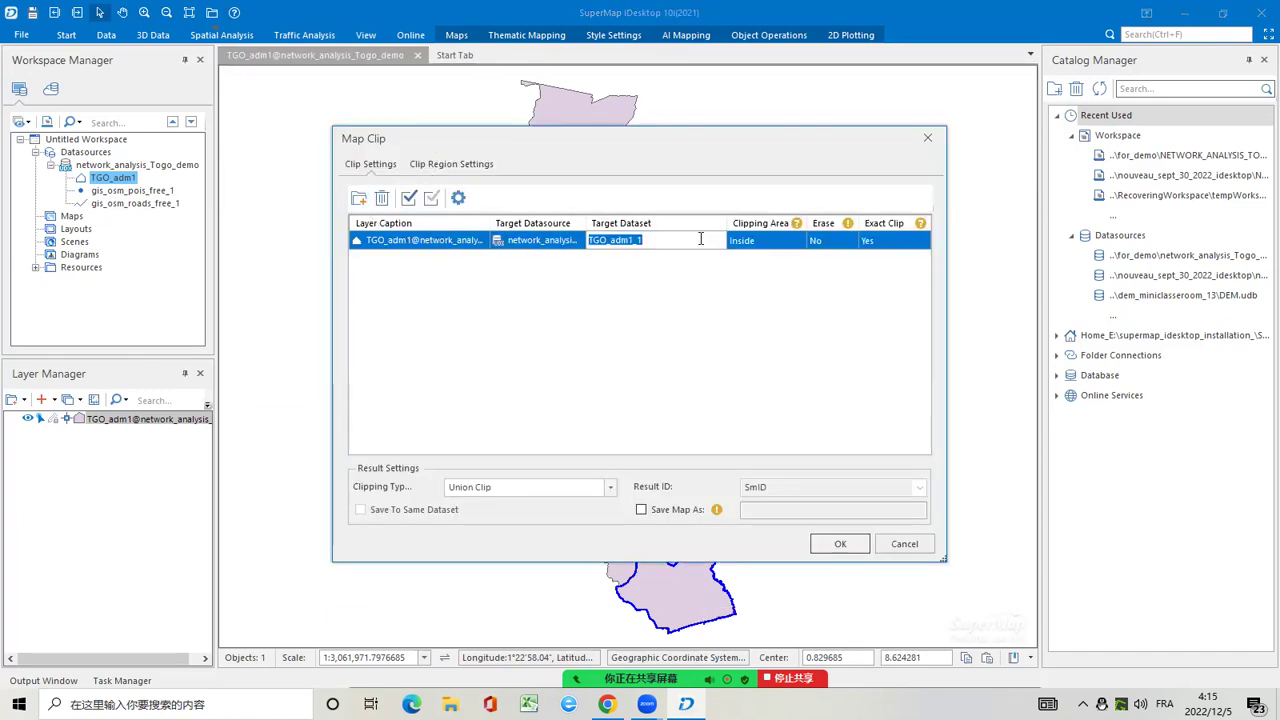
type("m")
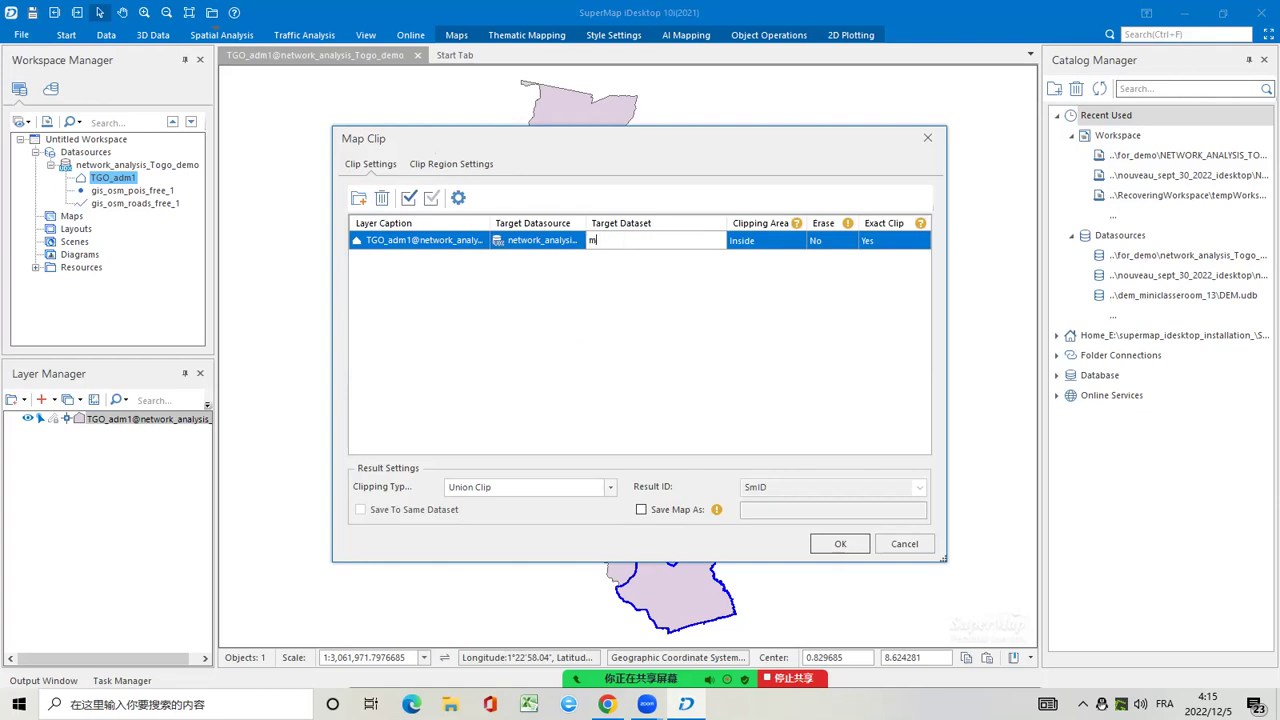
type("aritime_region_clip")
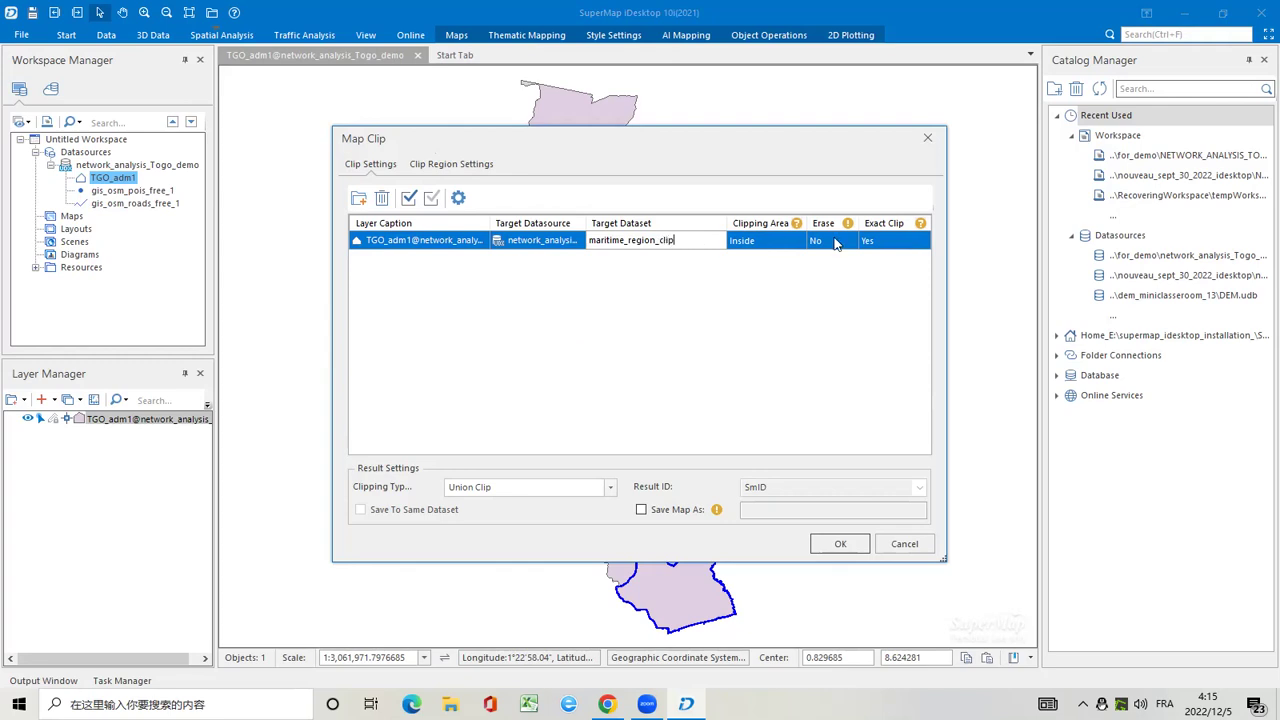
left_click(838, 544)
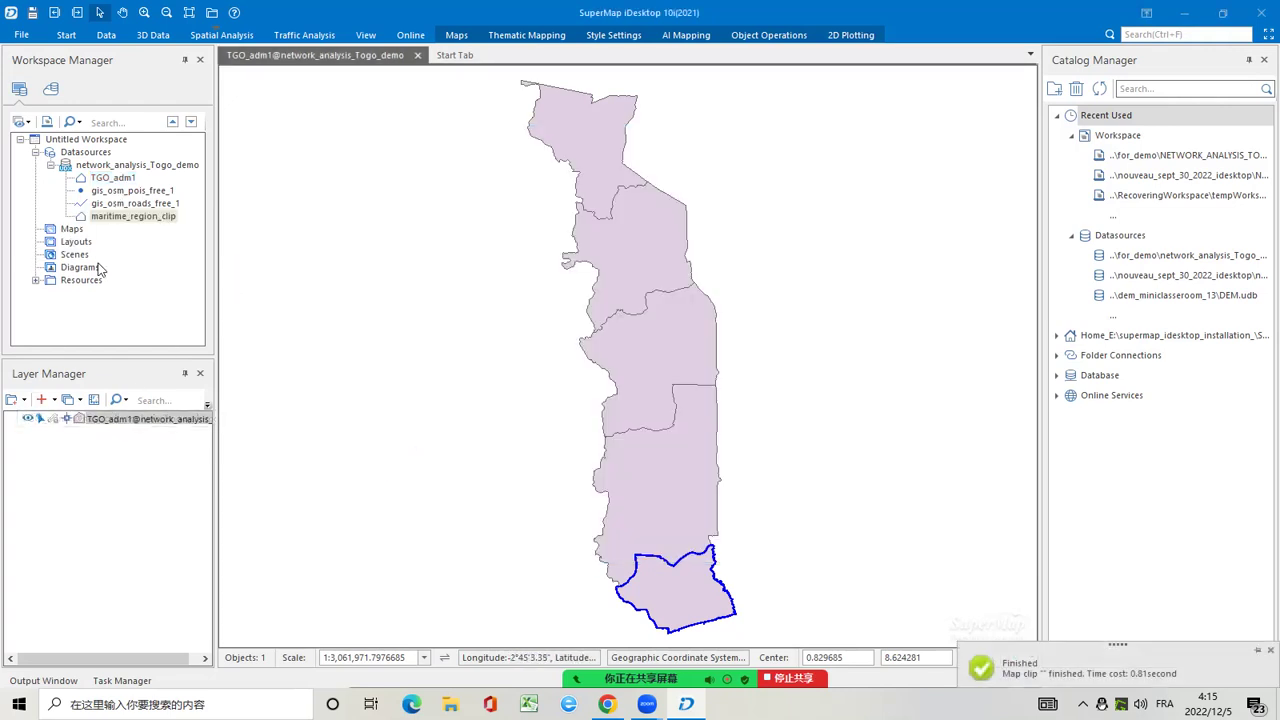
Hide the TGO_adm1 layer and add the maritime_region_clip dataset to the current map
left_click(28, 420)
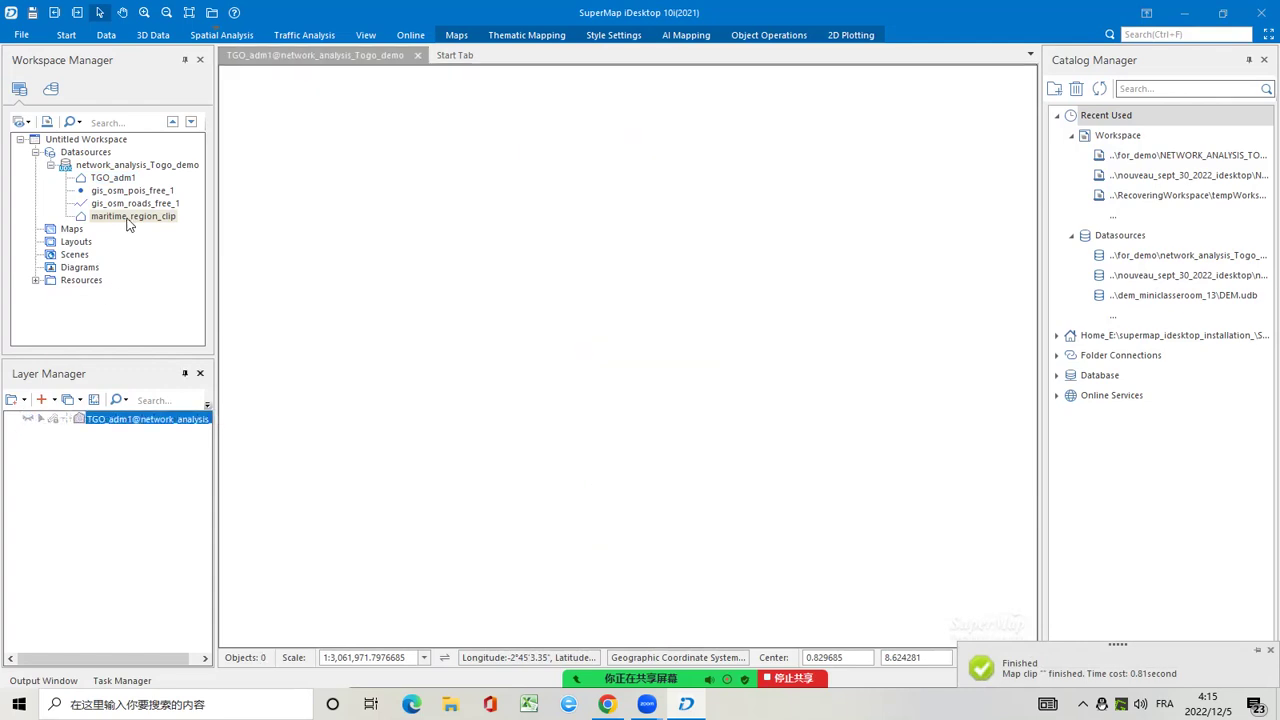
left_click_drag(128, 216, 470, 235)
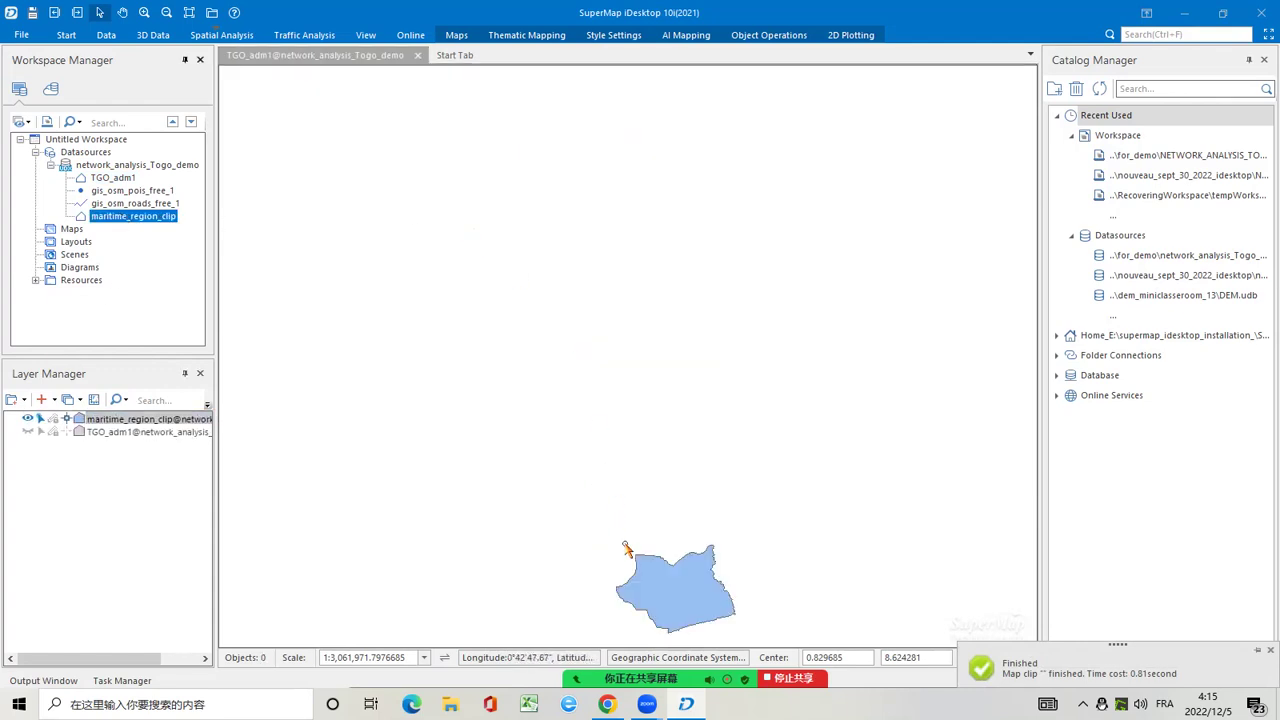
left_click(122, 12)
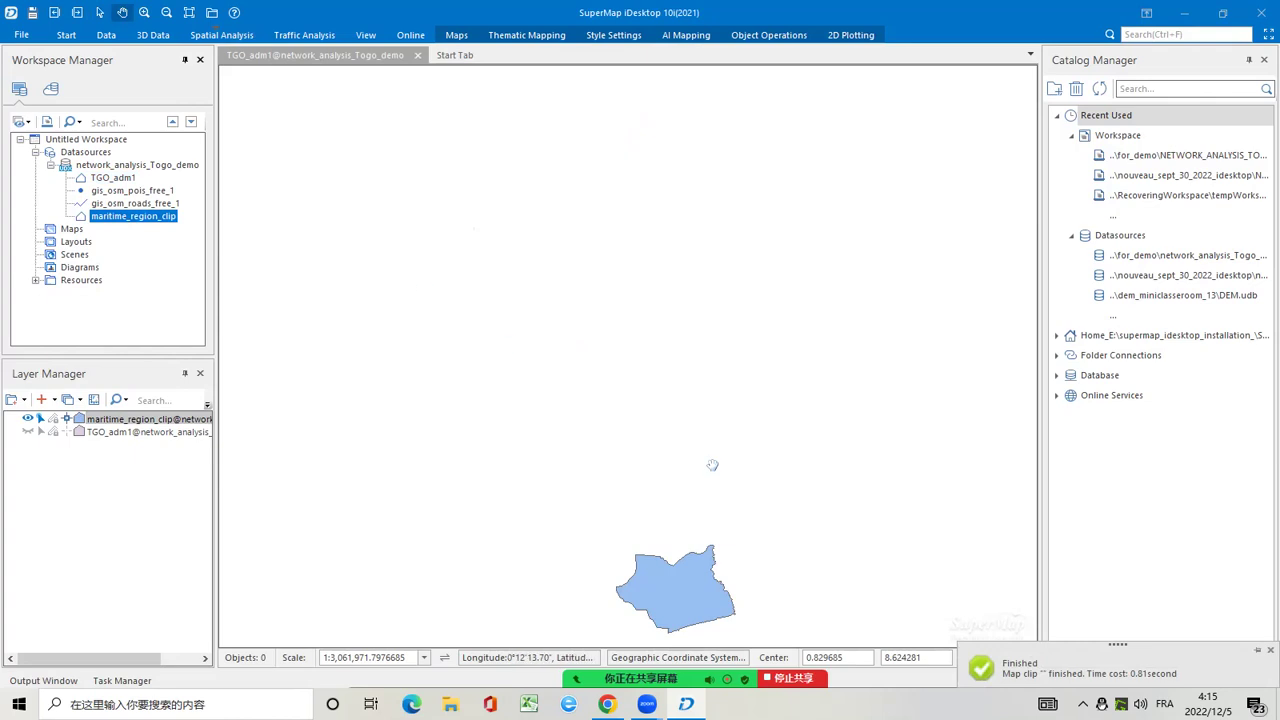
left_click_drag(711, 463, 706, 149)
left_click_drag(711, 226, 705, 343)
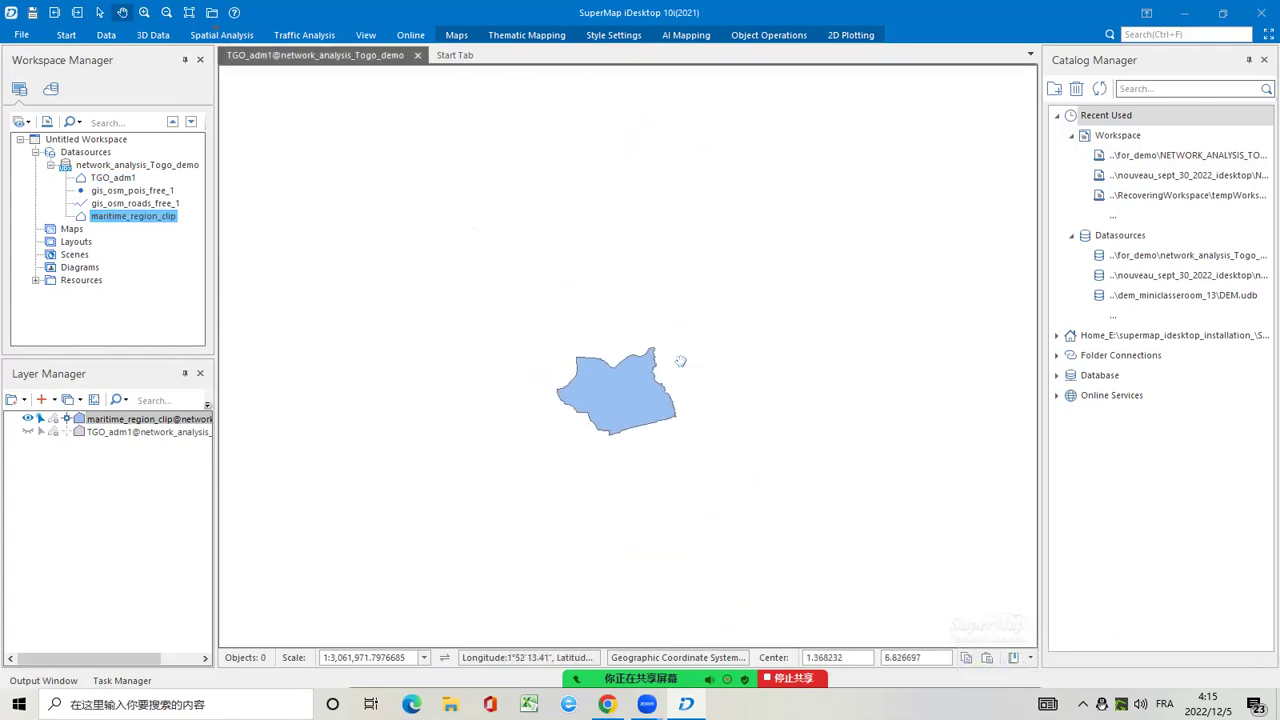
scroll(679, 361, "up", 2)
left_click_drag(823, 340, 757, 323)
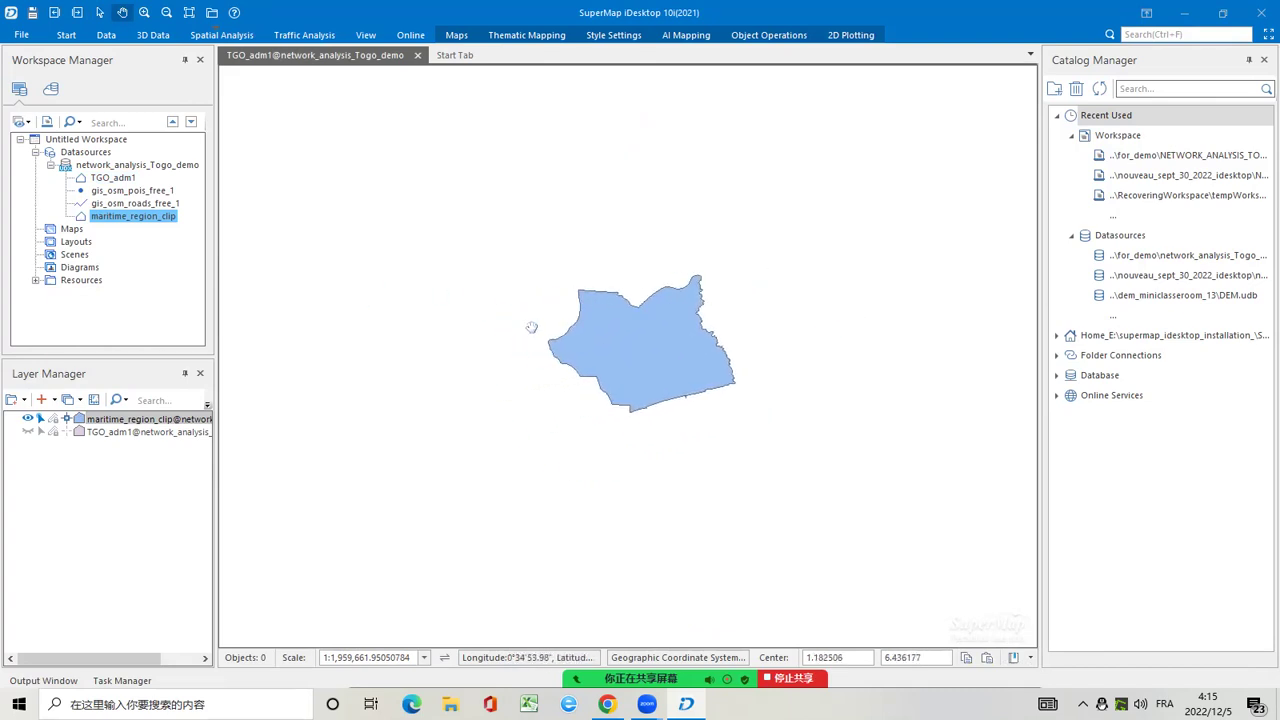
scroll(531, 329, "up", 1)
left_click_drag(531, 329, 486, 287)
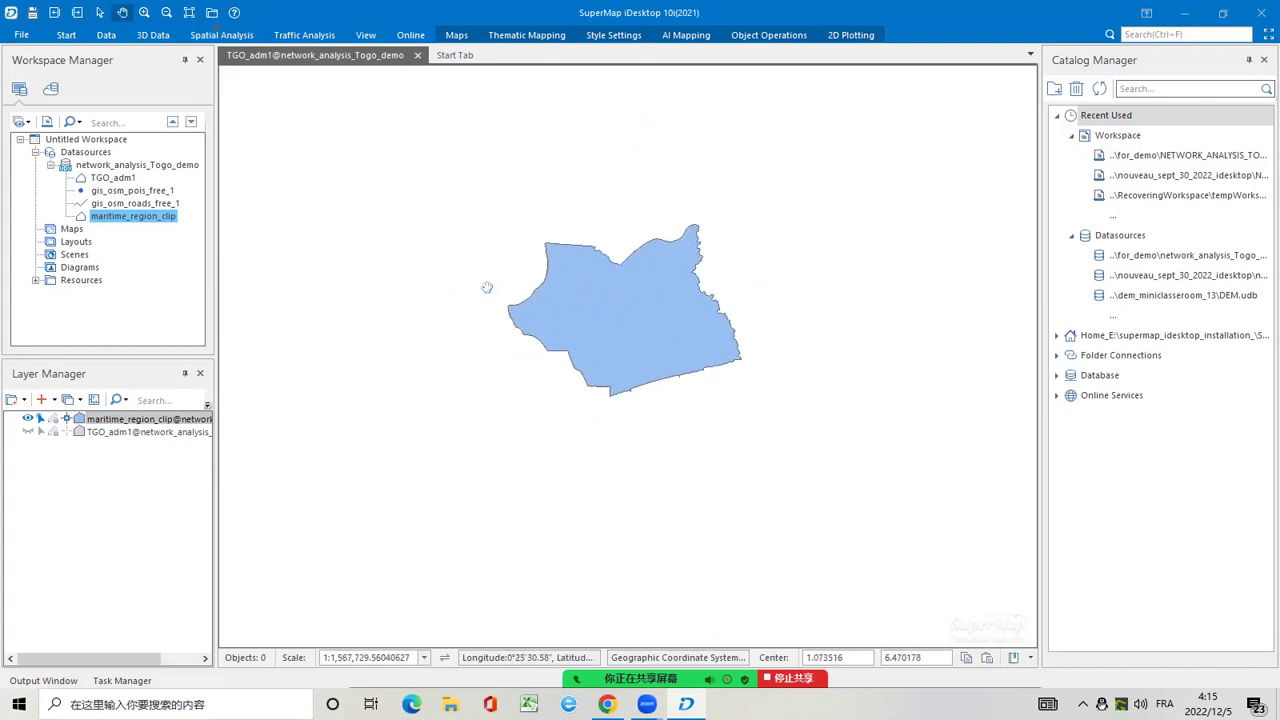
Add the gis_osm_roads_free_1 dataset to the current map
left_click(130, 205)
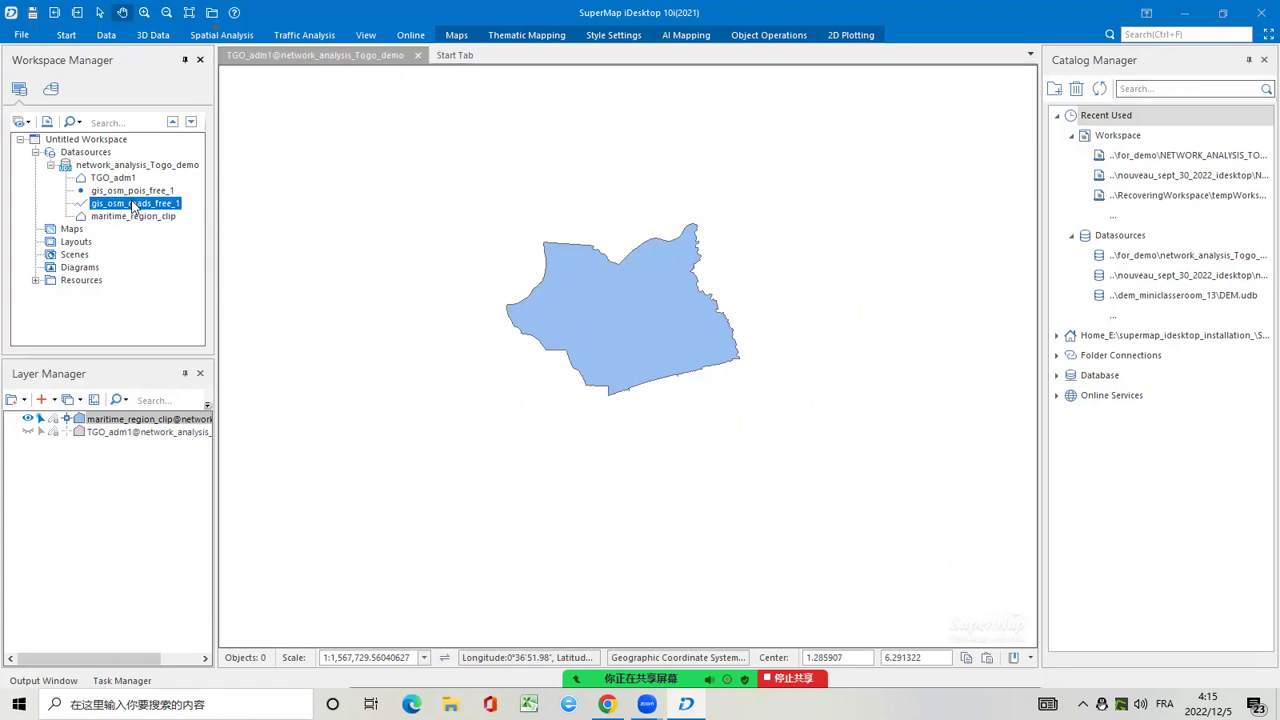
right_click(135, 205)
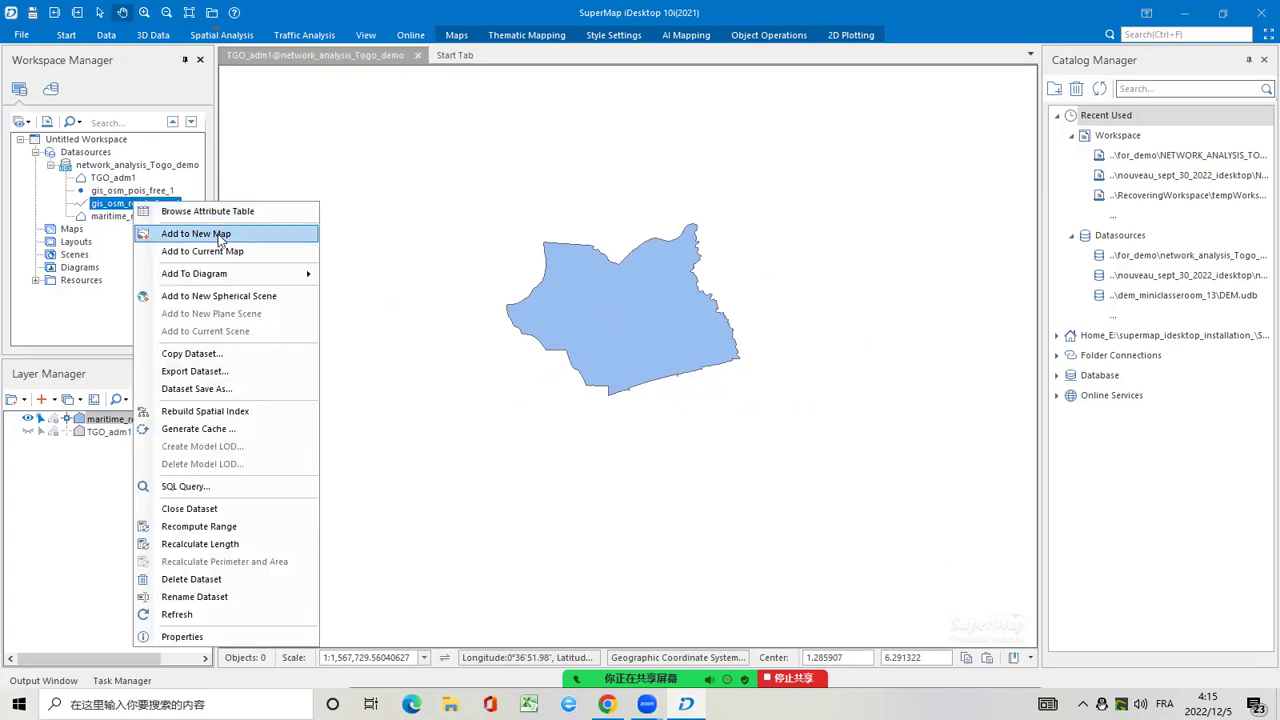
left_click(229, 248)
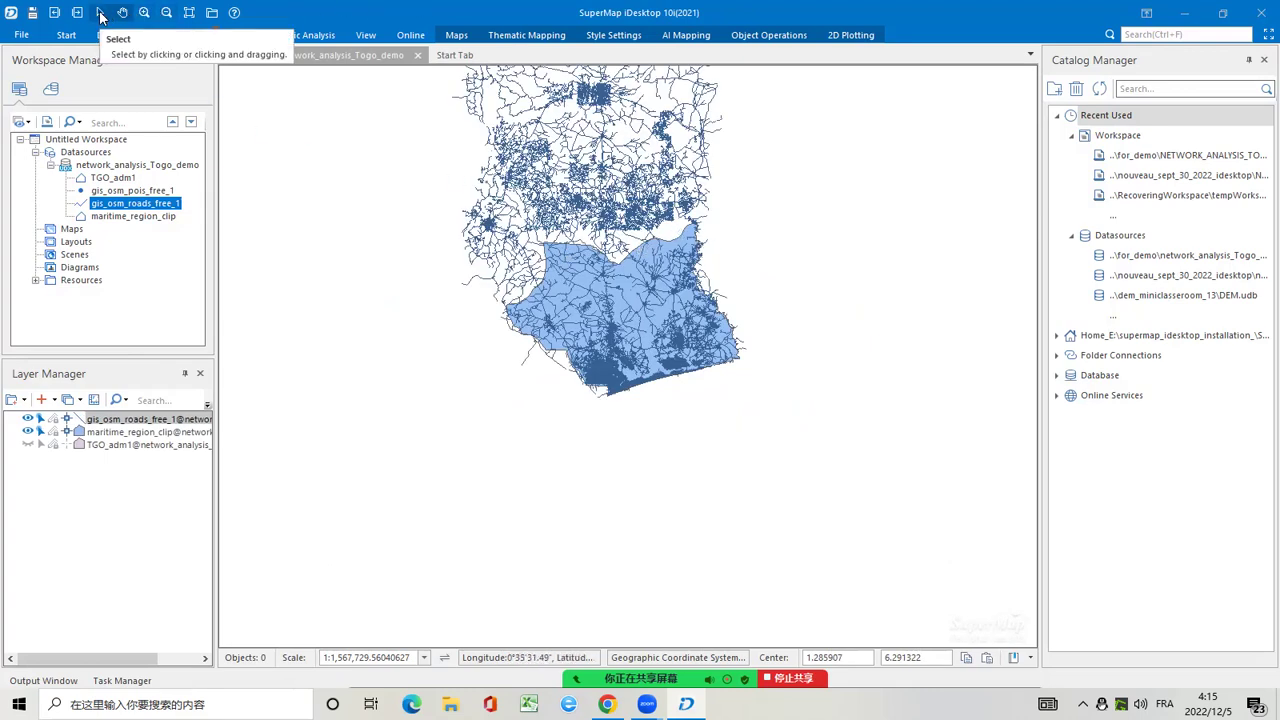
Select the maritime_region_clip polygon on the map as the searching object and open a 2D Spatial Query
left_click(99, 14)
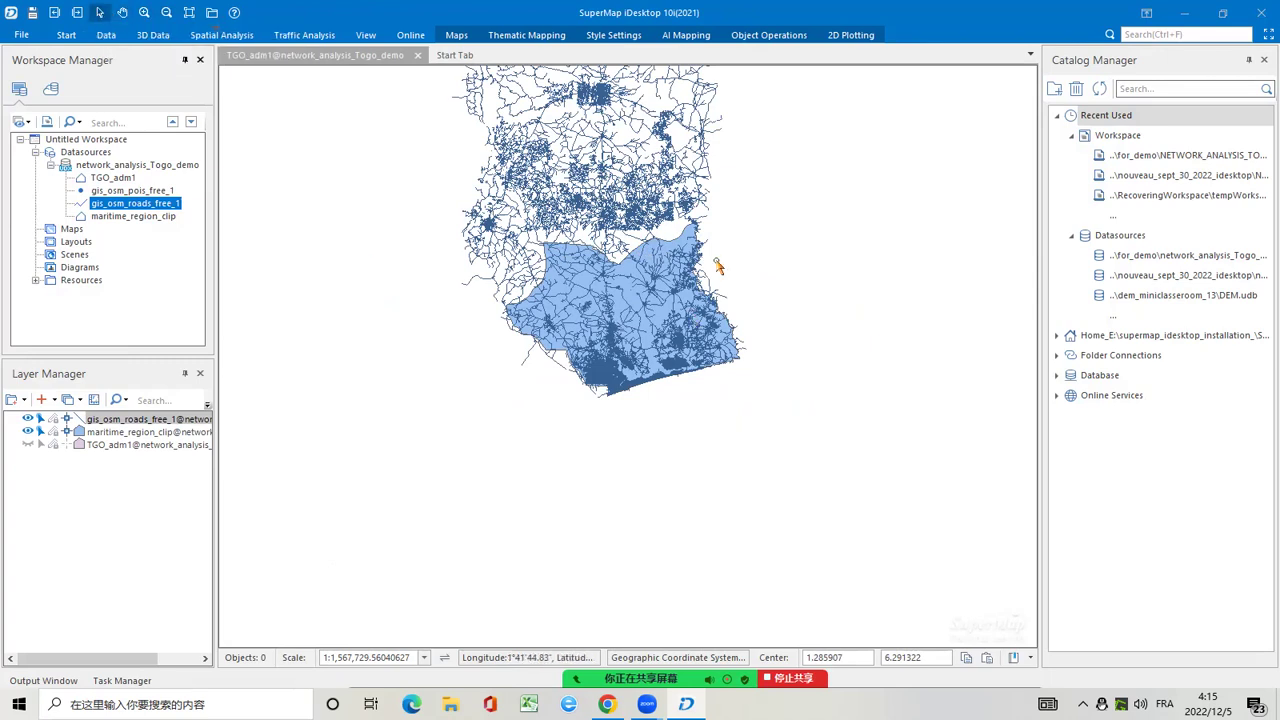
left_click(678, 243)
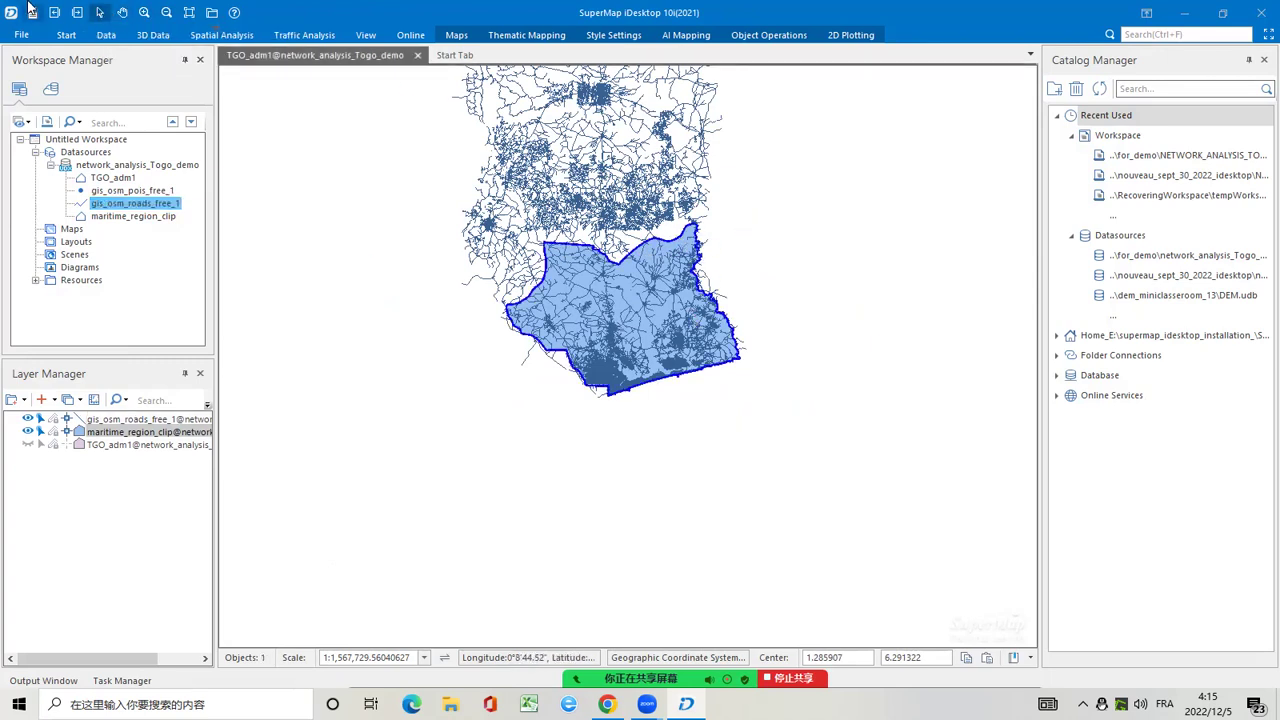
left_click(222, 35)
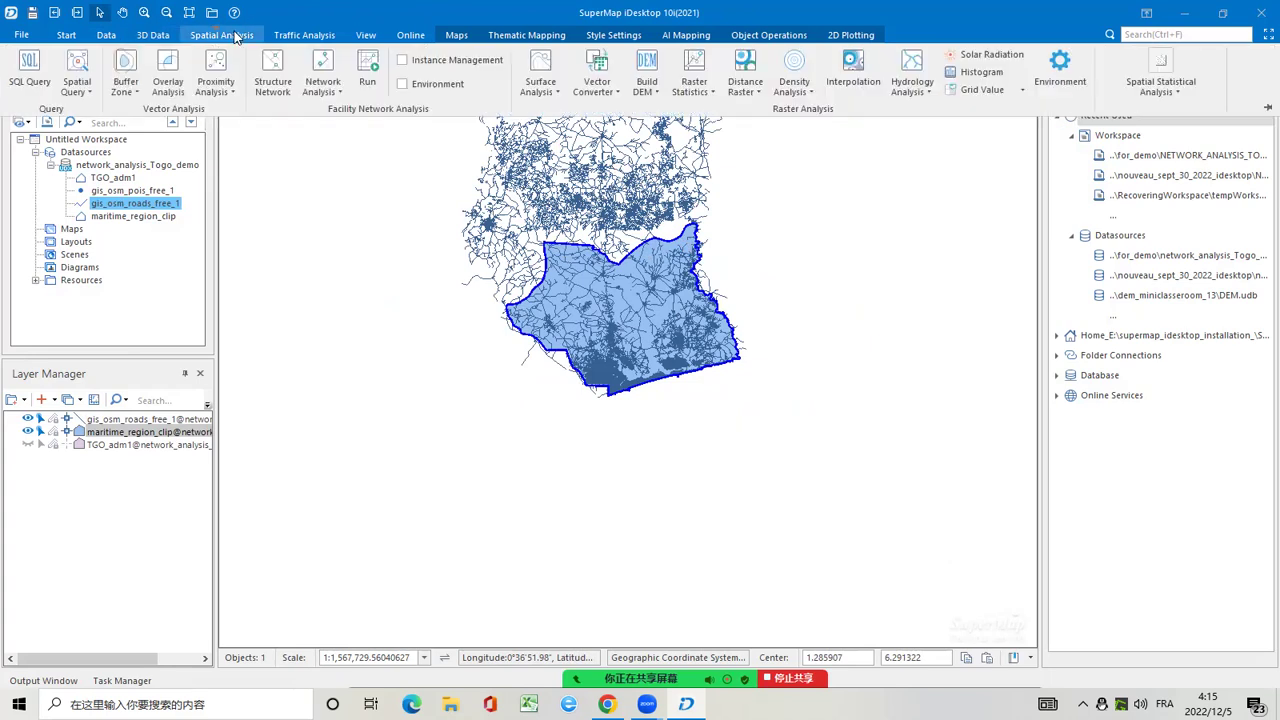
left_click(90, 94)
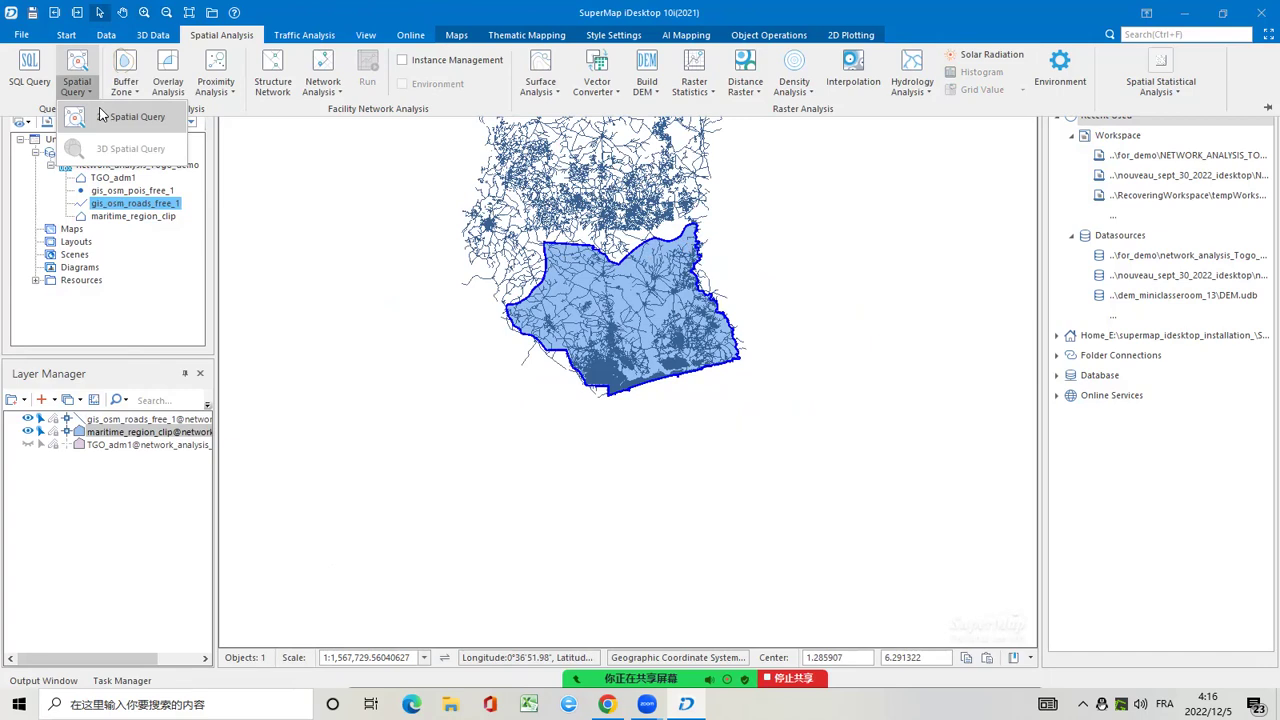
left_click(132, 124)
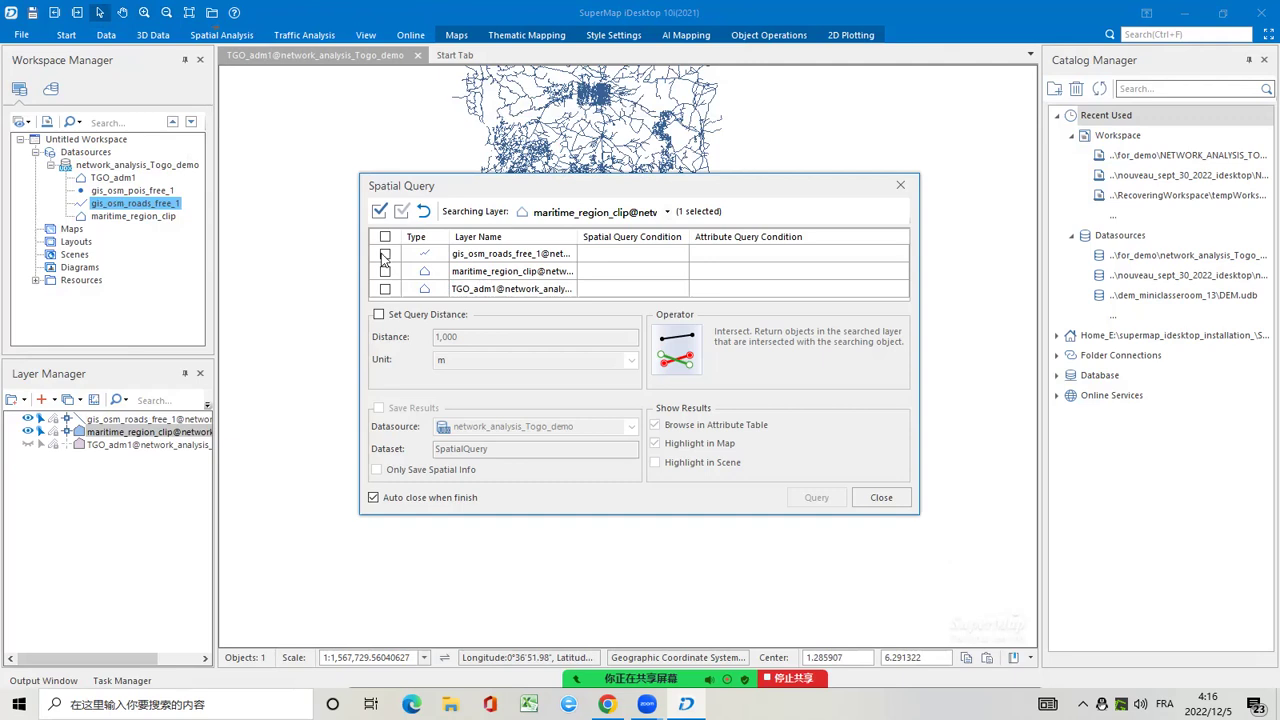
Include gis_osm_roads_free_1 as the searched layer with the spatial query condition Contain_RegionLine
left_click(385, 256)
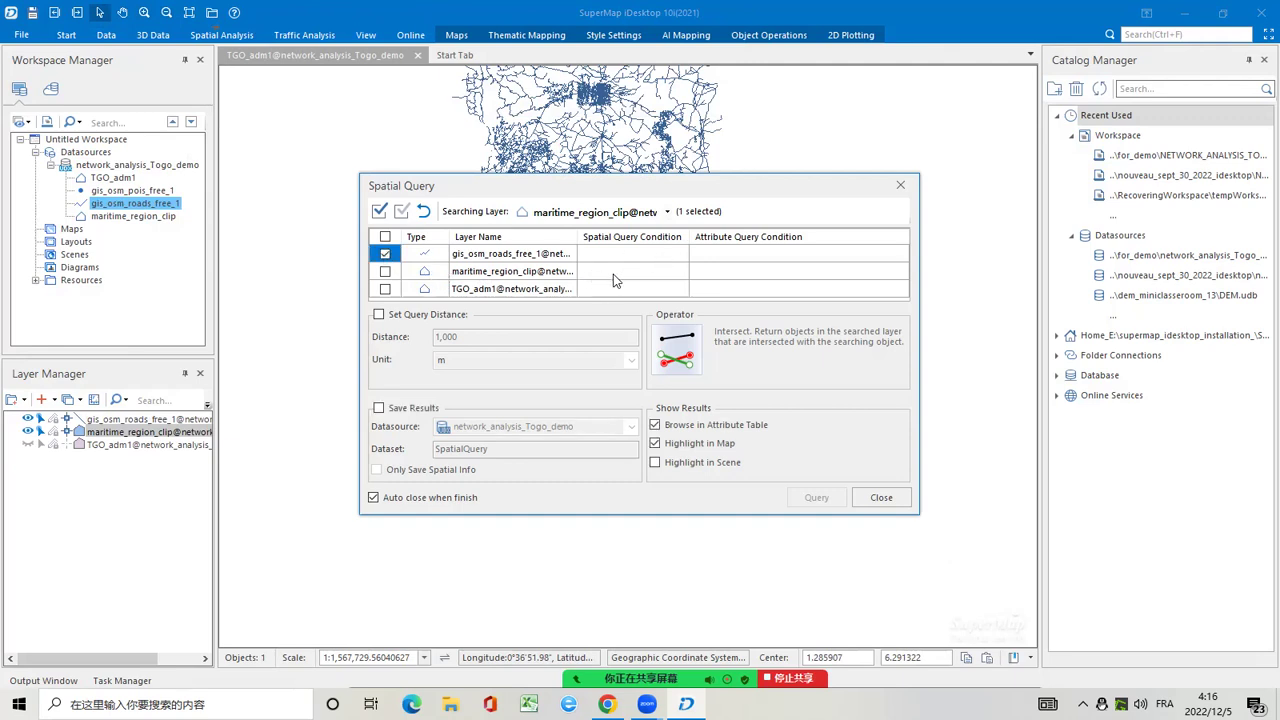
left_click(678, 254)
left_click(678, 254)
left_click(630, 266)
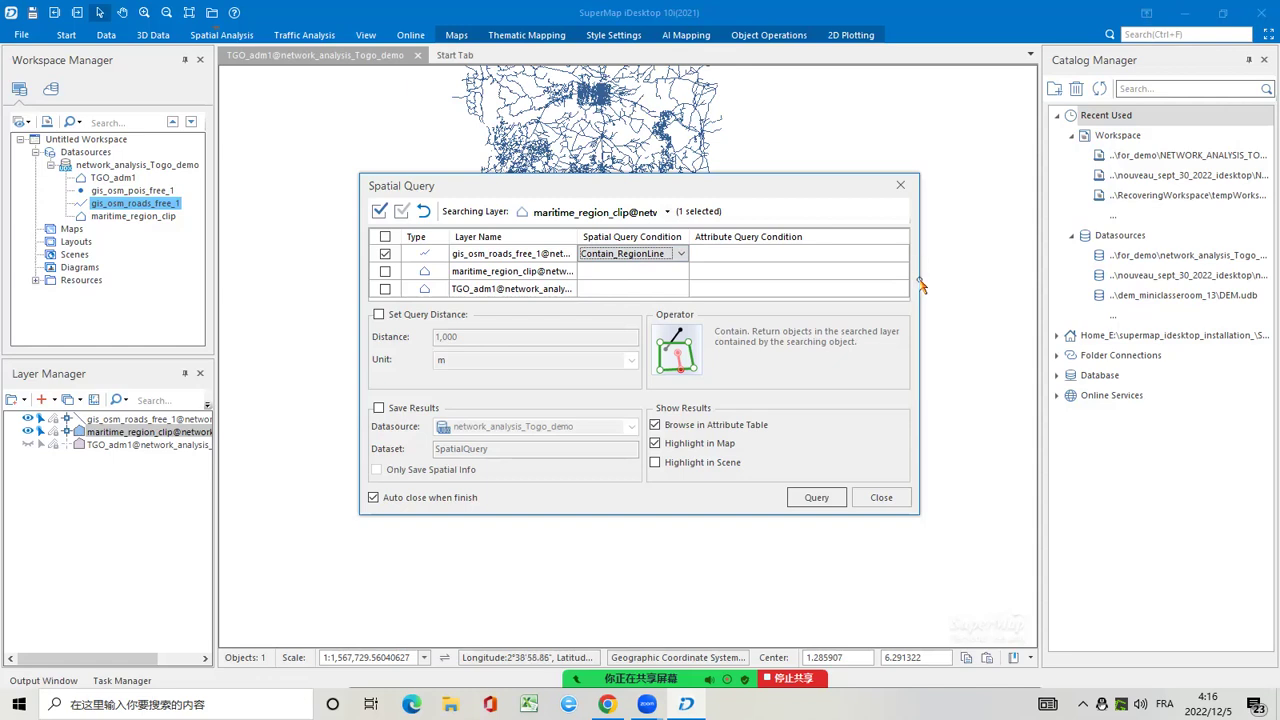
left_click_drag(921, 280, 1014, 286)
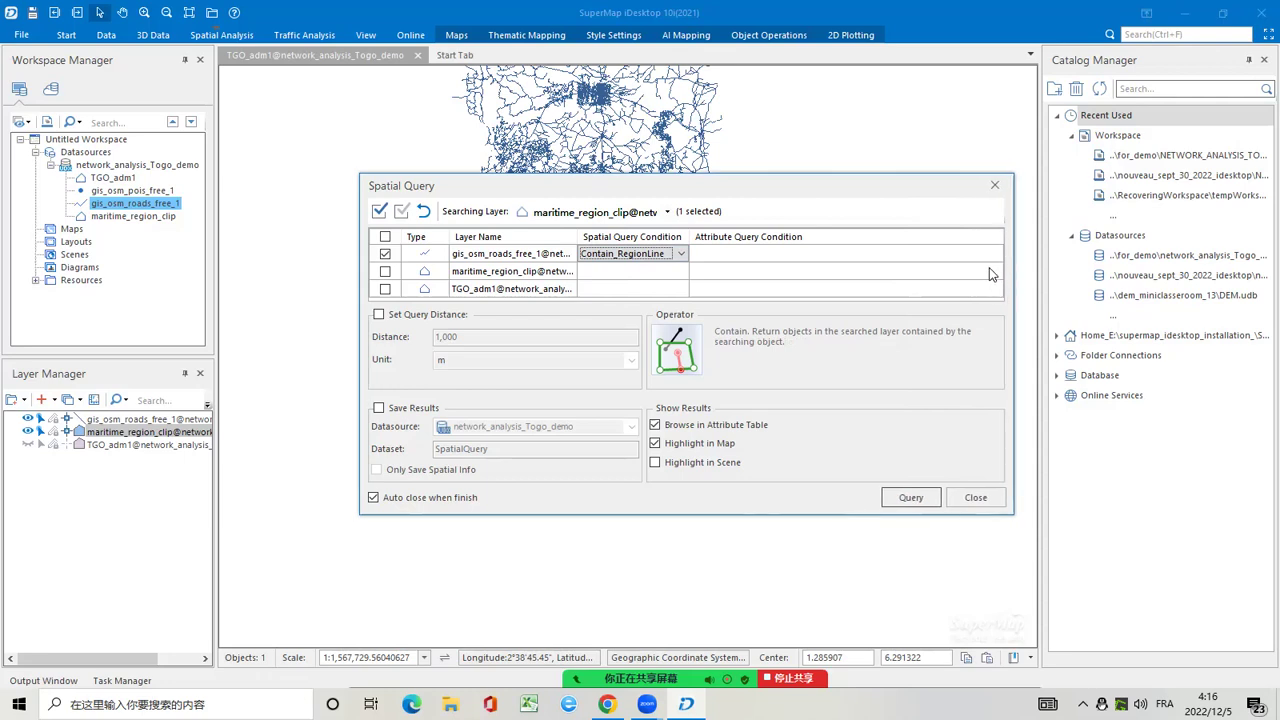
left_click(990, 273)
left_click(964, 290)
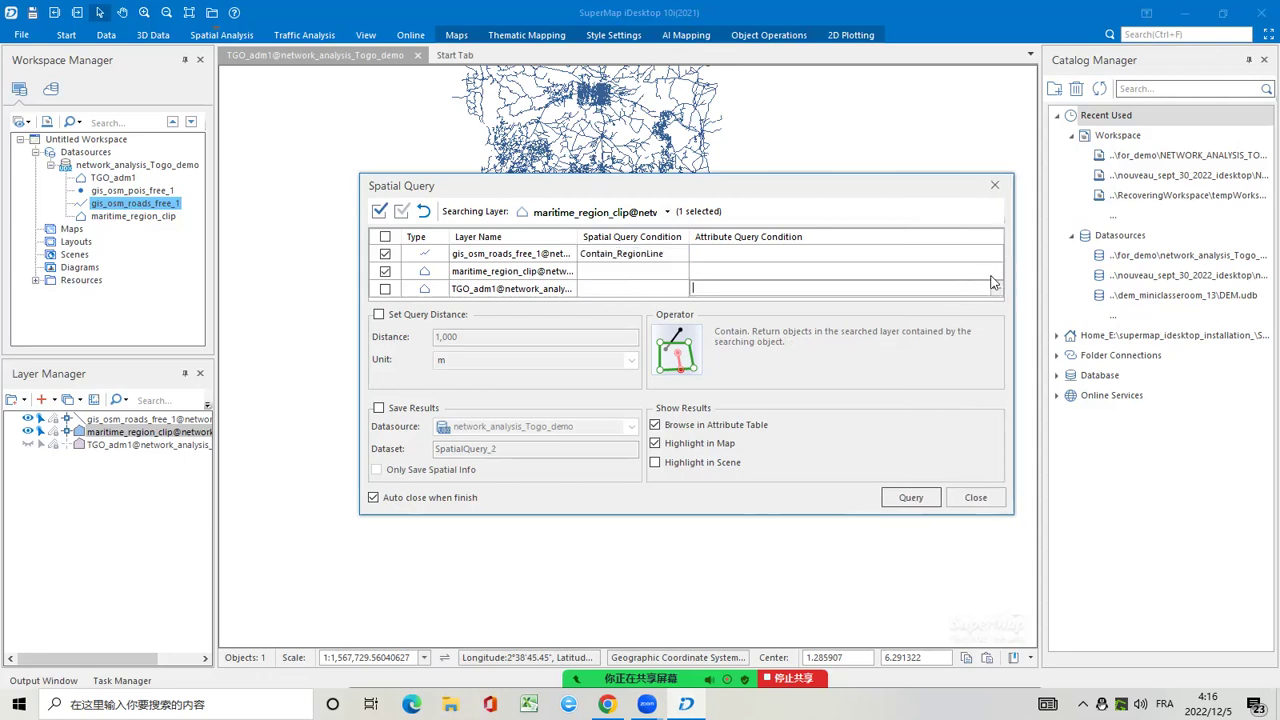
left_click(990, 254)
left_click(993, 253)
left_click(917, 494)
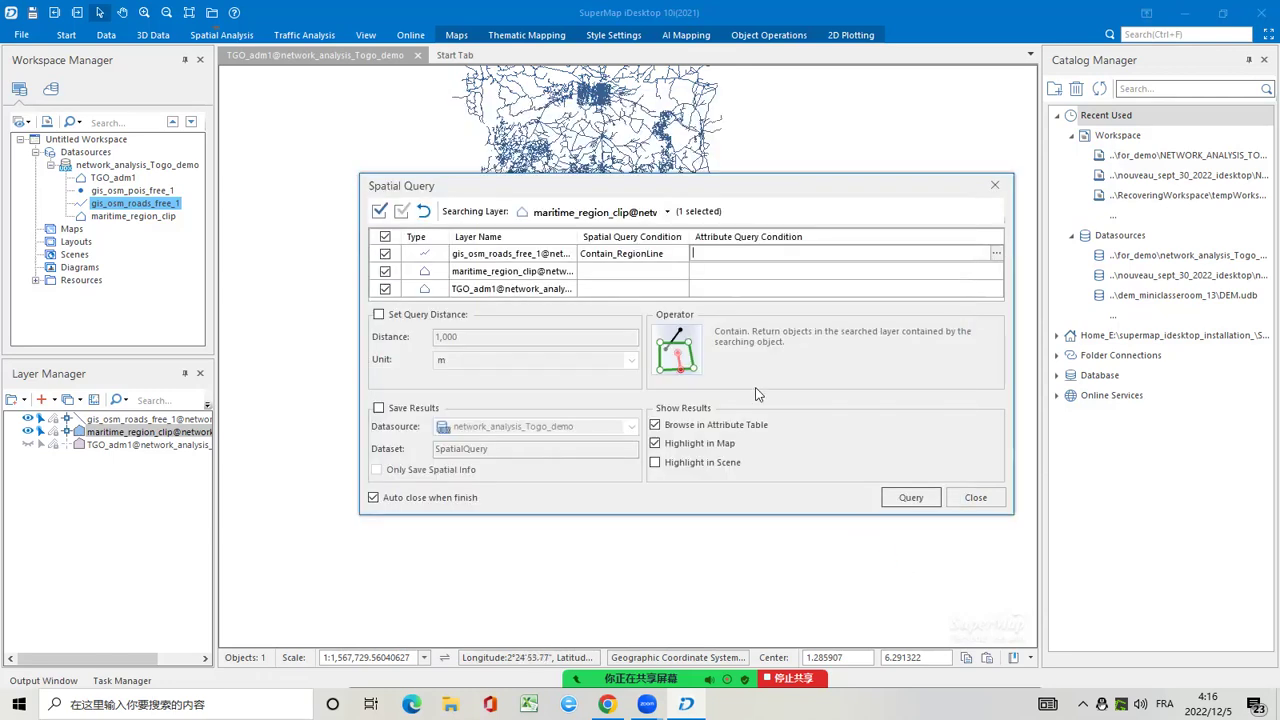
Run the road query with results saved as dataset maritime_region_road_spatial_query and Browse in Attribute Table turned off
left_click(379, 408)
left_click(487, 448)
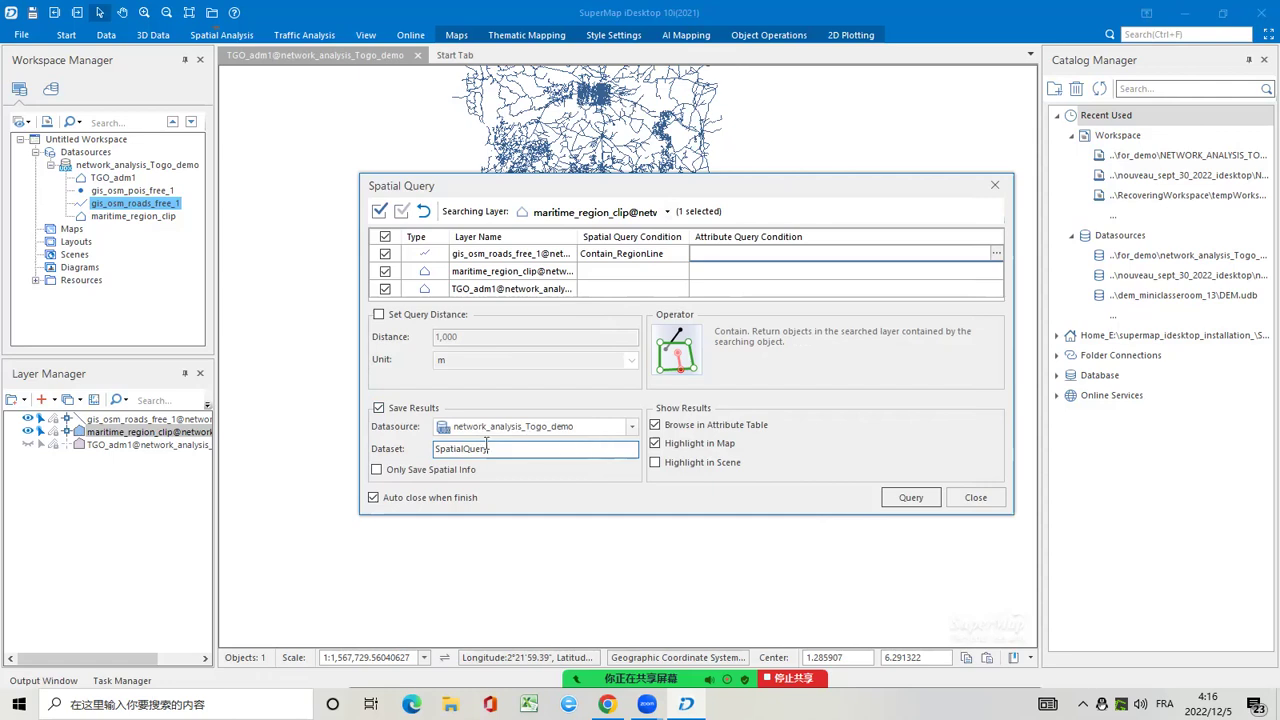
left_click_drag(487, 448, 427, 451)
type("ma")
type("ritioom")
key("BackSpace")
key("BackSpace")
type("me_region_road_")
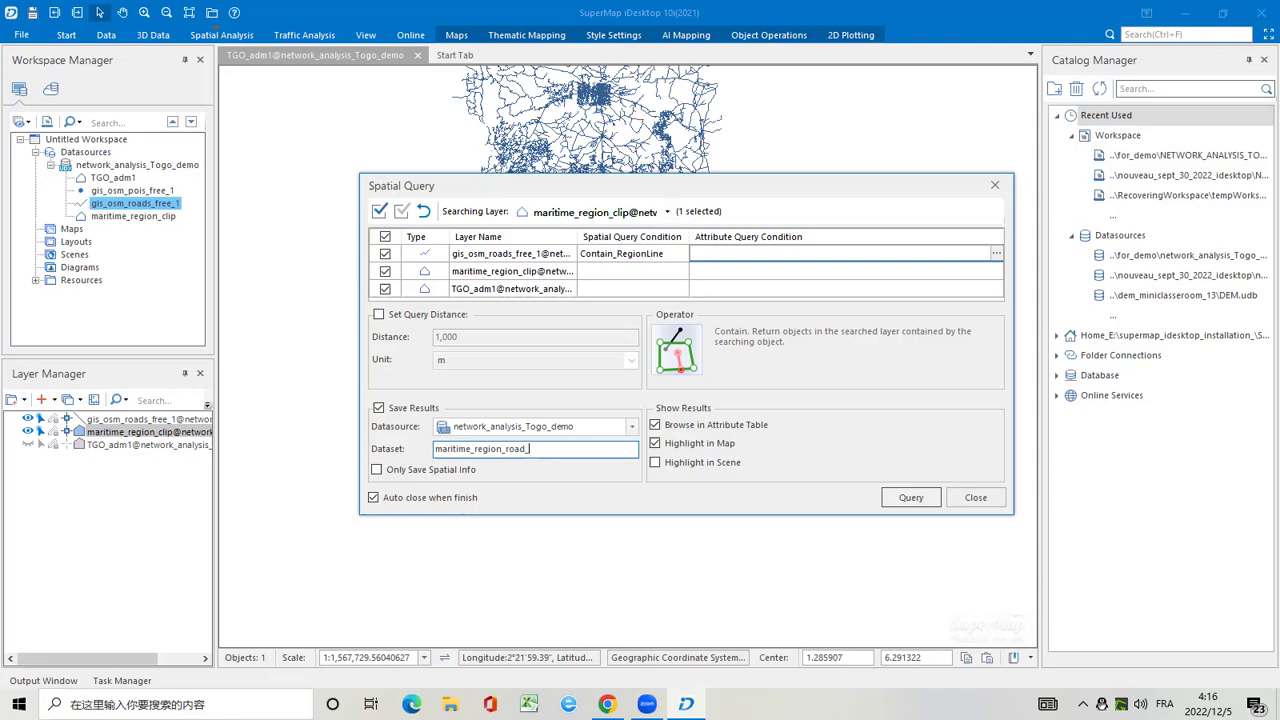
type("tio")
left_click(655, 425)
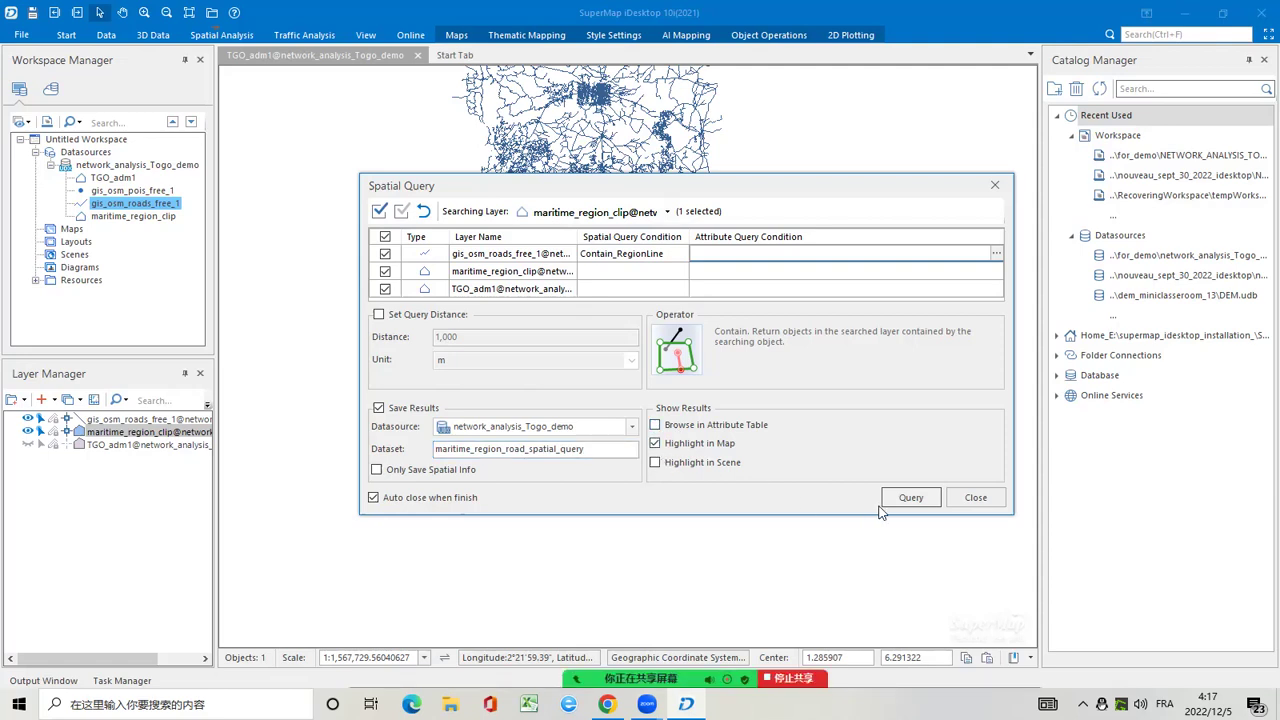
left_click(910, 498)
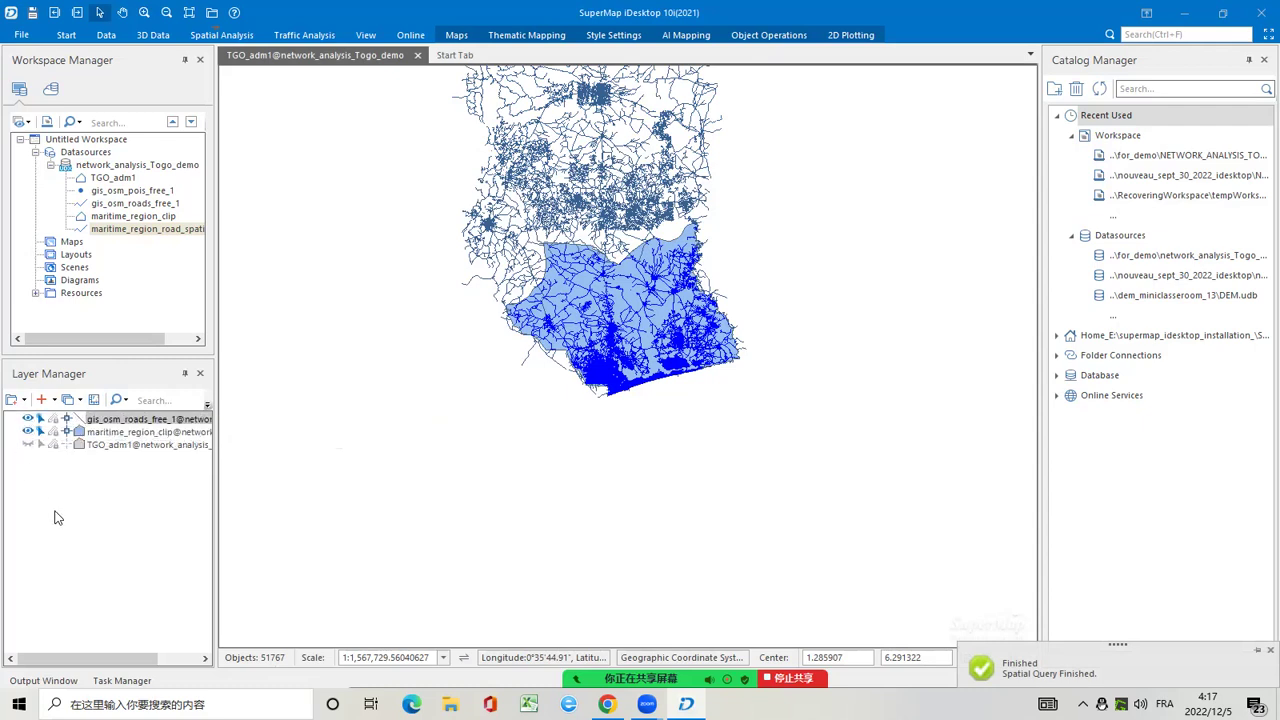
Hide the gis_osm_roads_free_1 layer and add the maritime_region_road_spatial_query and gis_osm_pois_free_1 datasets to the current map
left_click(28, 418)
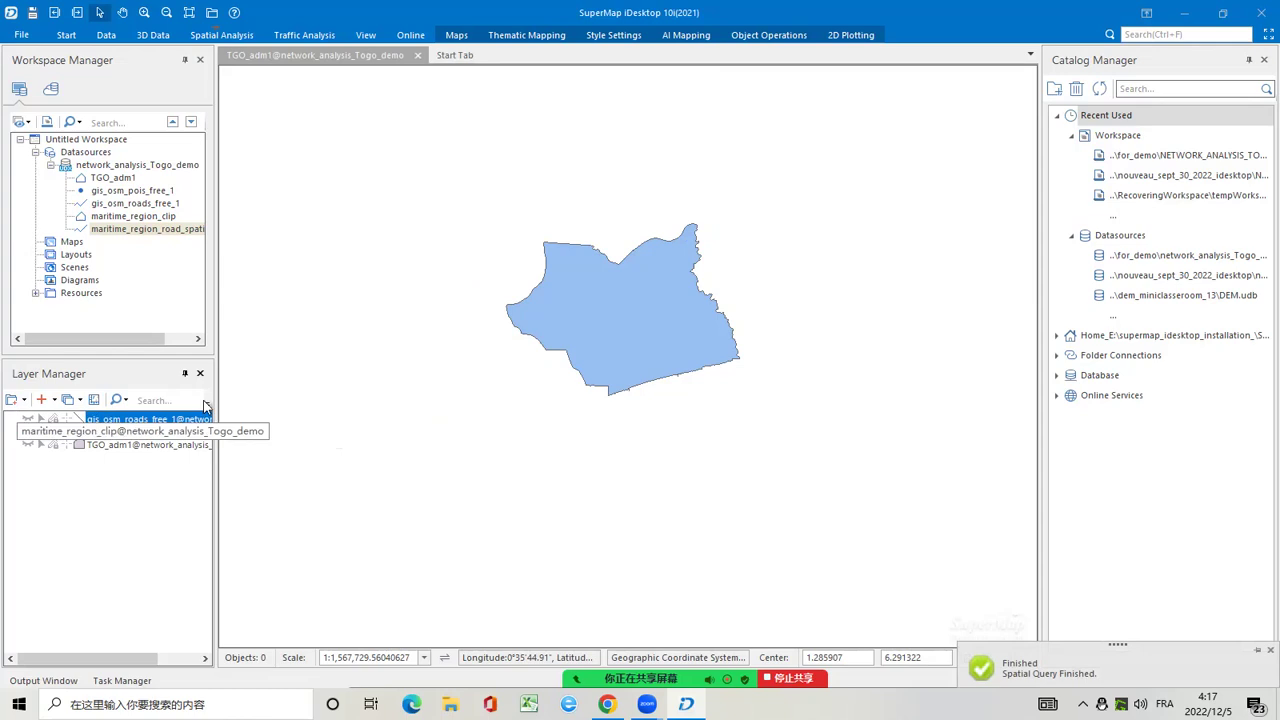
left_click_drag(140, 232, 585, 296)
left_click(710, 386)
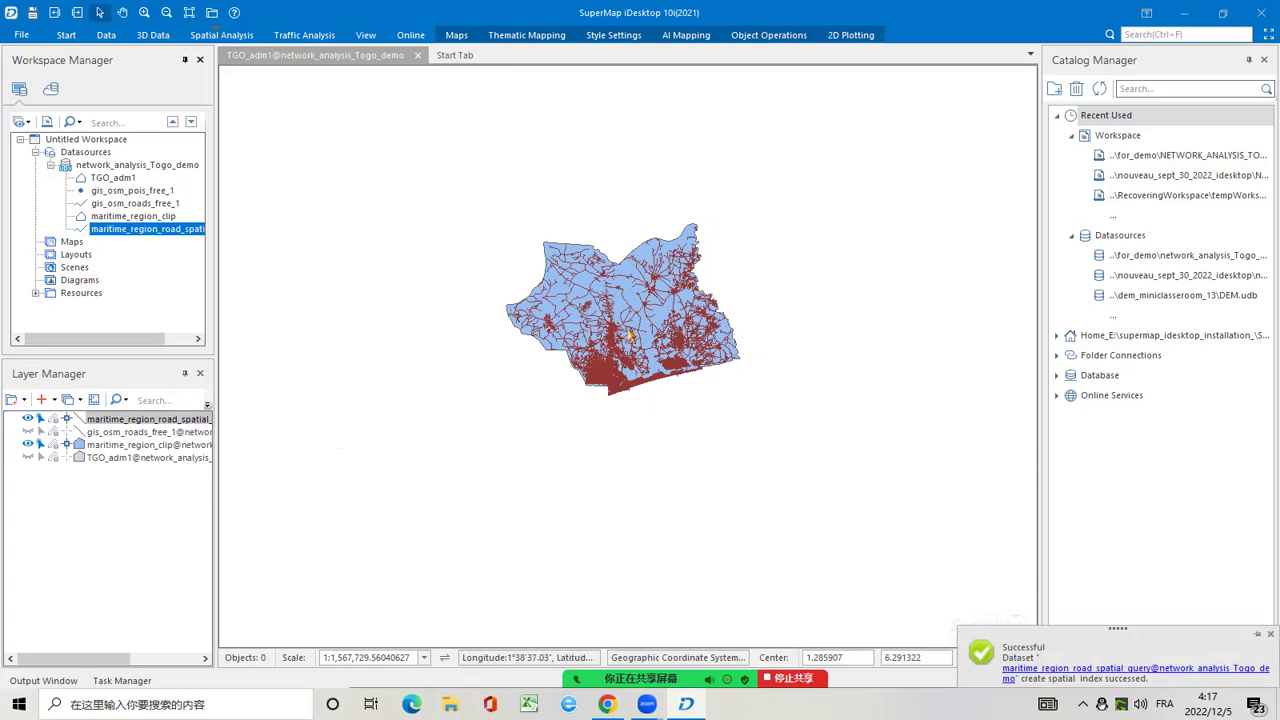
left_click(121, 195)
left_click_drag(121, 195, 558, 225)
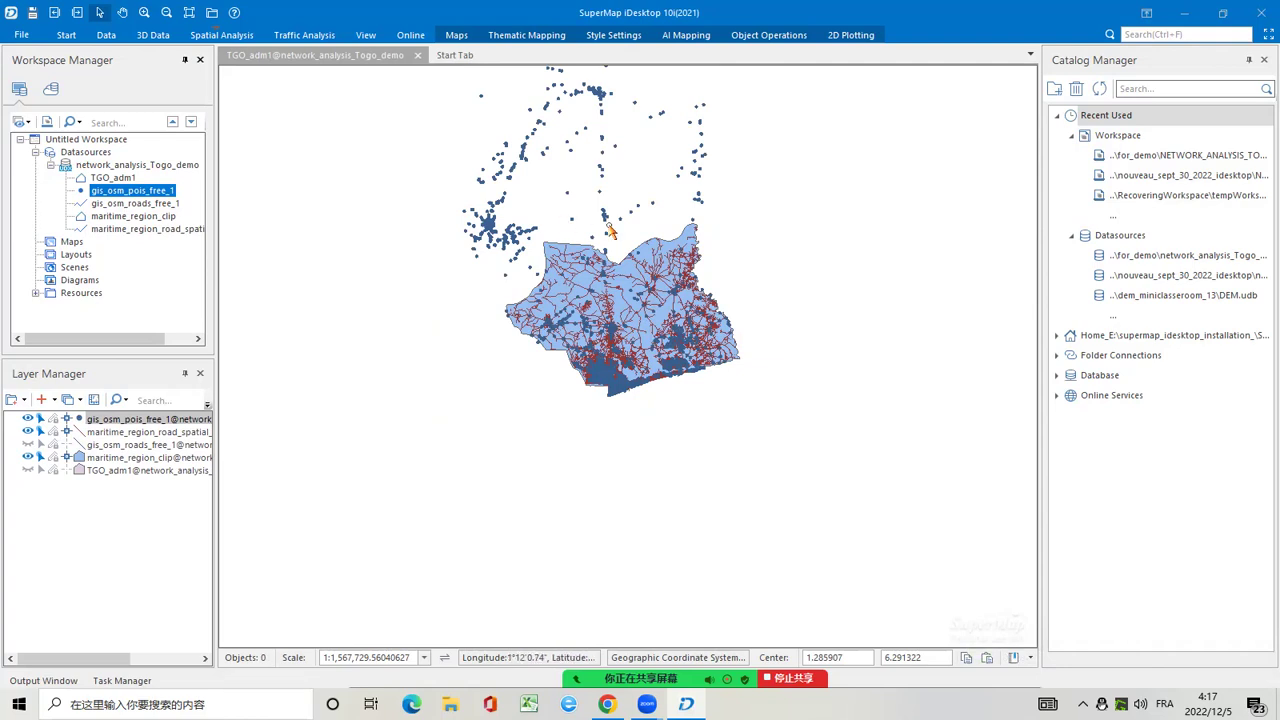
Select the maritime region polygon again and open a new 2D Spatial Query for the points of interest
left_click(682, 240)
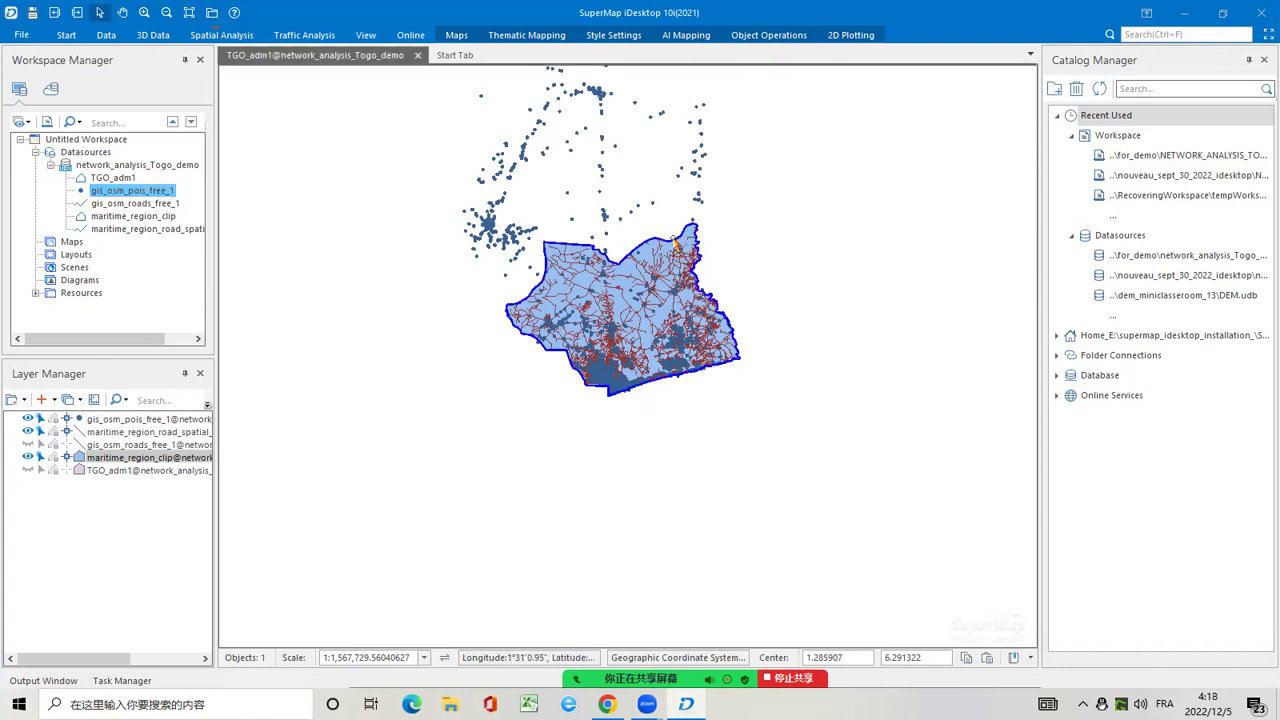
left_click(211, 36)
left_click(80, 88)
left_click(118, 118)
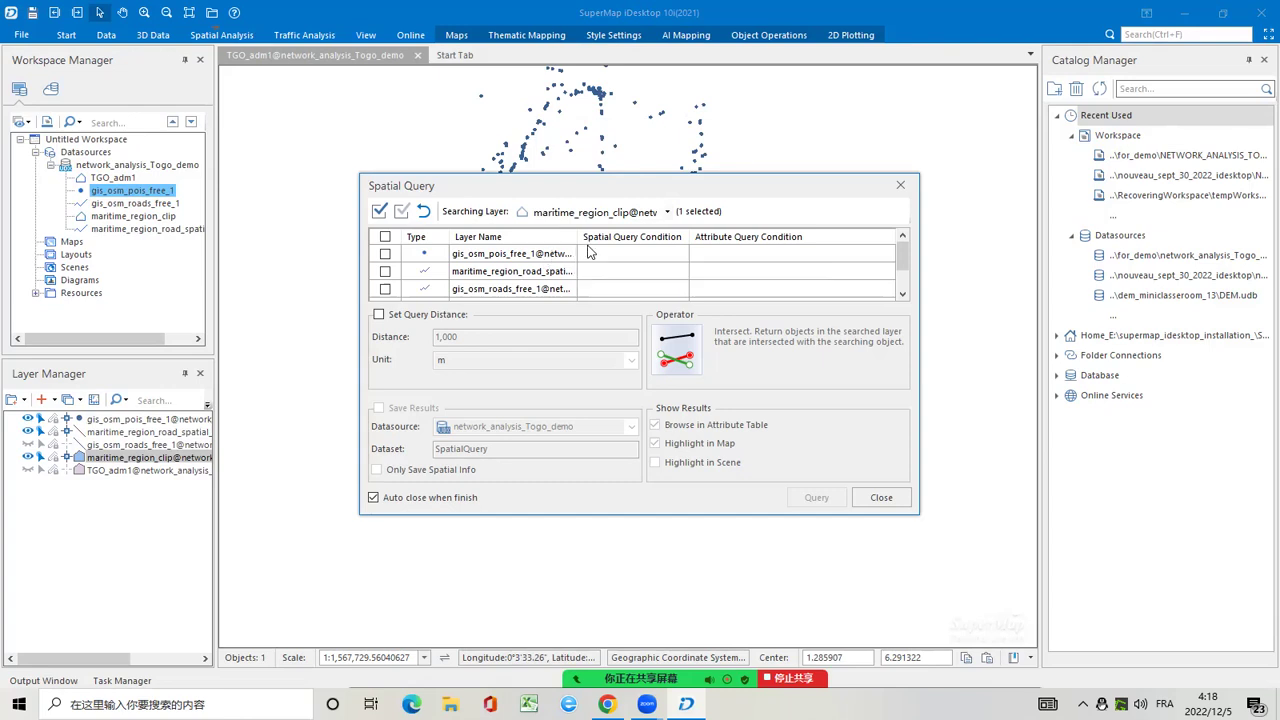
Include gis_osm_pois_free_1 as the searched layer with the spatial query condition Contain_RegionPoint
left_click(385, 254)
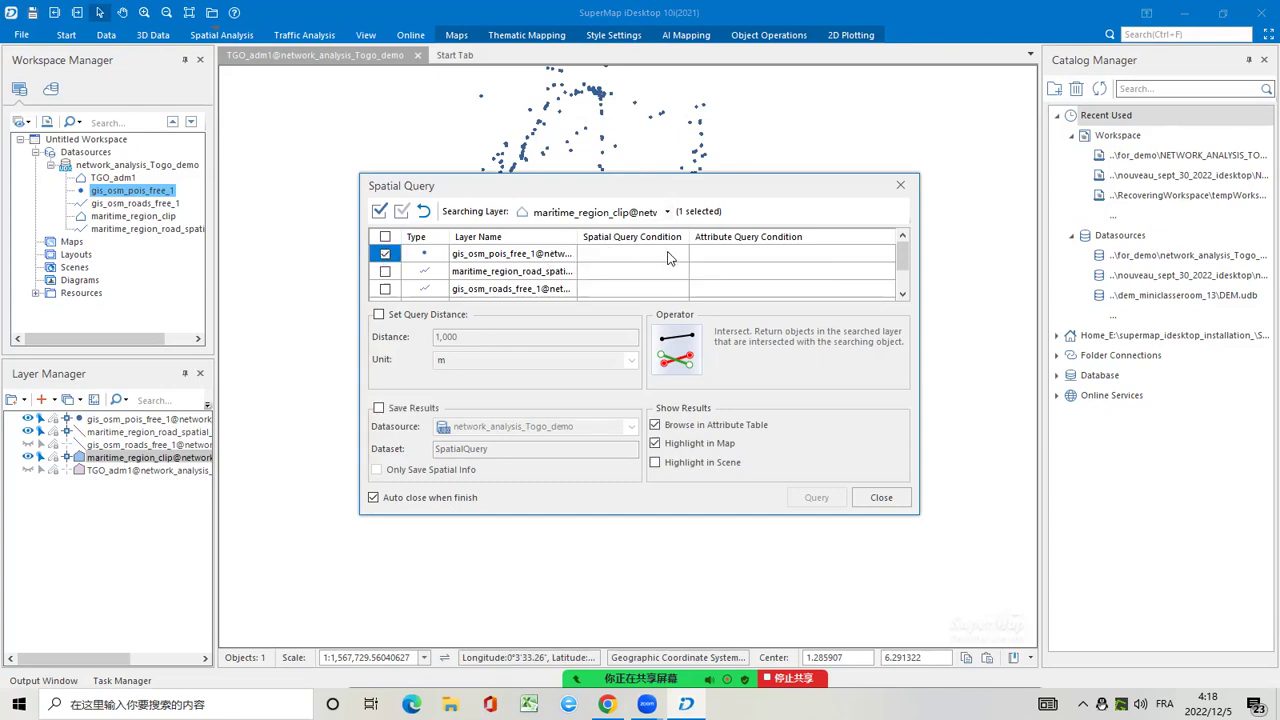
left_click(675, 257)
left_click(679, 255)
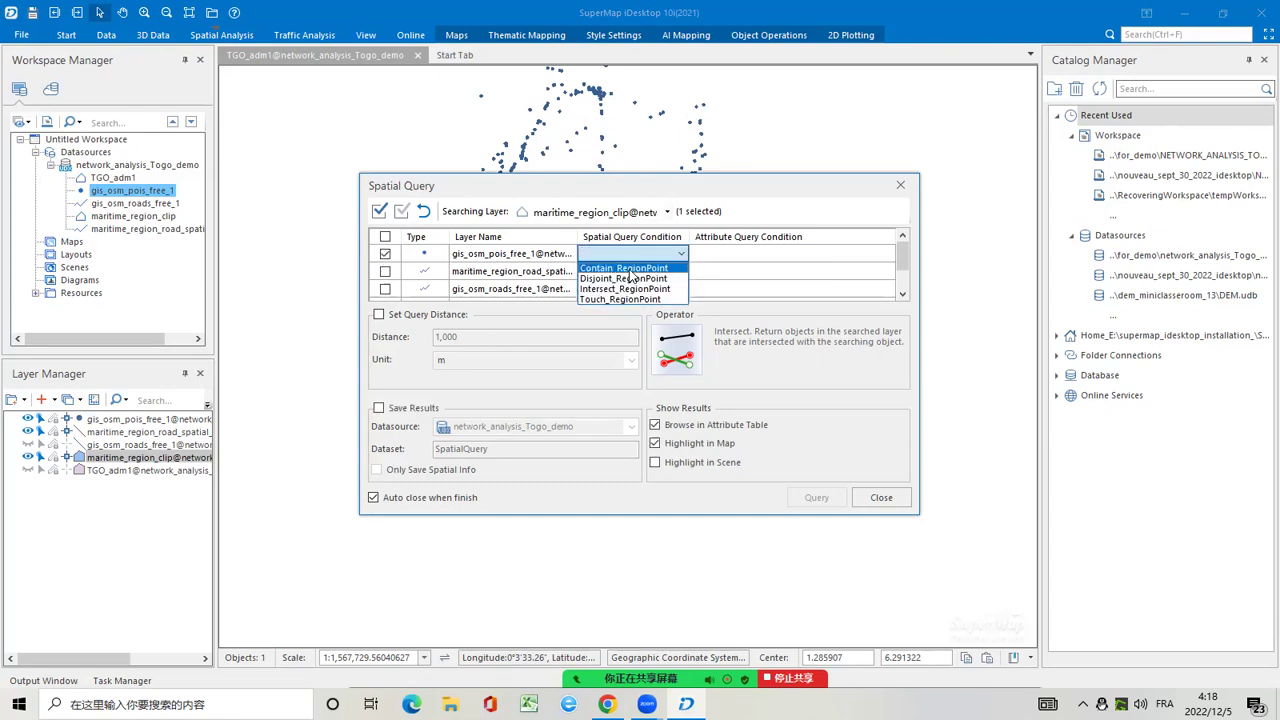
left_click(622, 268)
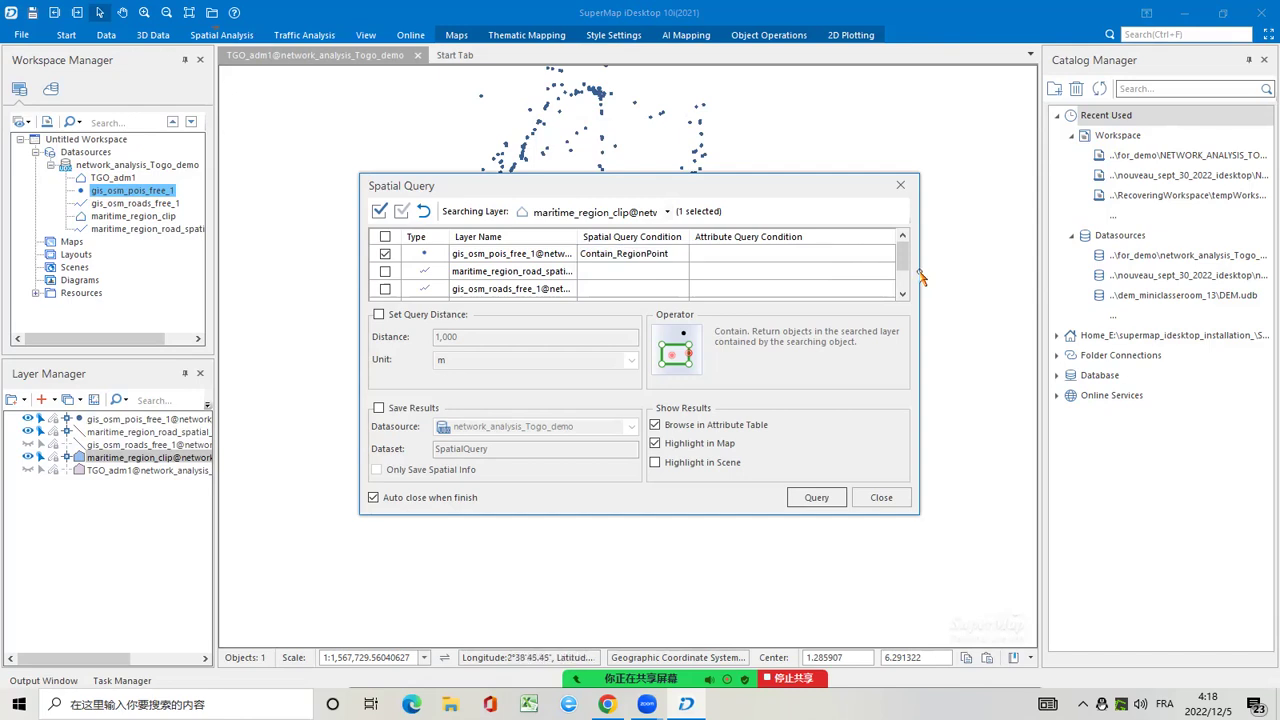
Build the attribute query condition fclass = 'hospital' for the gis_osm_pois_free_1 layer using the field's unique values
left_click_drag(920, 275, 1019, 280)
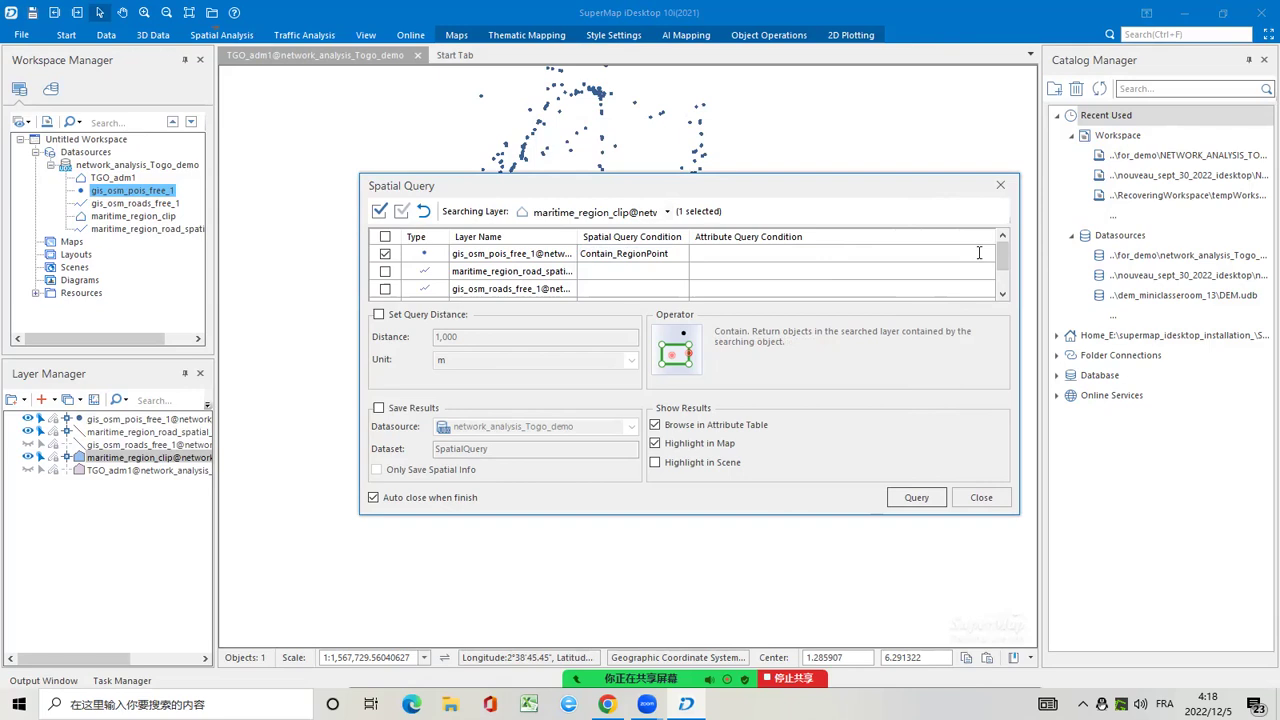
left_click(987, 255)
left_click(987, 255)
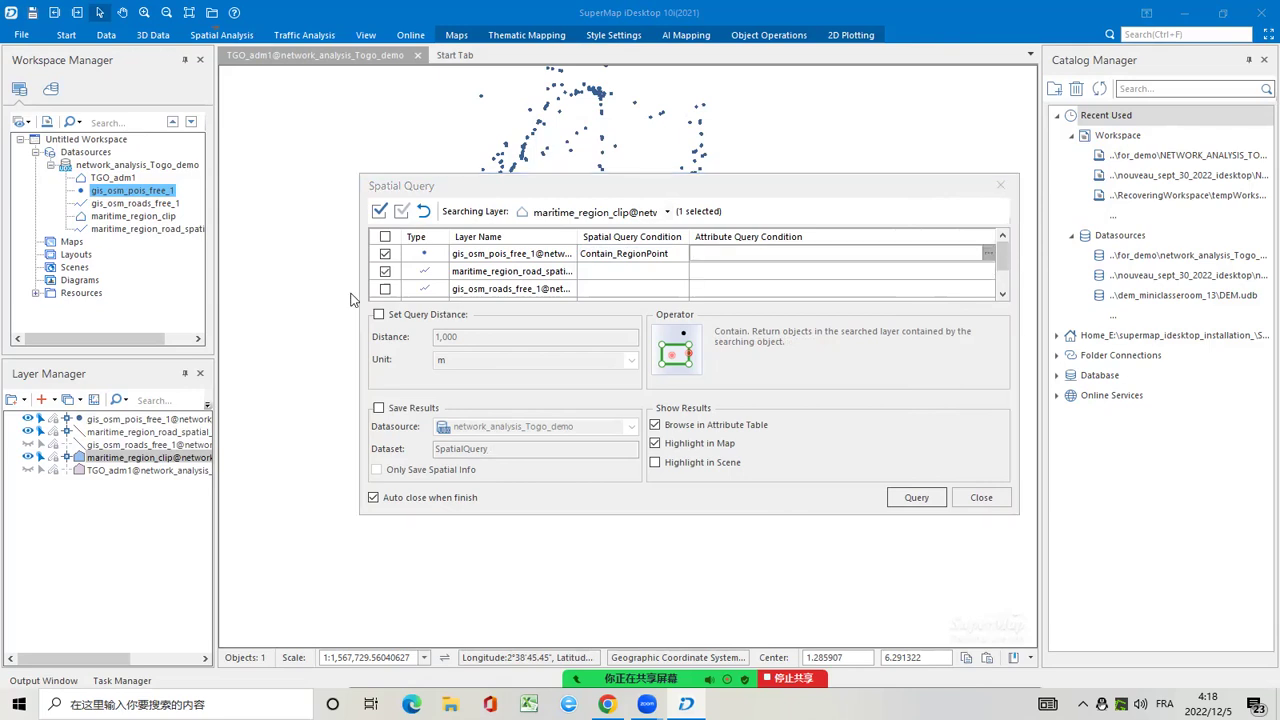
left_click(521, 390)
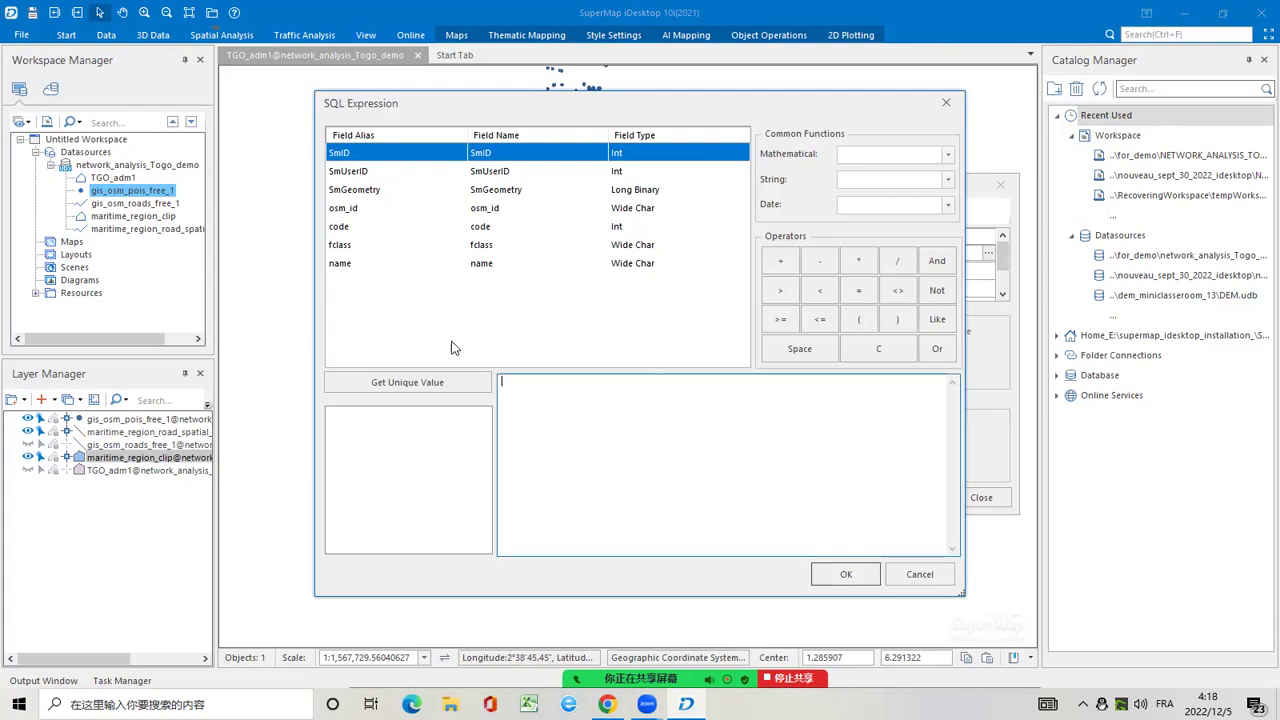
double_click(387, 246)
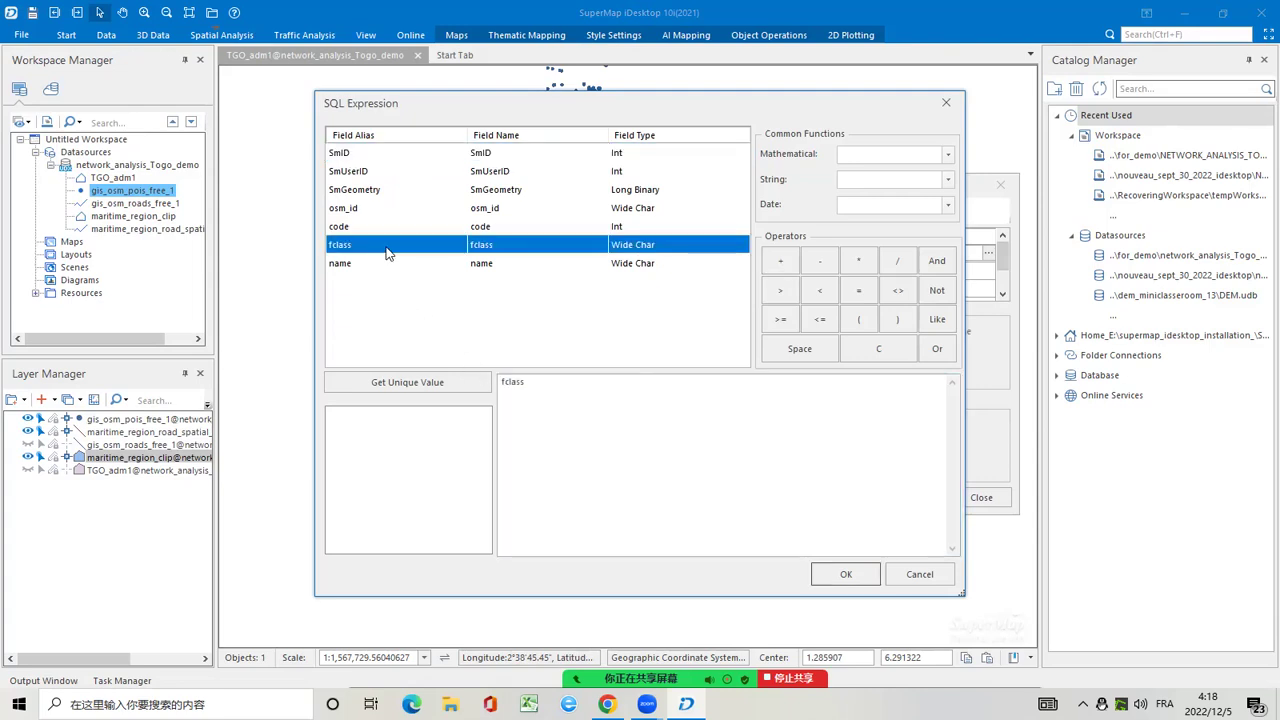
left_click(845, 299)
left_click(455, 383)
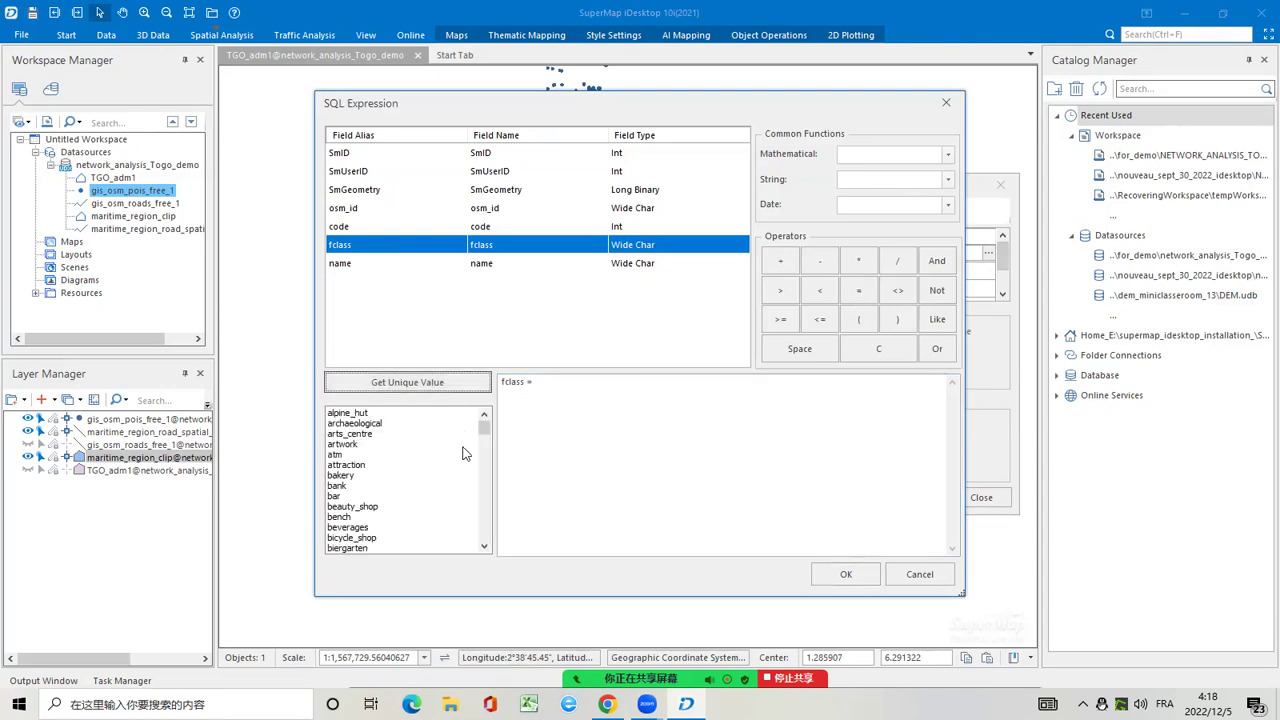
left_click_drag(485, 424, 485, 473)
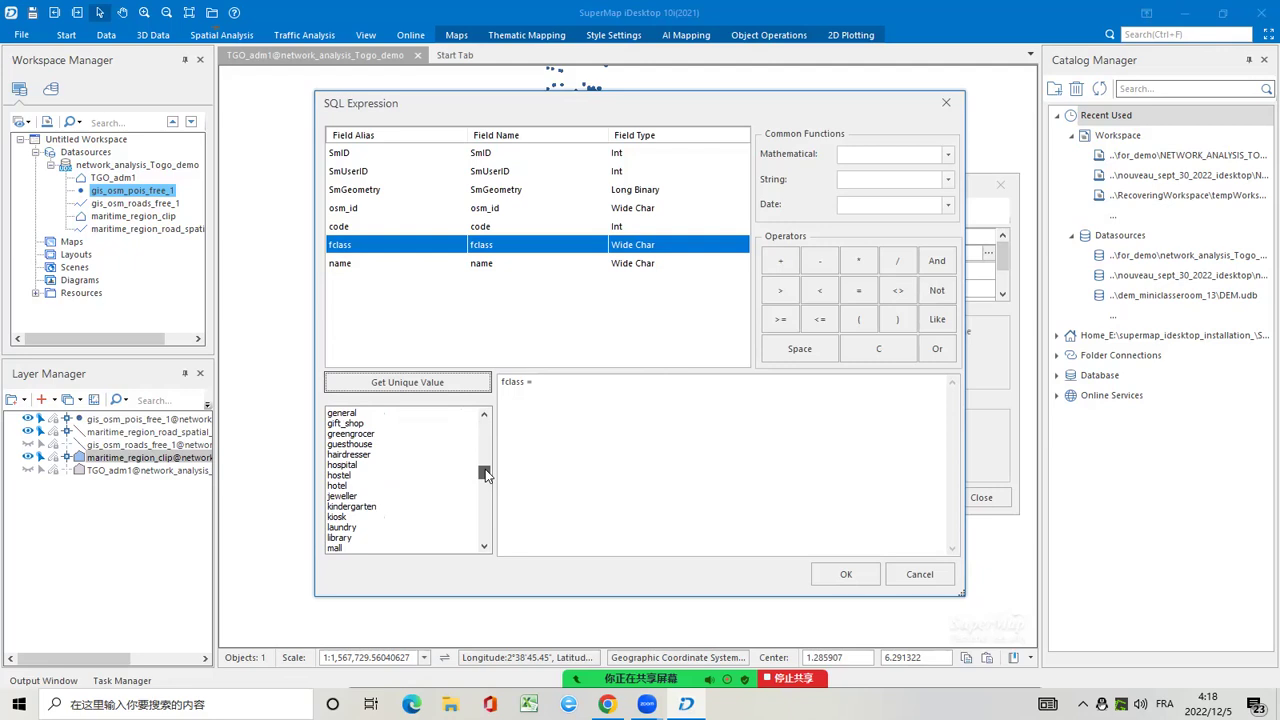
left_click(359, 466)
double_click(359, 466)
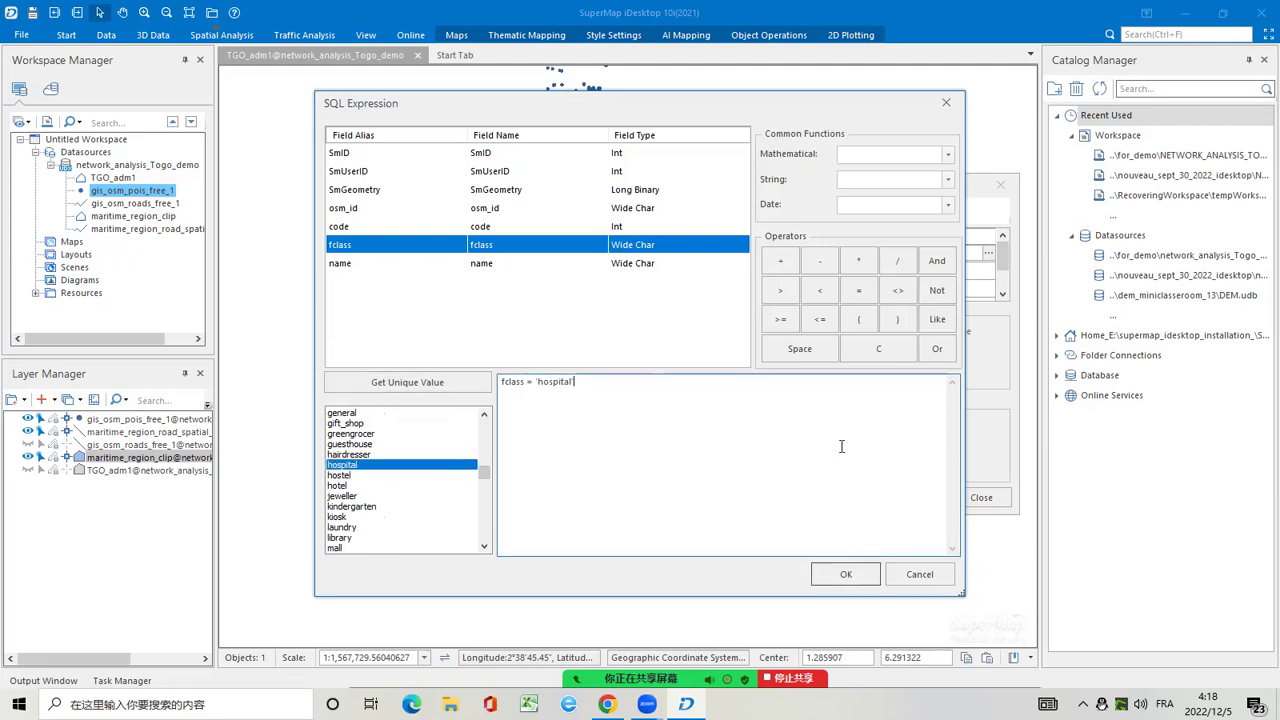
left_click(847, 574)
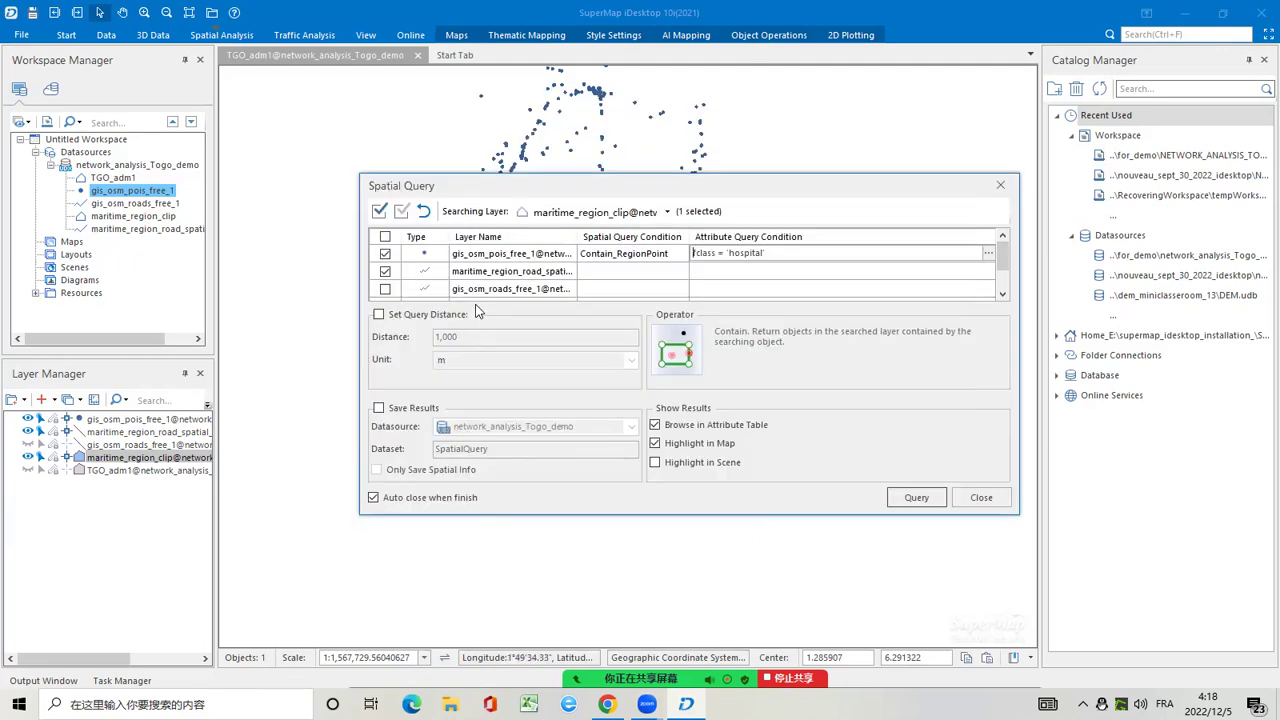
Run the hospital query with results saved as dataset maritime_region_hospital_spatial_query and Browse in Attribute Table turned off
left_click(379, 408)
left_click_drag(557, 452, 423, 454)
type("ma")
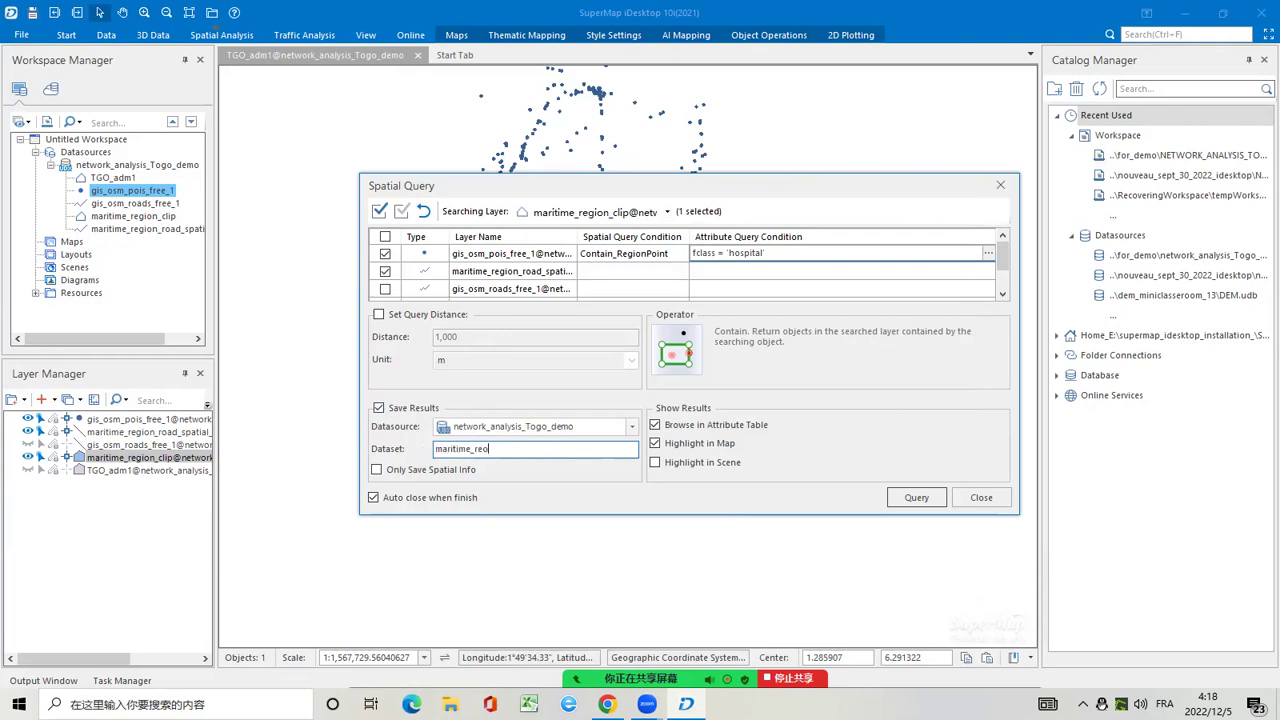
type("ritime_region_")
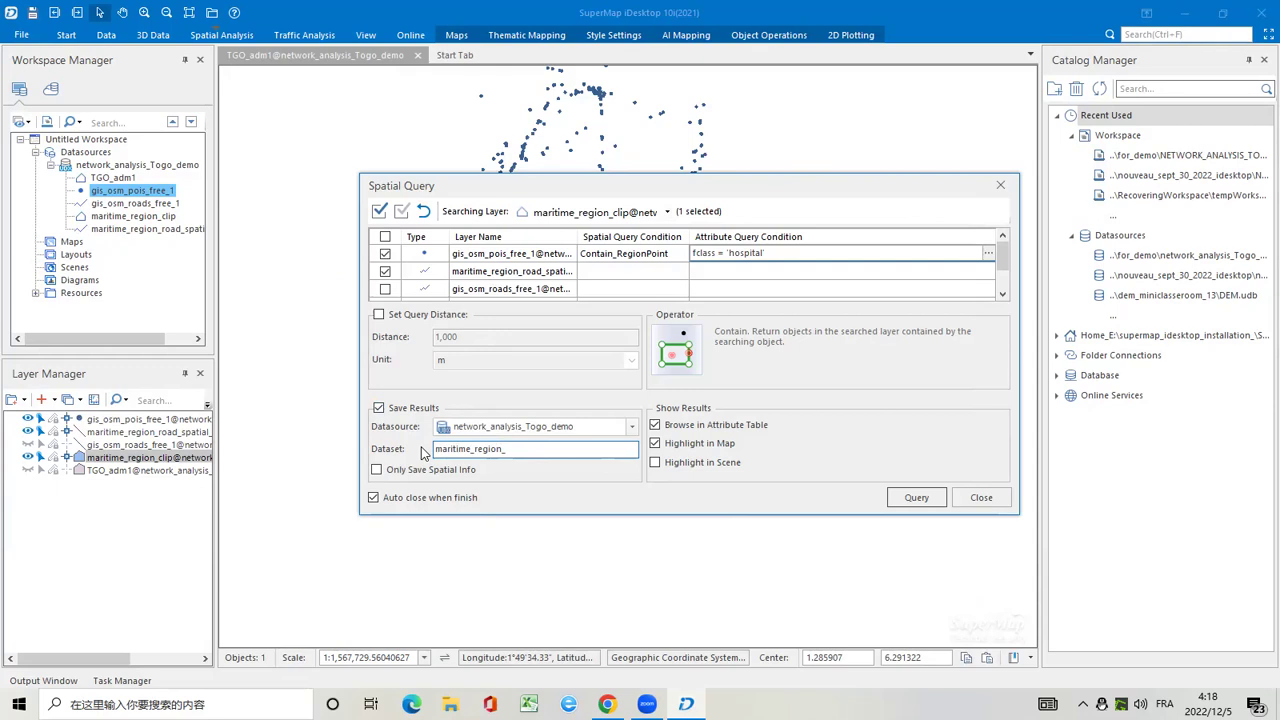
type("hospital_spatial_")
type("query")
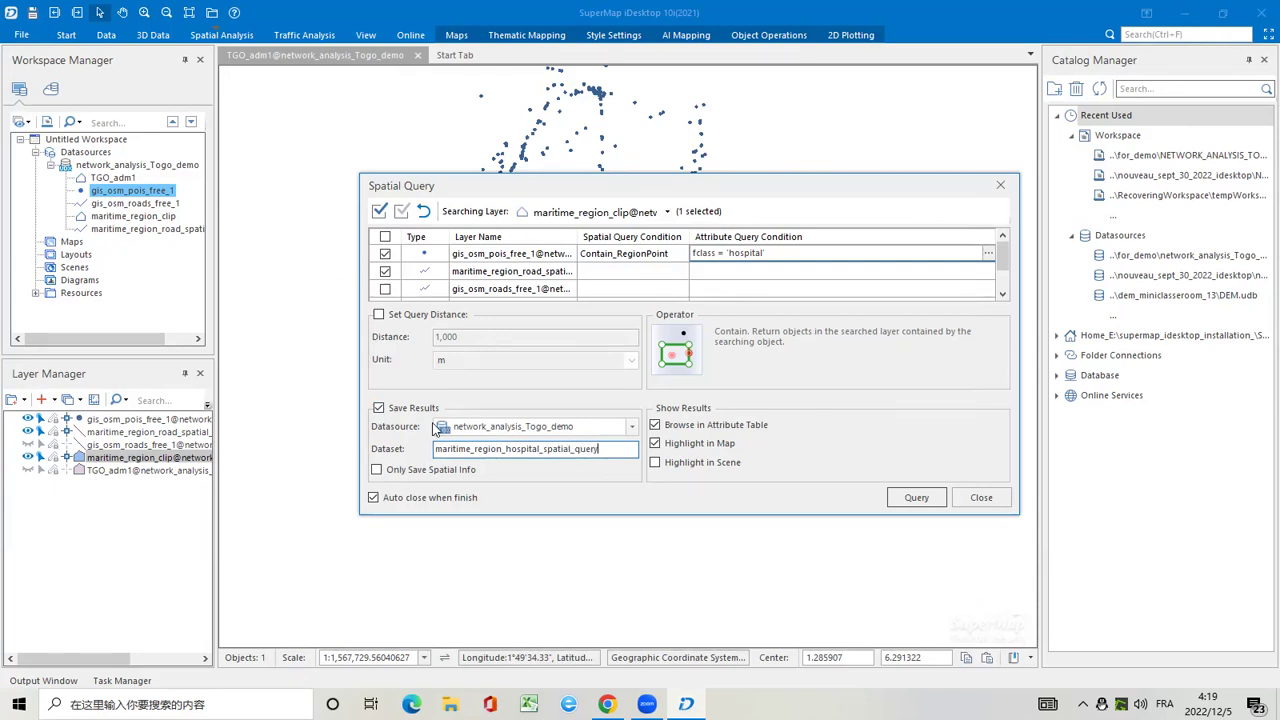
left_click(656, 425)
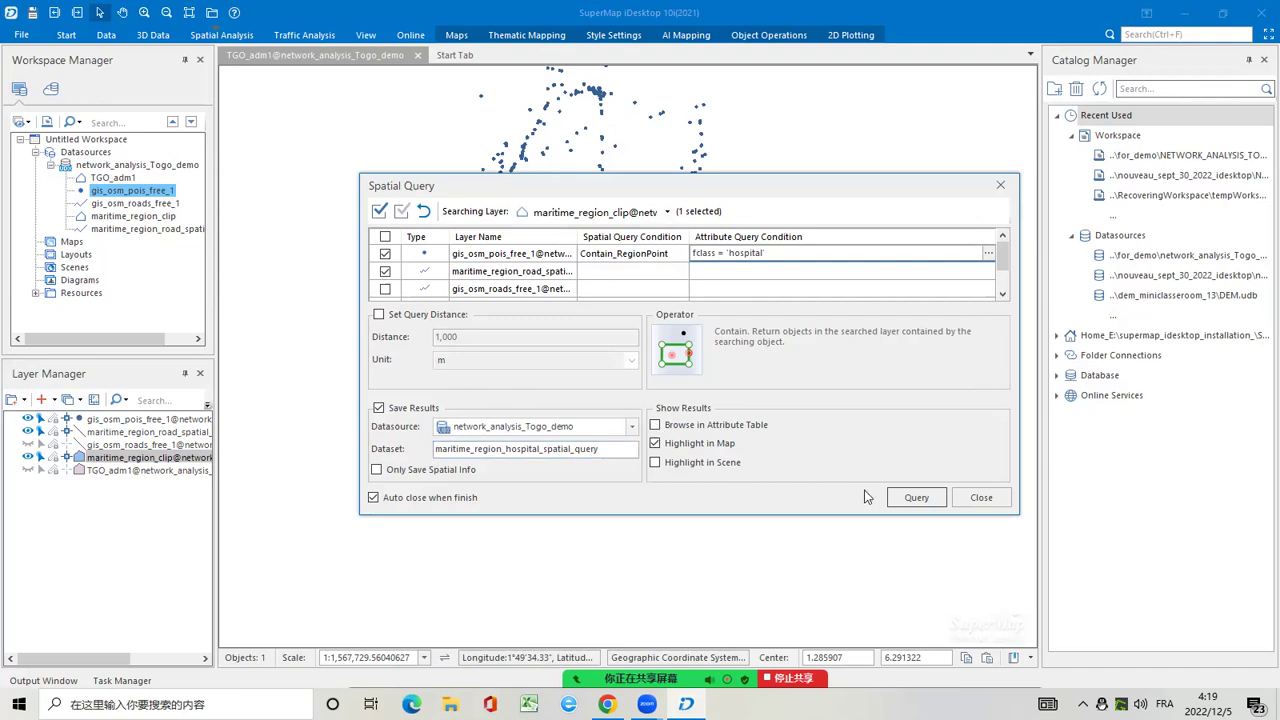
left_click(916, 499)
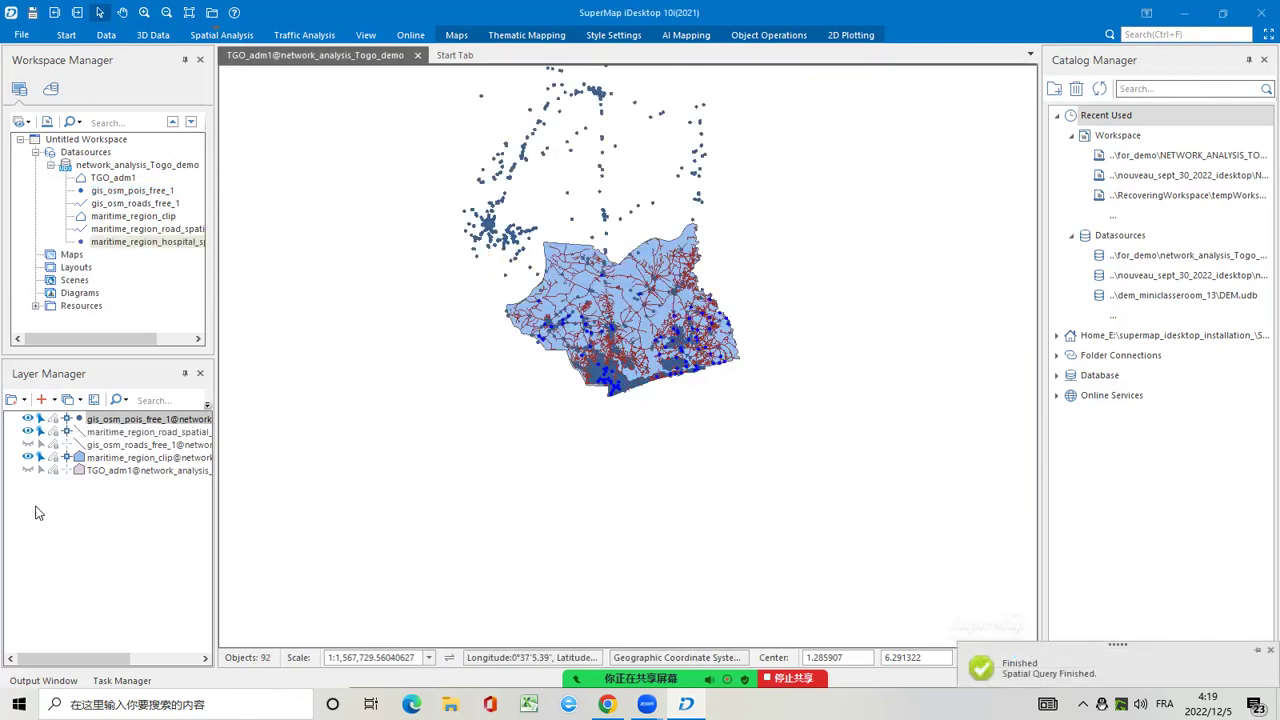
Hide the gis_osm_pois_free_1 layer and add the maritime_region_hospital_spatial_query dataset to the current map
left_click(28, 457)
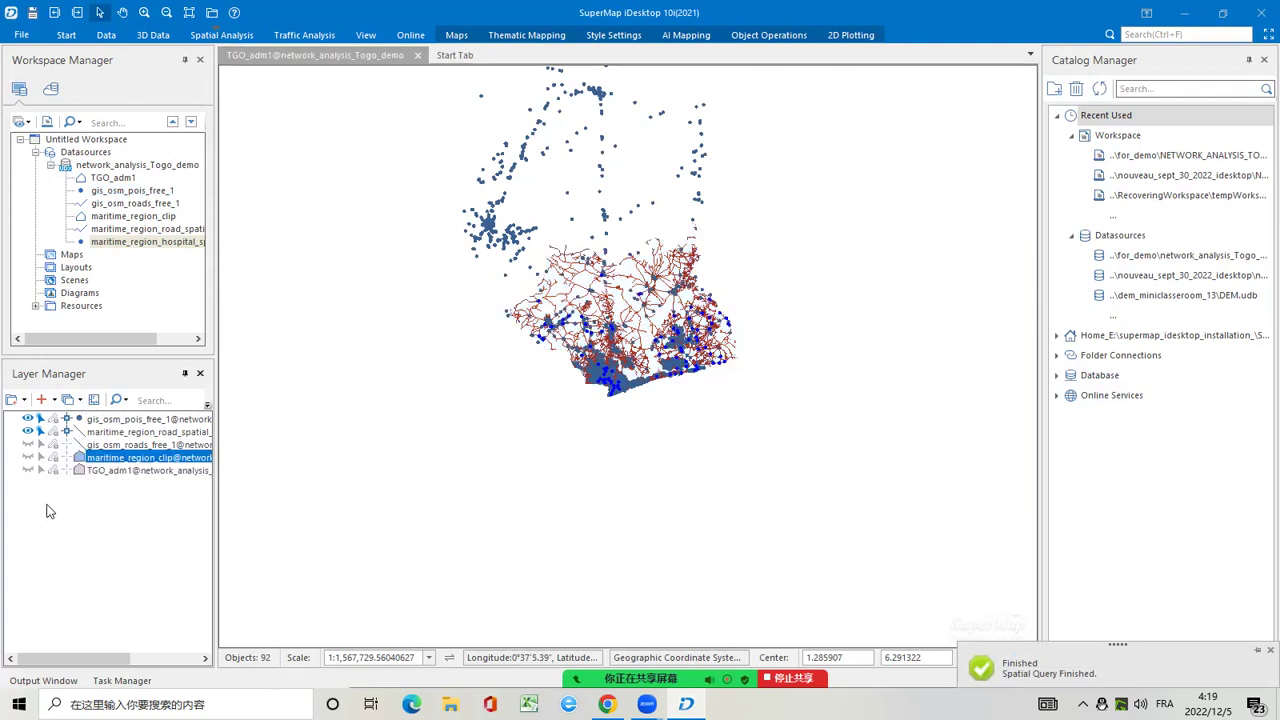
left_click(28, 457)
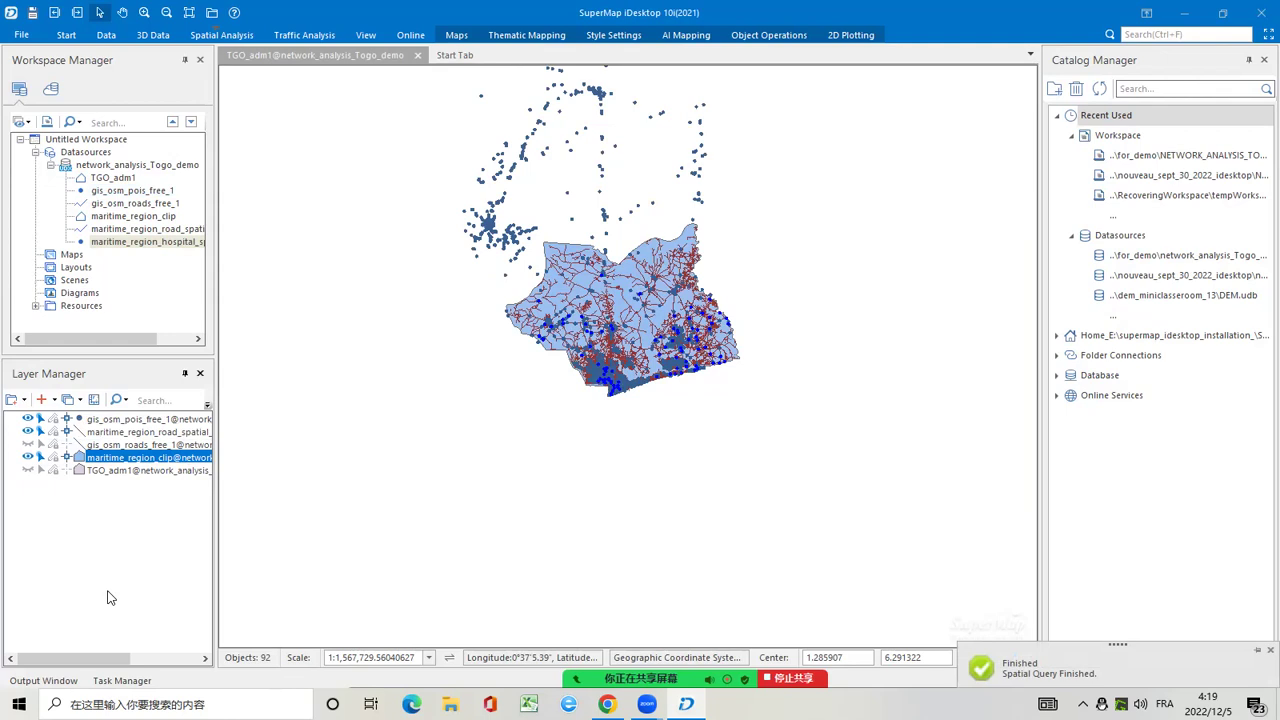
left_click(28, 419)
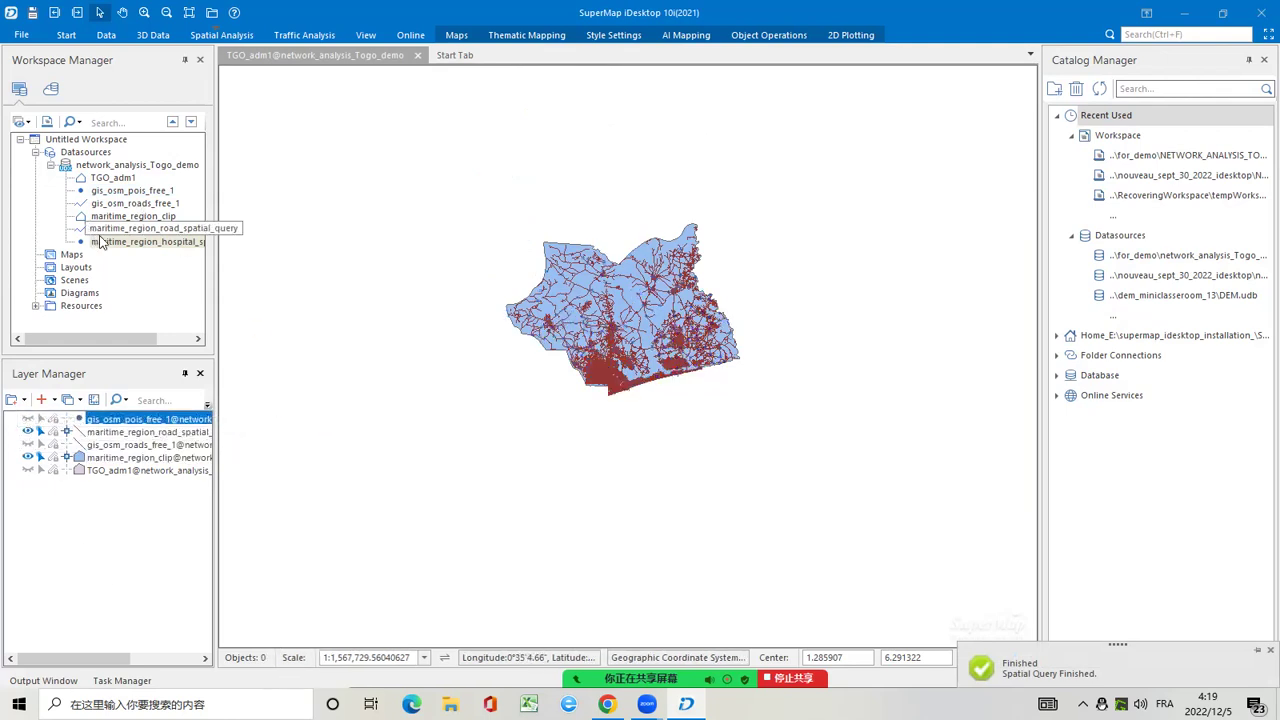
left_click_drag(120, 248, 560, 310)
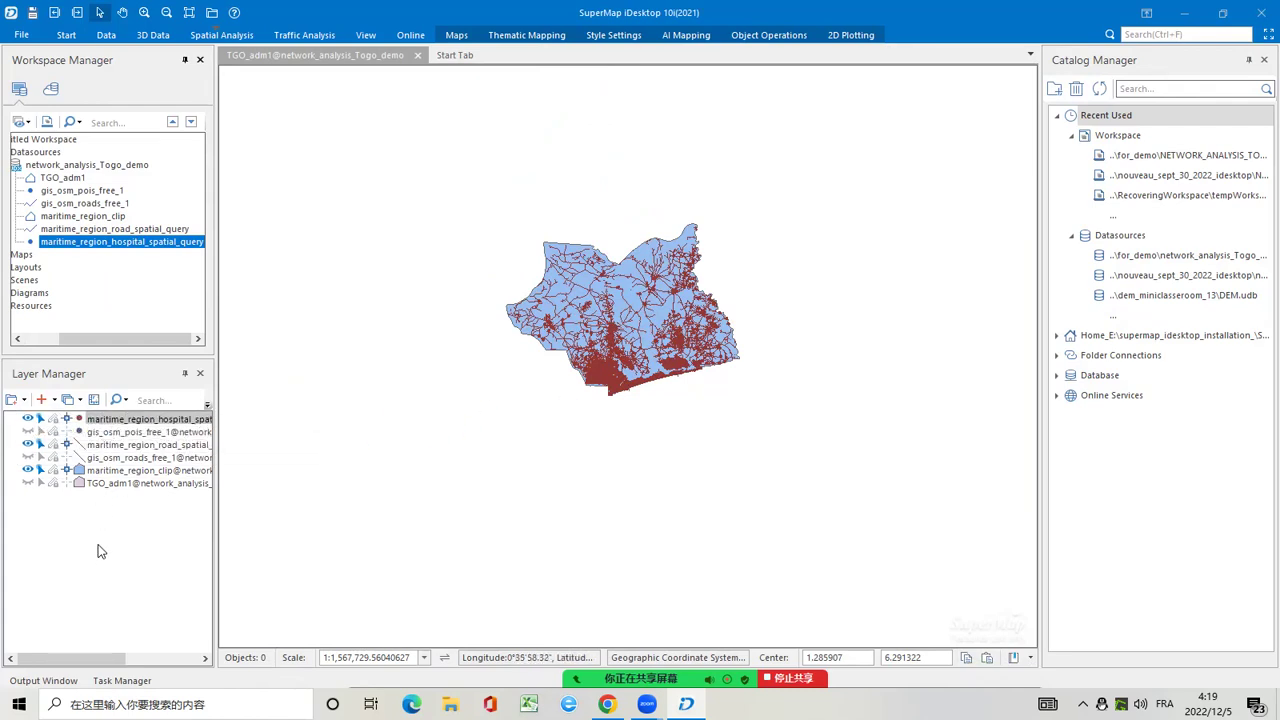
Examine the extracted road layer and hospital points up close across the whole maritime region
left_click(122, 446)
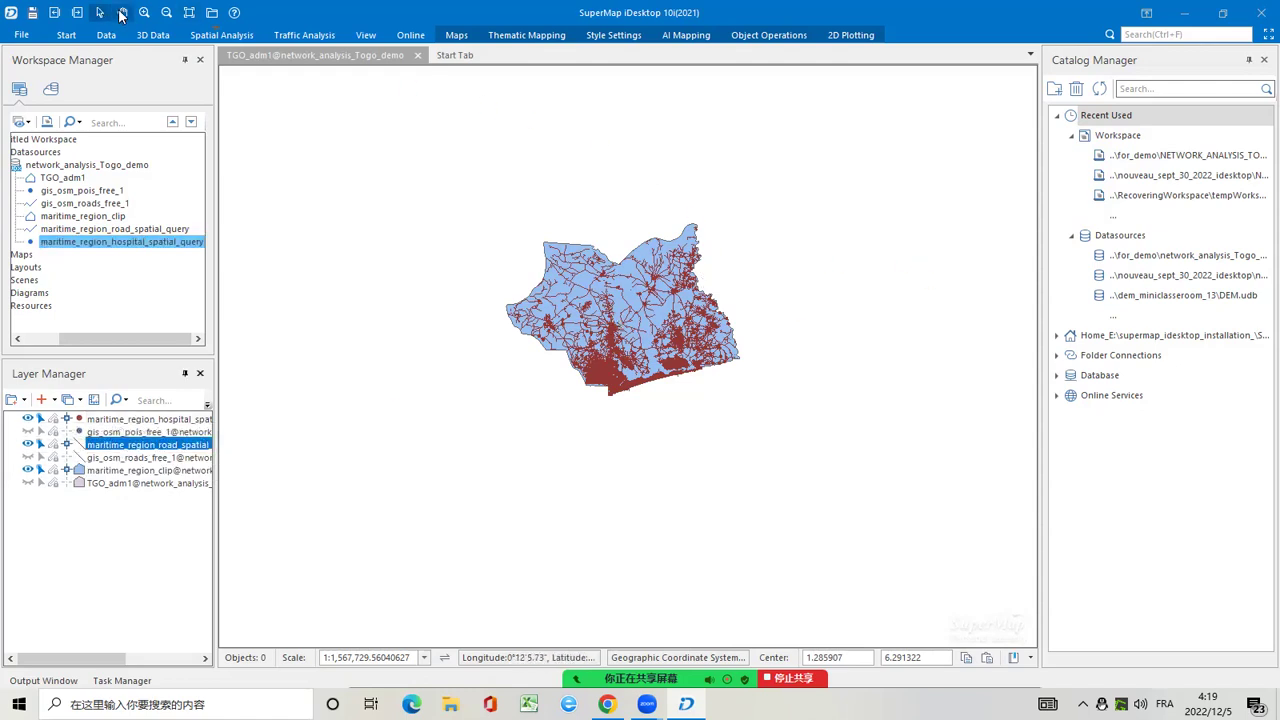
scroll(556, 254, "up", 1)
scroll(556, 254, "up", 4)
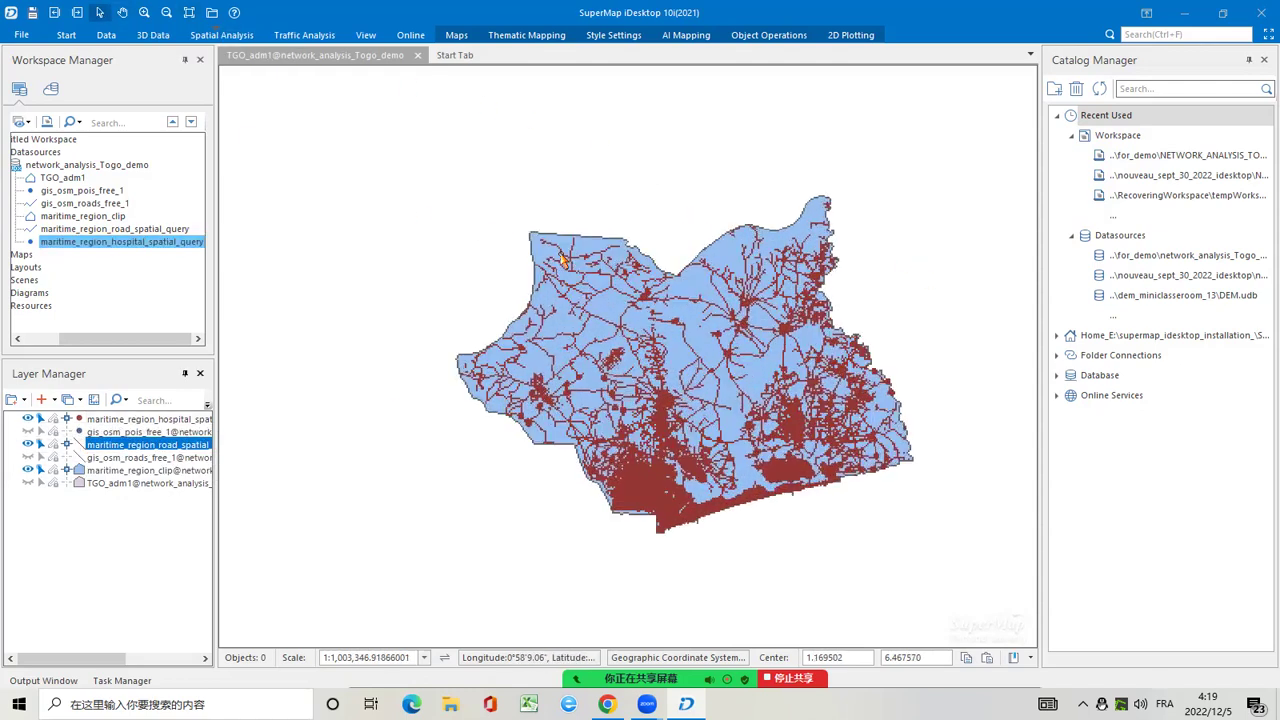
left_click(122, 13)
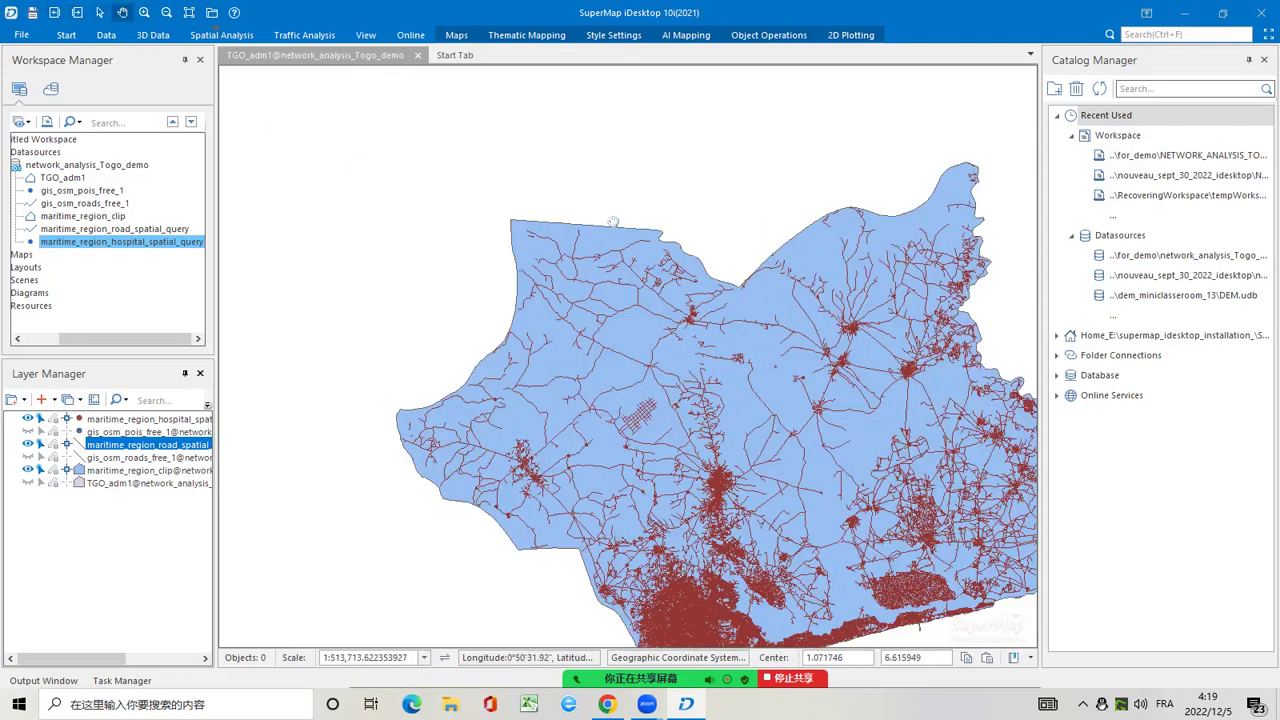
left_click_drag(761, 201, 645, 151)
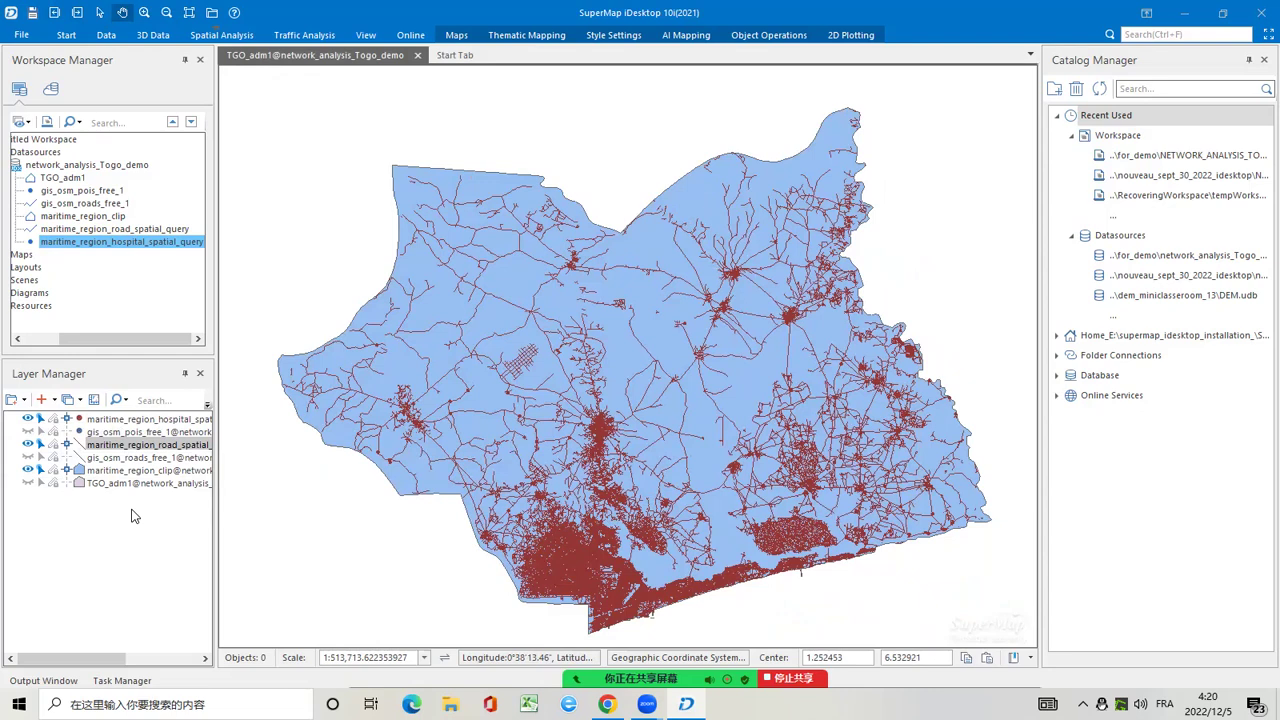
left_click(114, 446)
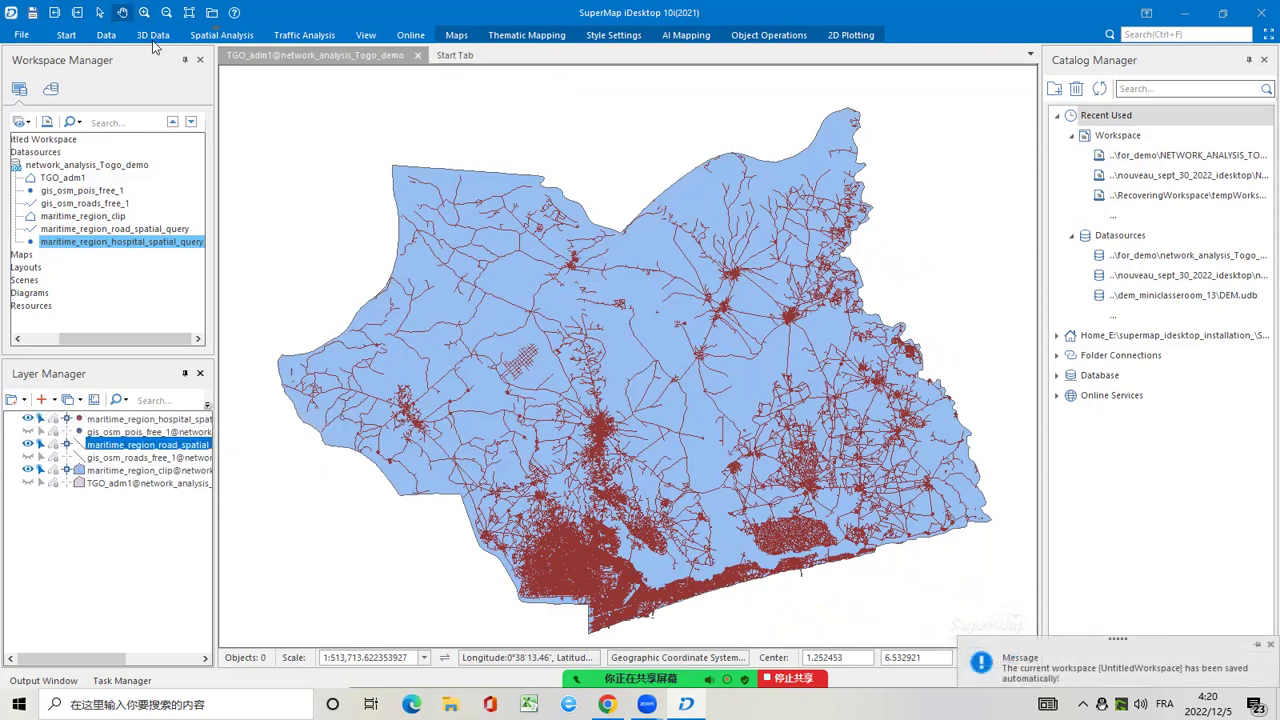
left_click(213, 36)
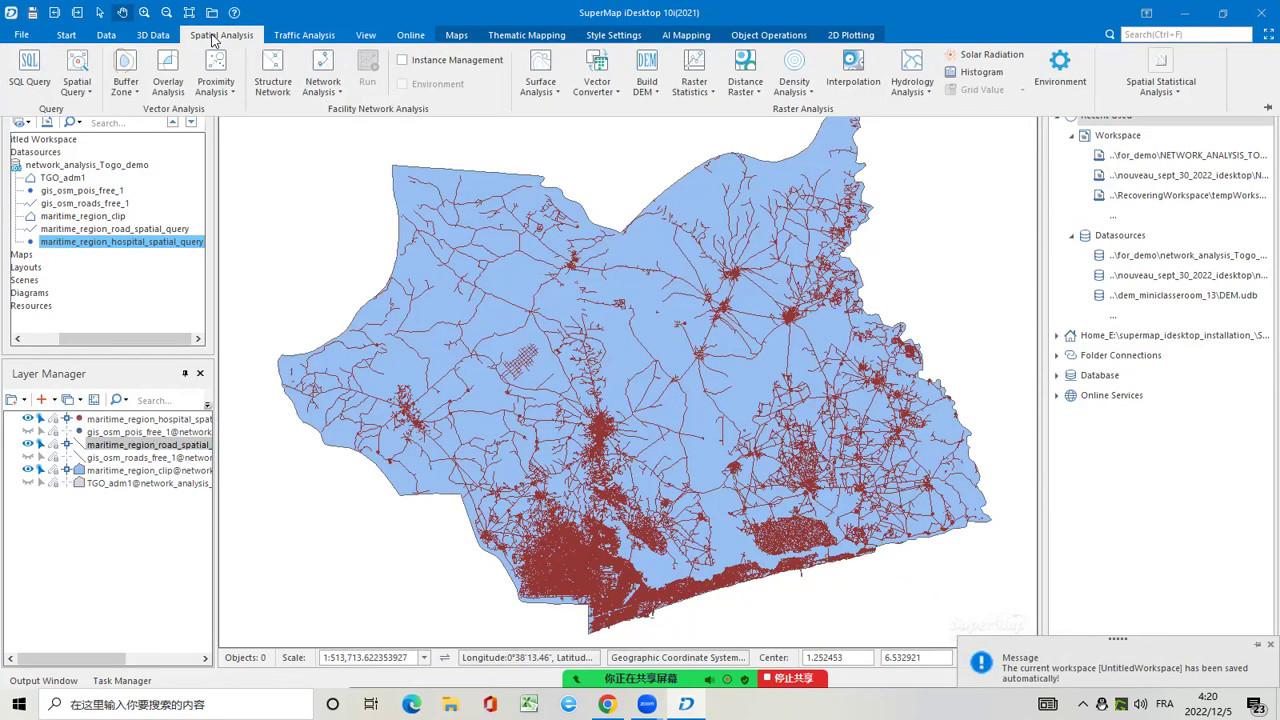
left_click(26, 68)
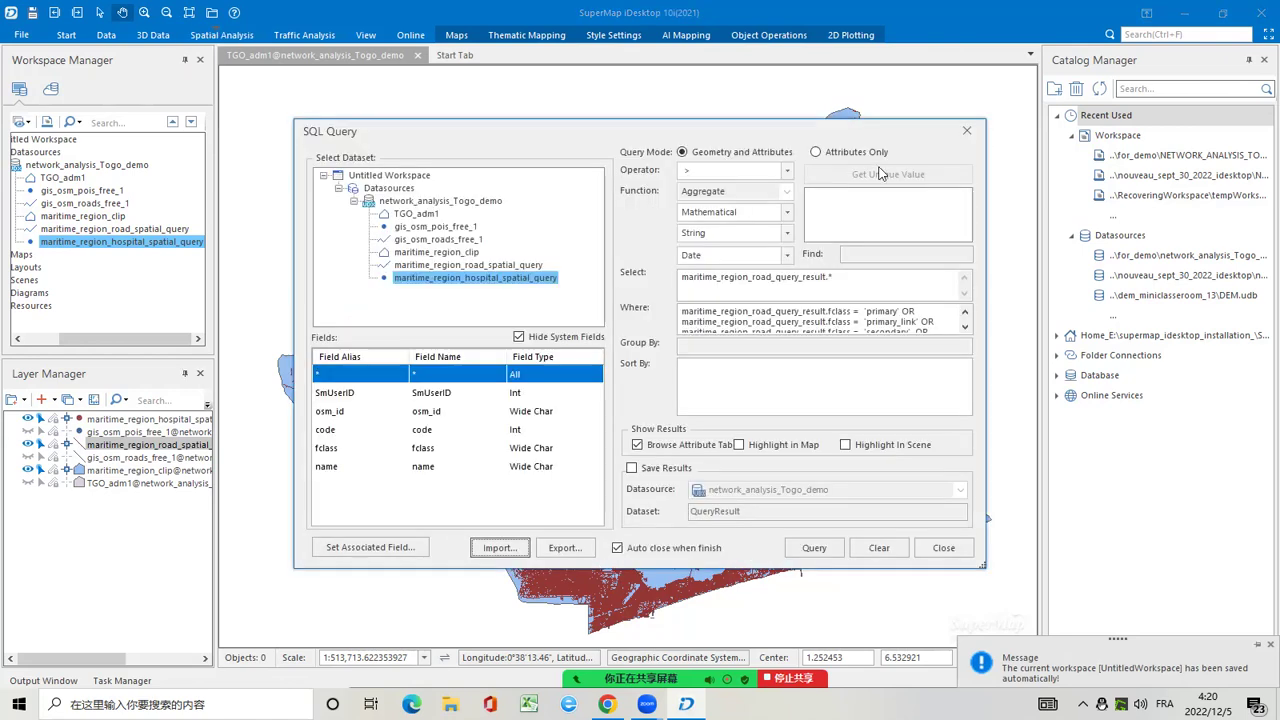
left_click(966, 132)
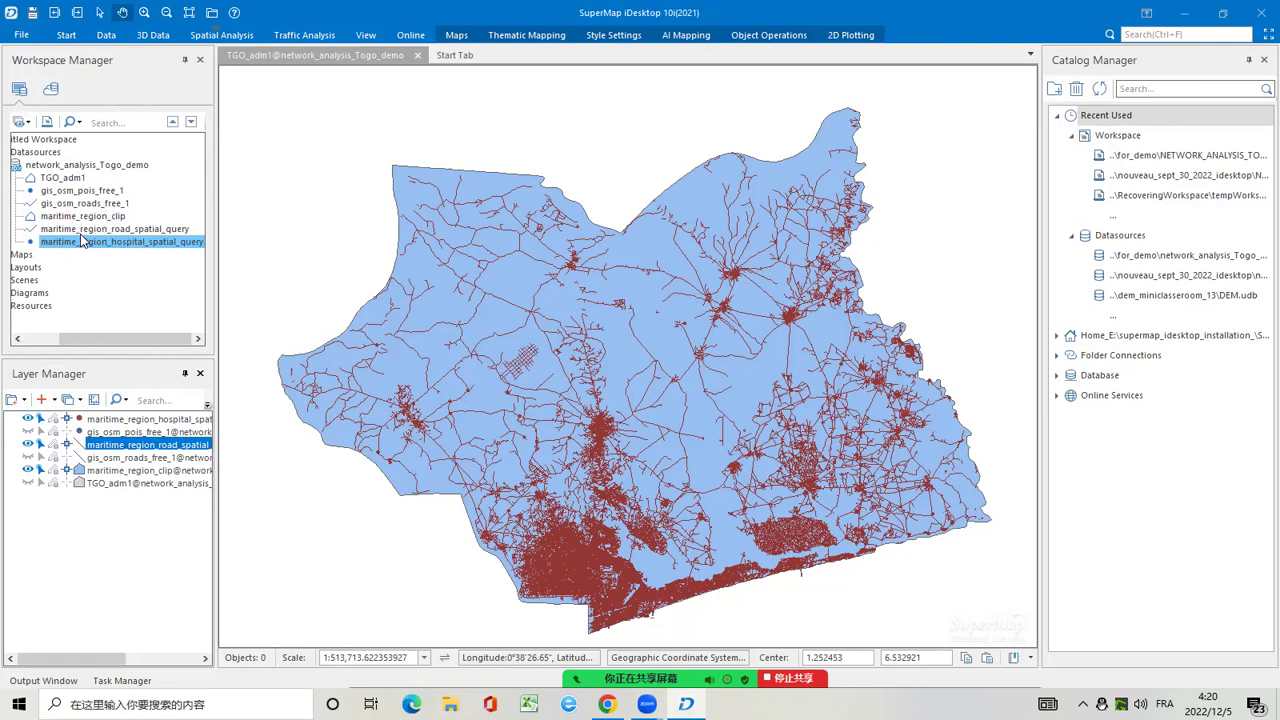
Review the attribute table of the maritime_region_road_spatial_query dataset, including its fclass field, and close it
left_click(92, 231)
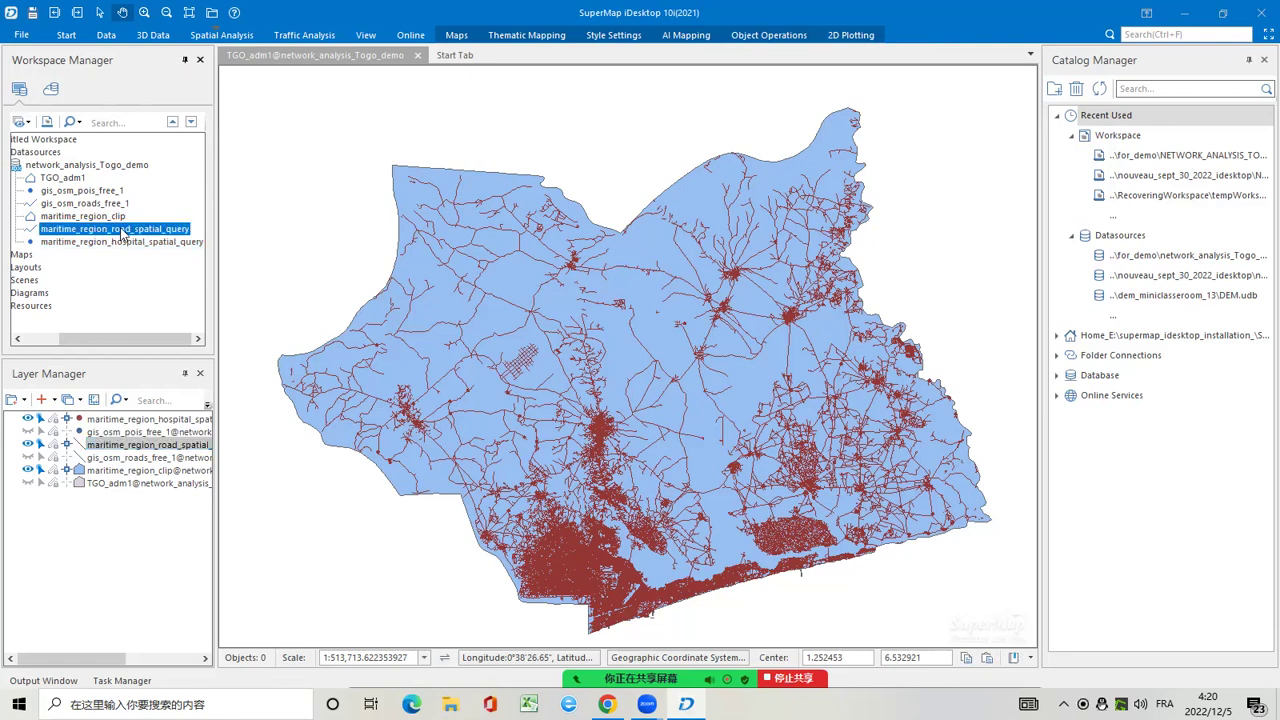
right_click(122, 233)
left_click(318, 163)
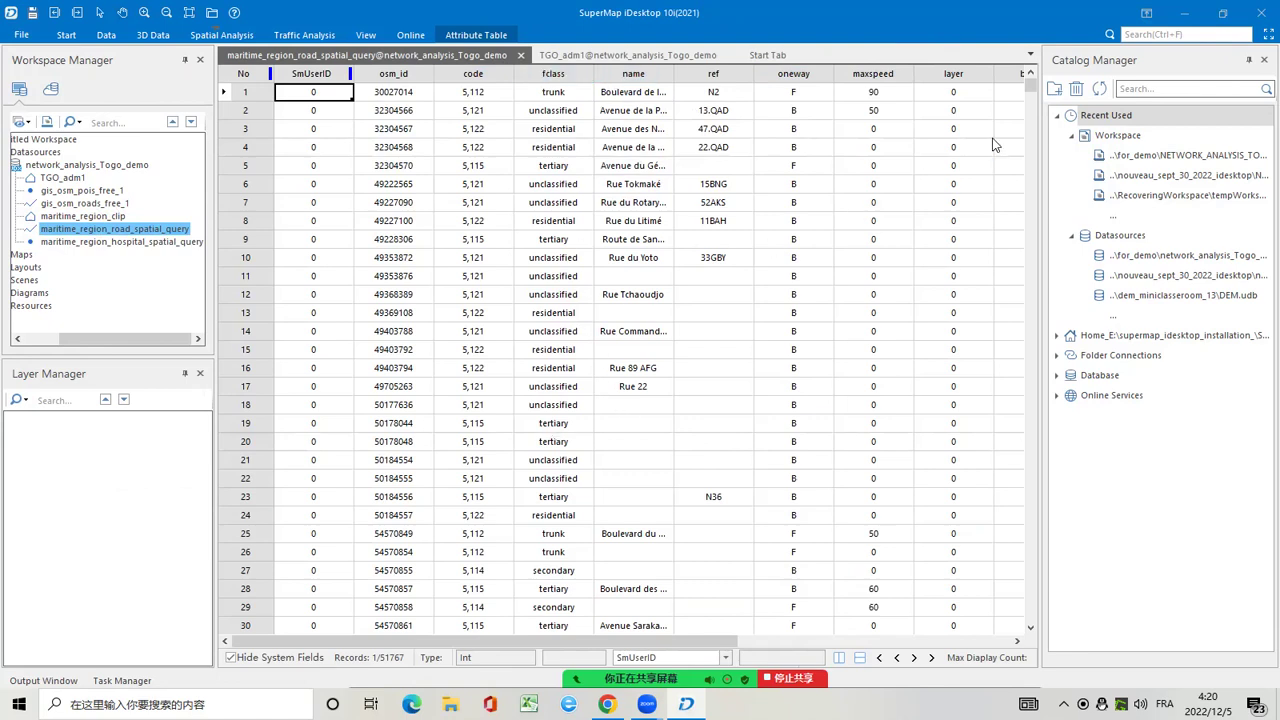
mouse_move(1031, 92)
left_mouse_down()
mouse_move(1021, 213)
mouse_move(1028, 80)
left_mouse_up()
left_click(520, 55)
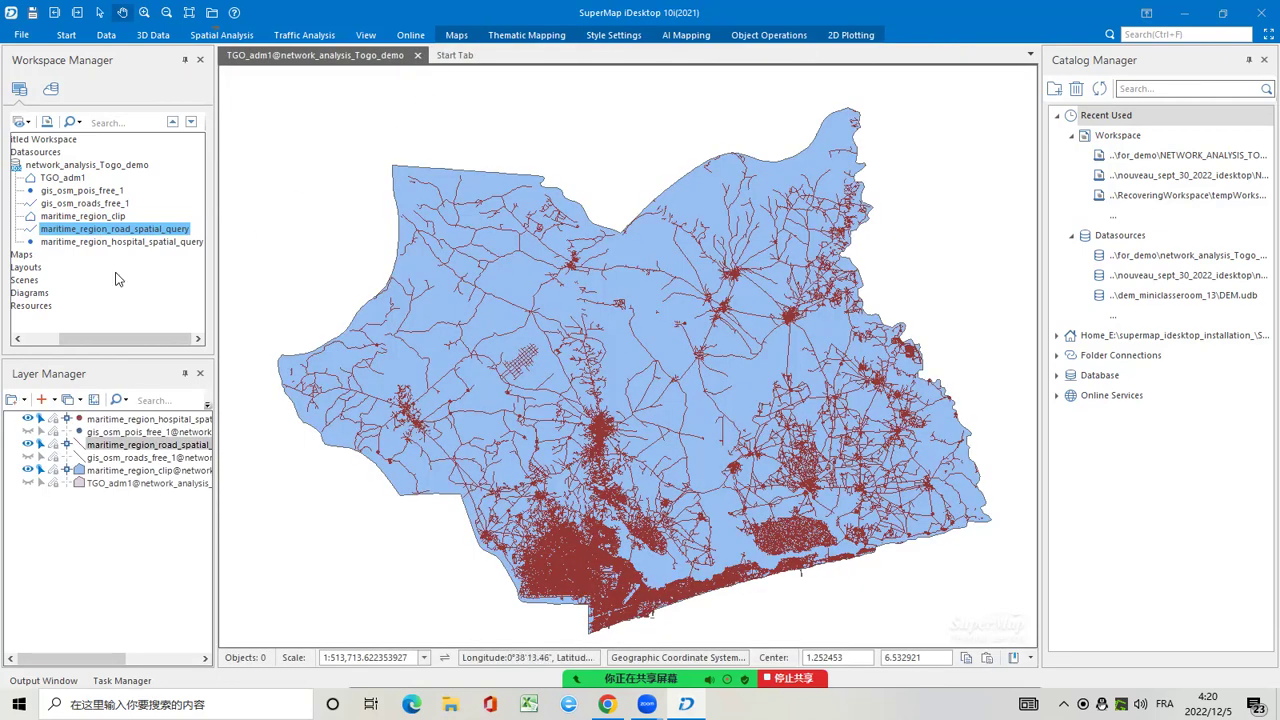
Start an SQL query on maritime_region_road_spatial_query, clear the old expressions and select all of its fields
left_click(121, 445)
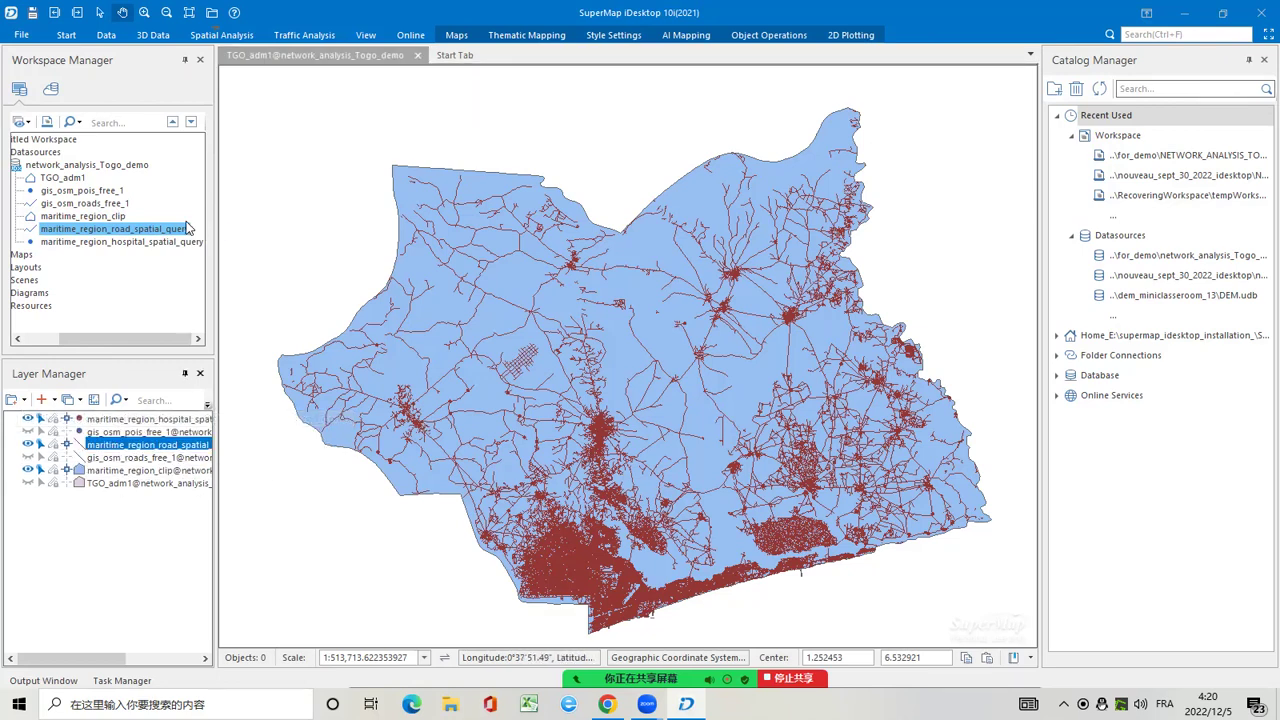
left_click(222, 35)
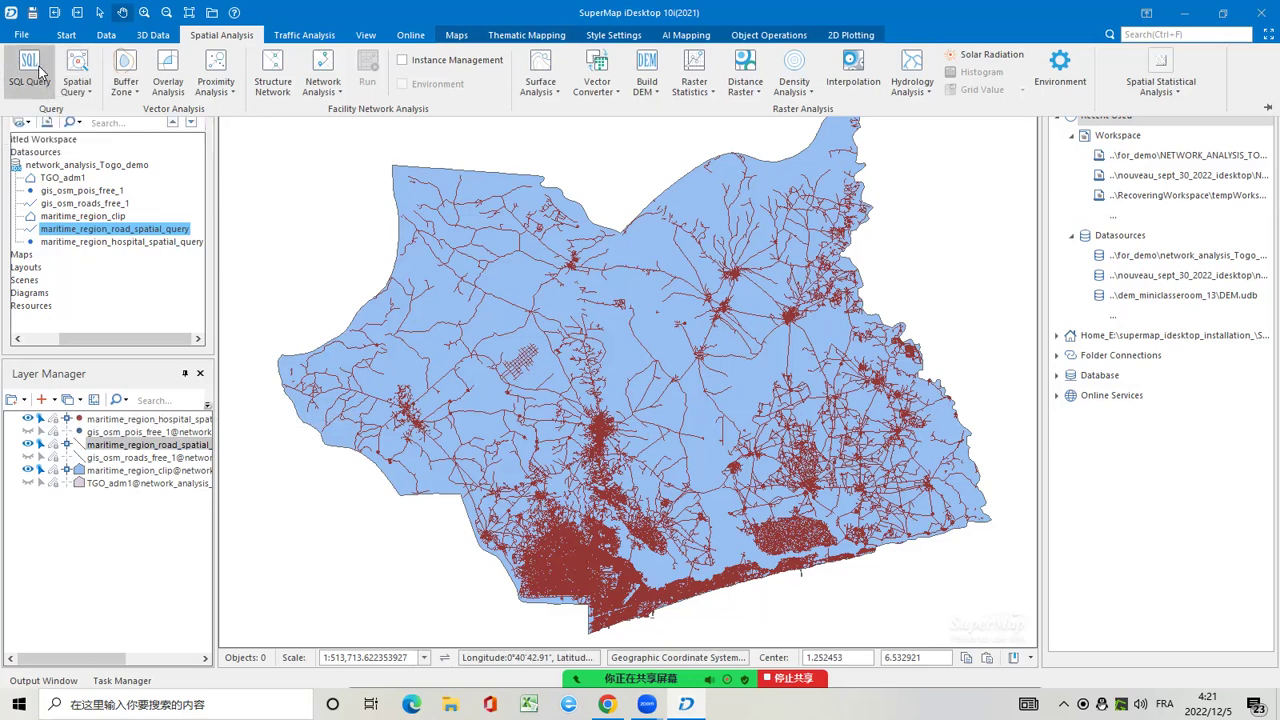
left_click(33, 66)
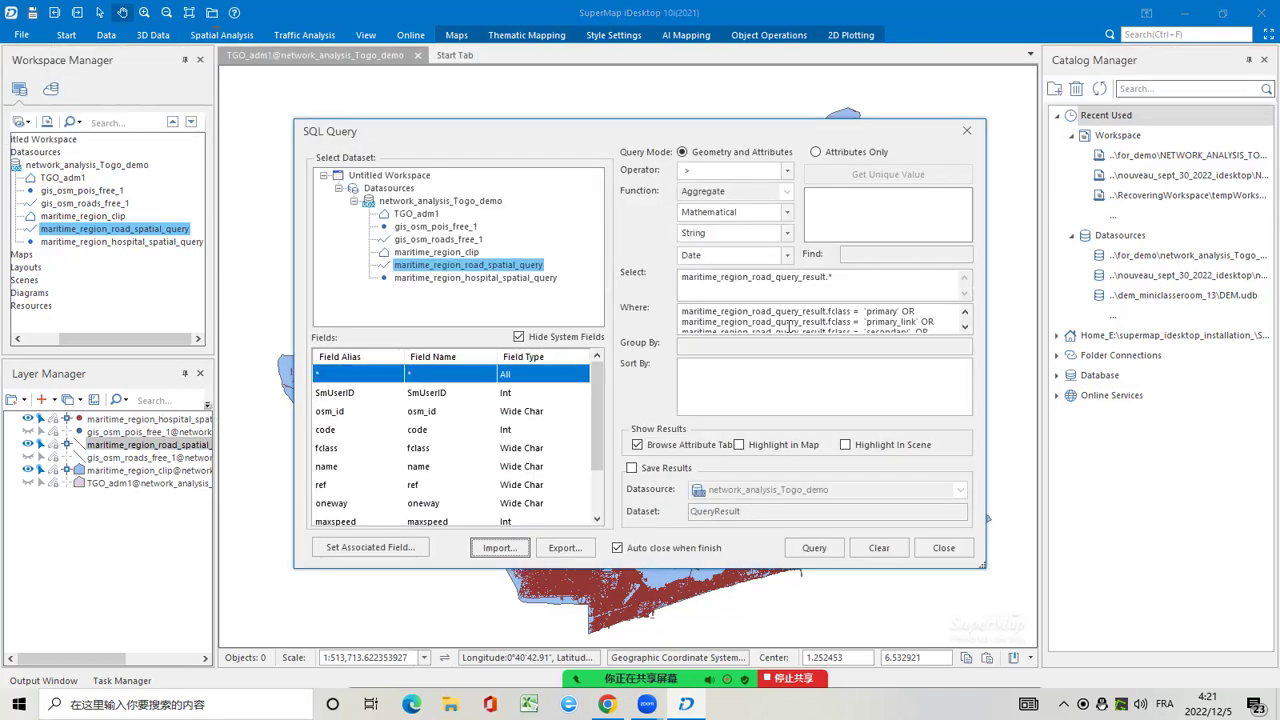
left_click(868, 540)
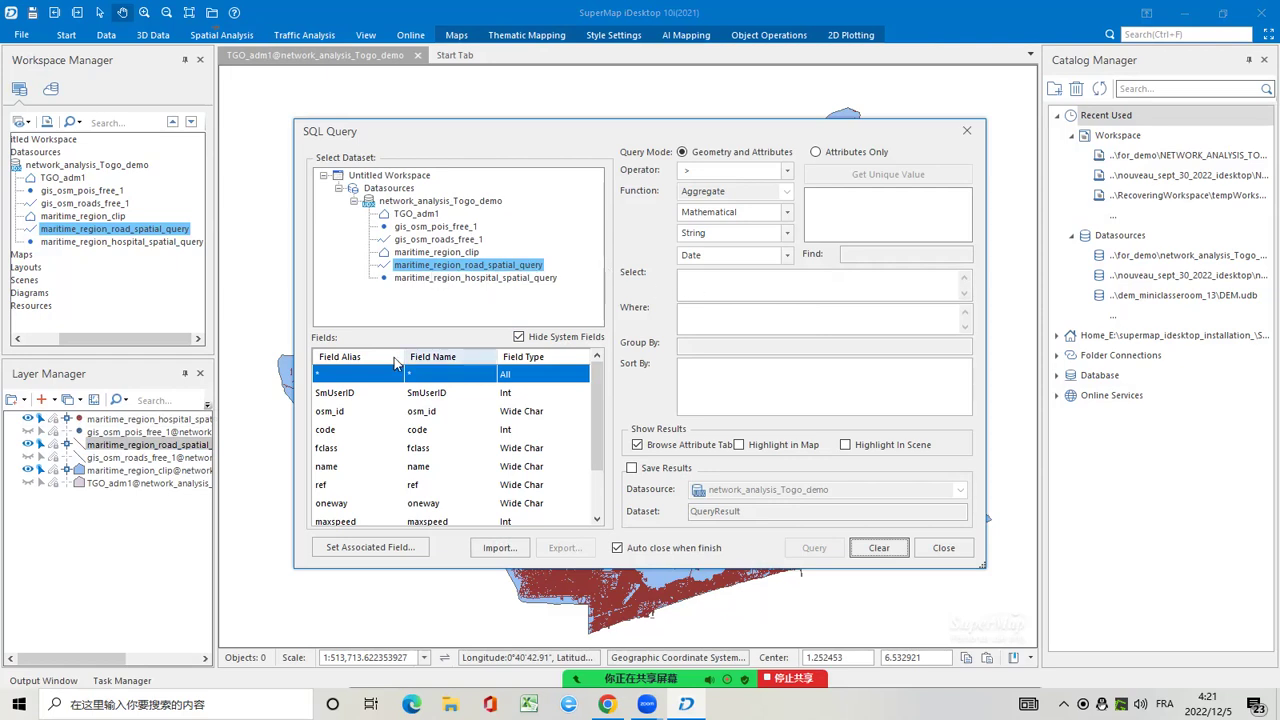
left_click(712, 279)
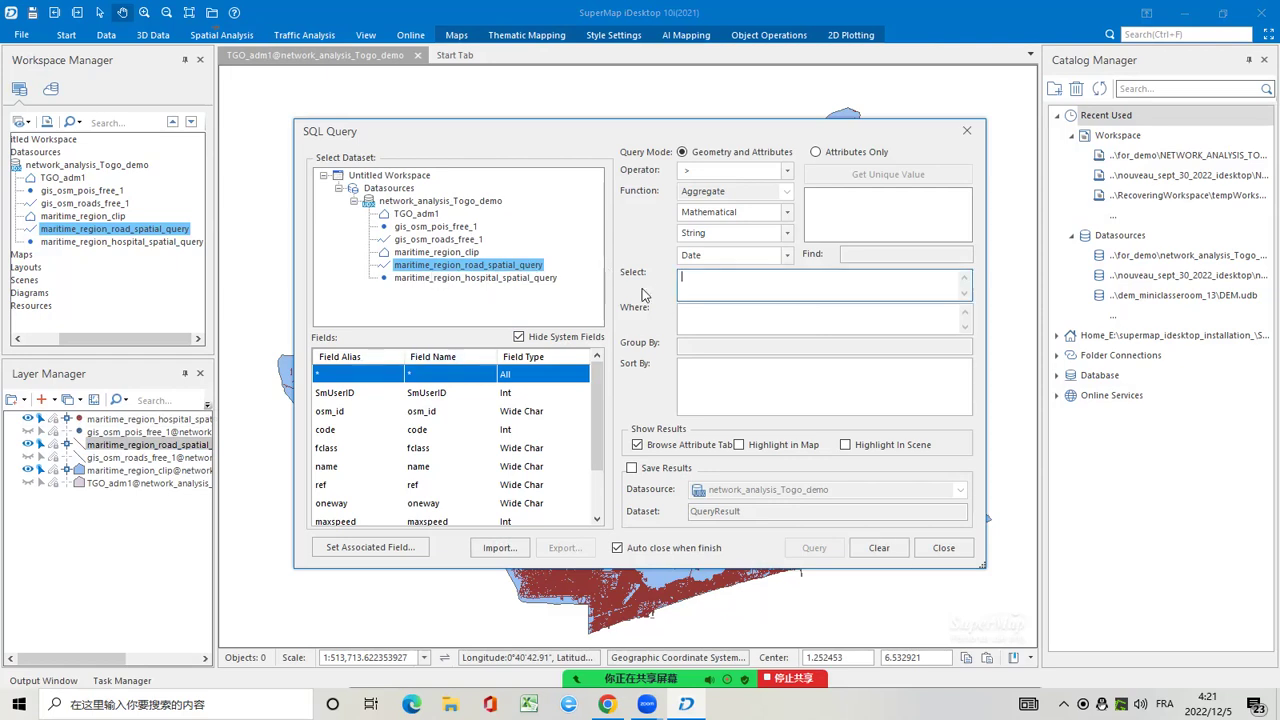
double_click(380, 374)
Begin the Where condition with the road dataset's fclass field followed by the = operator
left_click(692, 319)
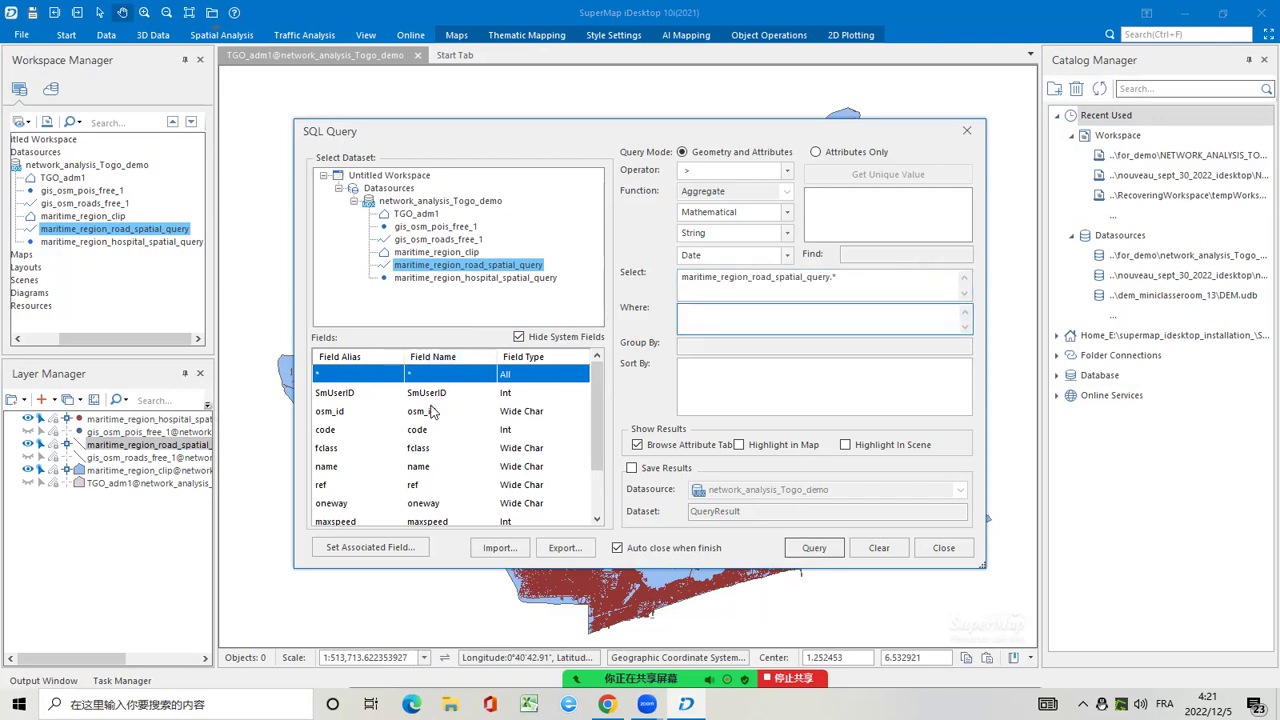
double_click(332, 448)
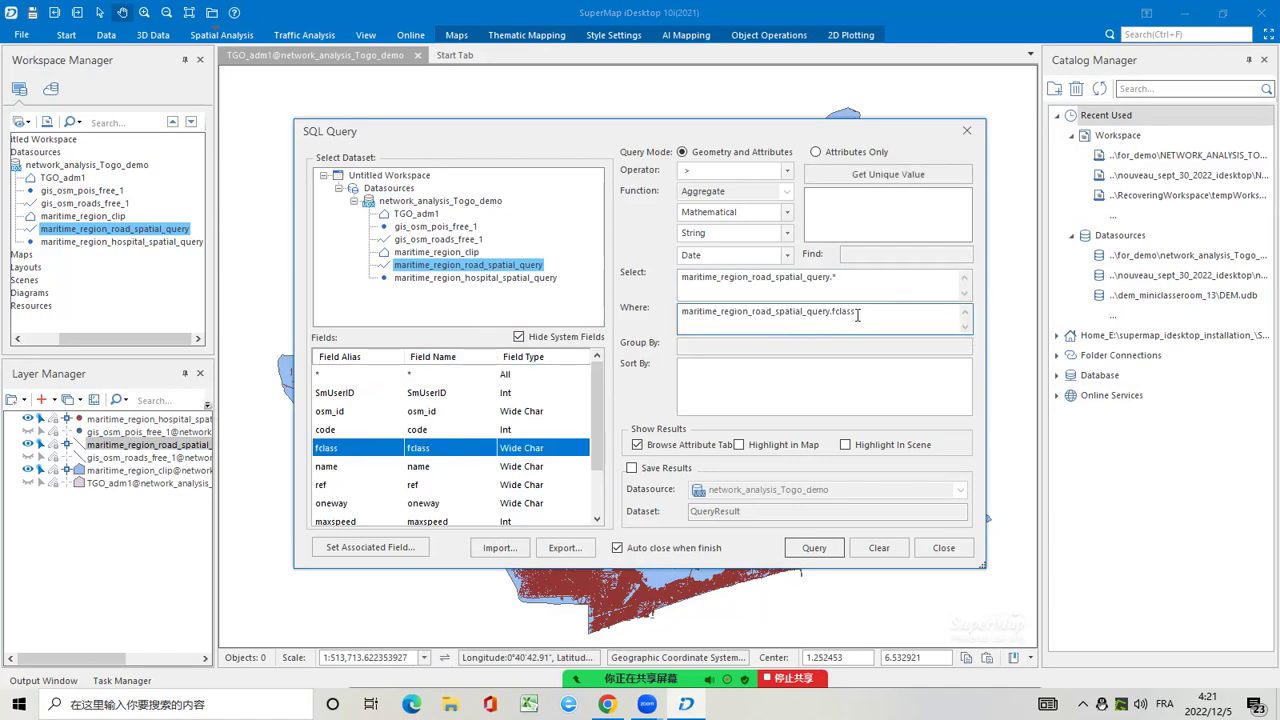
left_click(787, 170)
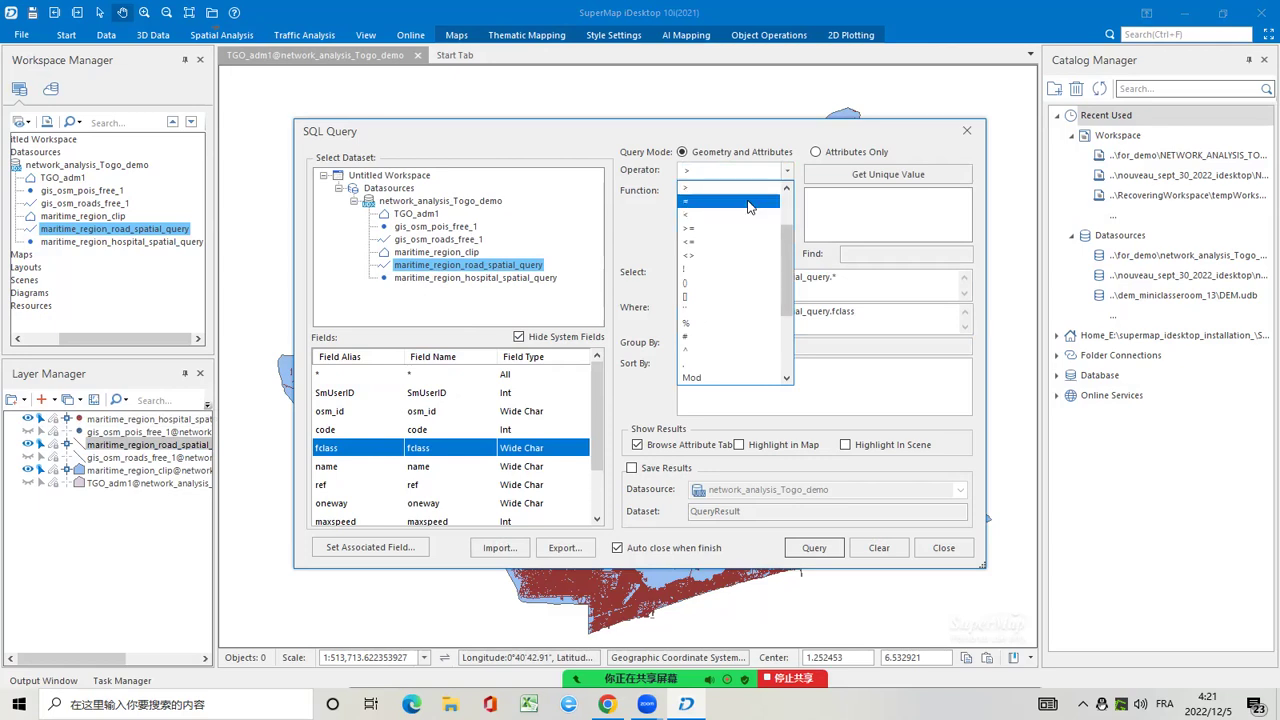
left_click(748, 203)
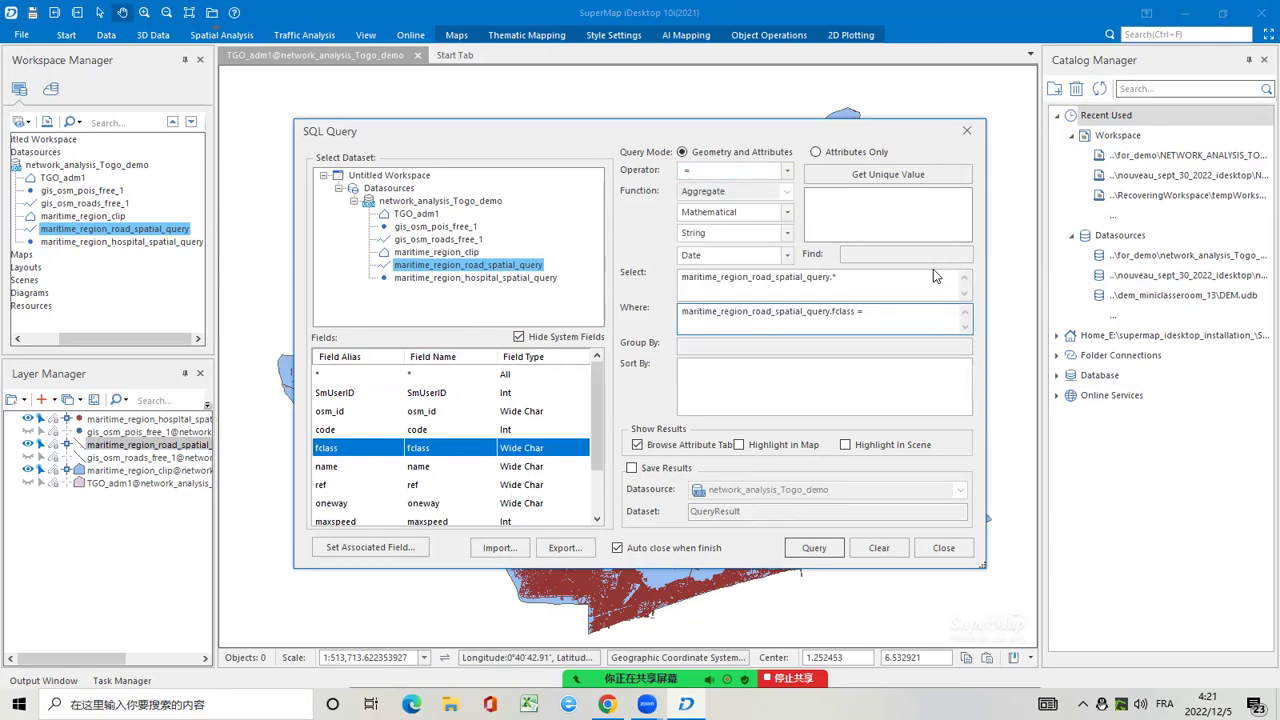
Retrieve the unique fclass values and complete the first Where condition with 'primary'
left_click(898, 176)
scroll(965, 220, "down", 2)
left_click(965, 220)
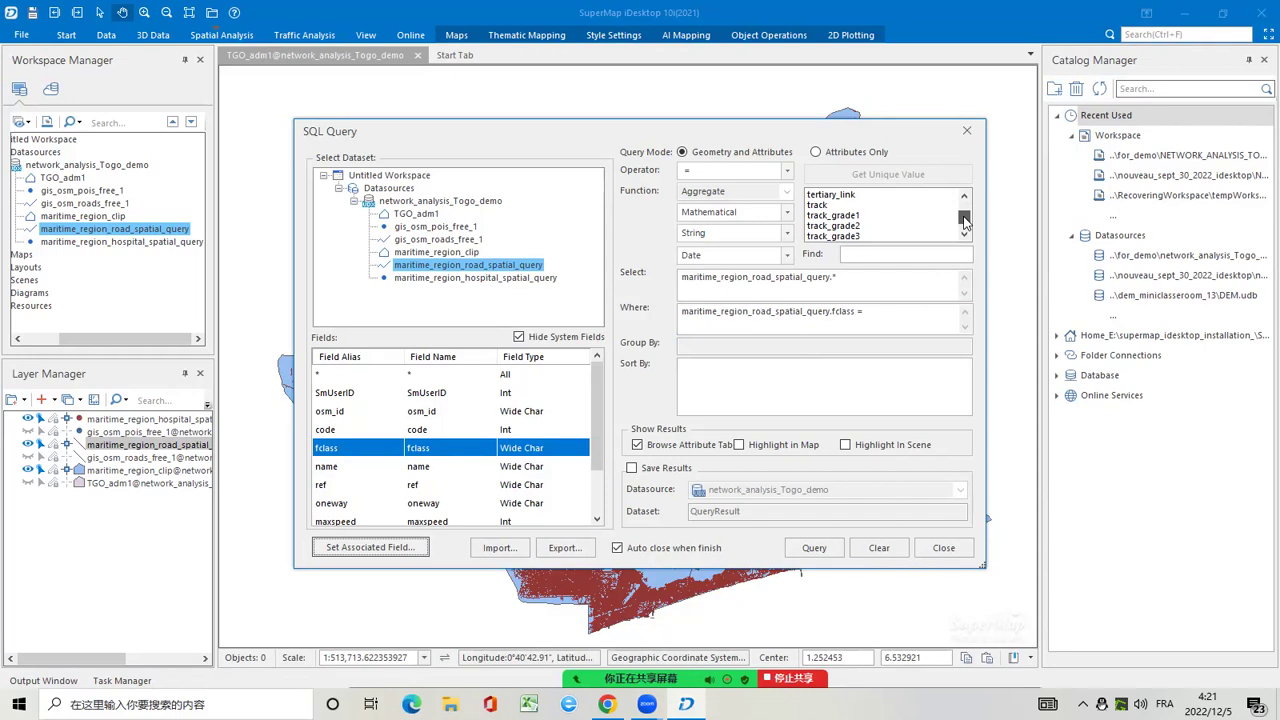
left_click_drag(965, 222, 967, 210)
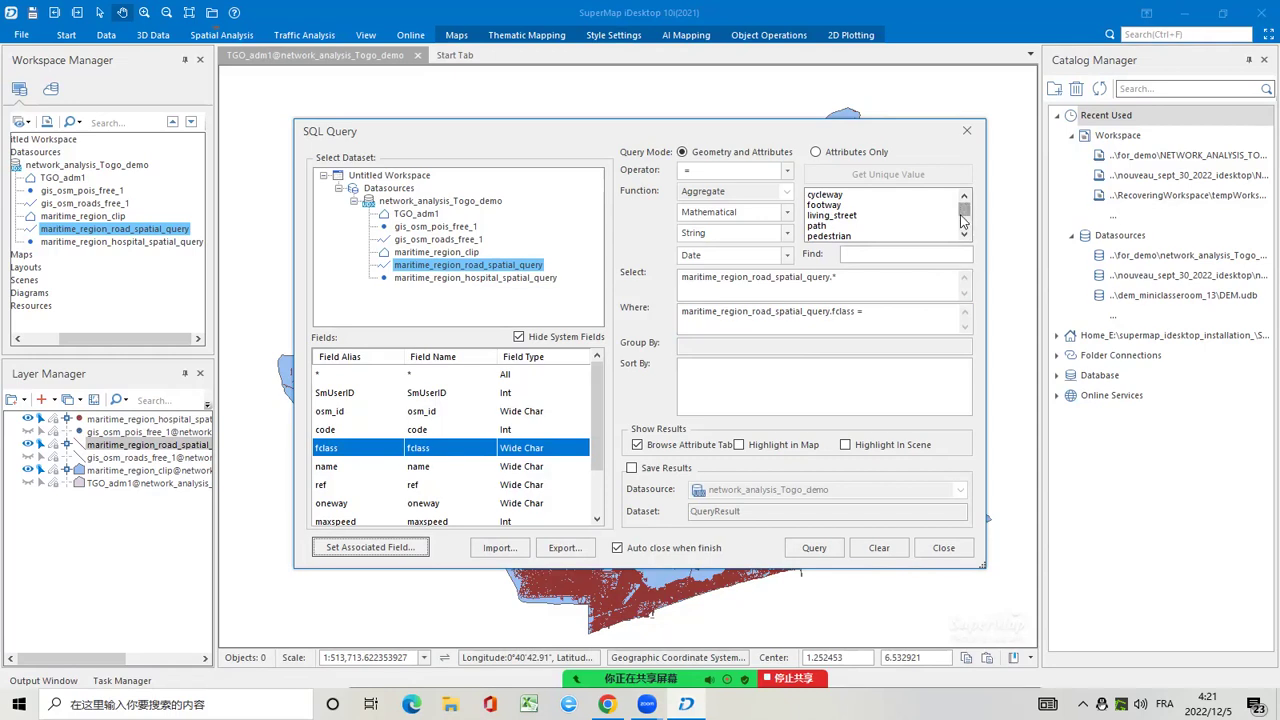
left_click(964, 234)
left_click(965, 236)
left_click(965, 236)
left_click(965, 236)
left_click(965, 236)
left_click(965, 236)
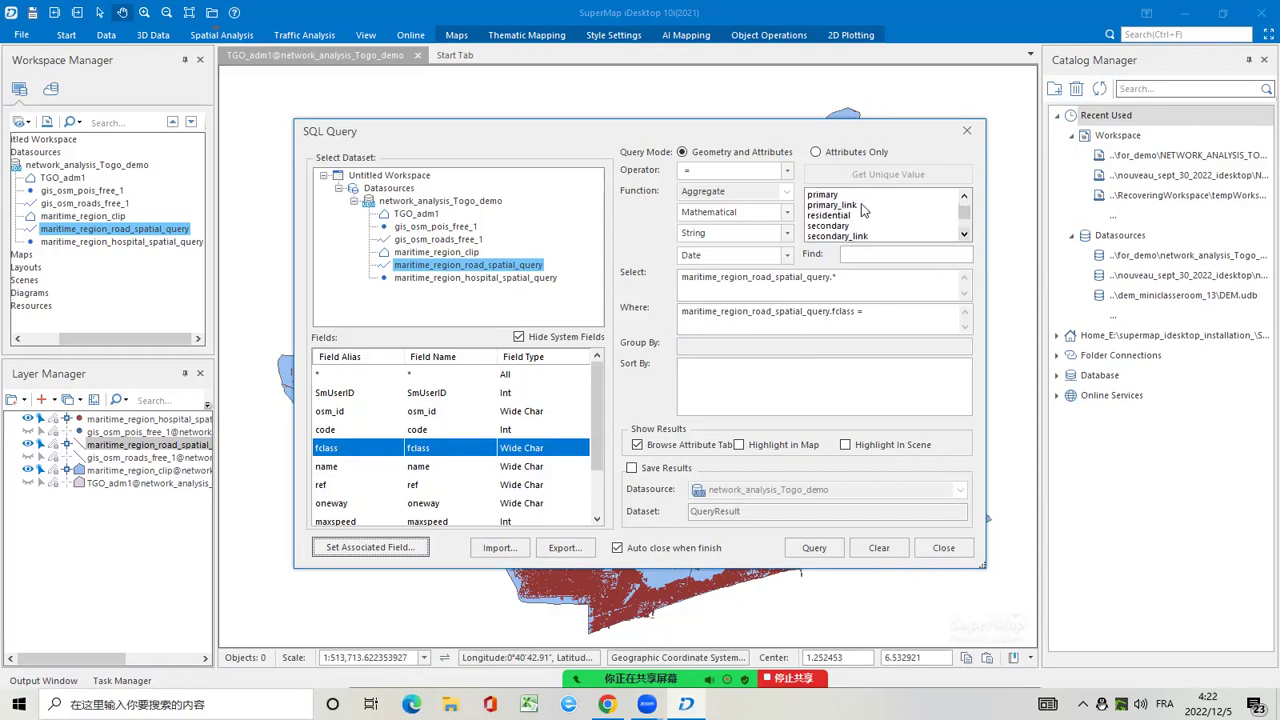
left_click(836, 196)
double_click(836, 196)
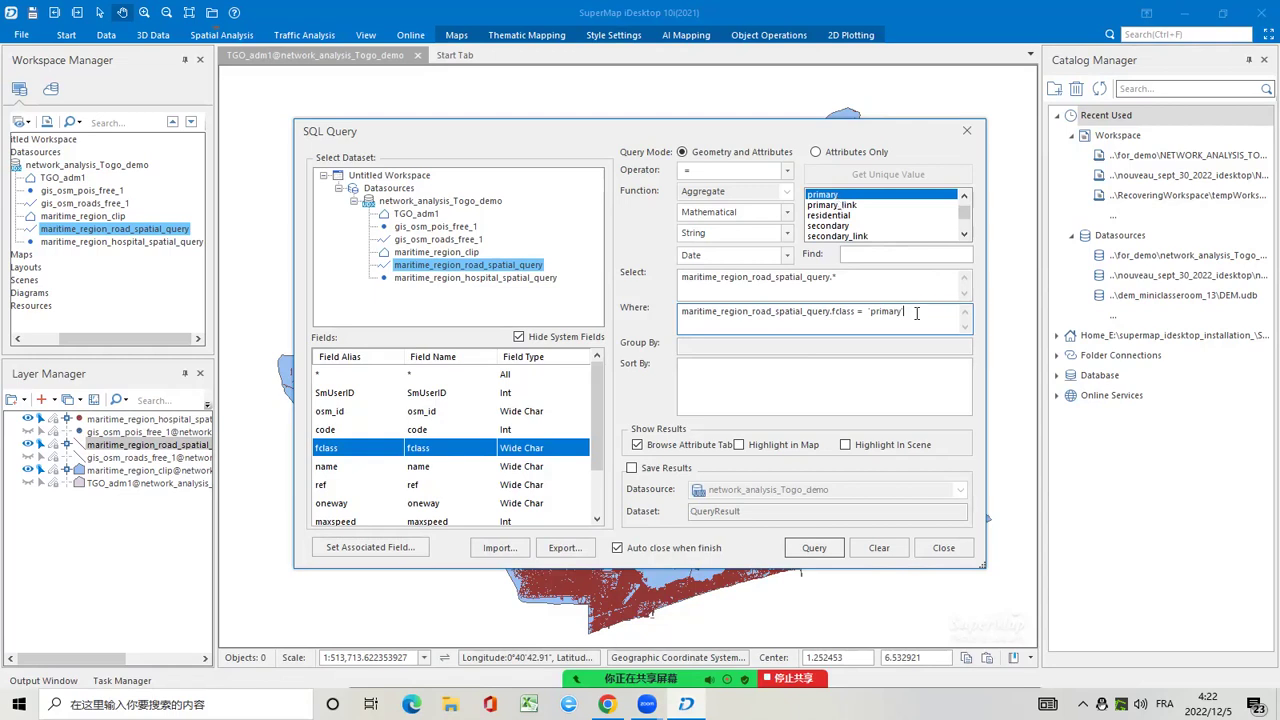
Extend the Where expression with OR and a second condition matching fclass to primary_link
left_click(788, 172)
scroll(784, 312, "down", 3)
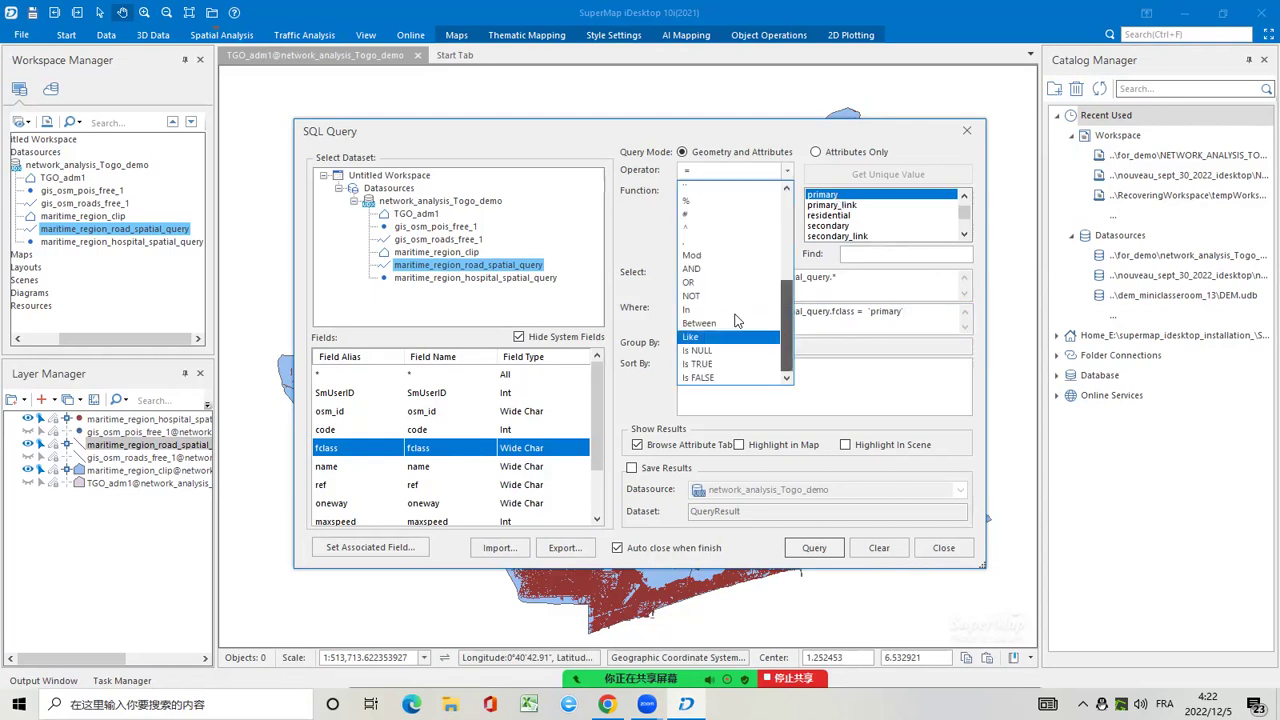
left_click(740, 286)
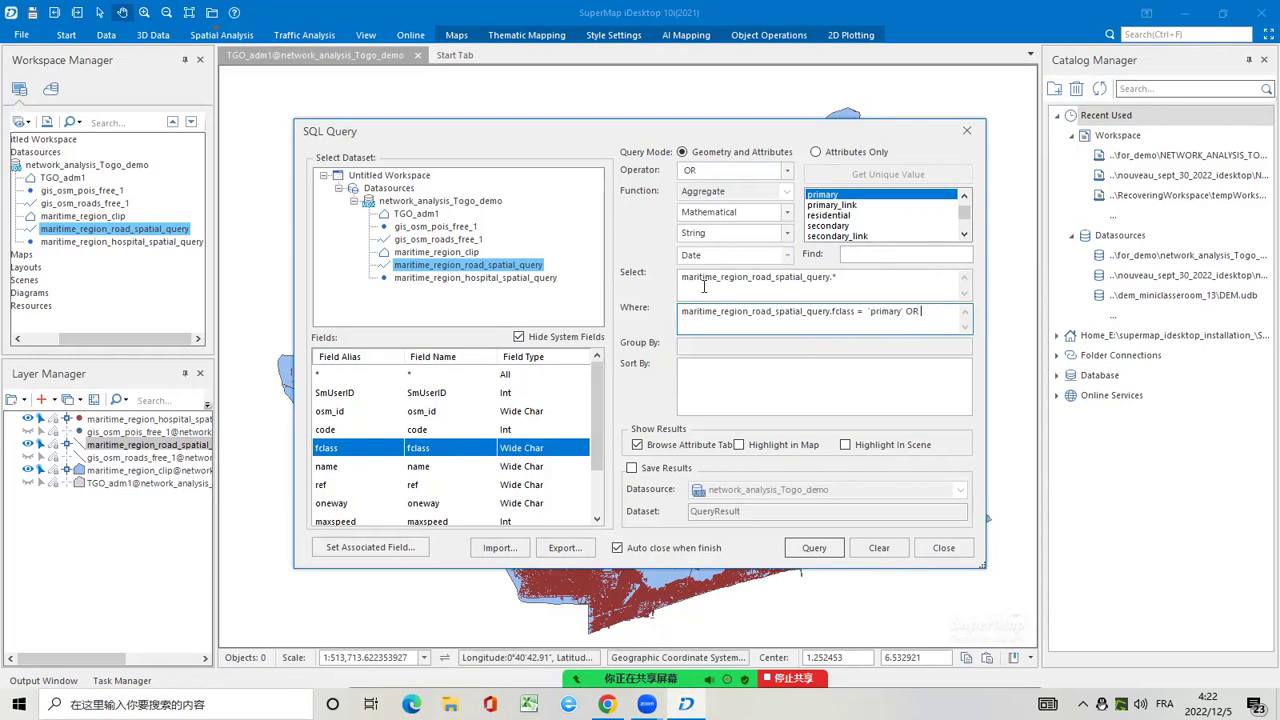
double_click(370, 446)
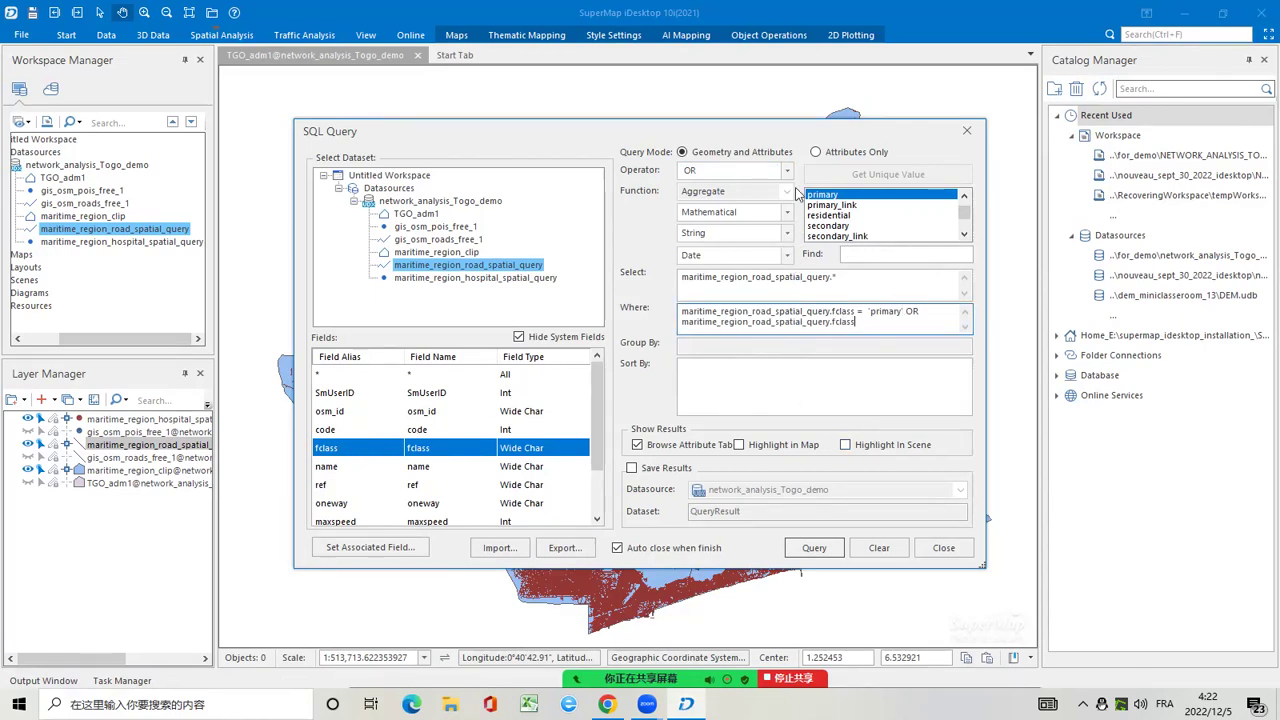
left_click(787, 172)
scroll(785, 300, "down", 3)
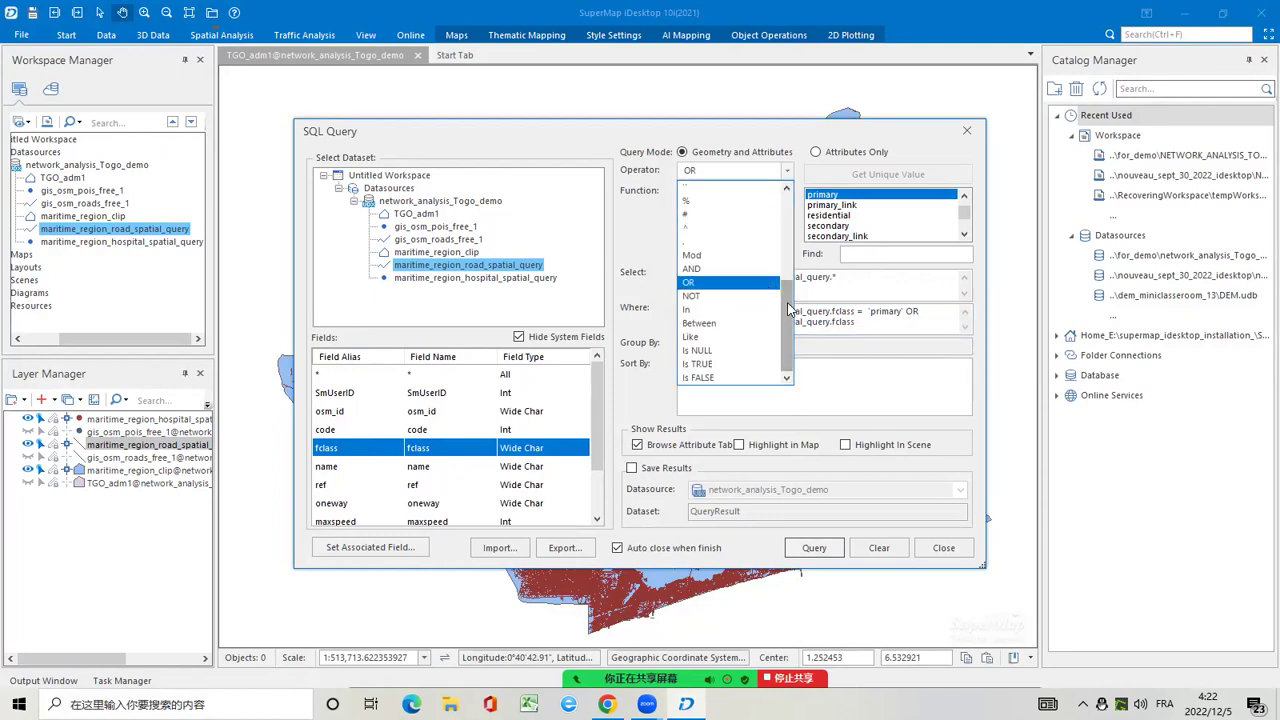
left_click_drag(785, 322, 790, 215)
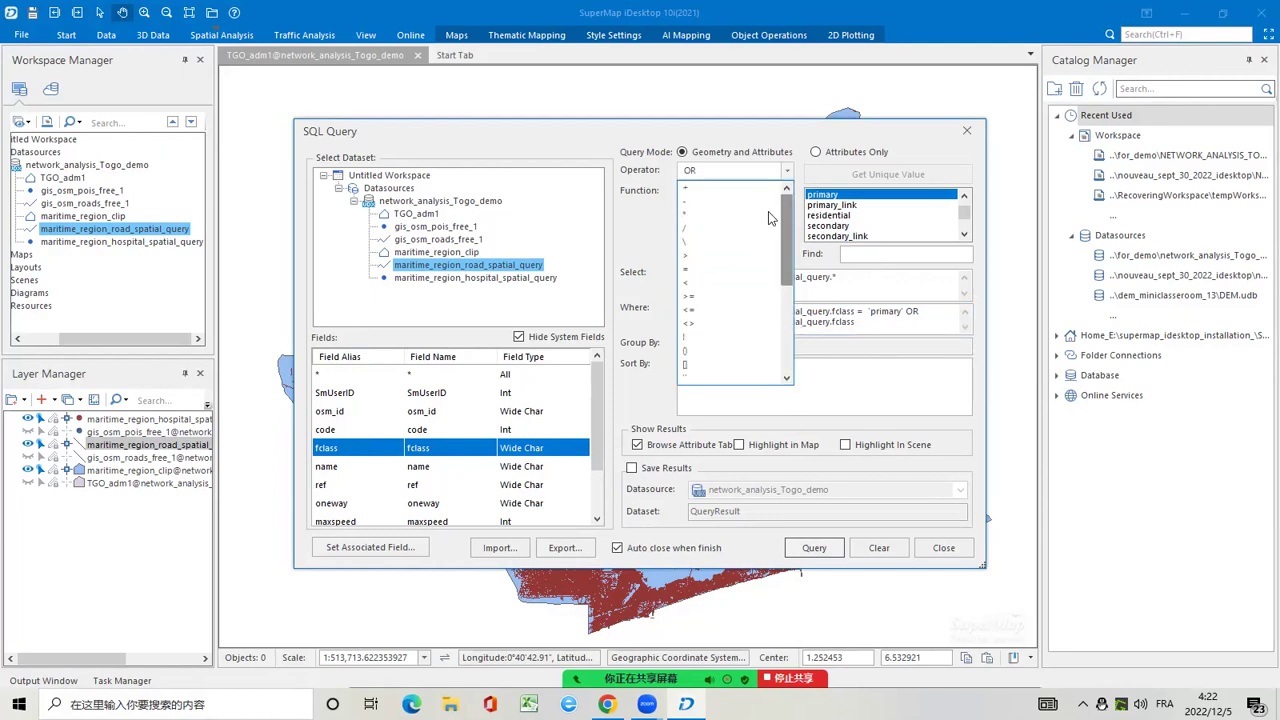
left_click(720, 270)
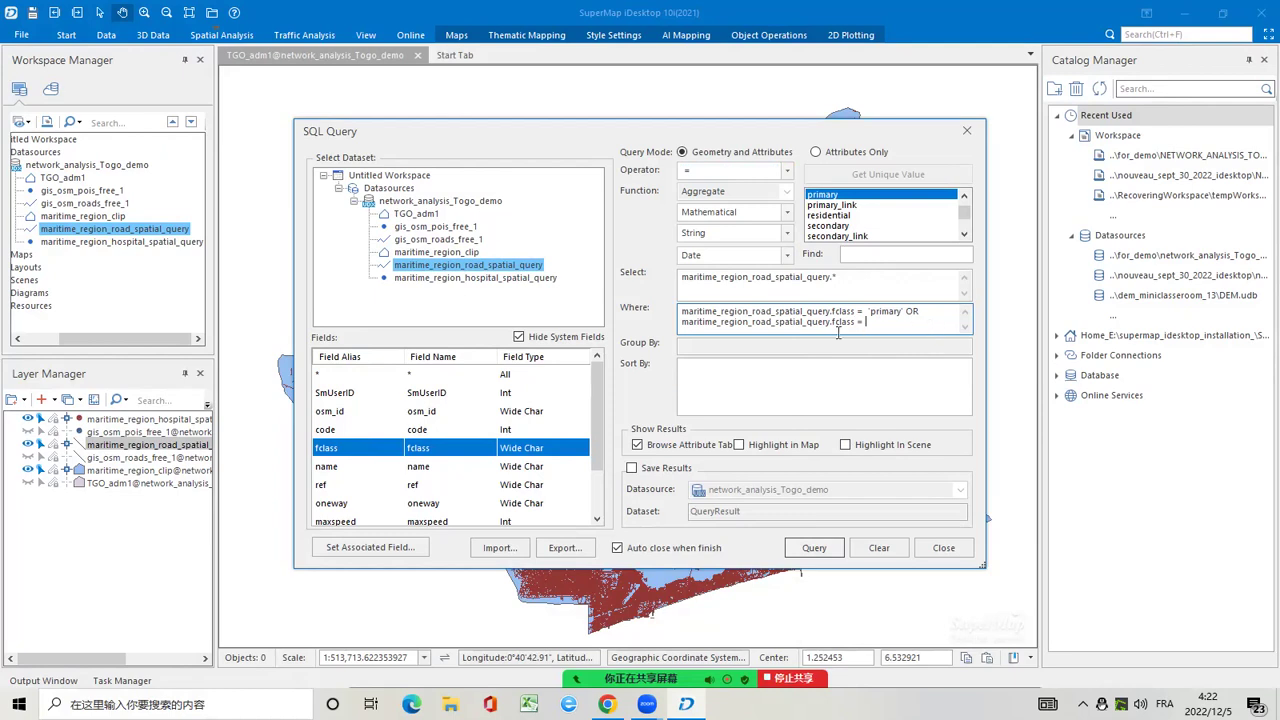
double_click(852, 205)
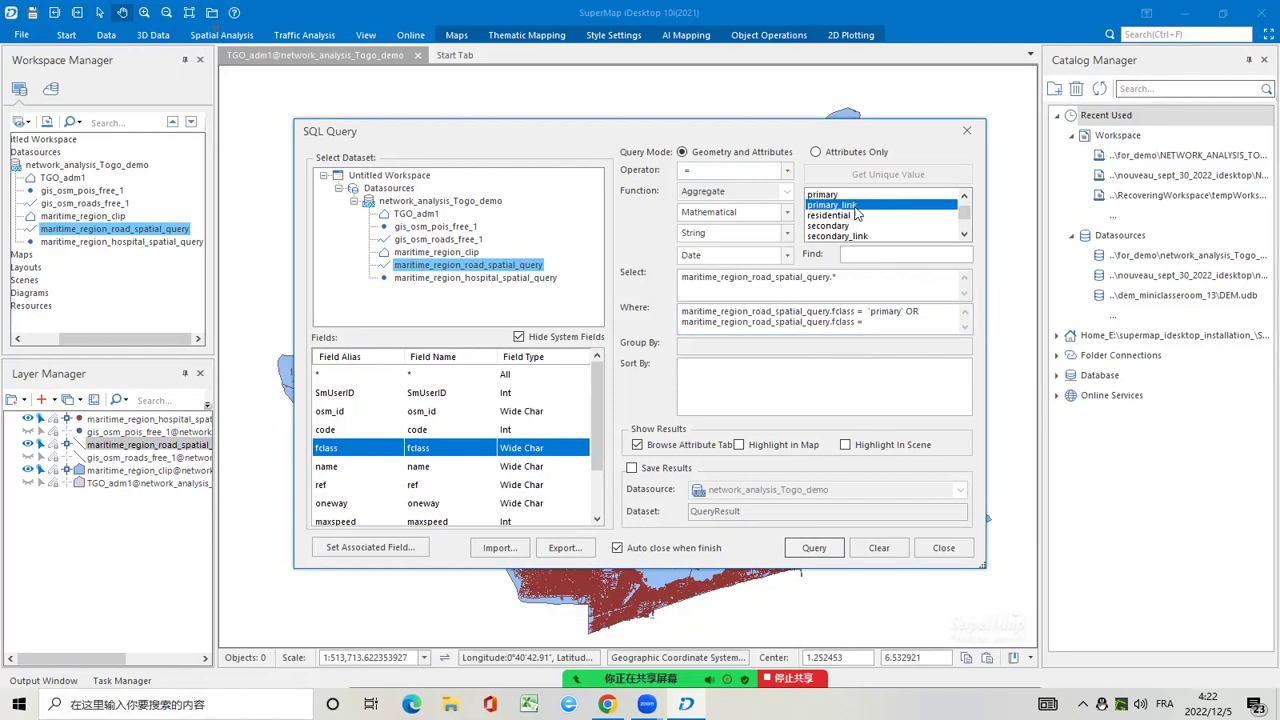
Extend the Where expression with OR and a third condition matching the road dataset's fclass to 'secondary'
left_click(787, 171)
scroll(793, 257, "down", 3)
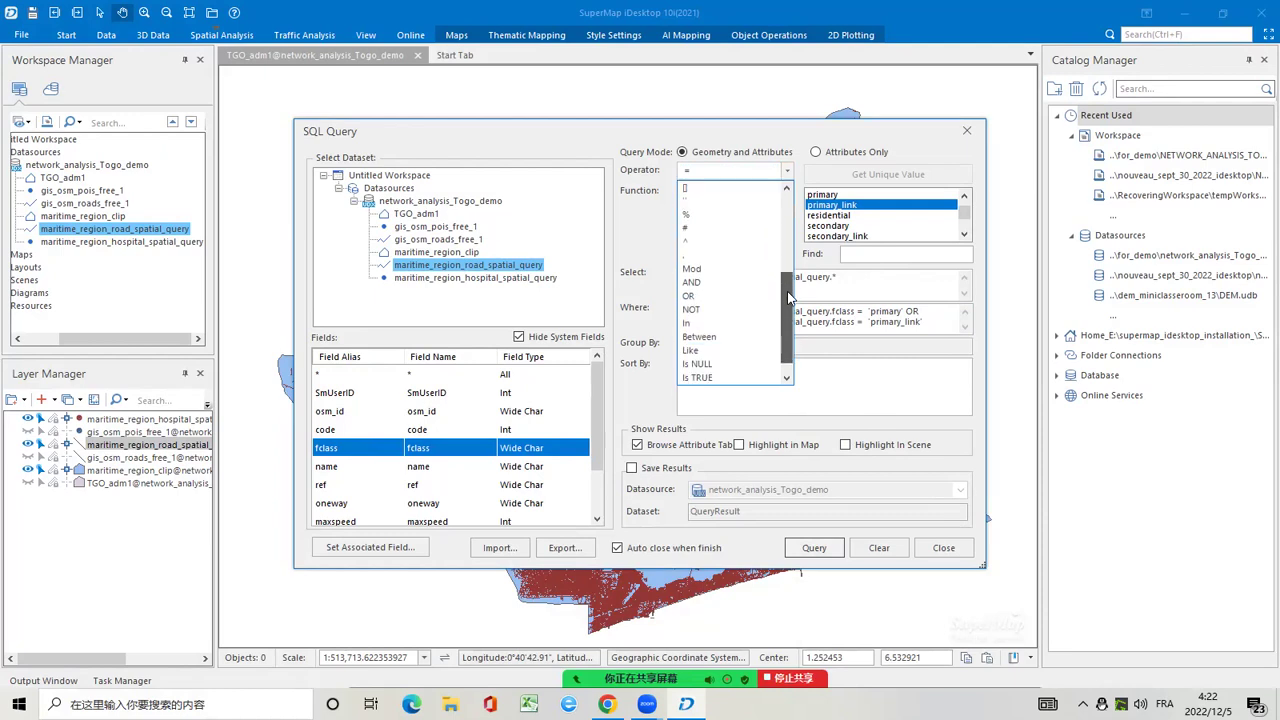
left_click(717, 297)
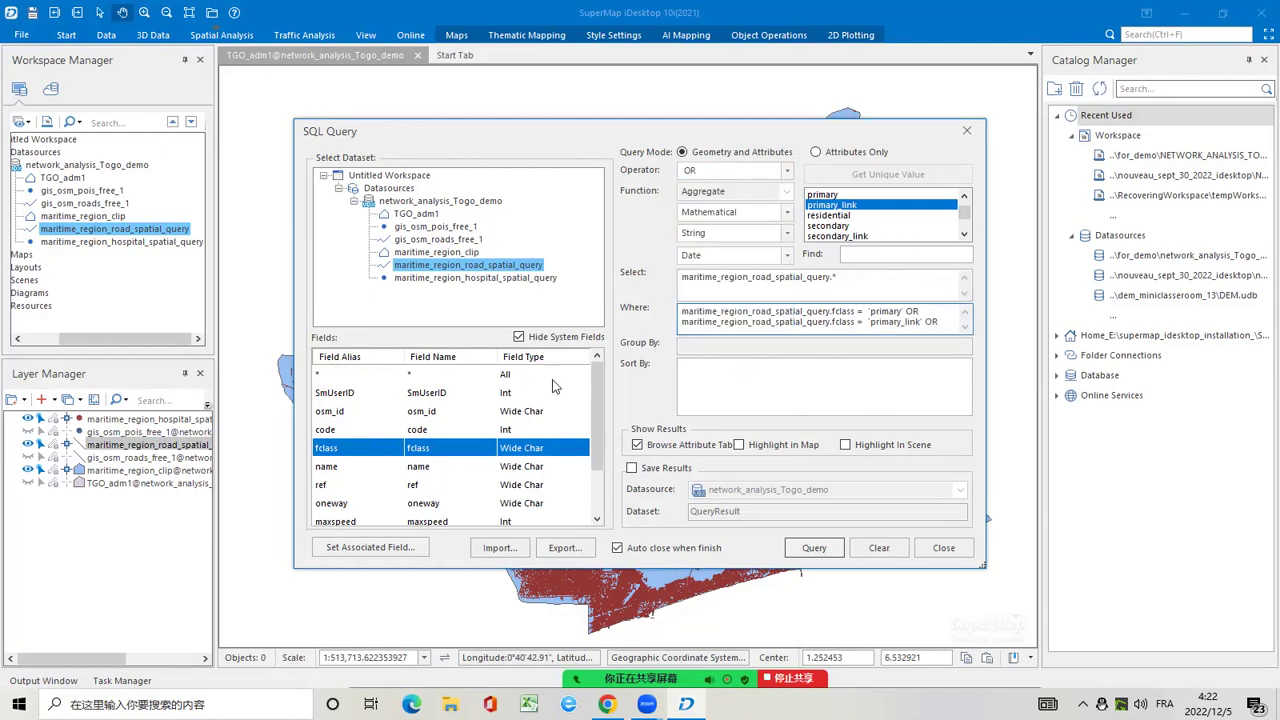
double_click(376, 455)
left_click(787, 172)
left_click_drag(790, 294, 793, 205)
left_click(716, 272)
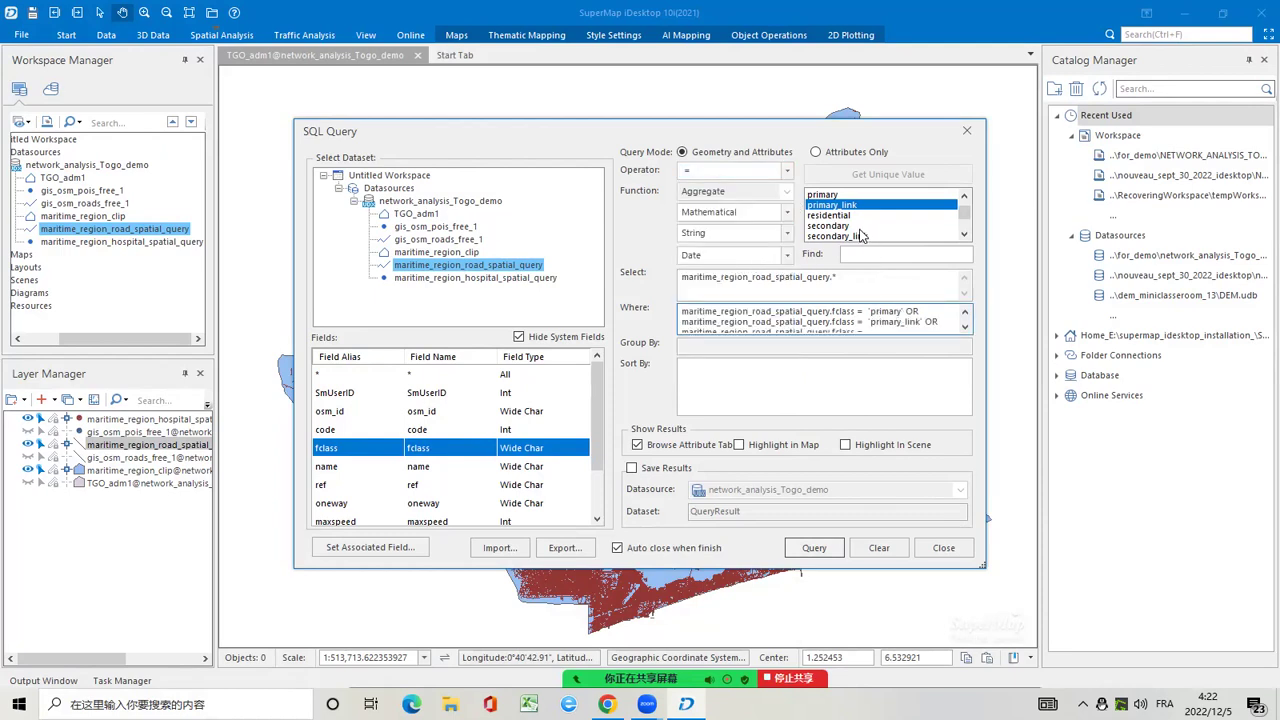
double_click(847, 227)
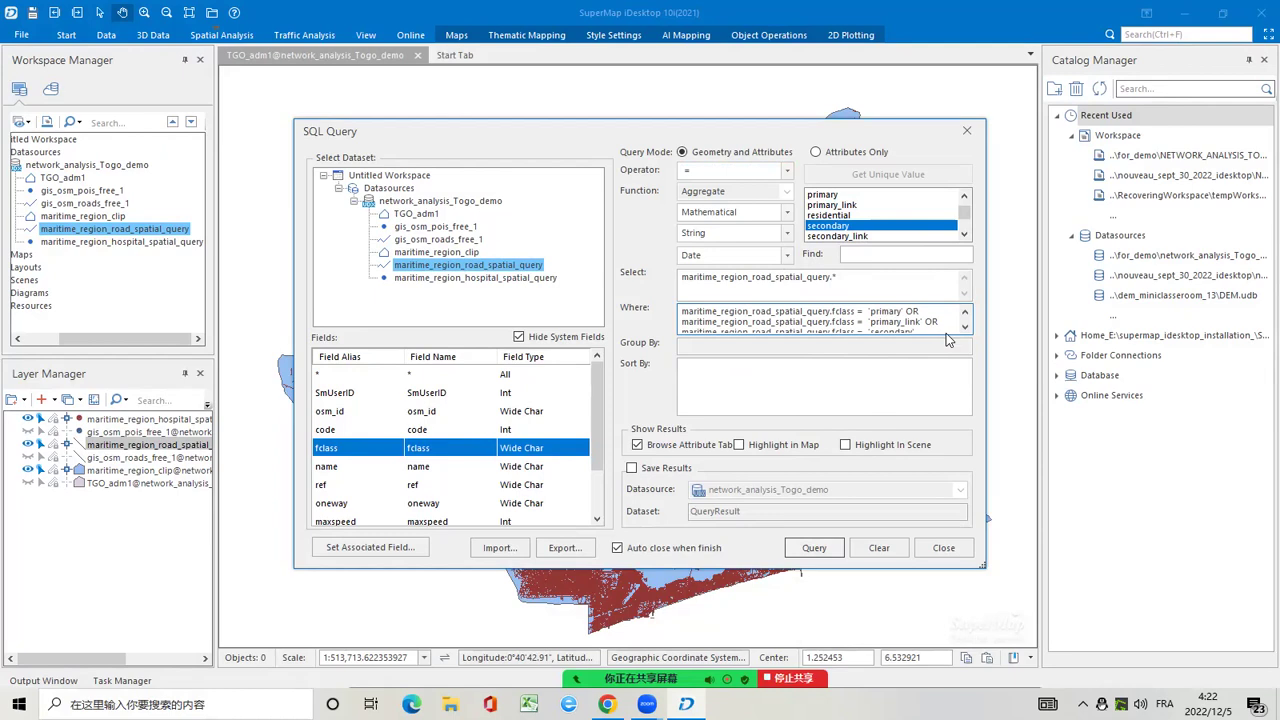
Append OR and a fourth Where condition matching fclass to 'secondary_link', and check the end of the expression
left_click(787, 171)
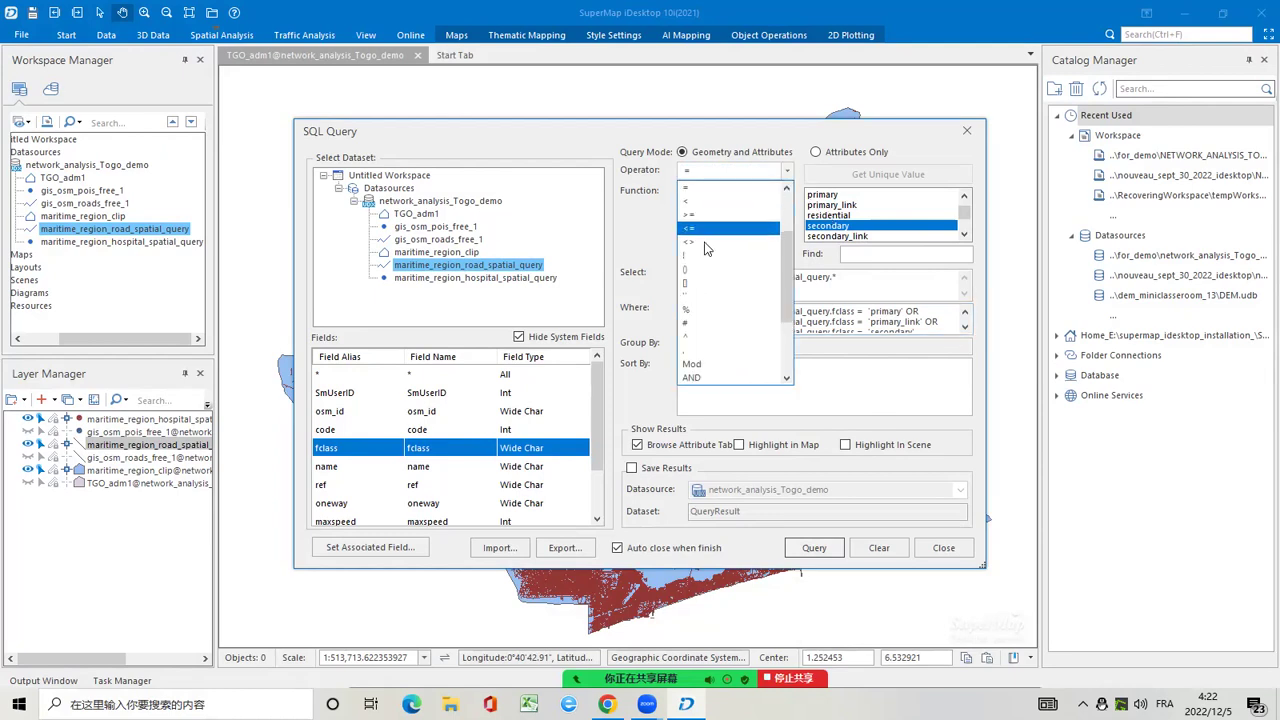
scroll(777, 262, "down", 3)
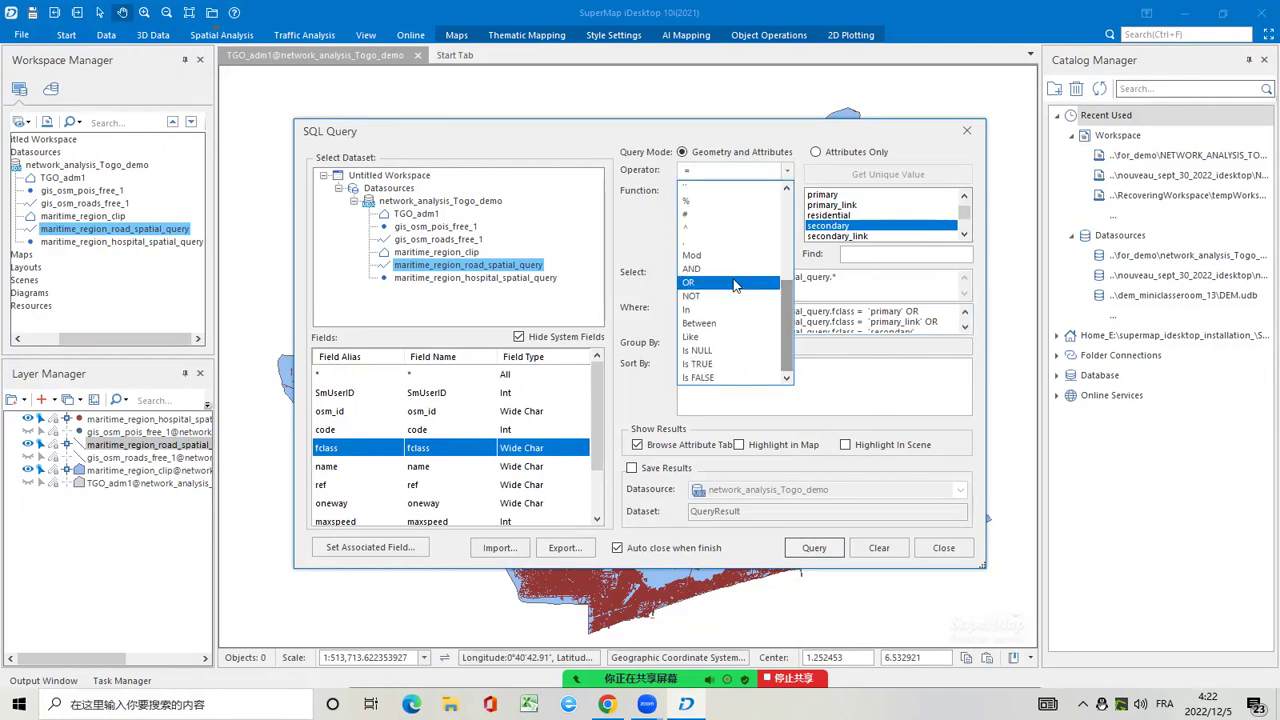
left_click(715, 283)
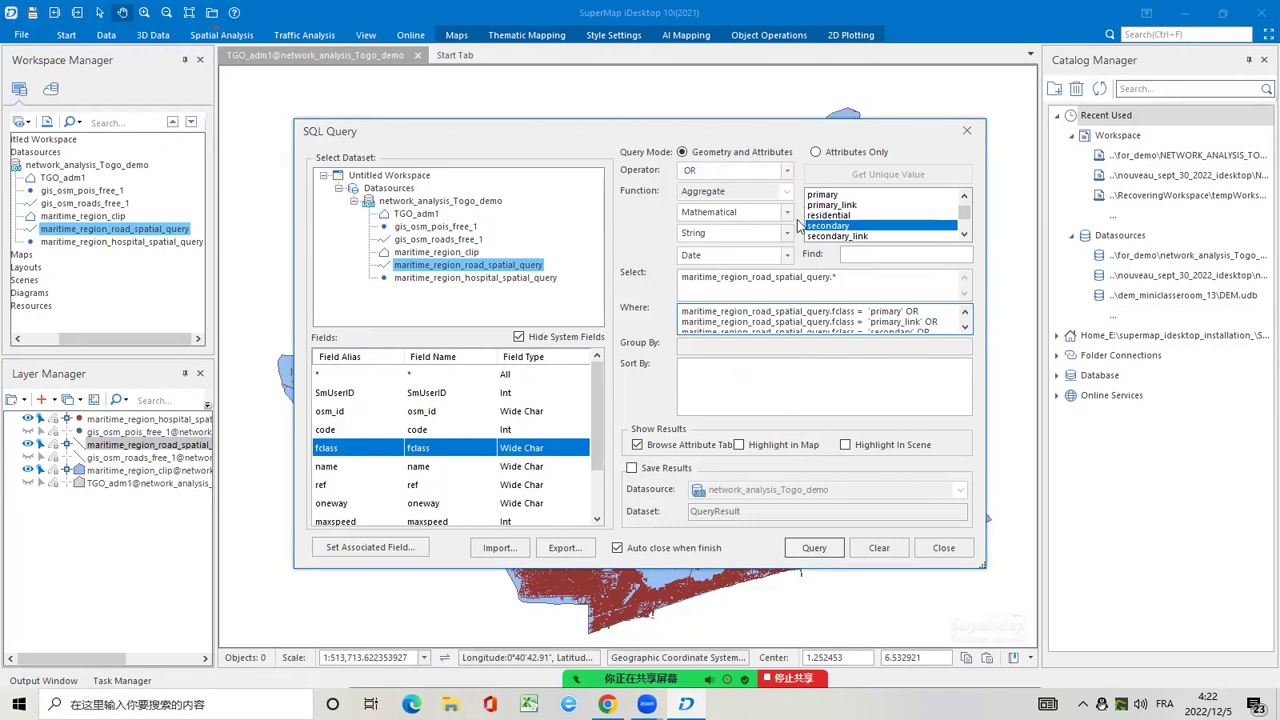
double_click(370, 452)
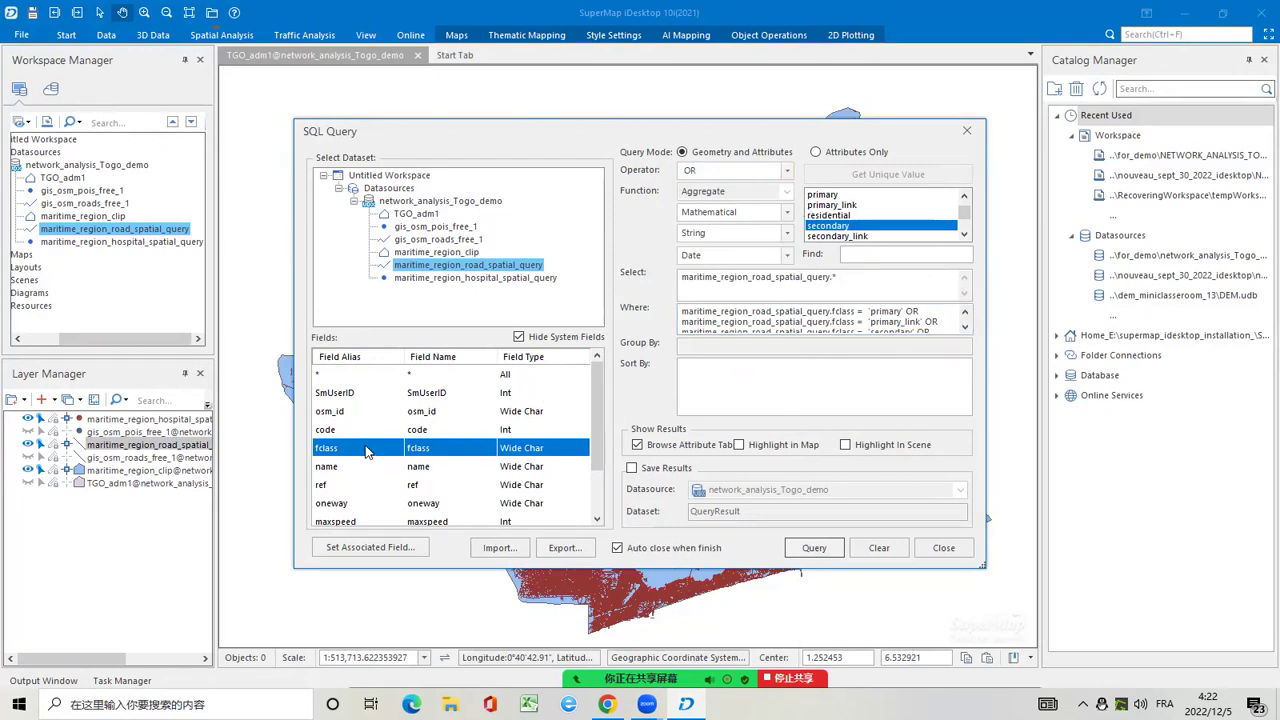
left_click(787, 170)
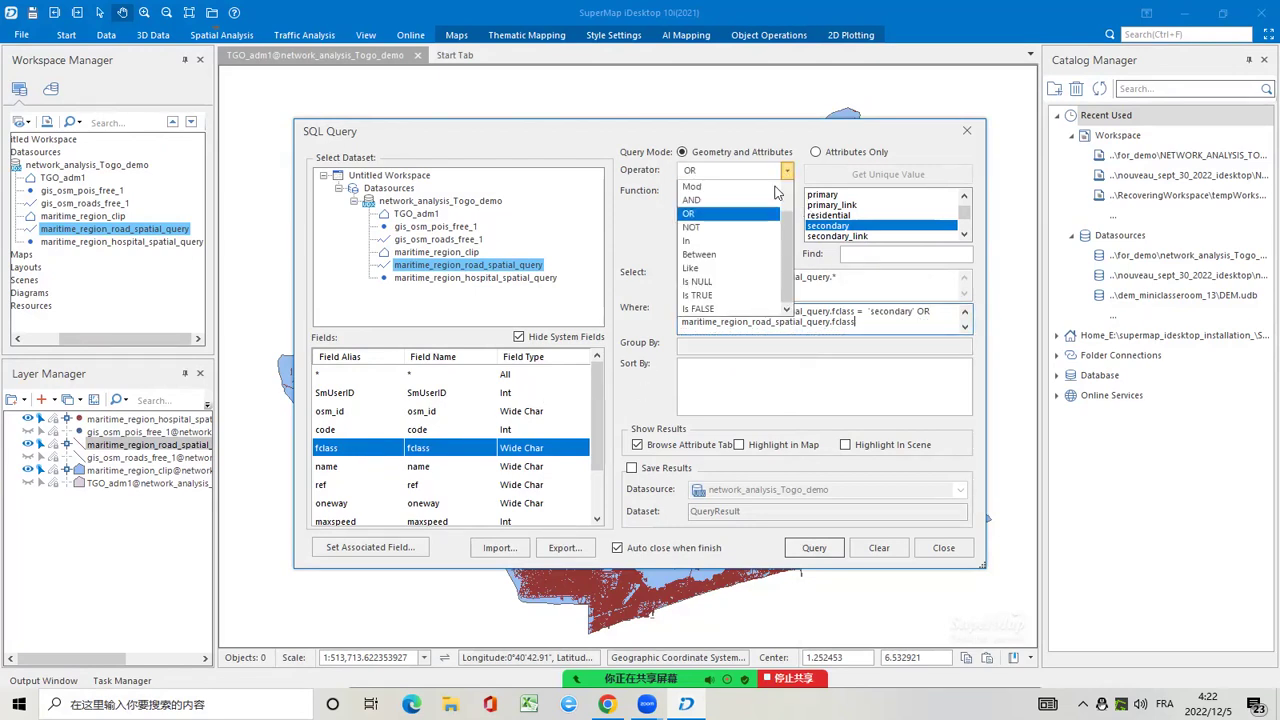
scroll(787, 287, "up", 2)
scroll(787, 287, "up", 3)
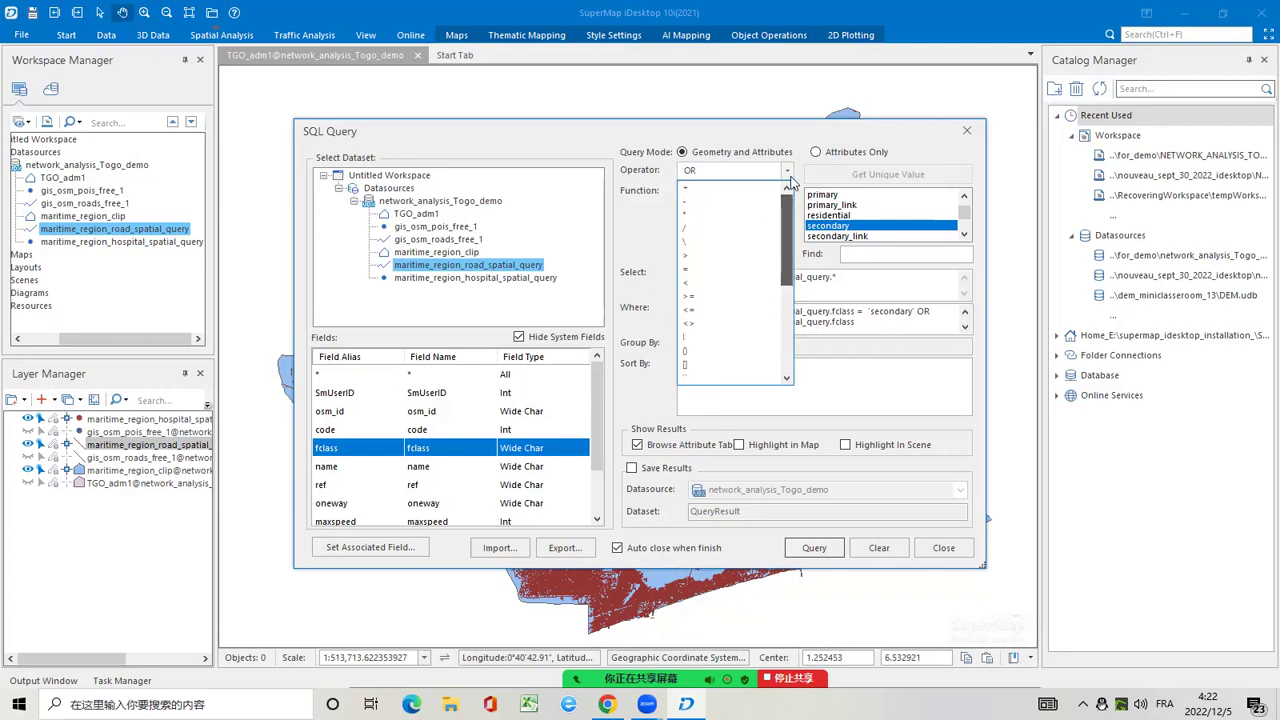
left_click(722, 263)
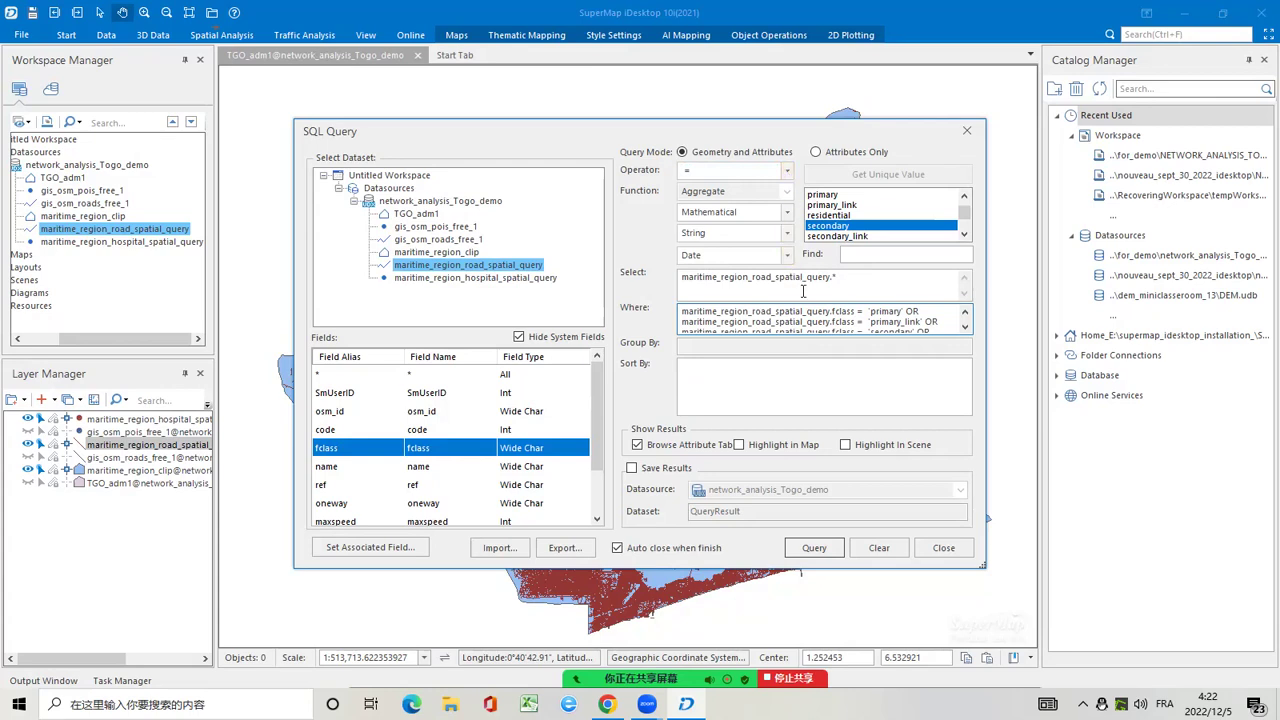
left_click(964, 234)
left_click(886, 228)
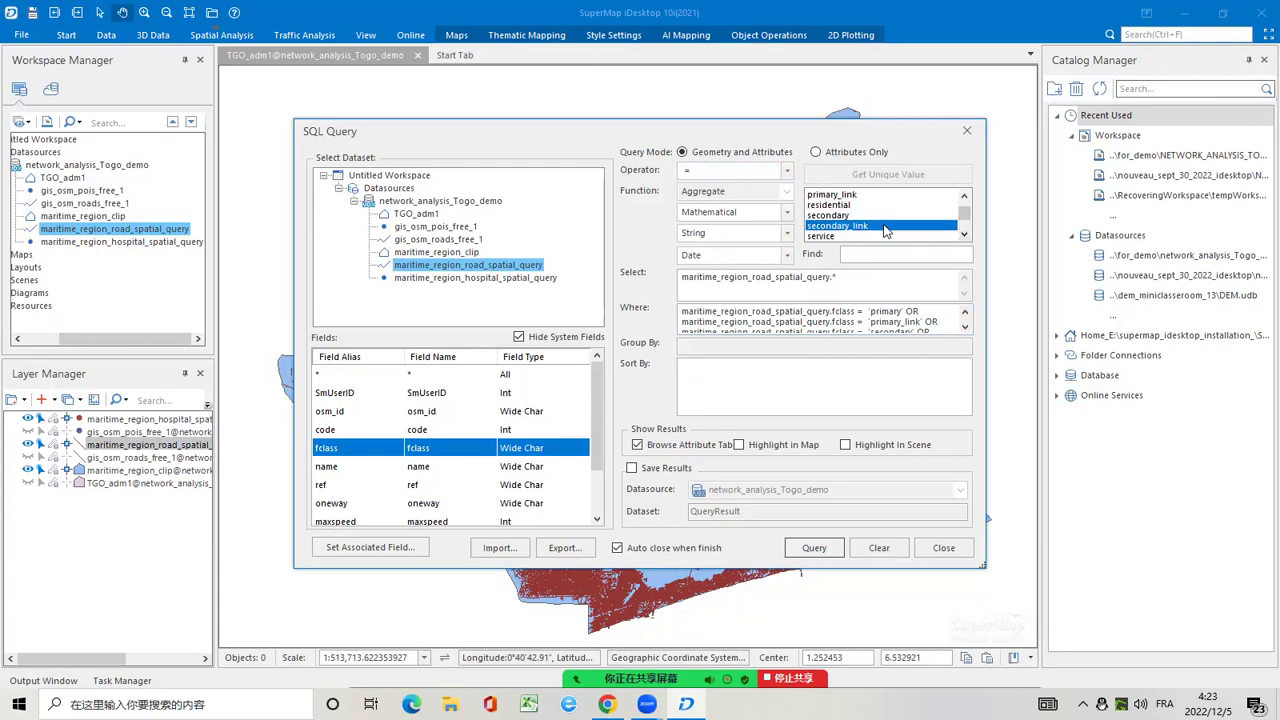
left_click(965, 326)
left_click(965, 326)
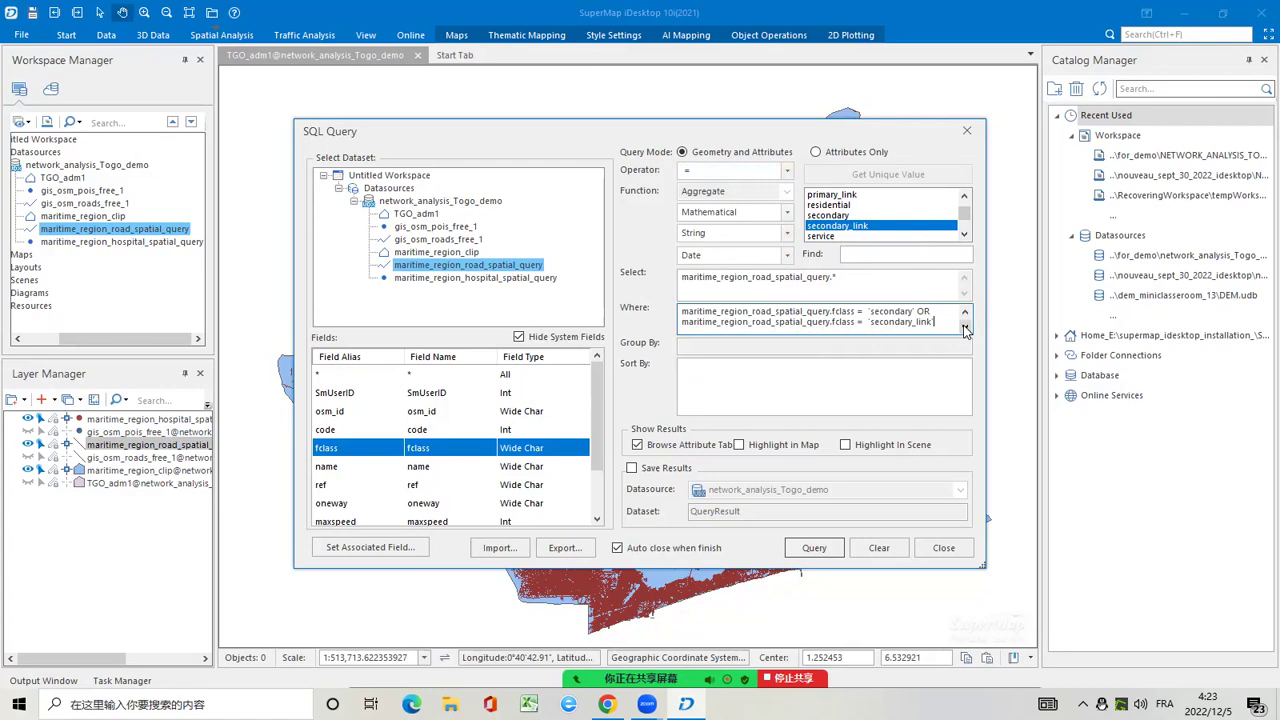
Run the query with map highlighting on and attribute table browsing off, saving the results as dataset maritime_region_road_main
left_click(739, 445)
left_click(638, 445)
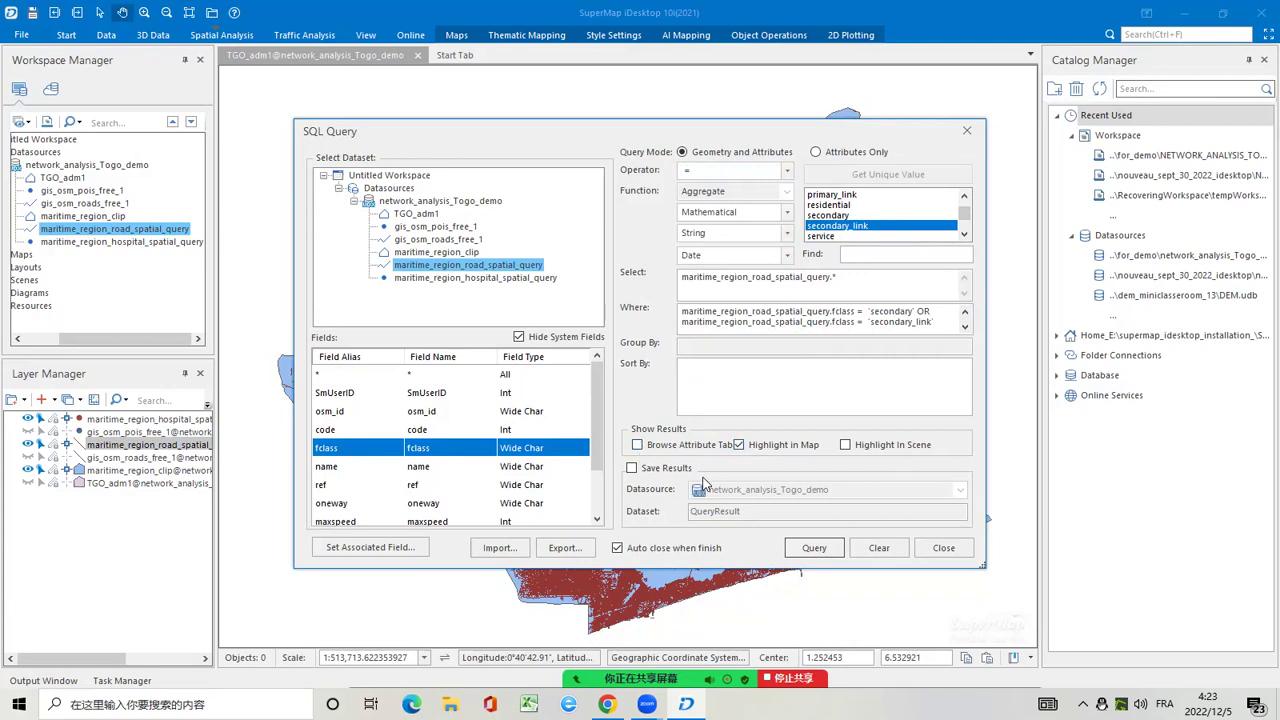
left_click(632, 468)
left_click(765, 514)
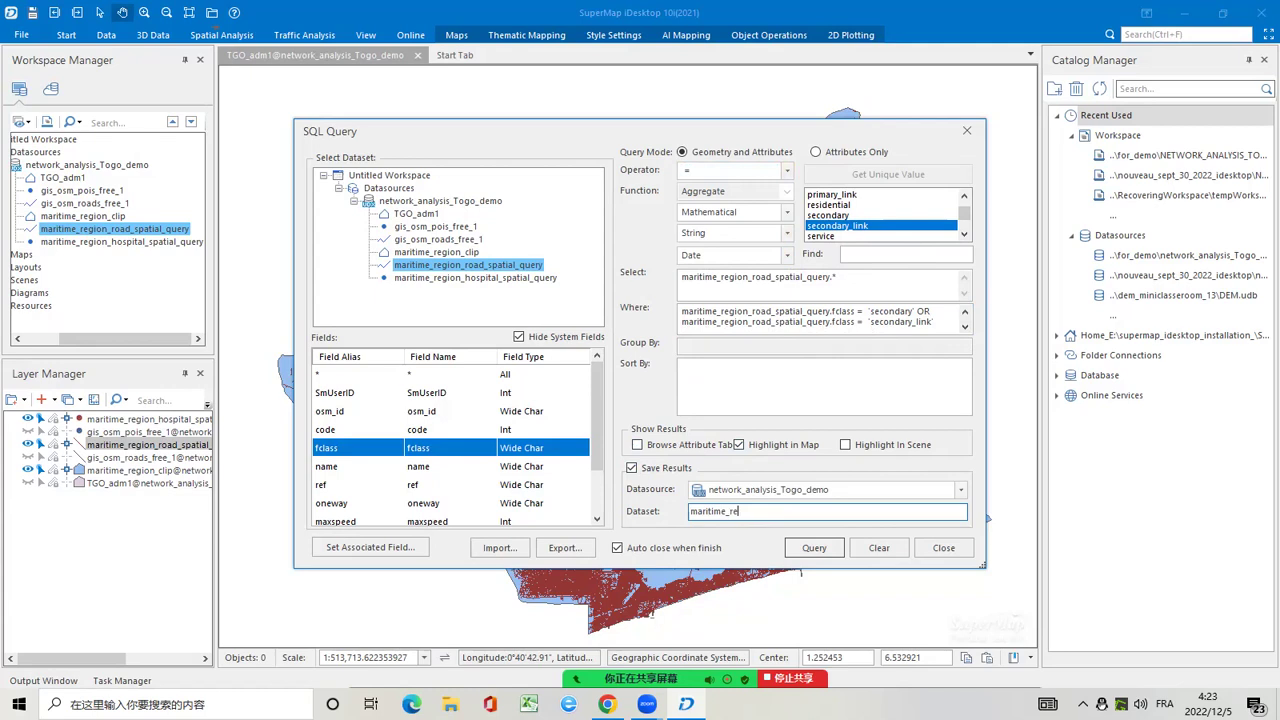
type("_road_main")
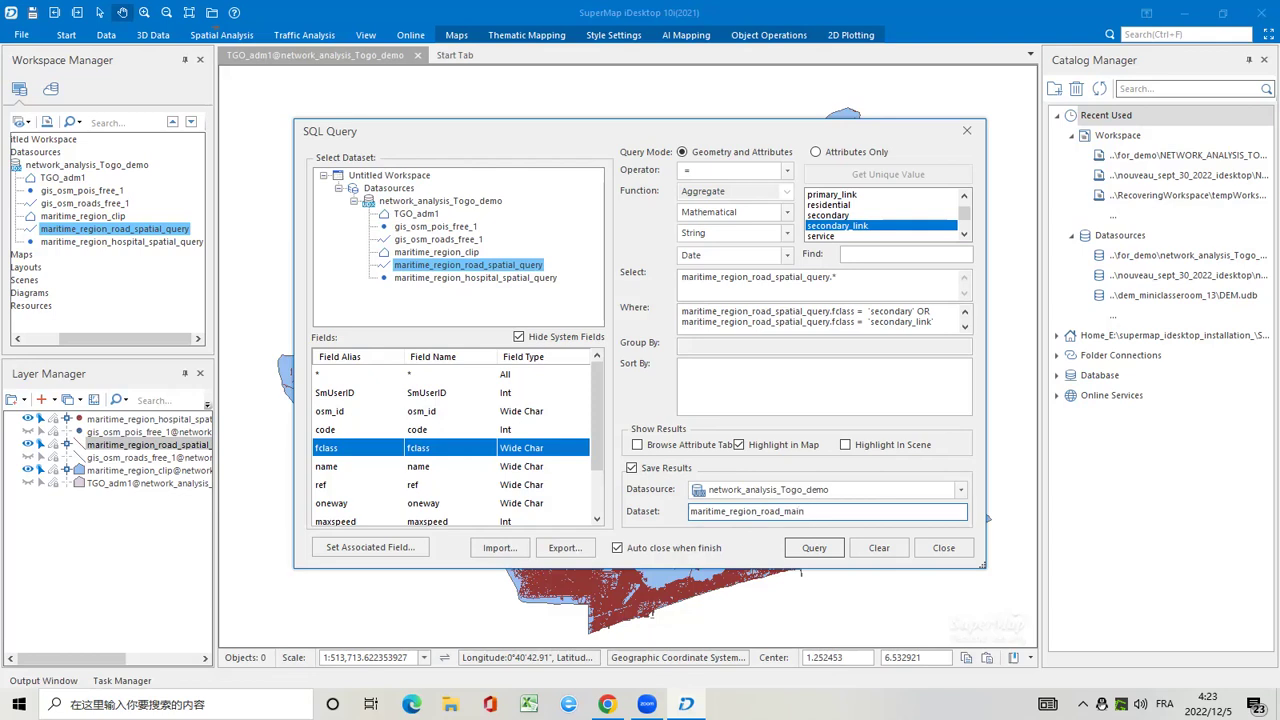
left_click(814, 547)
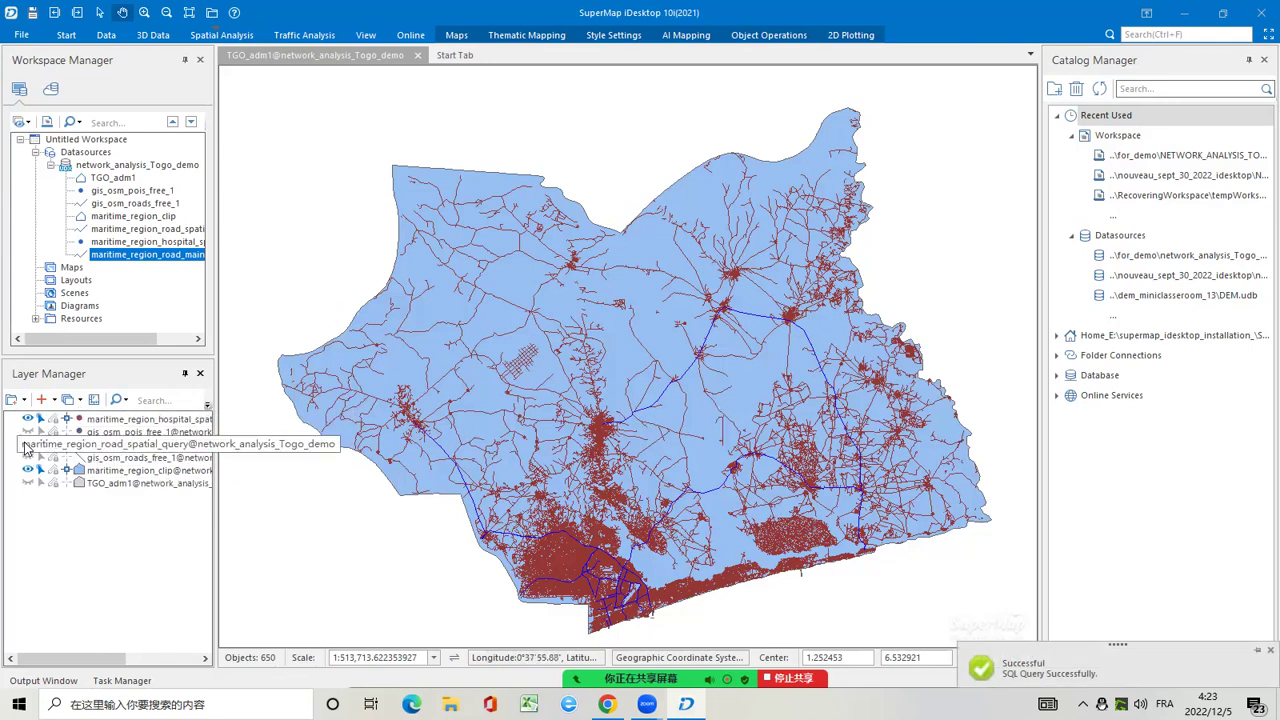
Hide the maritime_region_road_spatial_query layer and add the maritime_region_road_main dataset to the current map
left_click(27, 444)
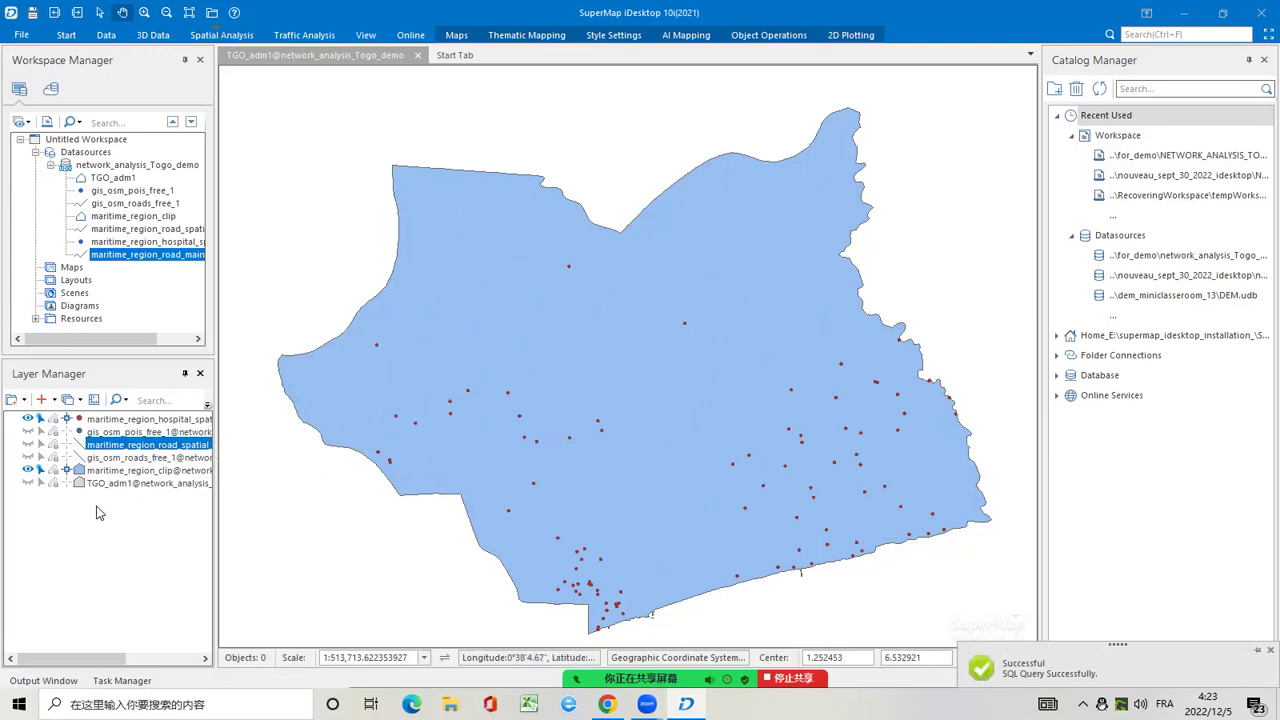
left_click(27, 444)
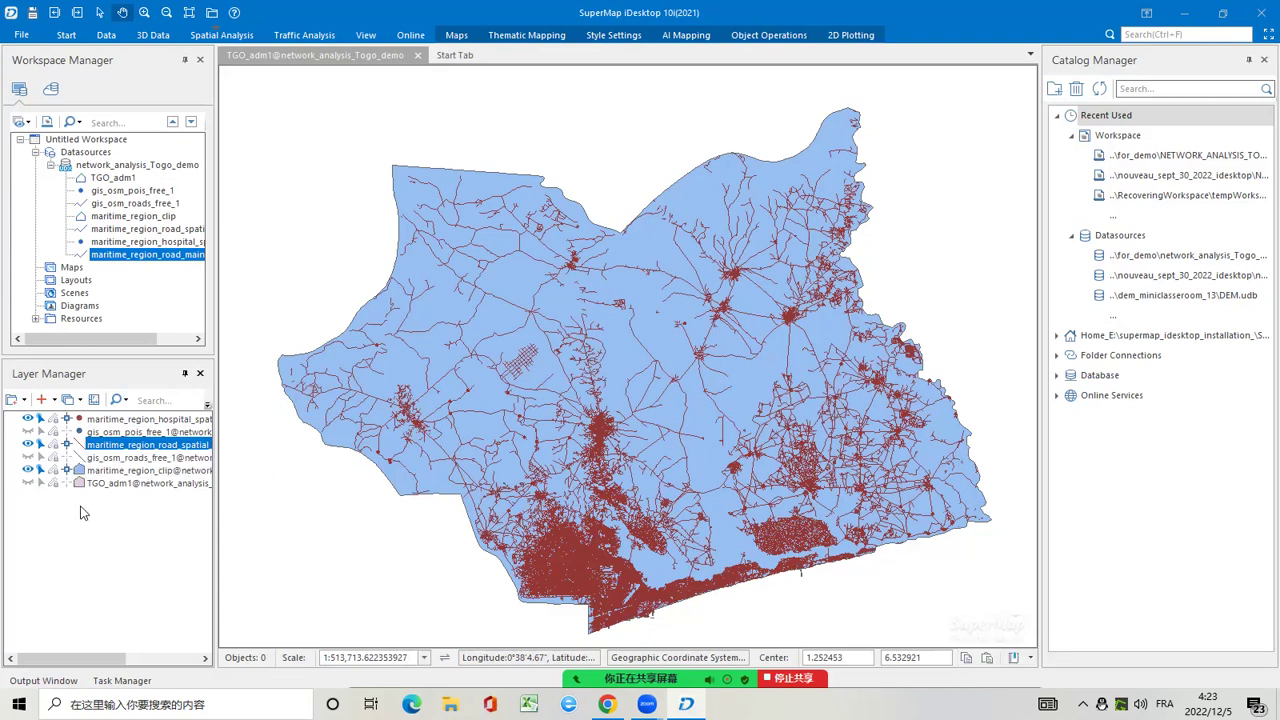
left_click(27, 444)
left_click(100, 444)
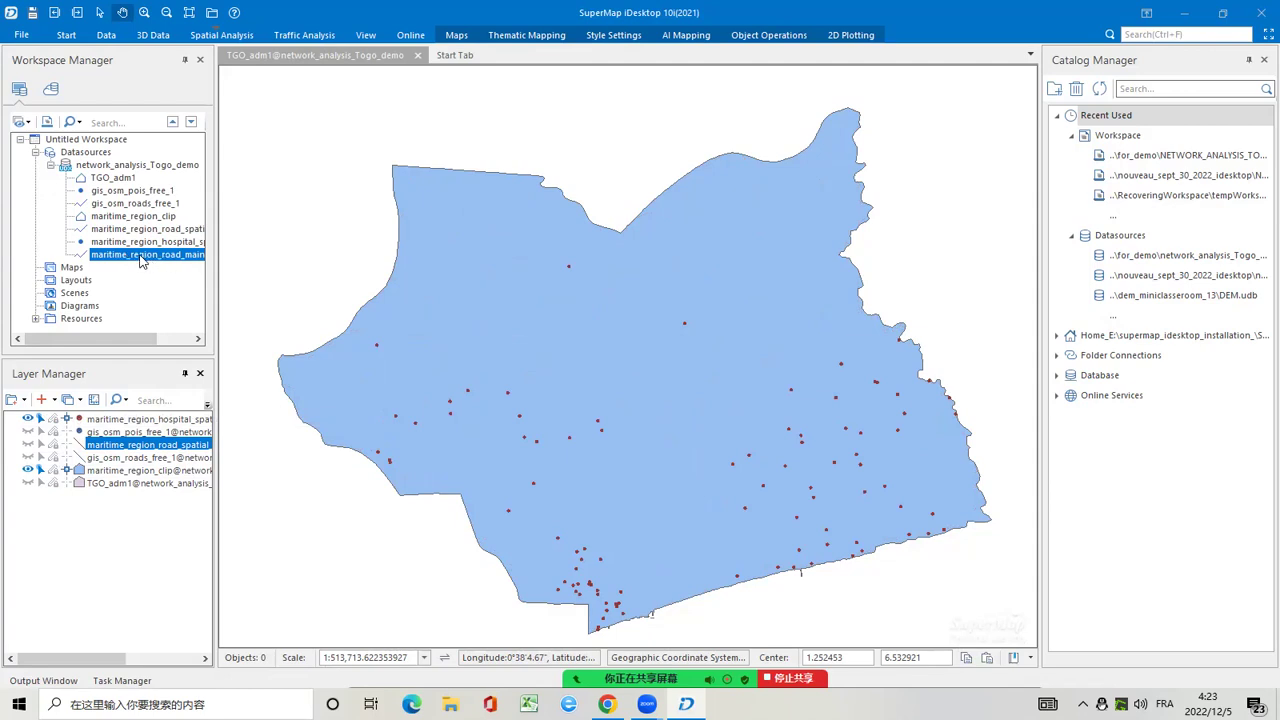
left_click(135, 258)
left_click_drag(494, 323, 494, 324)
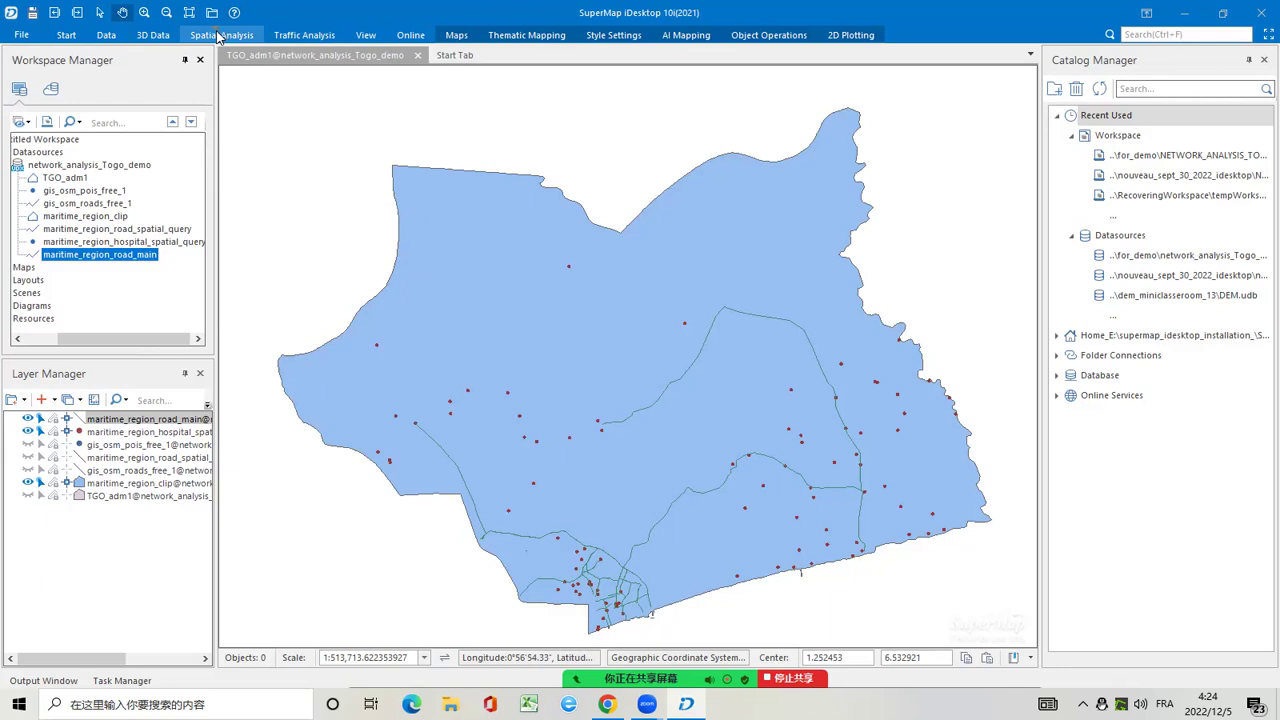
Run line dataset topology processing on maritime_region_road_main with all topology error handling options enabled
left_click(110, 36)
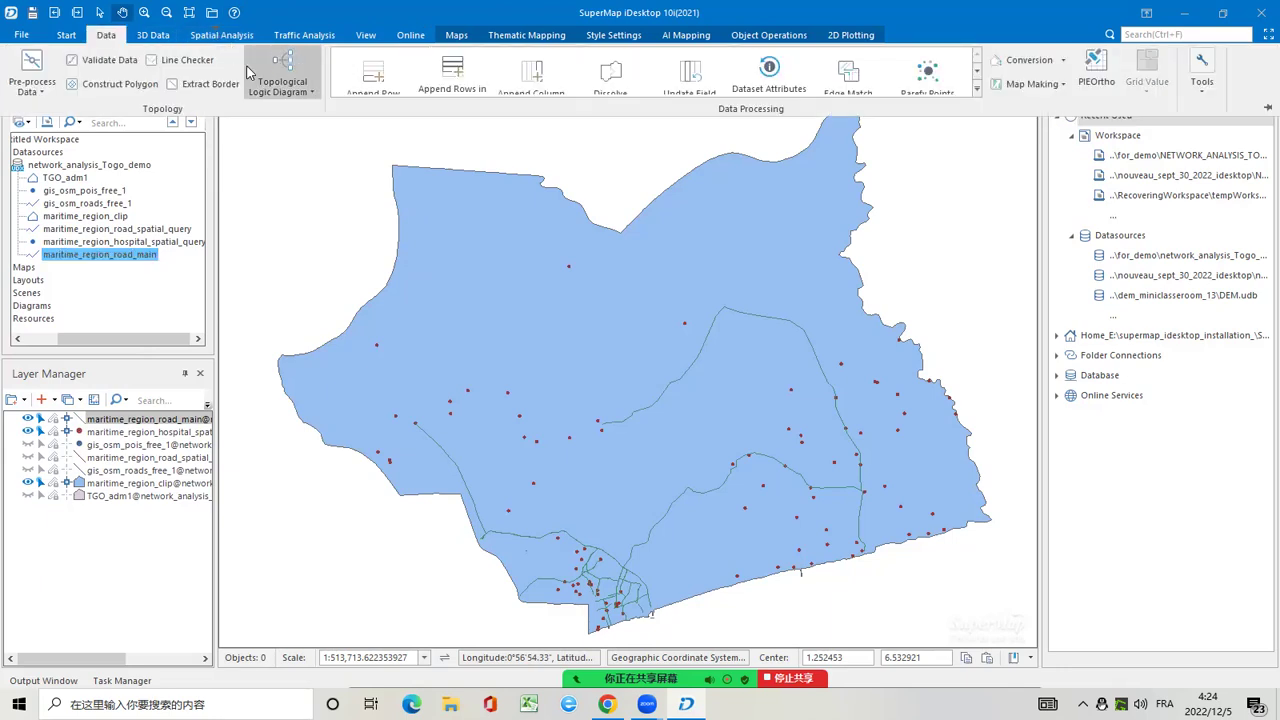
left_click(196, 62)
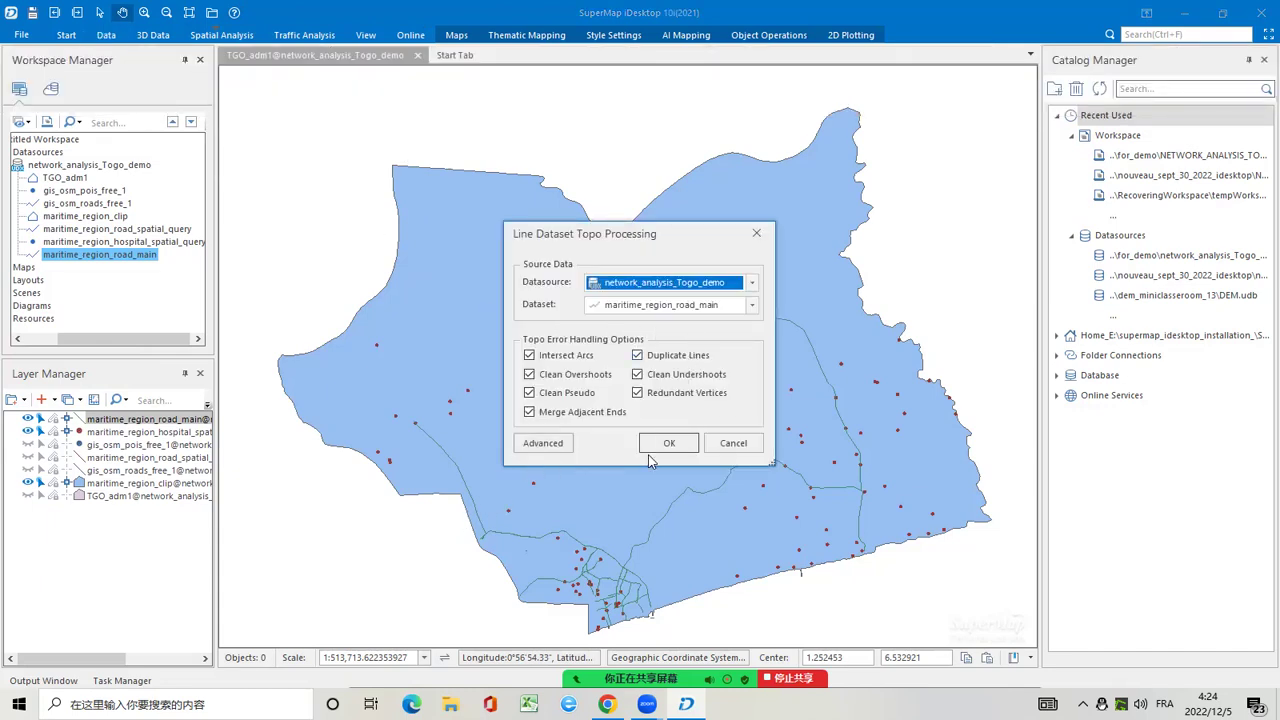
left_click(753, 305)
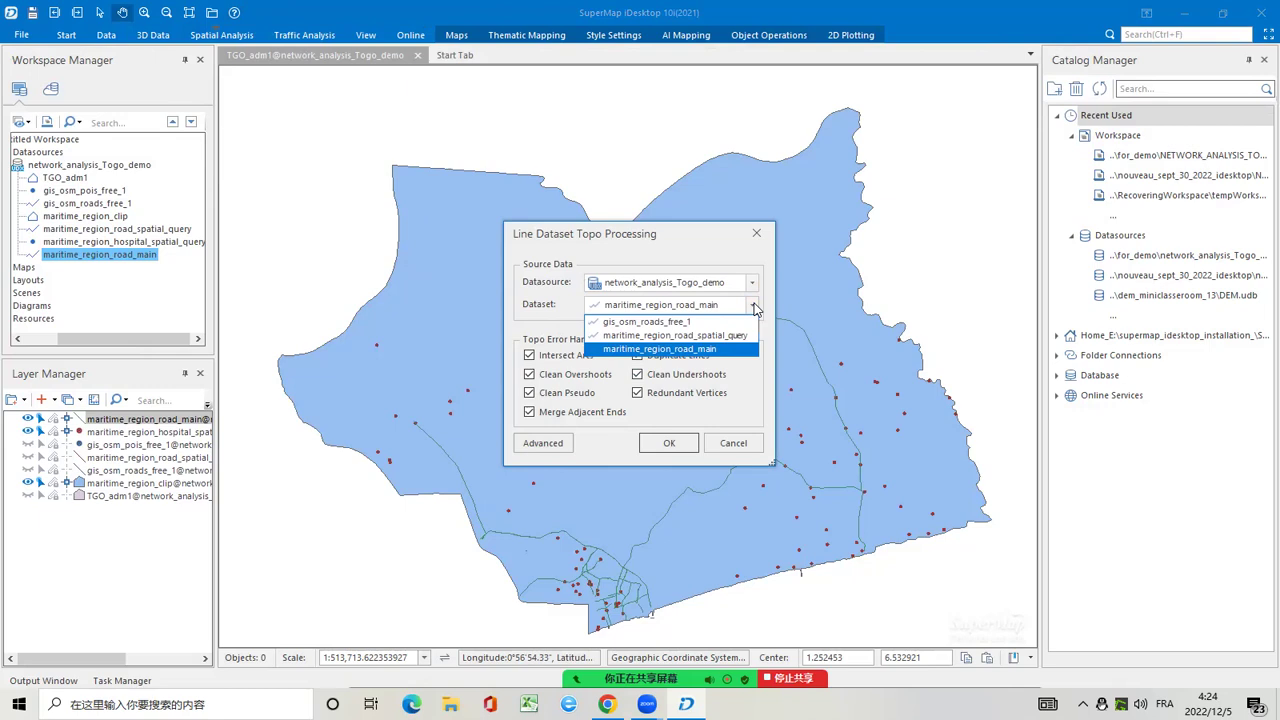
left_click(754, 306)
left_click(671, 445)
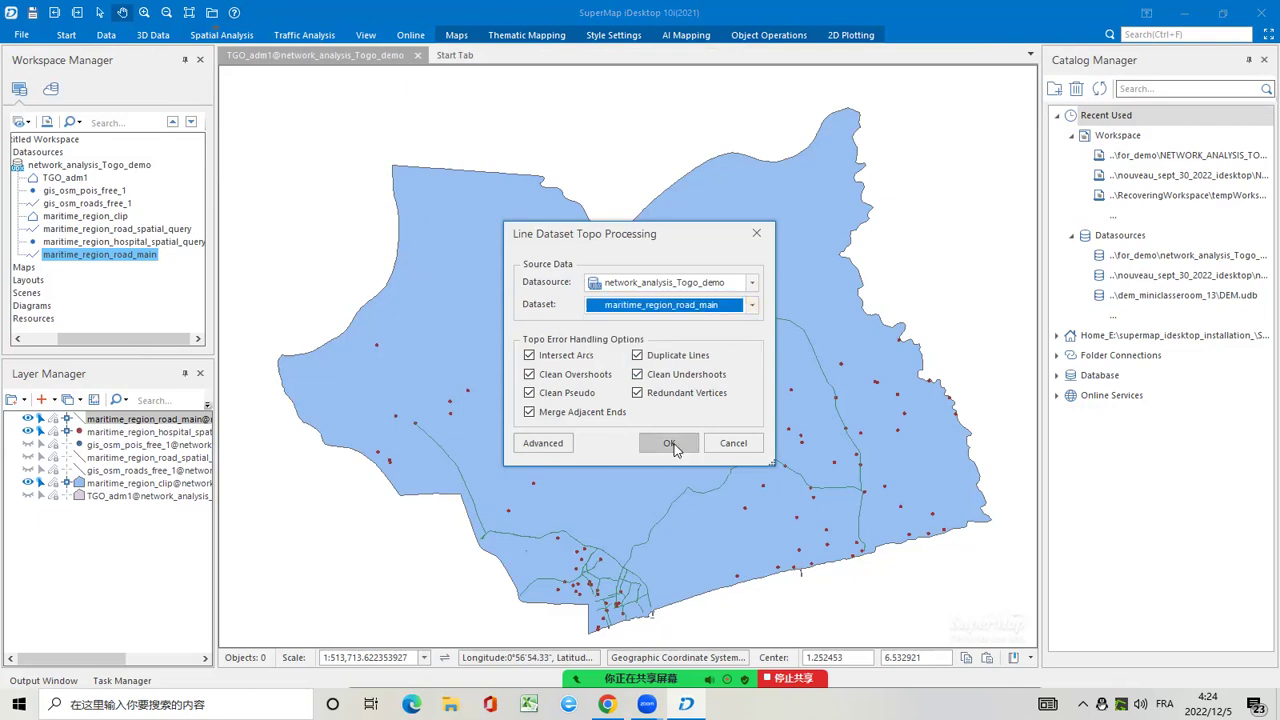
left_click(711, 406)
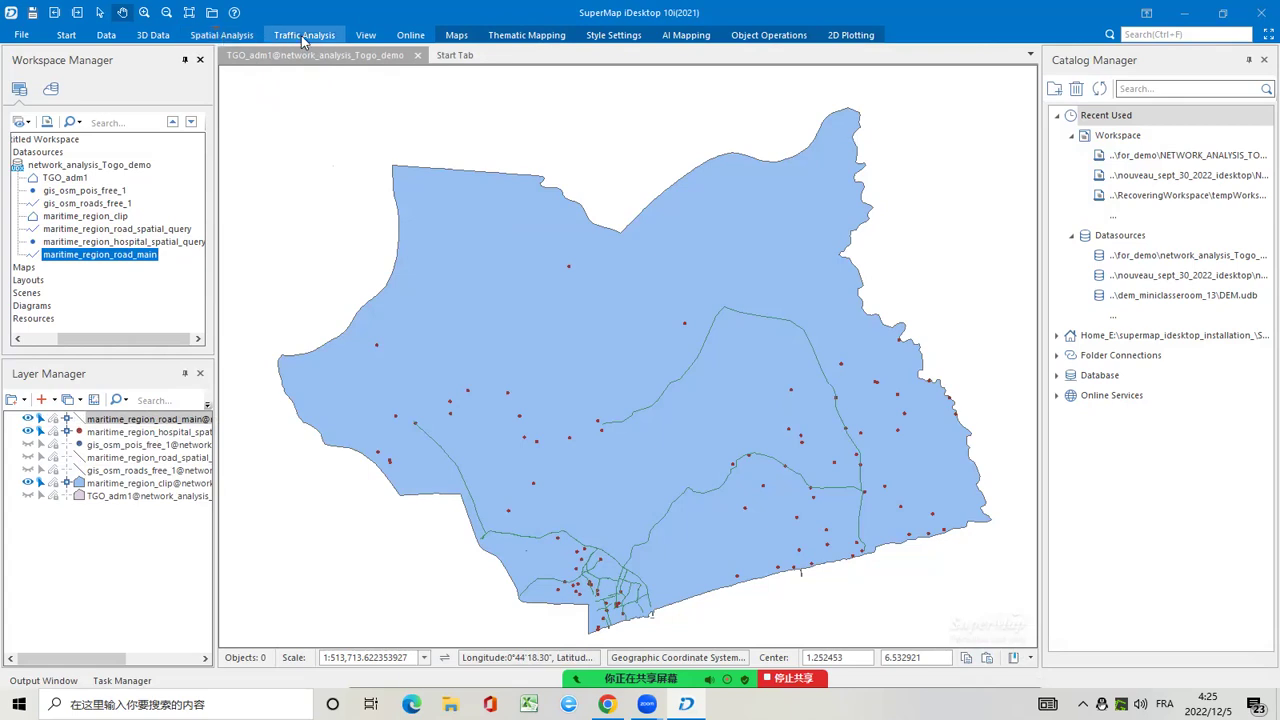
left_click(221, 38)
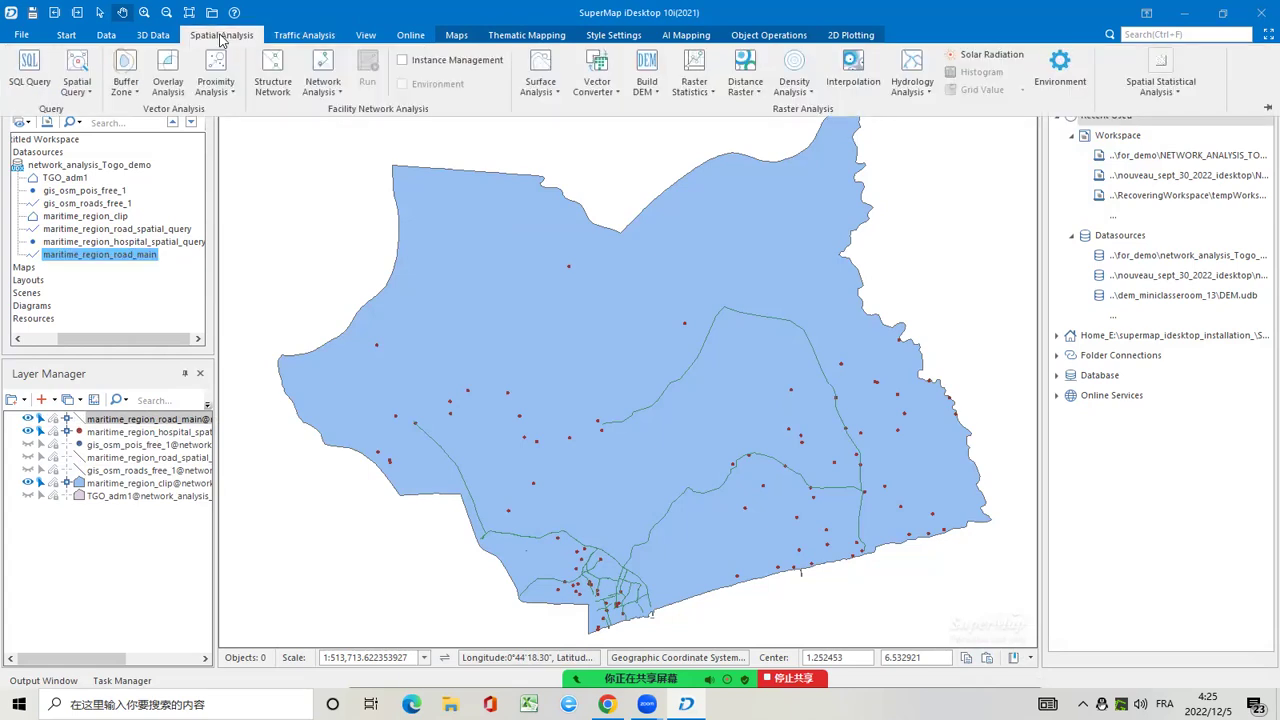
left_click(107, 35)
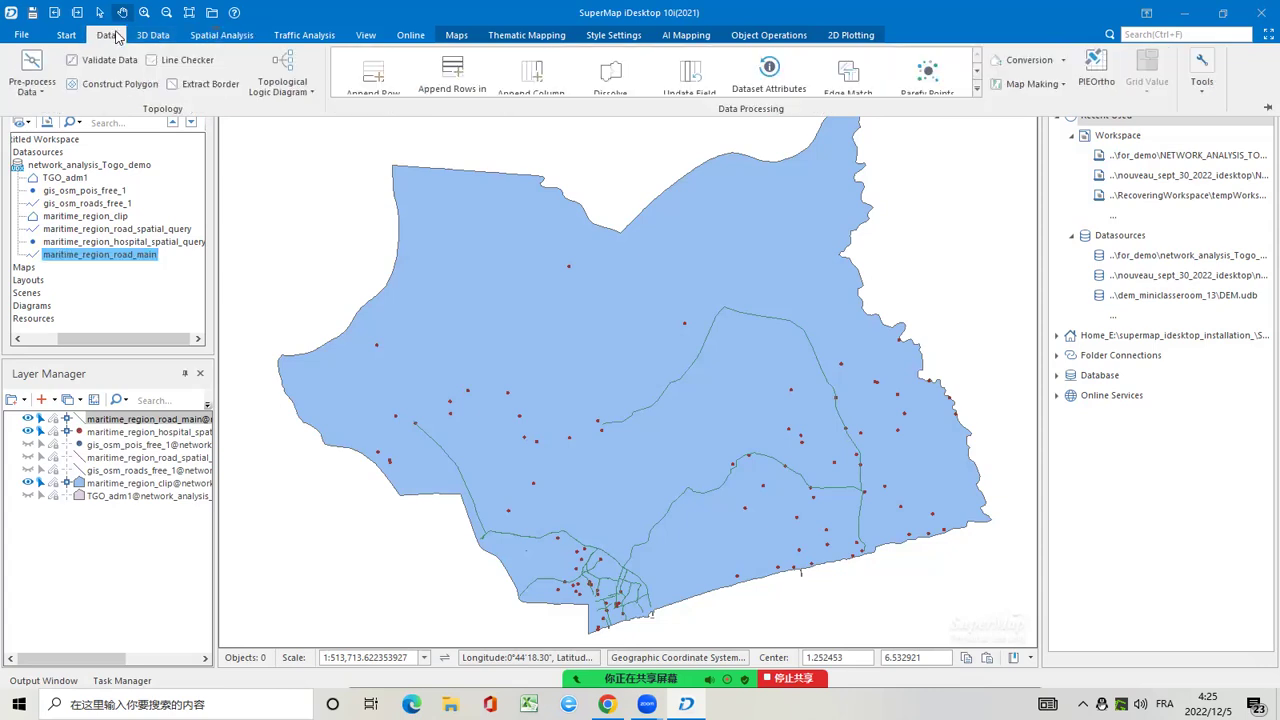
left_click(293, 38)
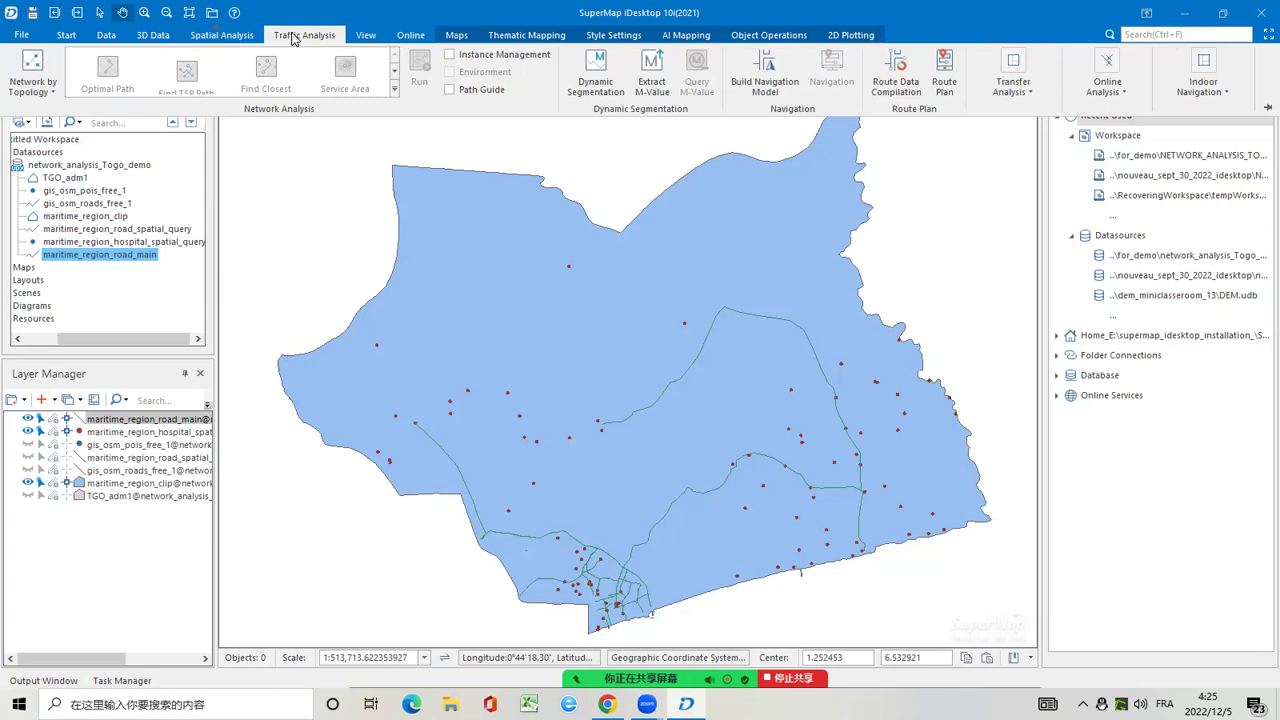
left_click(216, 38)
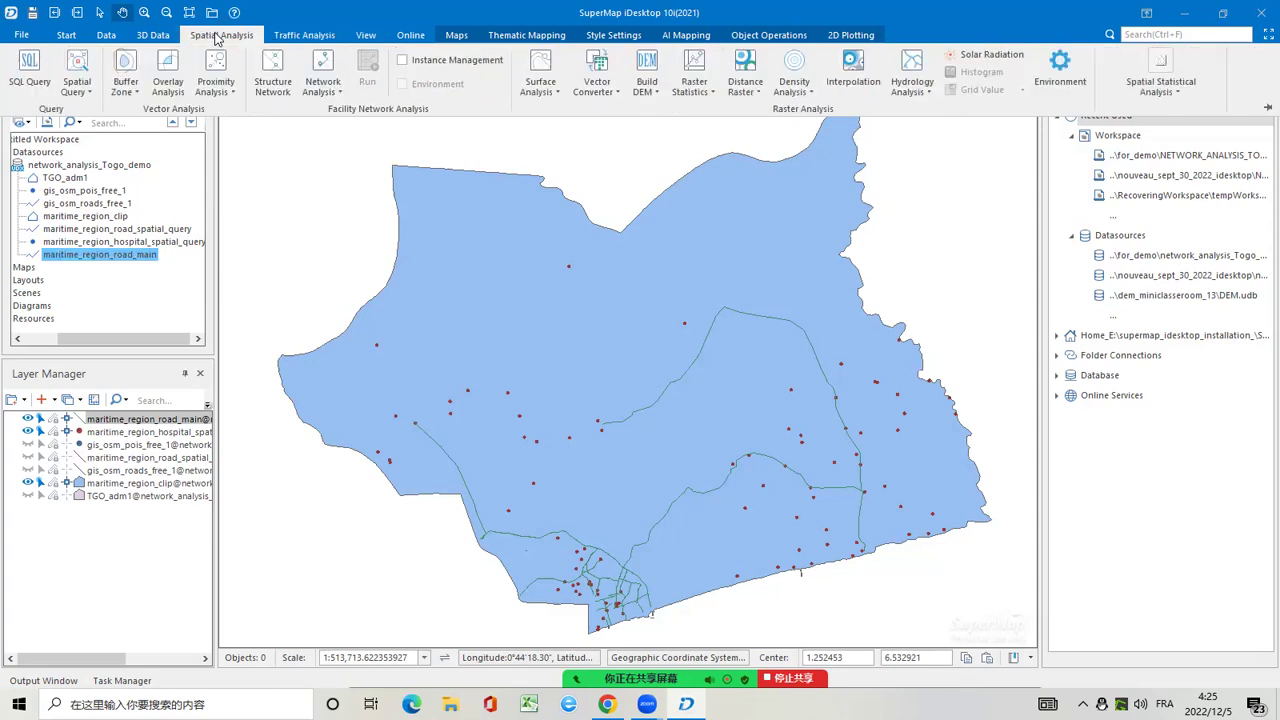
left_click(152, 37)
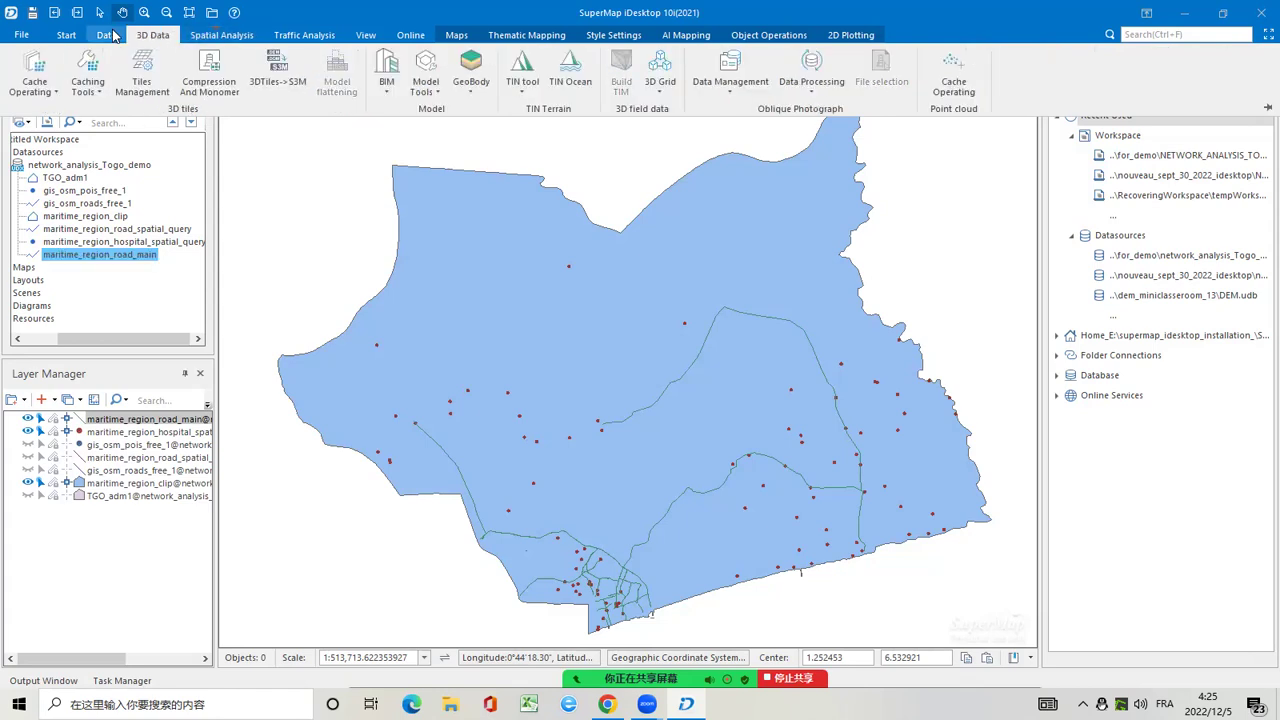
Run 2D topology preprocessing on the maritime_region_road_main dataset with the default parameters
left_click(106, 35)
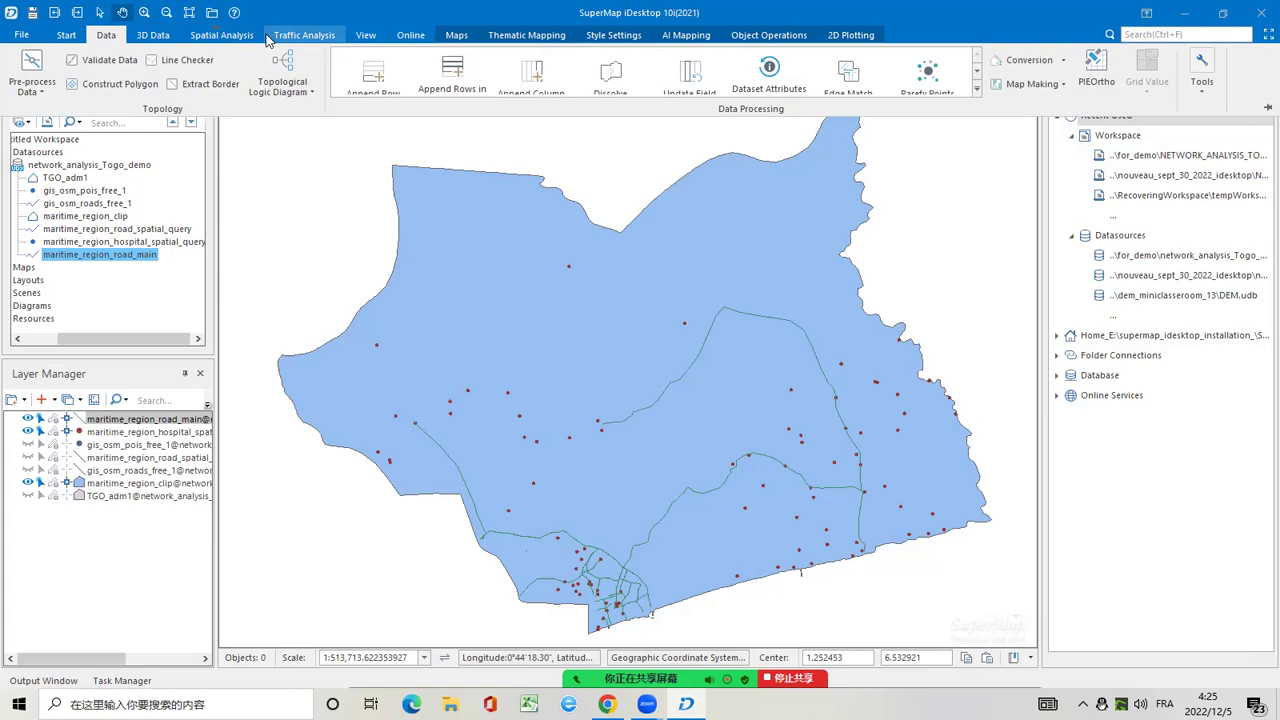
left_click(44, 90)
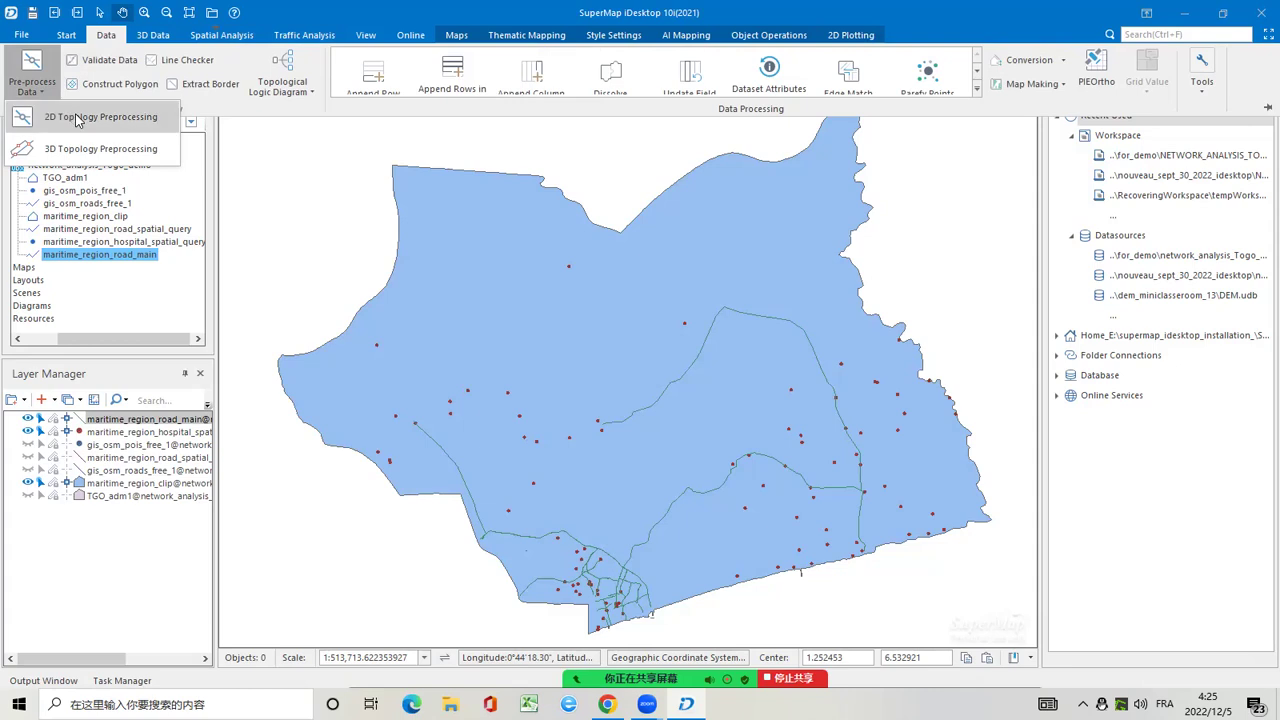
left_click(77, 120)
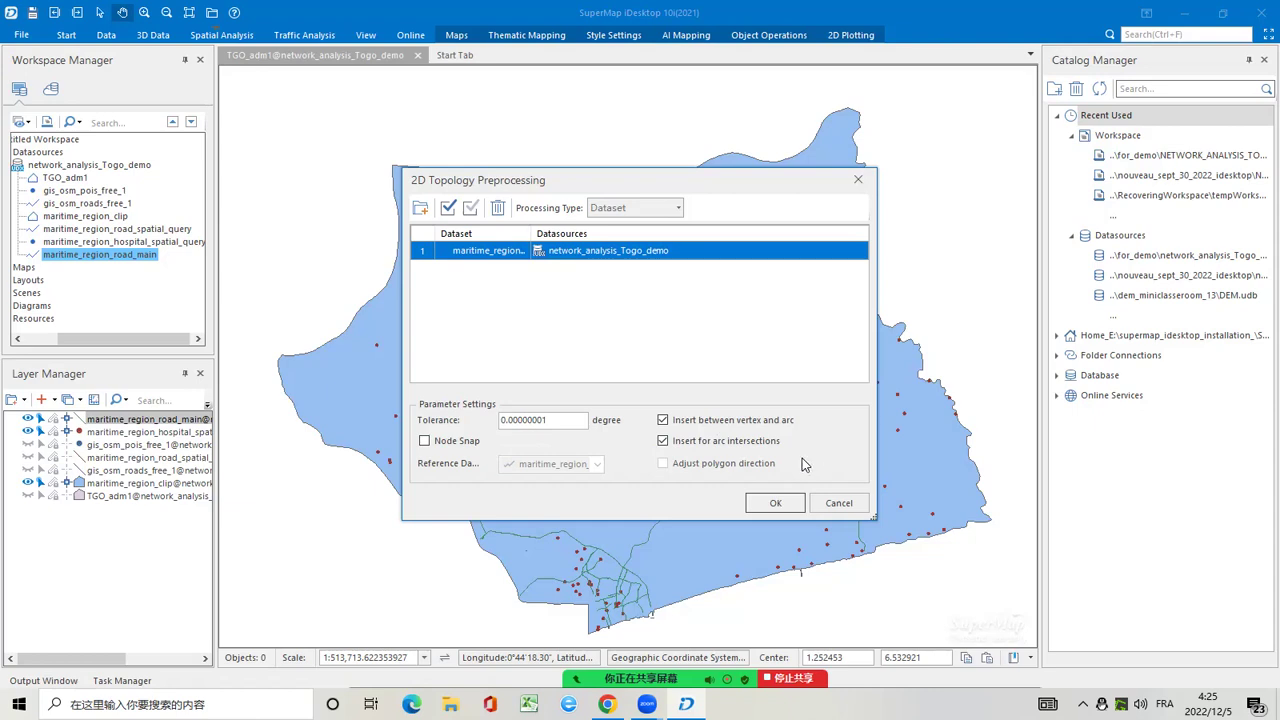
left_click(776, 505)
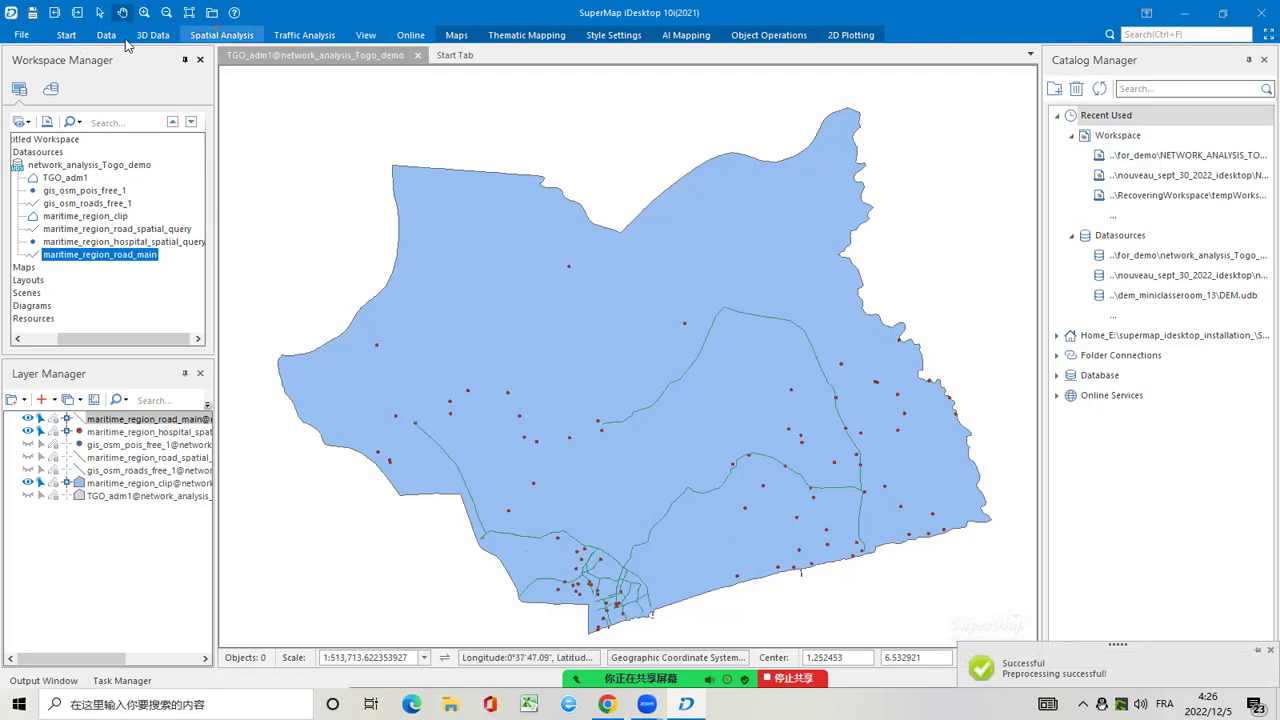
Build a 2D network dataset named network_analysis_Togo_demo_Network from maritime_region_road_main, with lines split at intersections
left_click(300, 36)
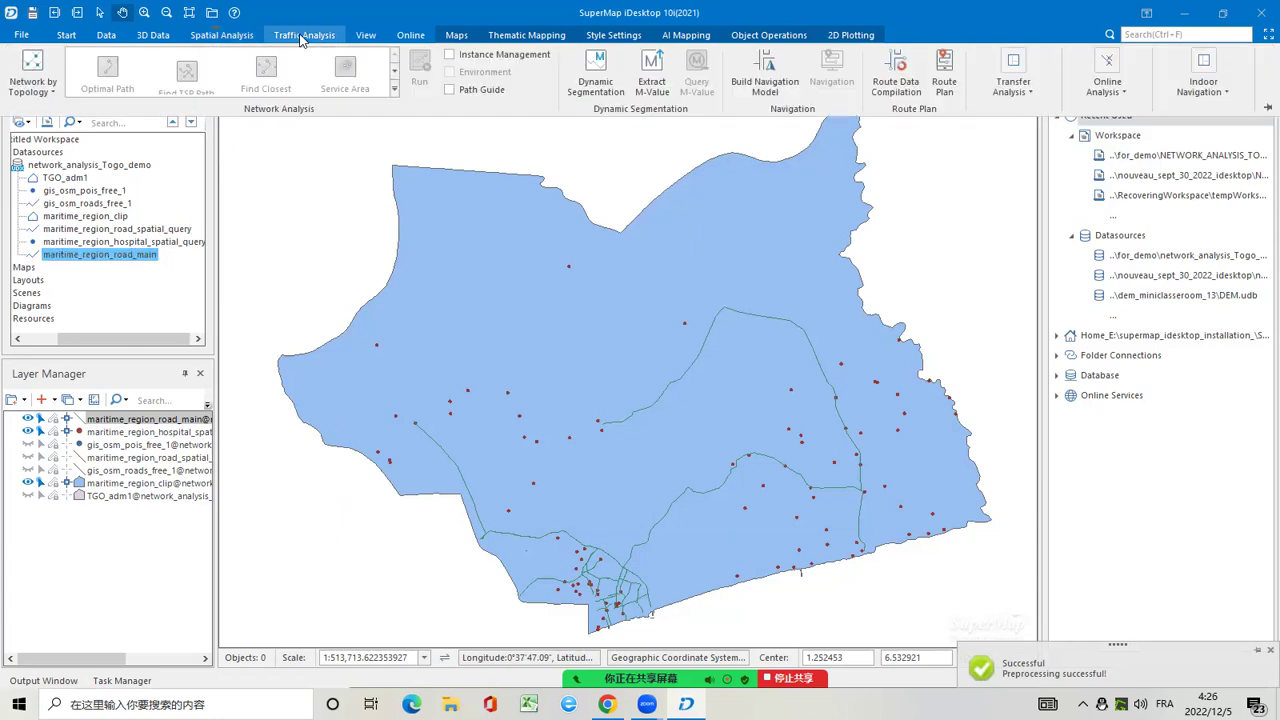
left_click(55, 93)
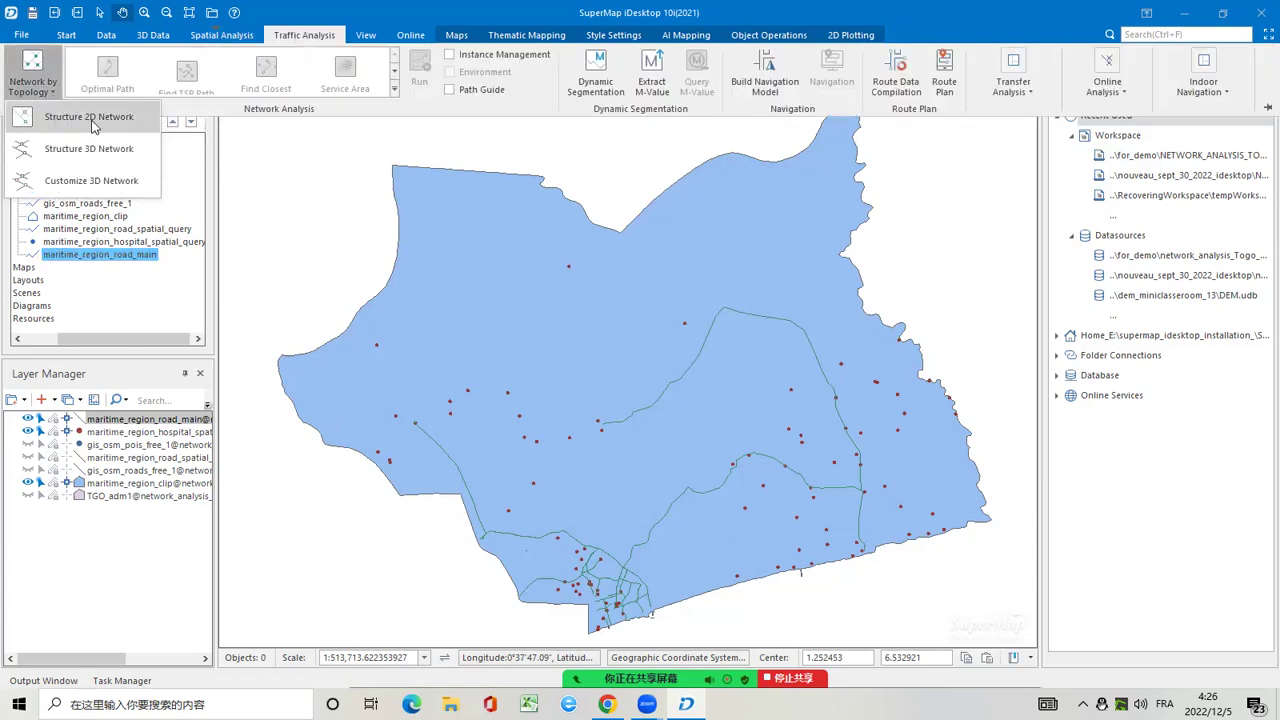
left_click(67, 117)
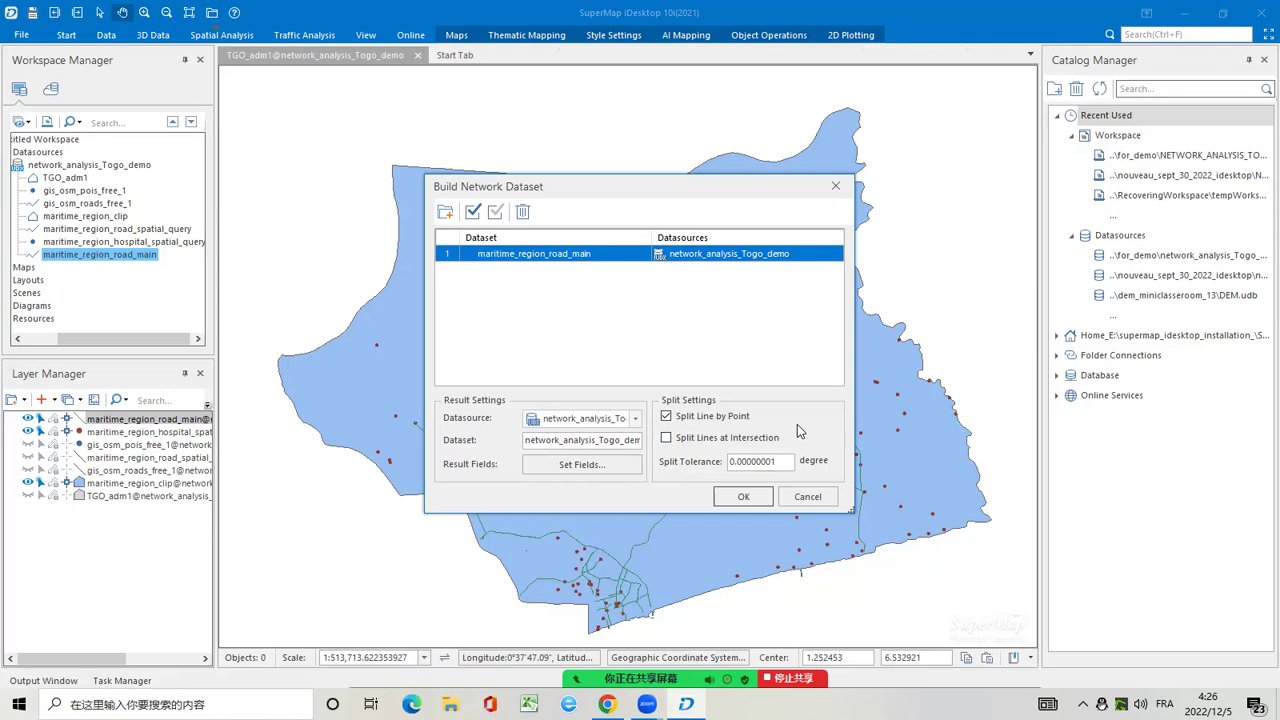
left_click(668, 439)
left_click(609, 443)
key("End")
type("_Network")
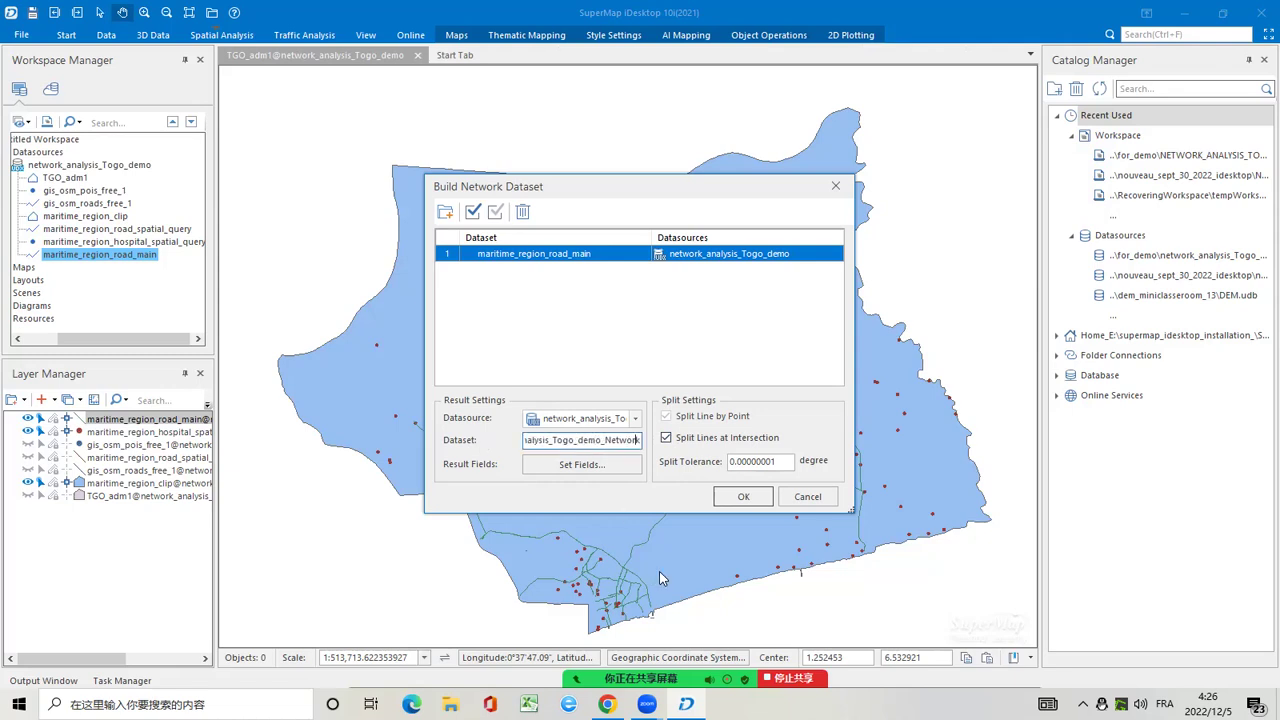
left_click(749, 501)
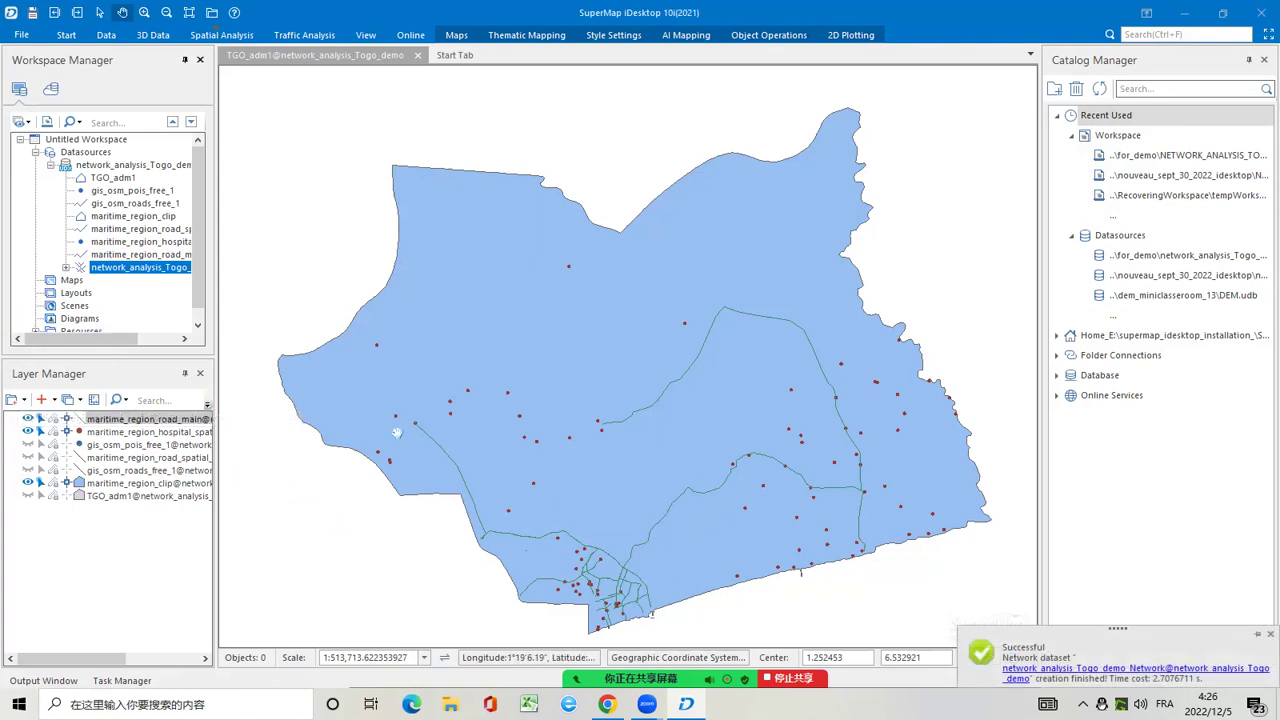
Hide the maritime_region_road_main layer and add the new network dataset to the current map
left_click(69, 268)
left_click(66, 269)
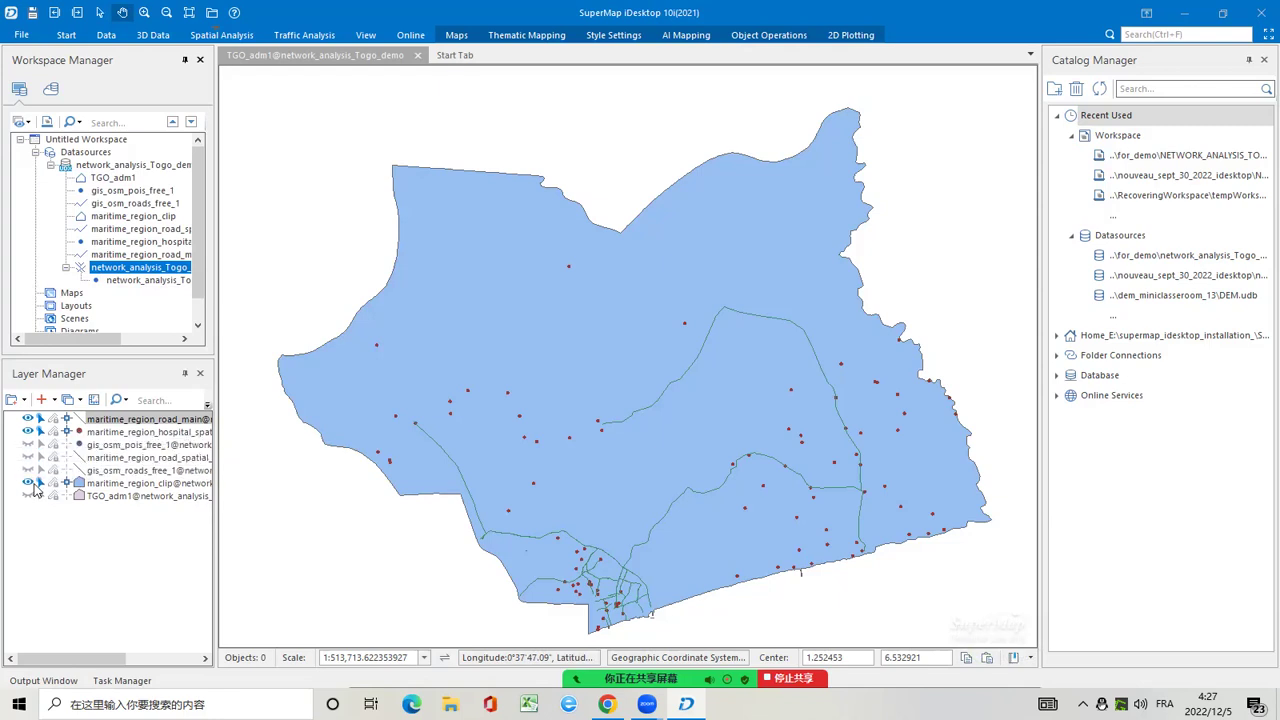
left_click(26, 419)
left_click(26, 419)
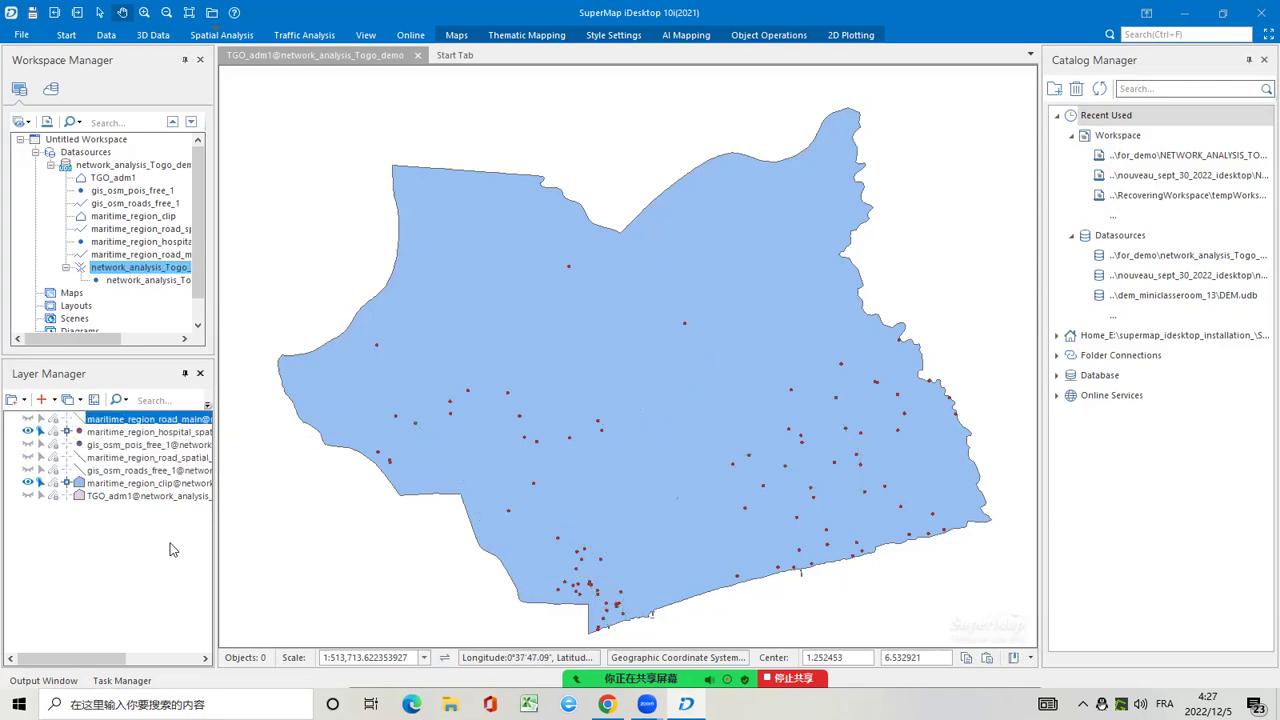
right_click(101, 270)
mouse_move(220, 316)
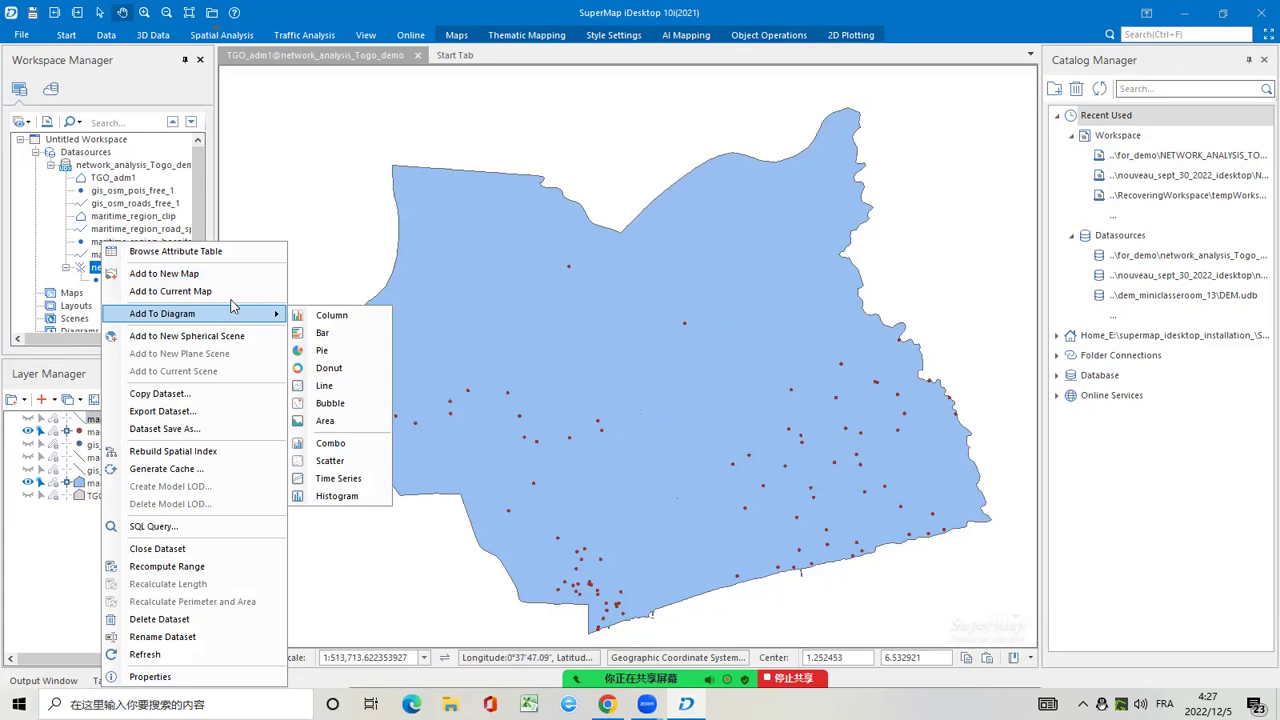
left_click(237, 290)
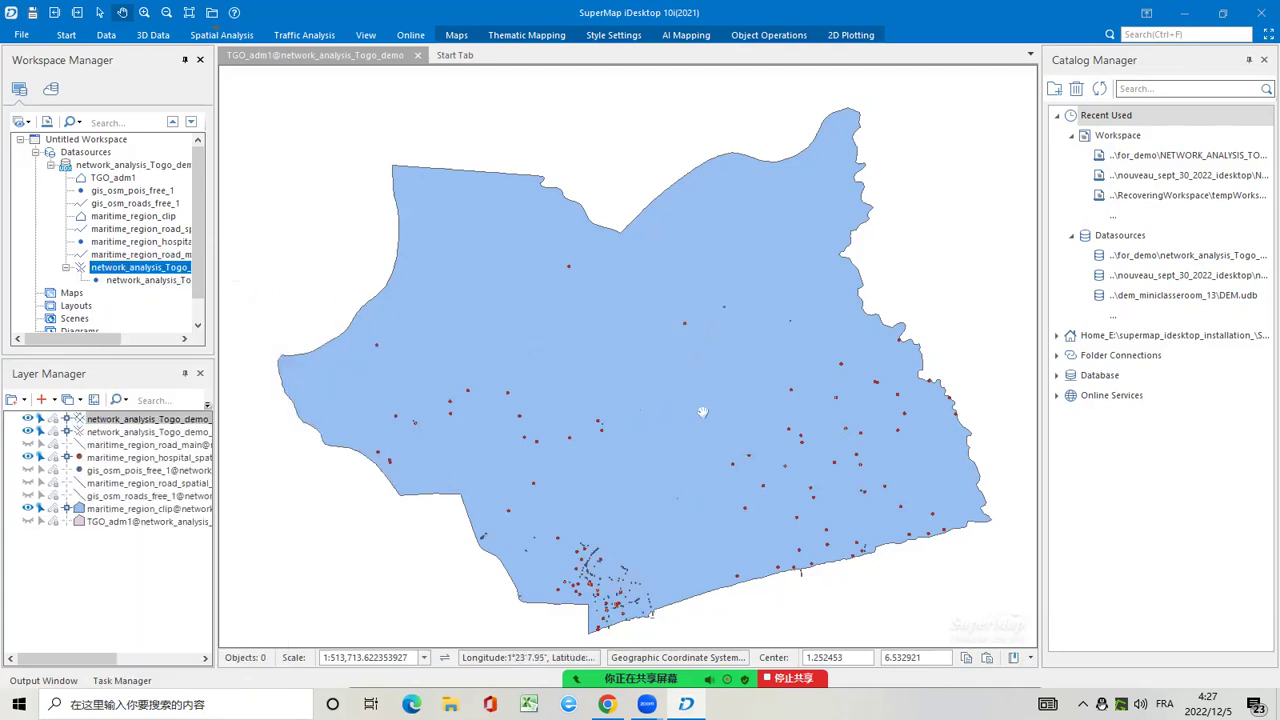
Move the maritime_region_hospital_spatial_query layer above all other layers and change its point symbol to the Hospital marker
left_click(137, 462)
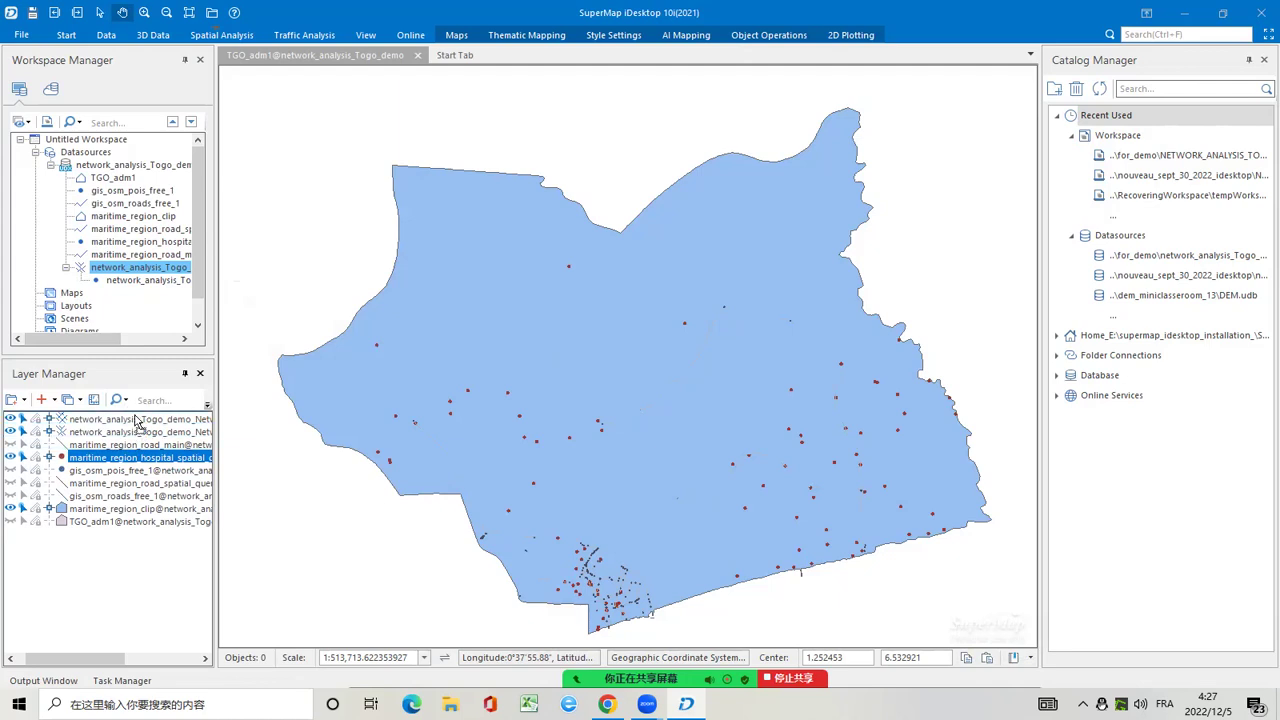
left_click_drag(137, 457, 137, 423)
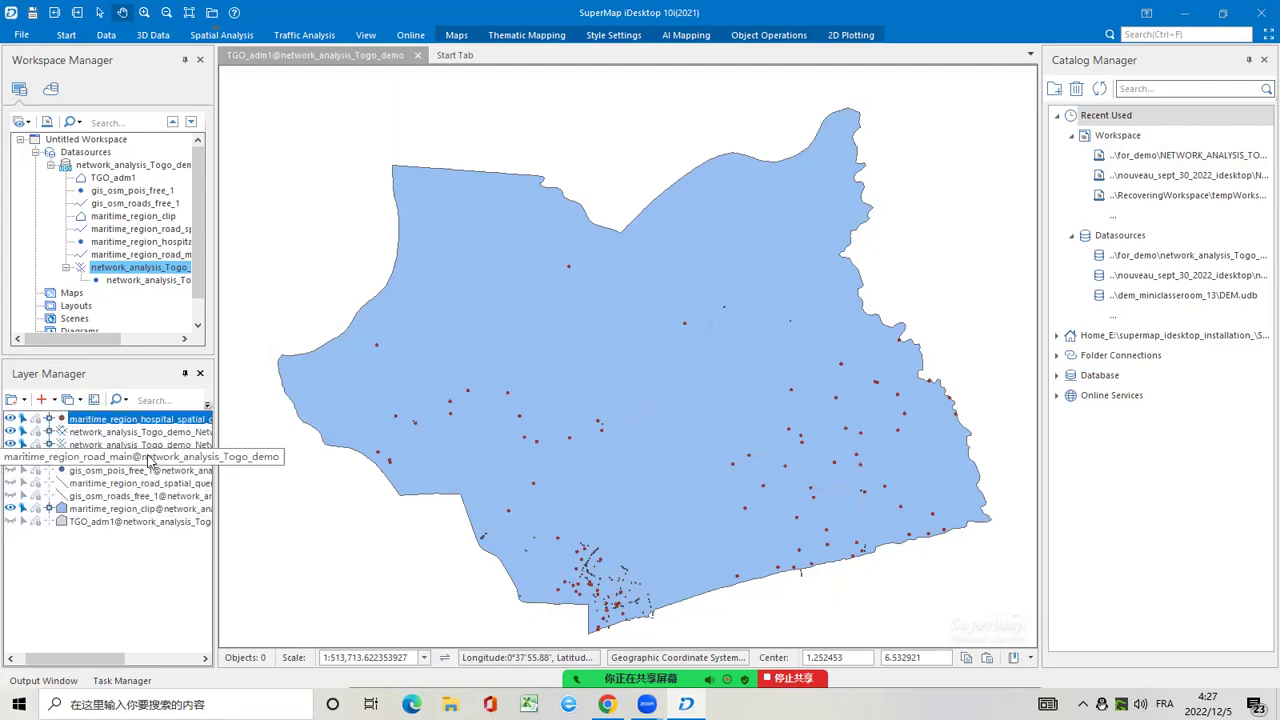
right_click(84, 422)
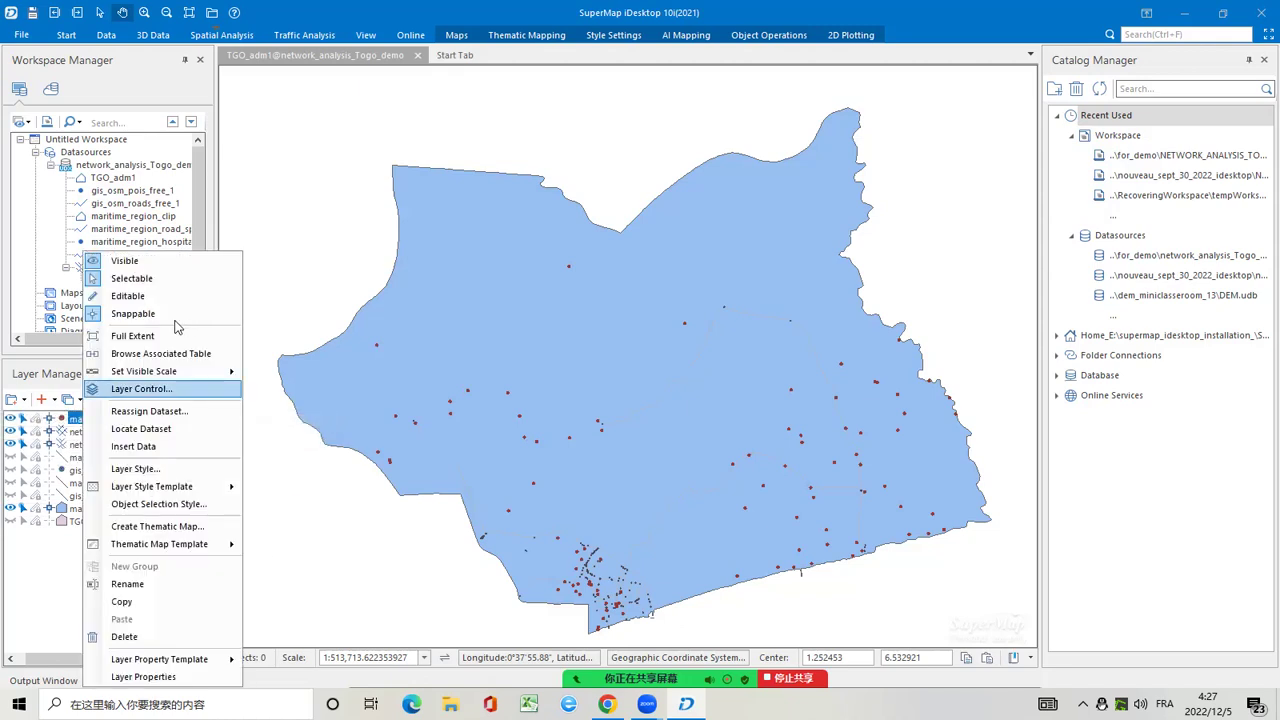
left_click(160, 468)
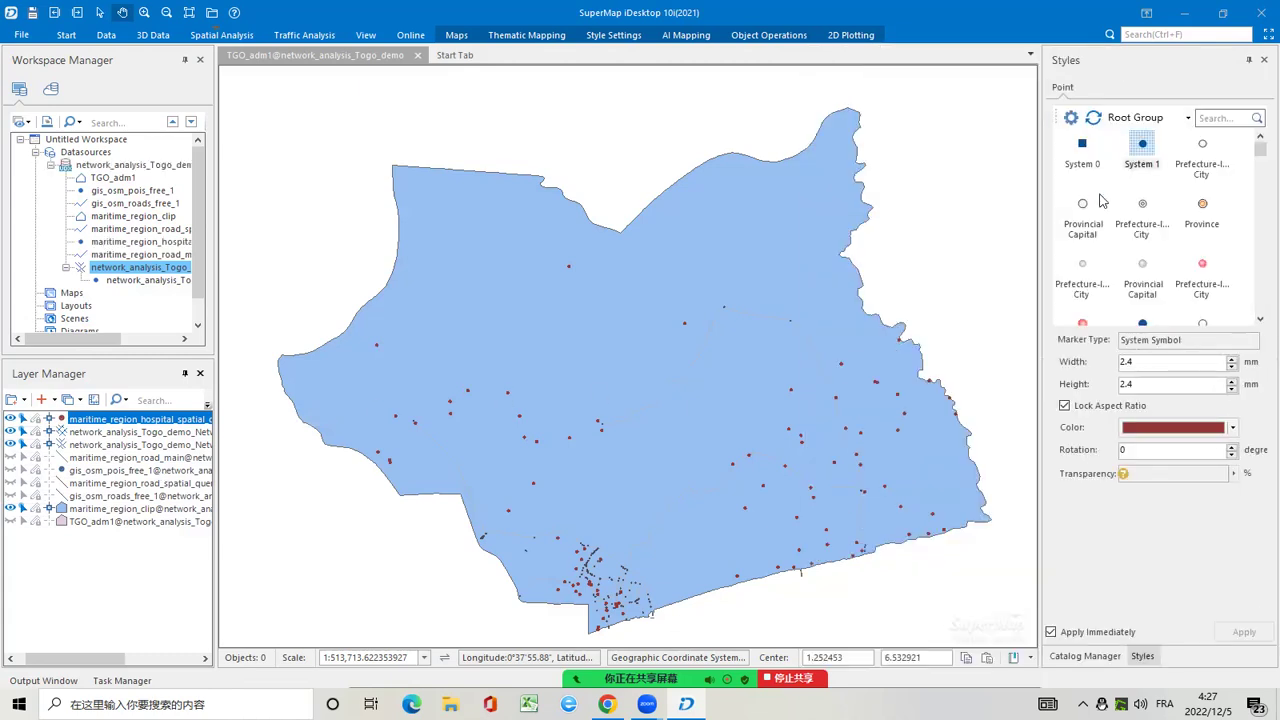
left_click(1071, 117)
left_click_drag(785, 196, 788, 488)
left_click(666, 425)
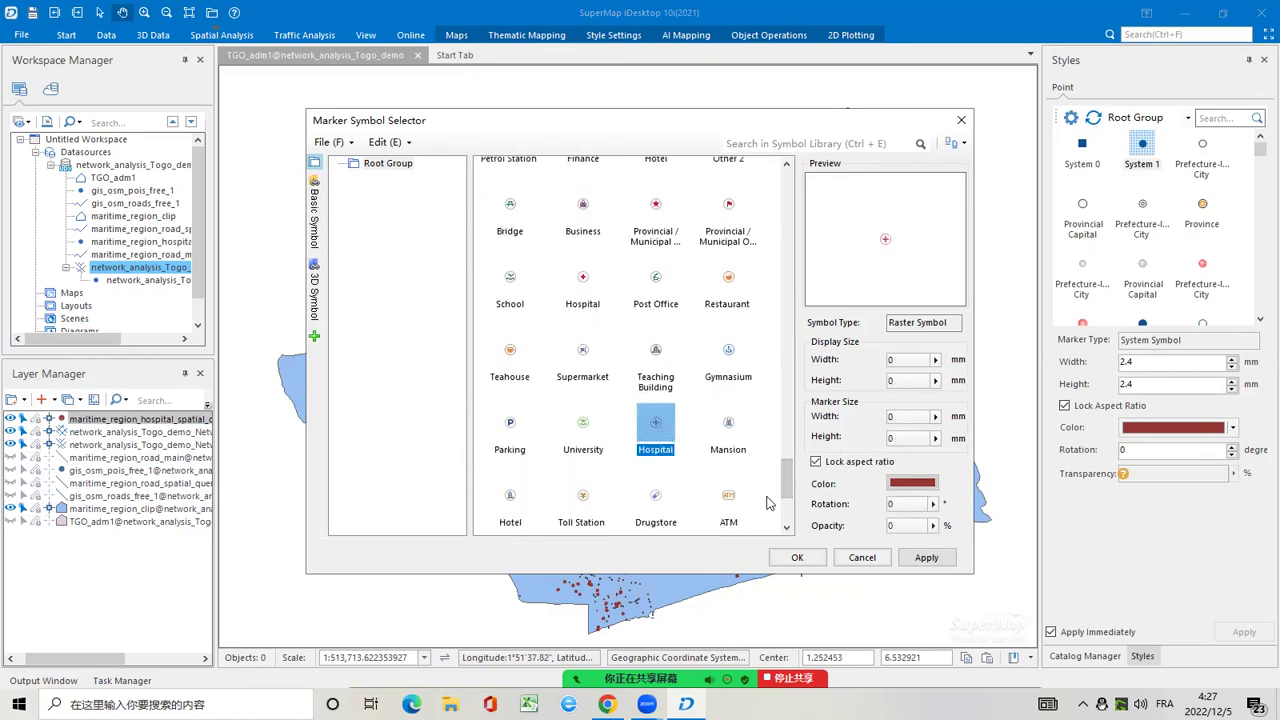
left_click(797, 557)
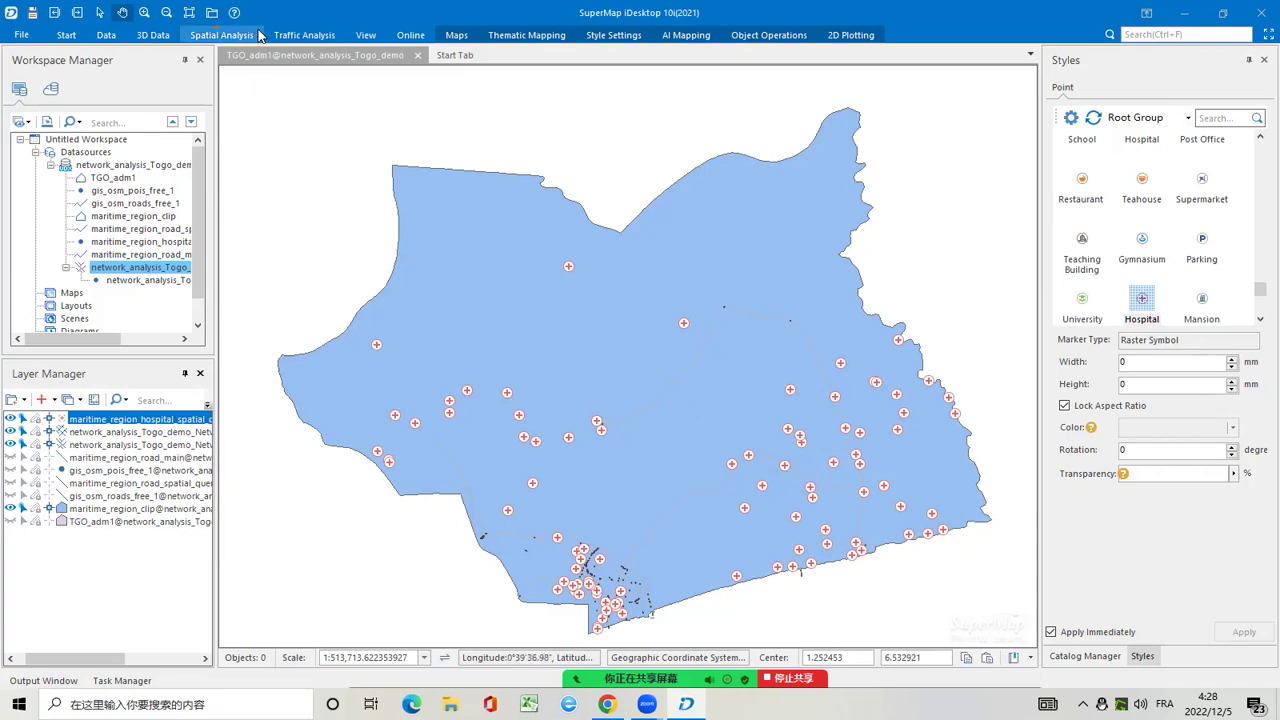
Start a Service Area Analysis on the network dataset and check its analysis settings without changing them
left_click(298, 37)
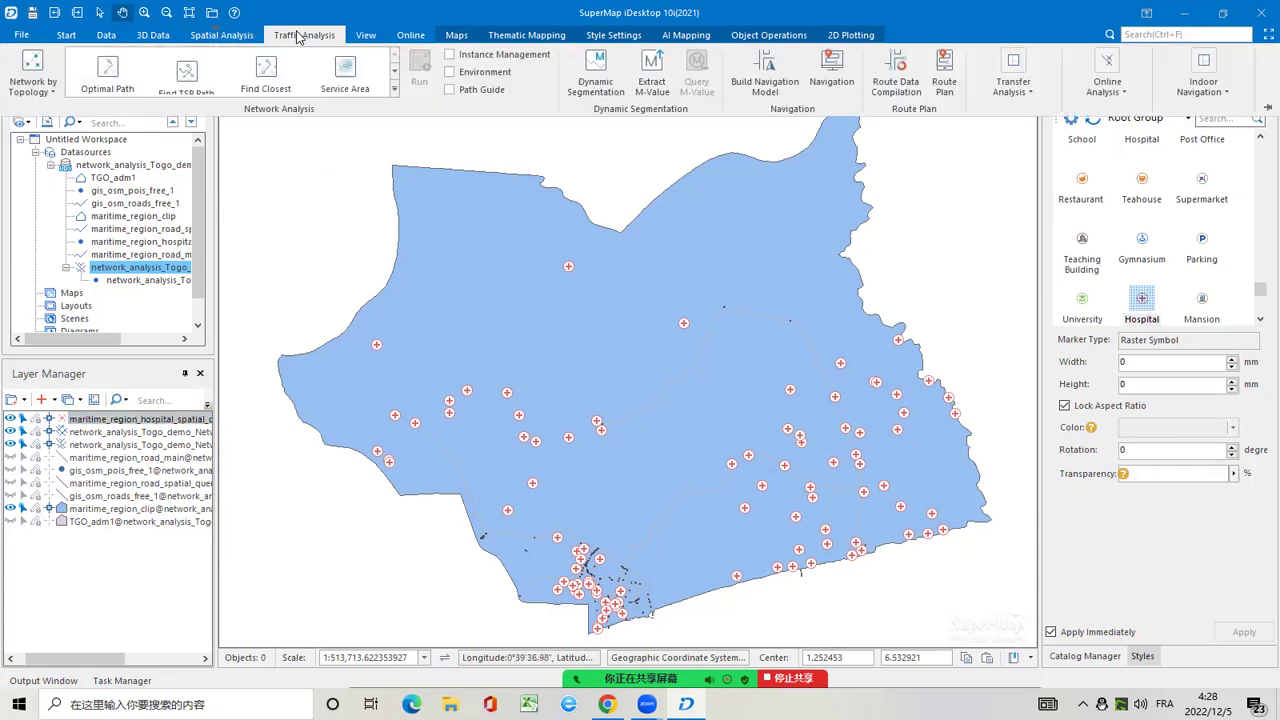
left_click(395, 91)
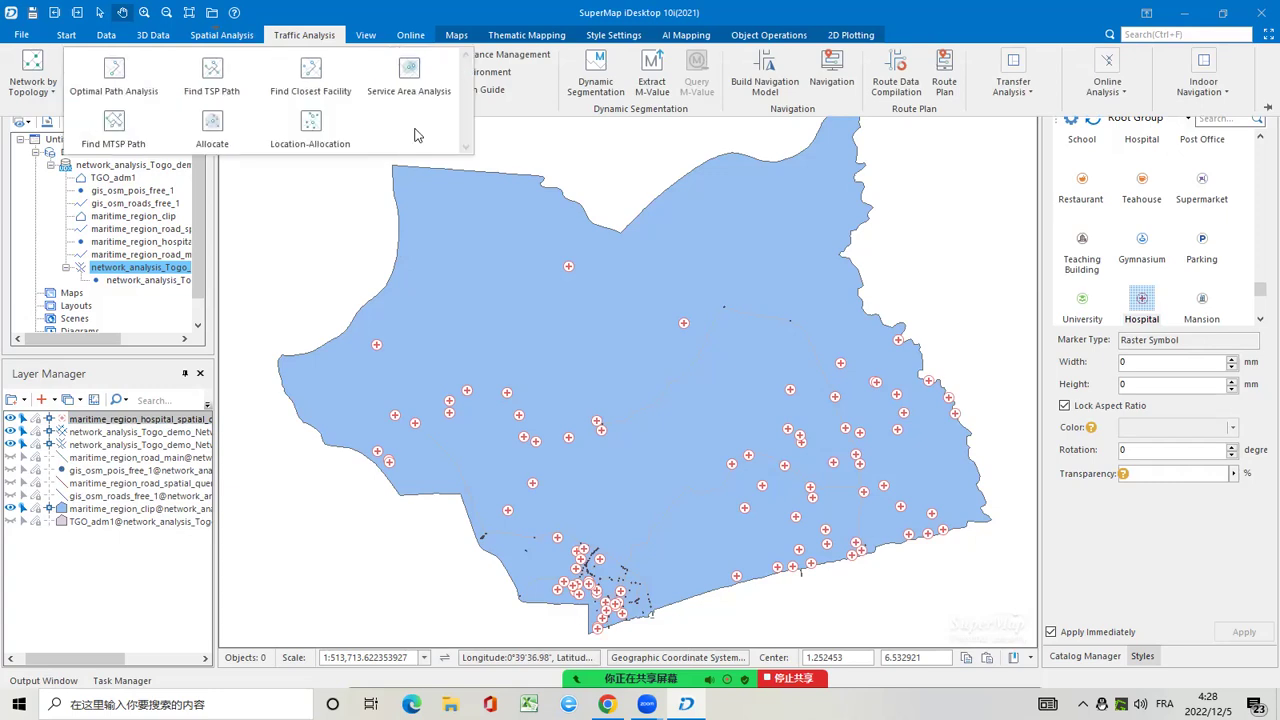
left_click(410, 72)
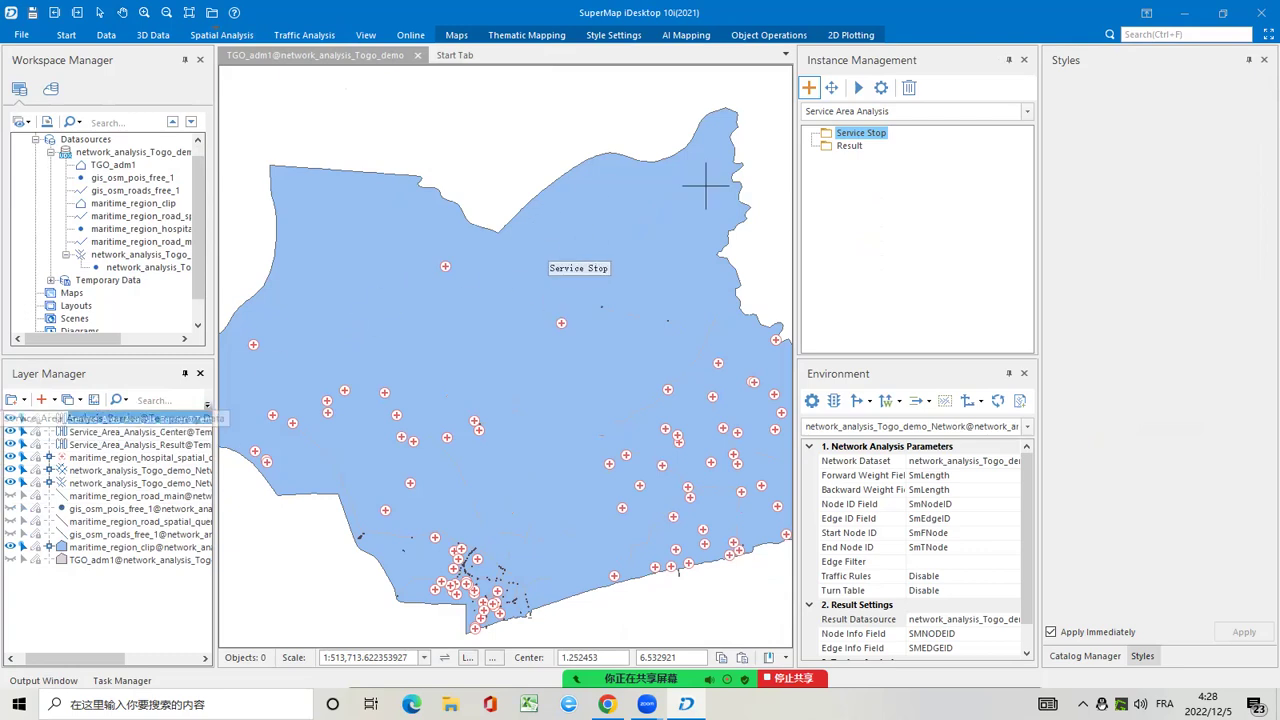
left_click(810, 89)
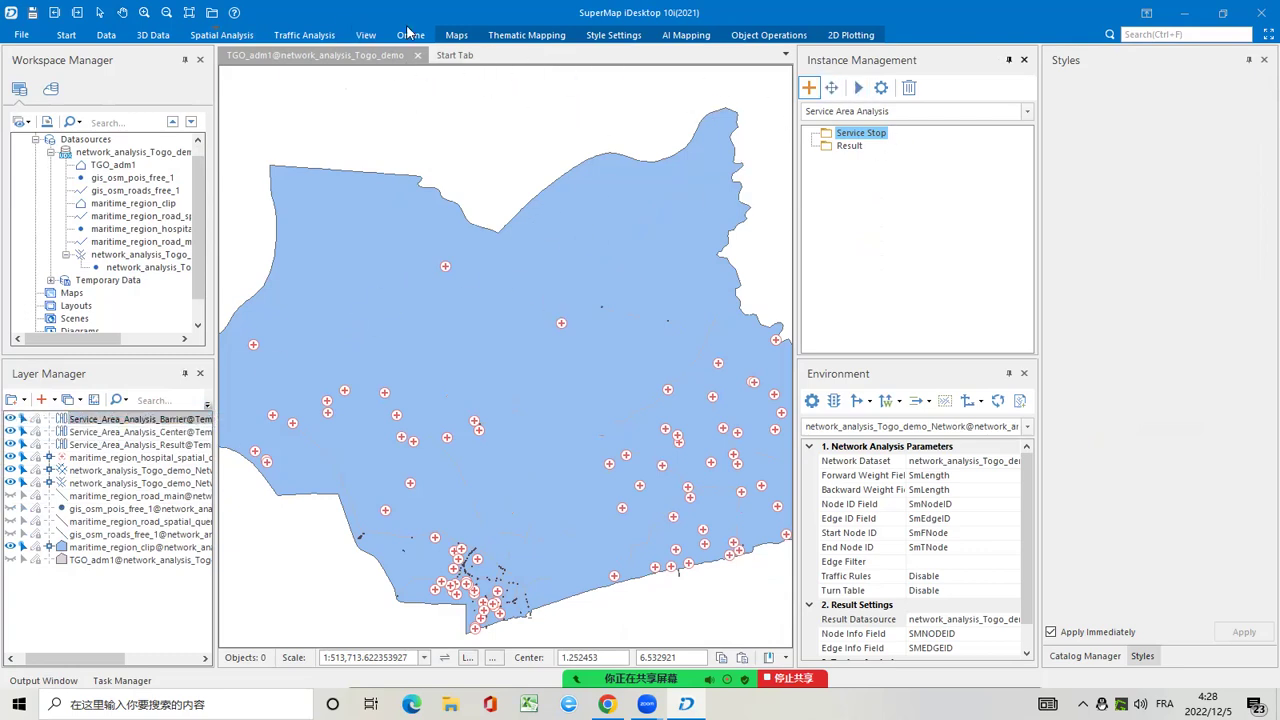
left_click(297, 36)
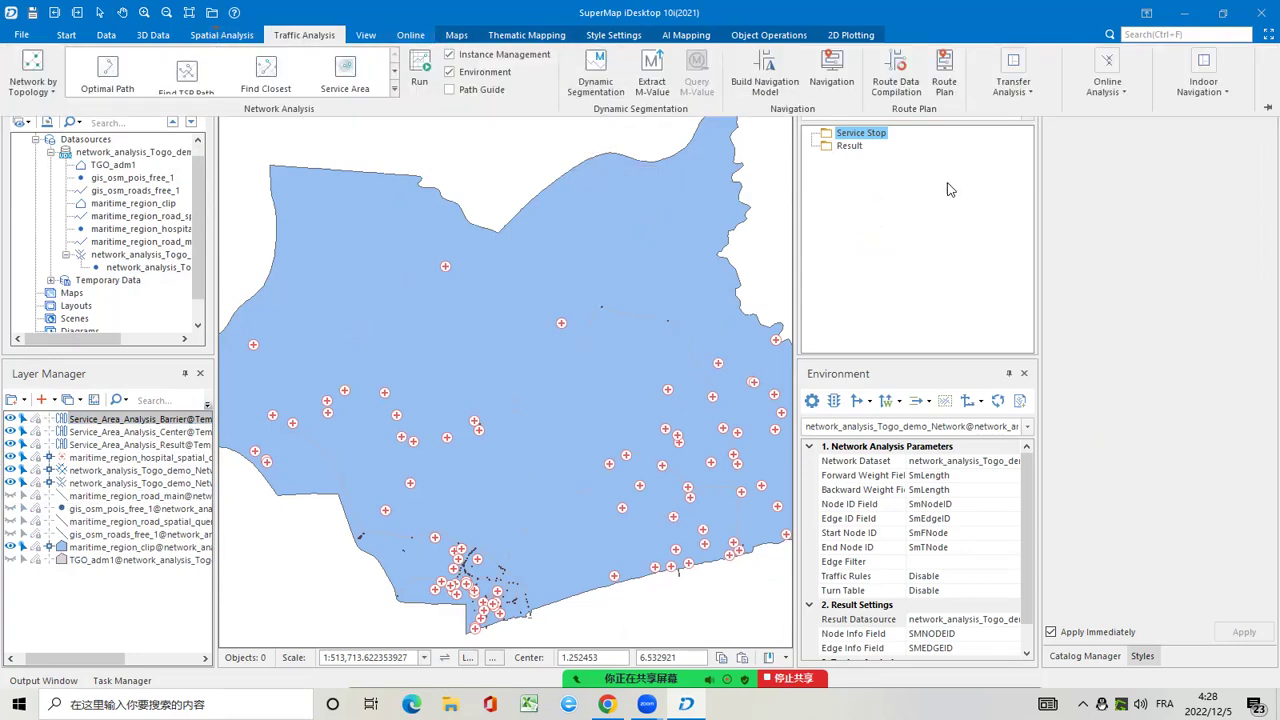
left_click(536, 10)
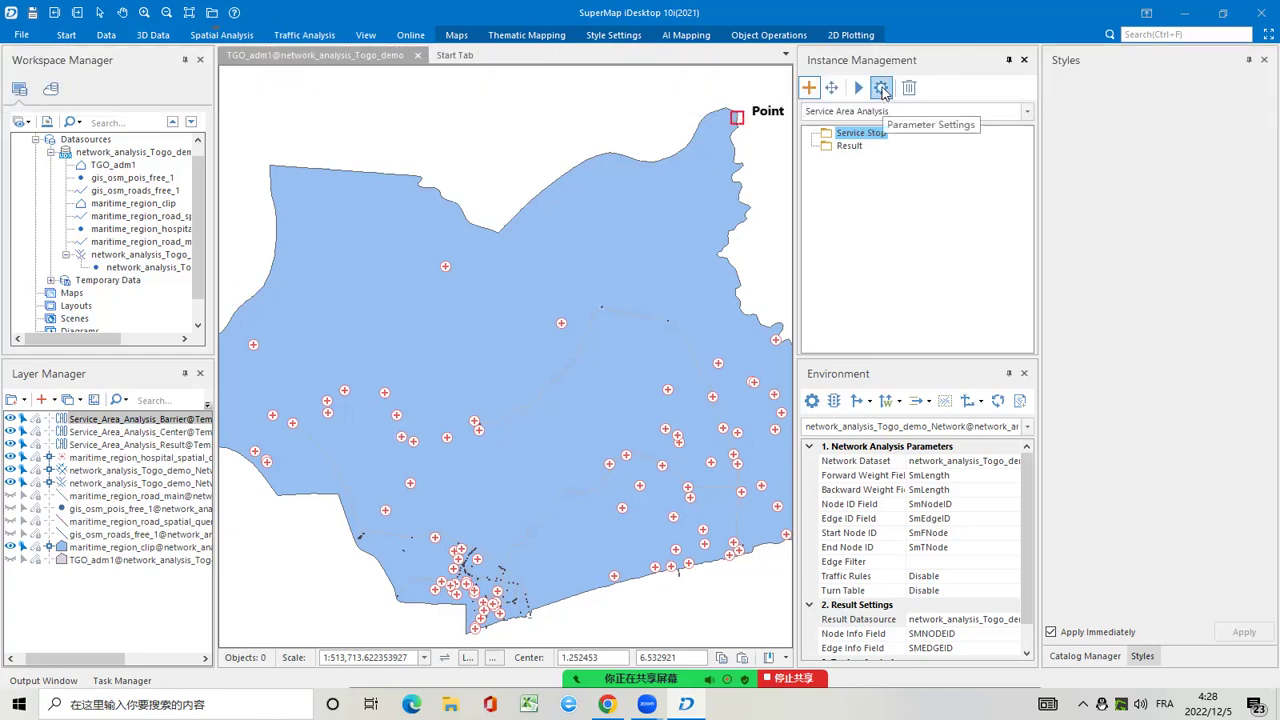
left_click(881, 89)
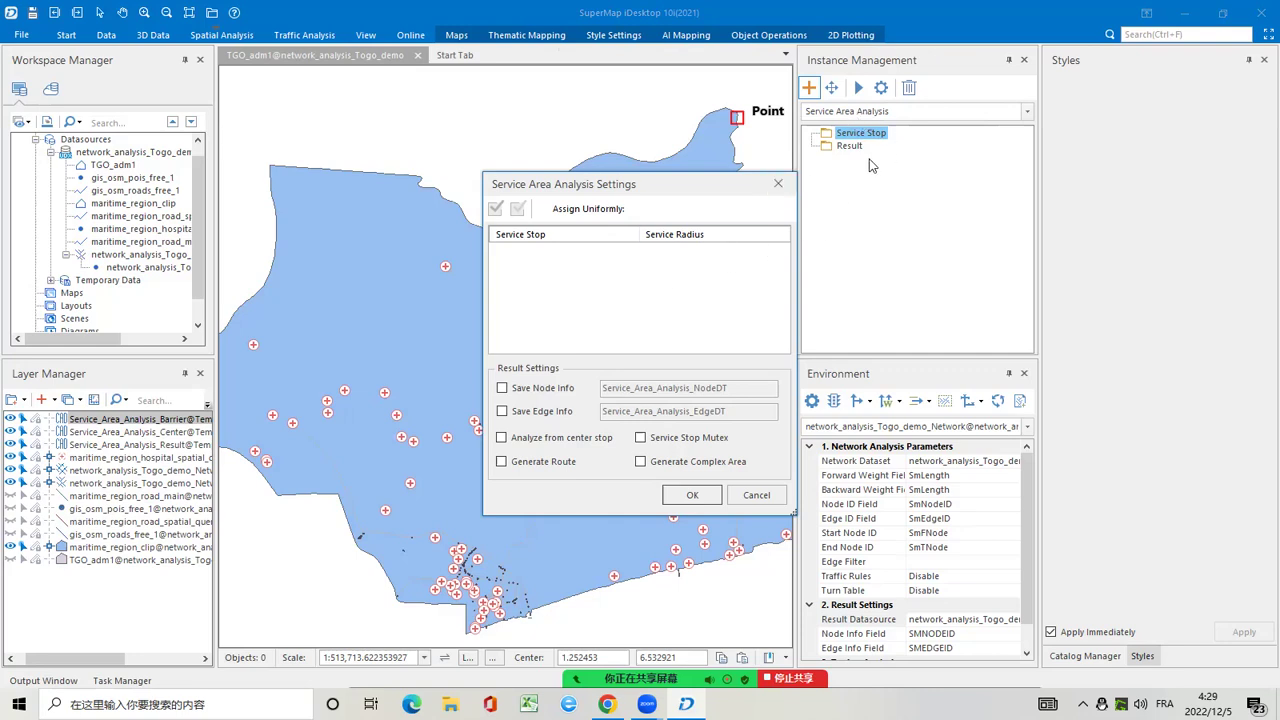
left_click(779, 185)
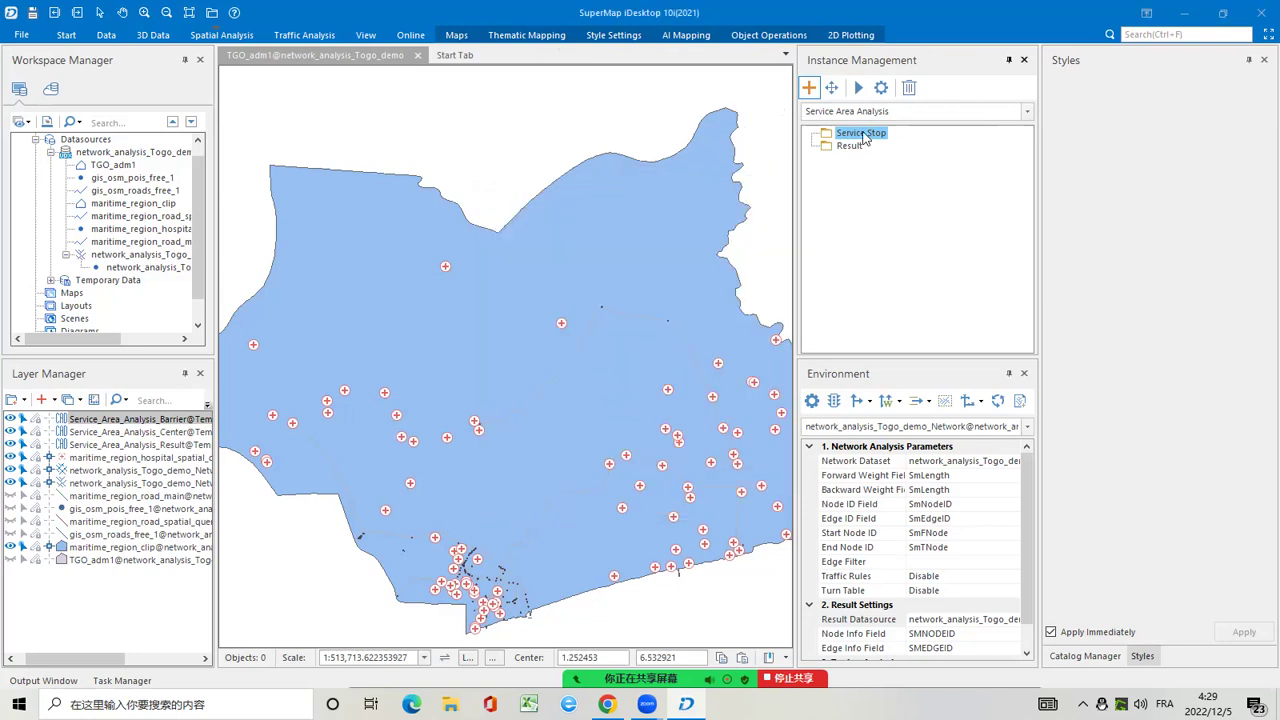
Import the maritime_region_hospital_spatial_query points as service stops, with osm_id as the name field and existing stops cleared
right_click(864, 135)
left_click(909, 181)
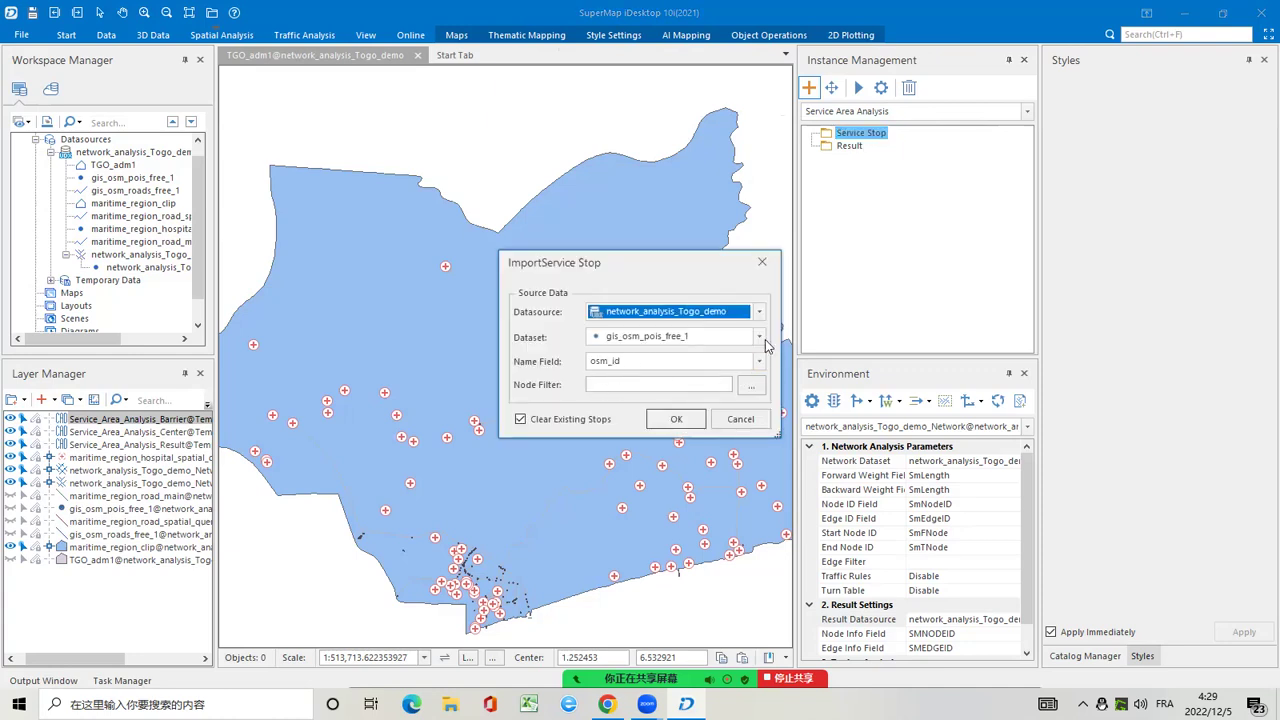
left_click(760, 337)
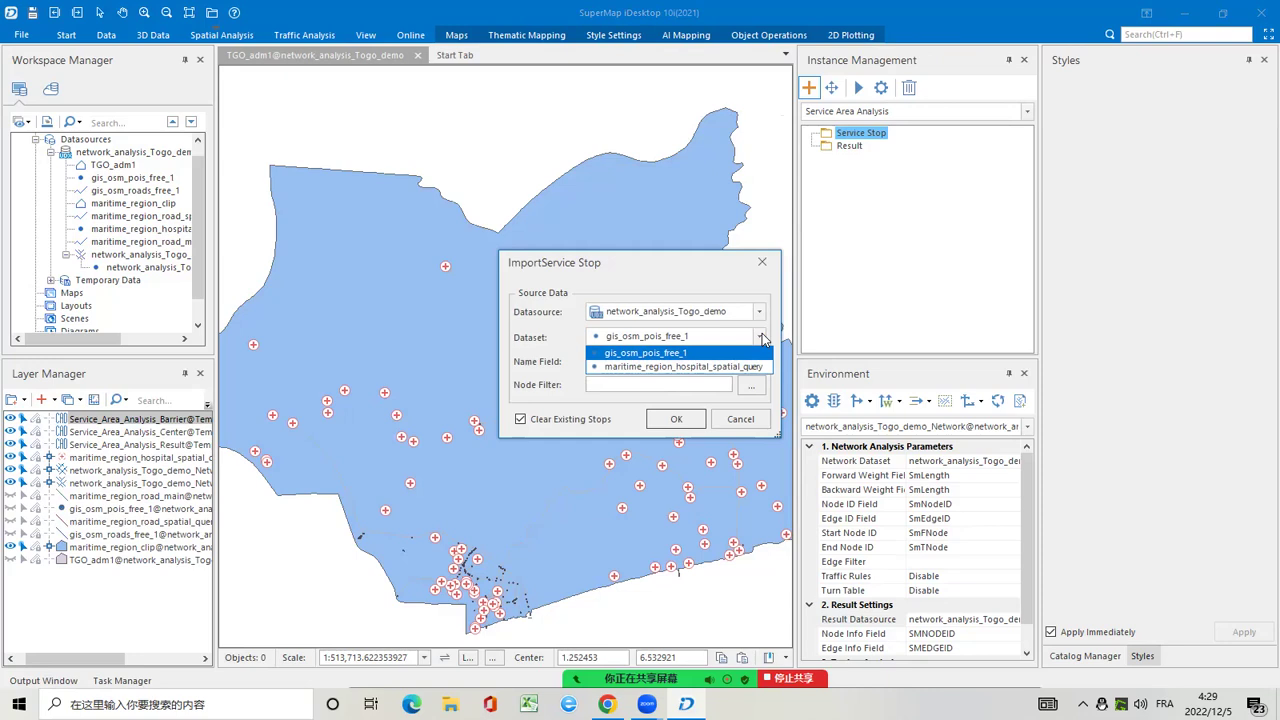
left_click(678, 367)
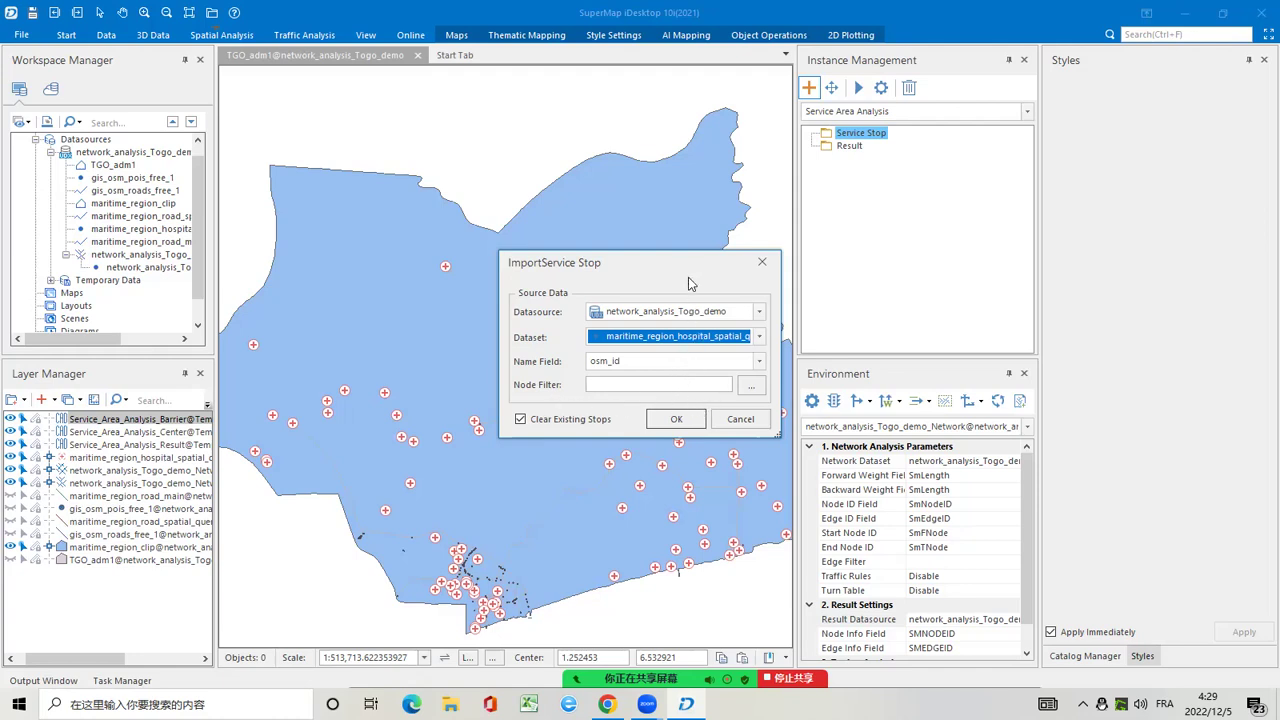
left_click_drag(685, 264, 664, 139)
left_click(653, 298)
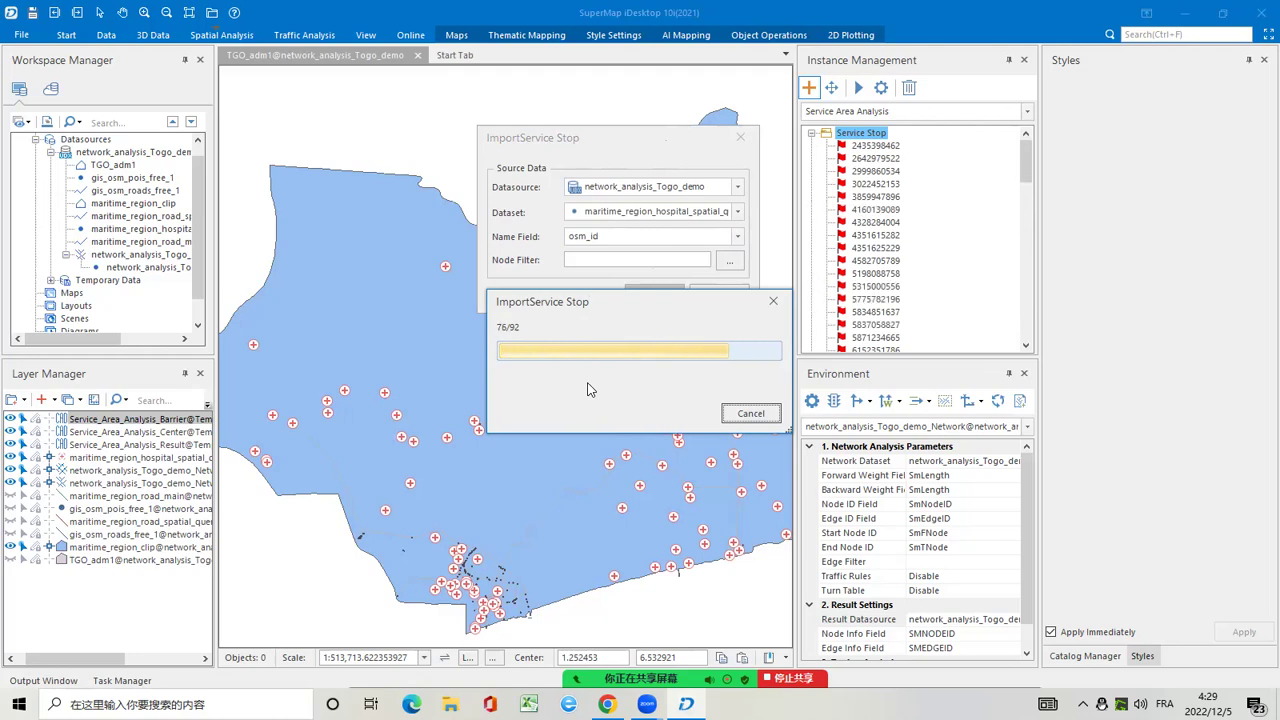
Set the service radius of the first listed service stop to 3000 in the Service Area Analysis settings
left_click(881, 89)
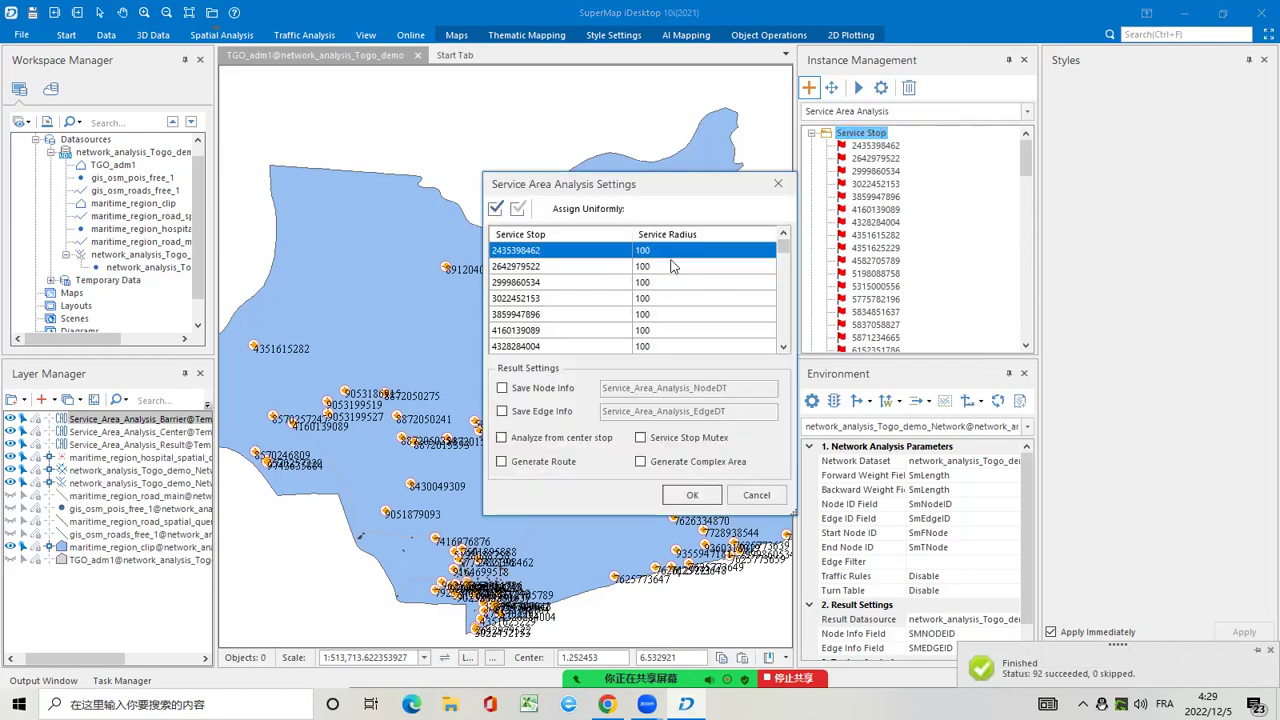
left_click(666, 251)
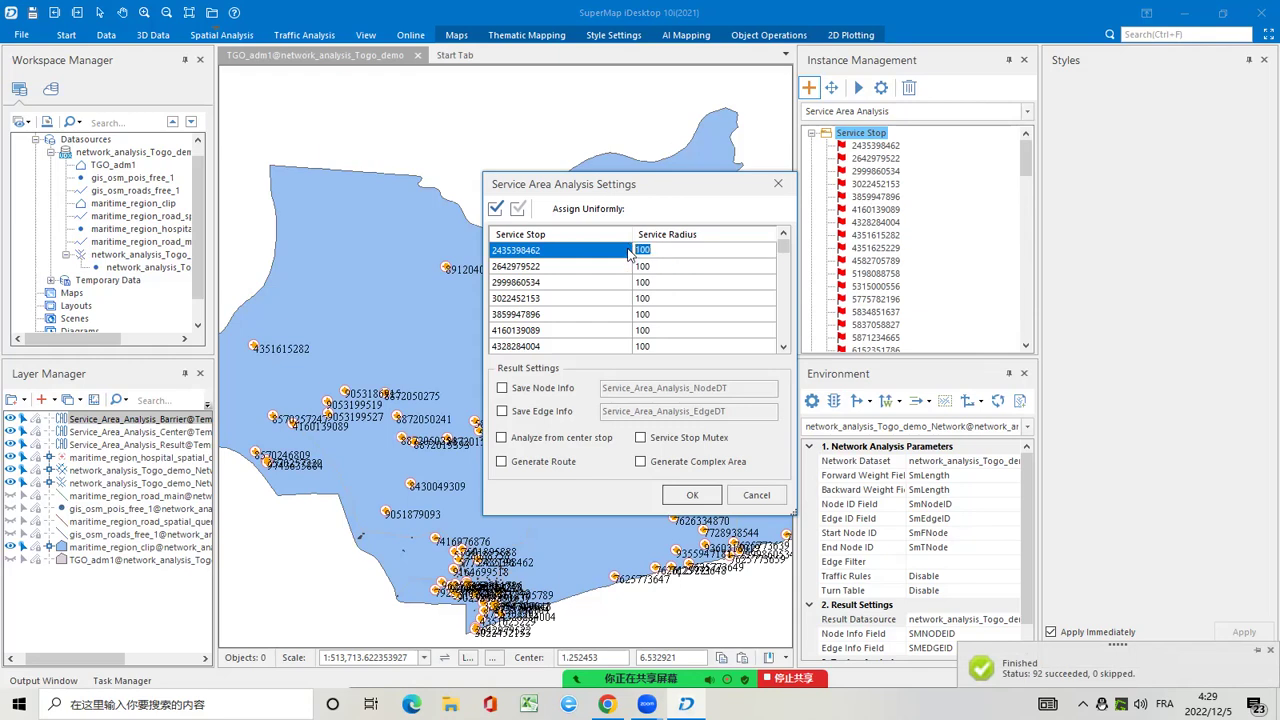
type("3000")
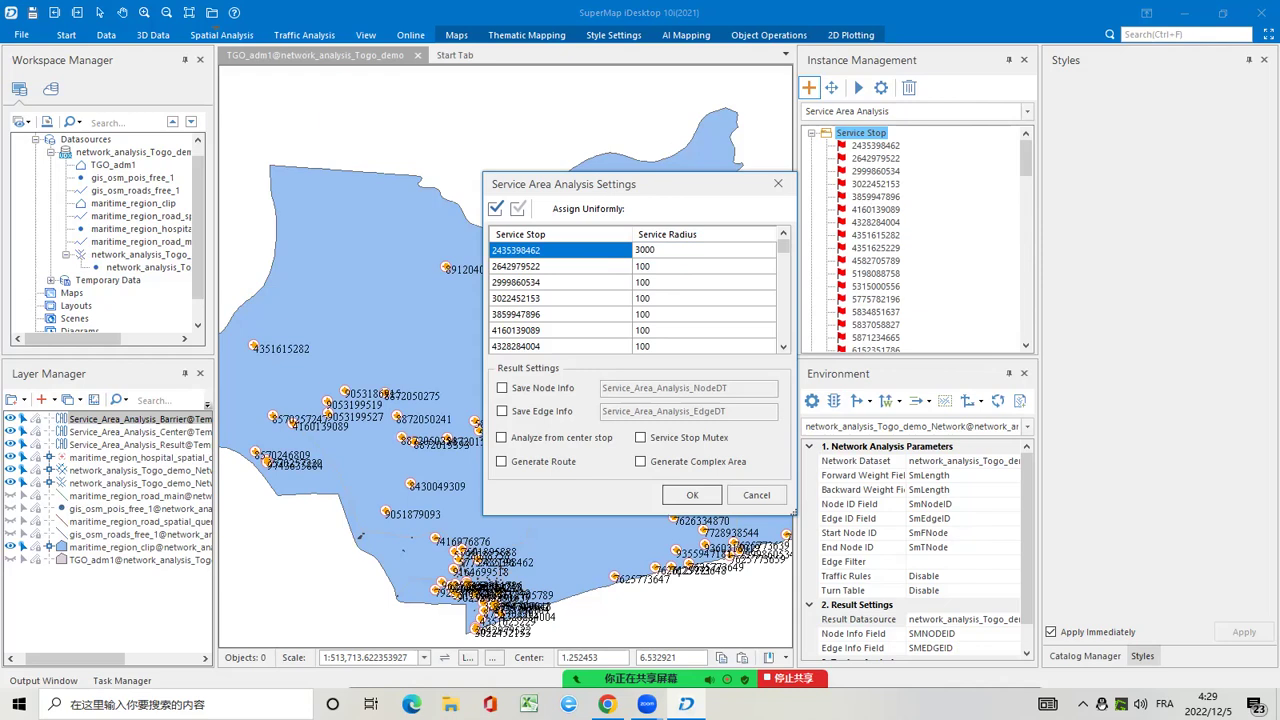
left_click(672, 266)
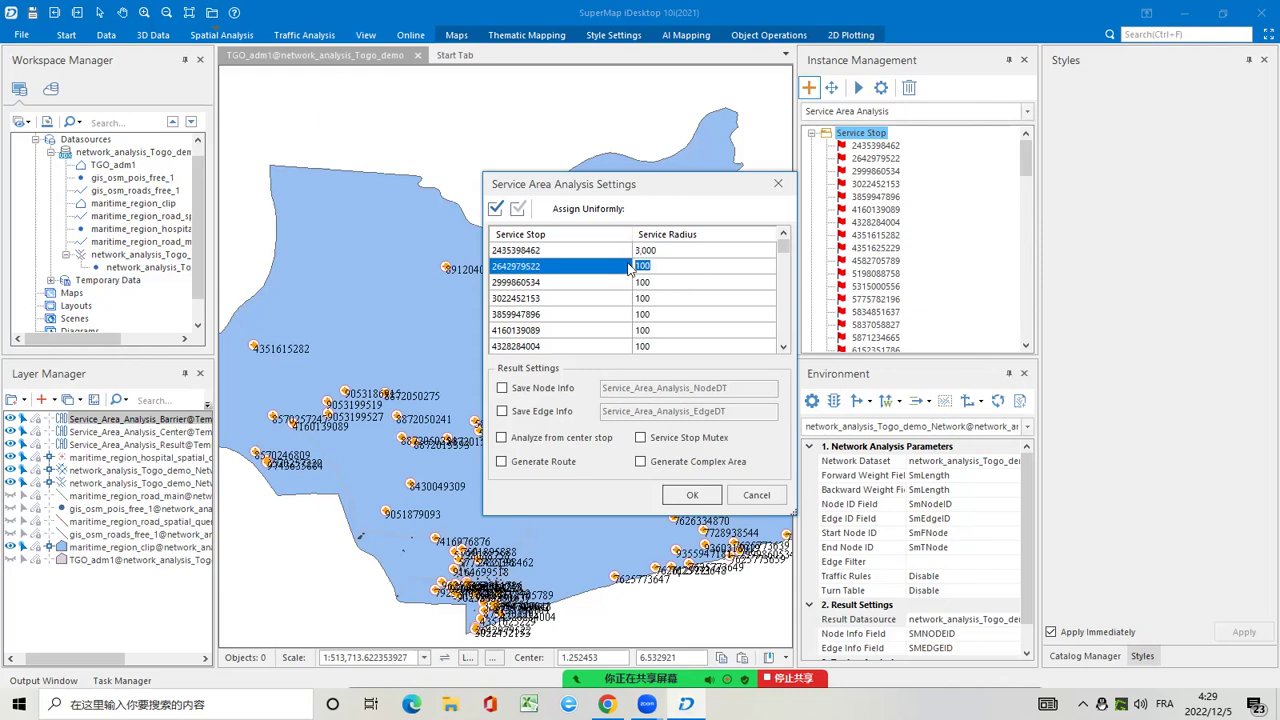
left_click(685, 251)
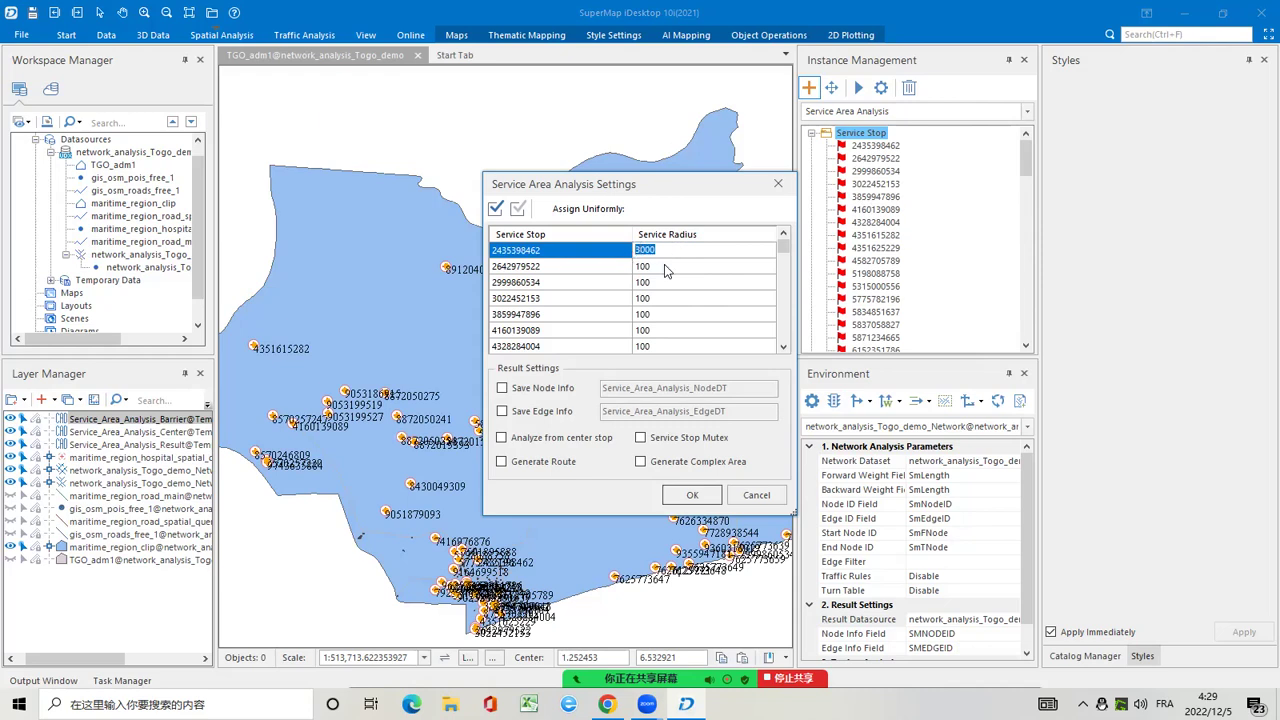
Copy the 3000 service radius to the second listed service stop, removing the surplus pasted characters
left_click(665, 264)
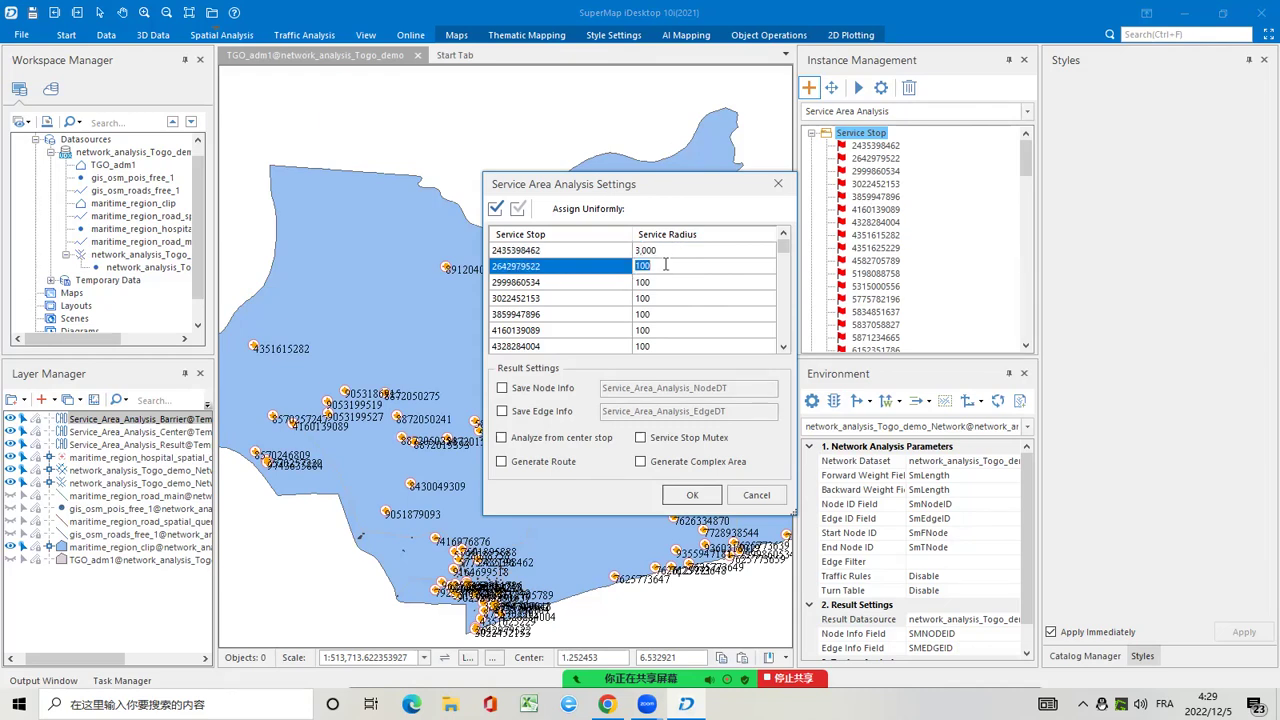
key("ctrl+v")
key("BackSpace")
key("BackSpace")
key("BackSpace")
key("BackSpace")
key("BackSpace")
key("BackSpace")
key("BackSpace")
key("BackSpace")
key("BackSpace")
key("BackSpace")
key("BackSpace")
Paste the service radius into the third listed service stop and trim the entry to 3000
left_click(667, 282)
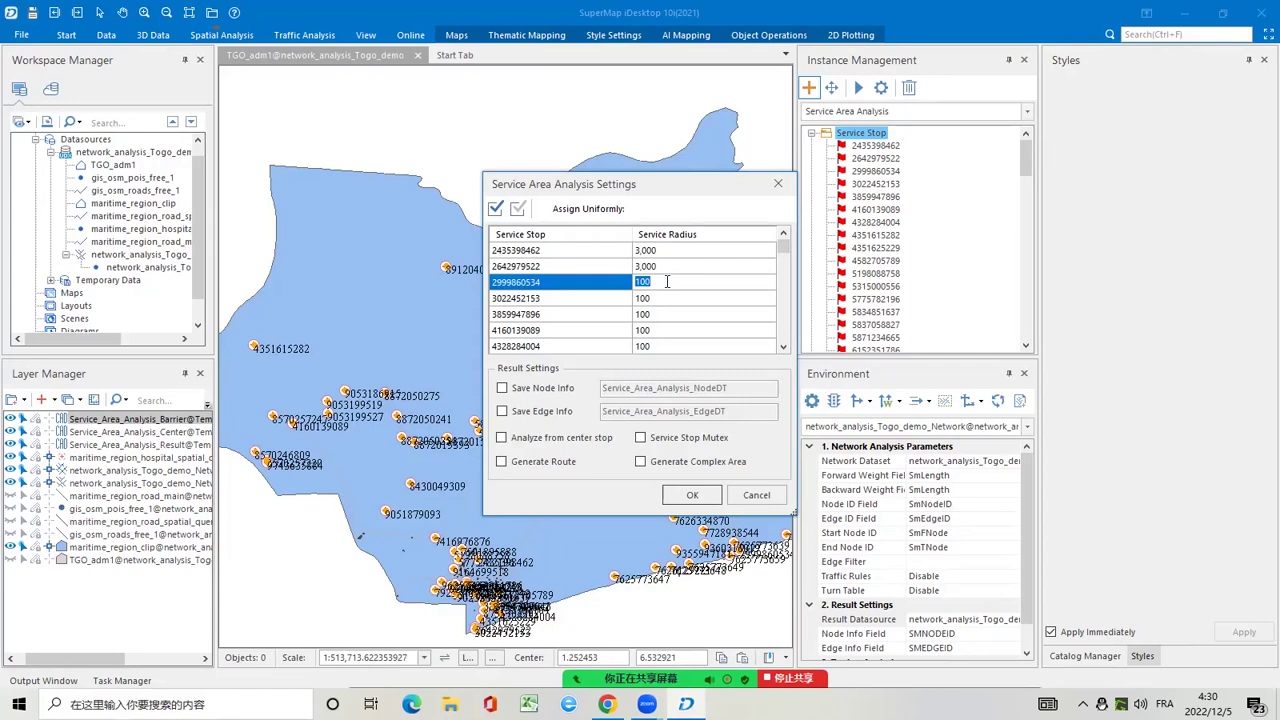
key("ctrl+v")
left_click(704, 283)
key("BackSpace")
key("BackSpace")
key("BackSpace")
key("BackSpace")
key("BackSpace")
key("BackSpace")
key("BackSpace")
key("BackSpace")
key("BackSpace")
key("BackSpace")
key("BackSpace")
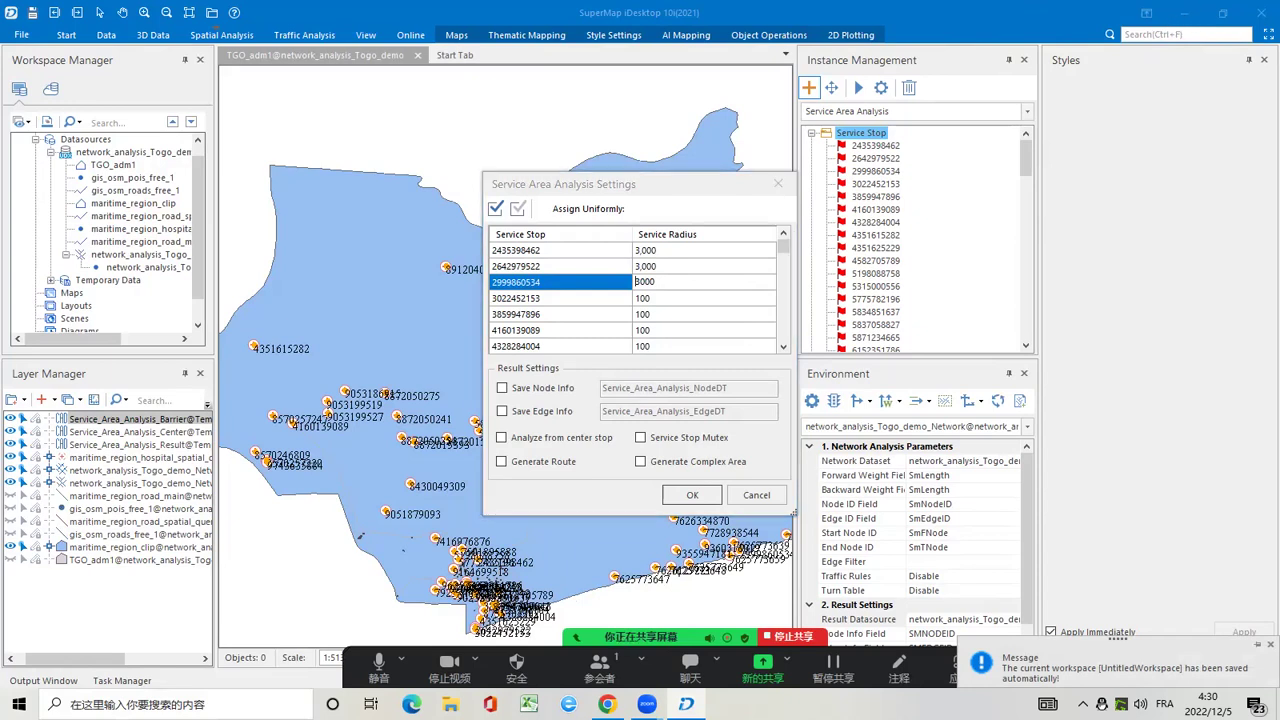
Switch to Excel, enter 3000 in cell H3, copy that value and return to SuperMap iDesktop
left_click(529, 704)
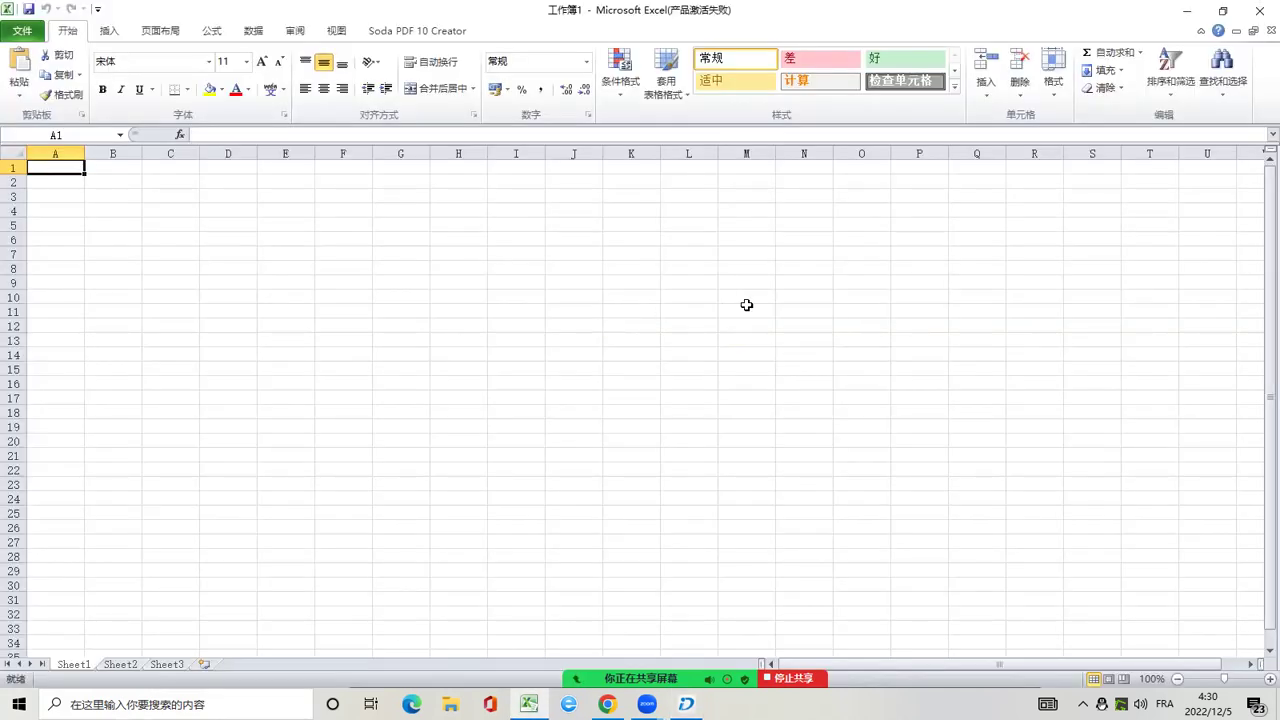
double_click(463, 197)
type("3000")
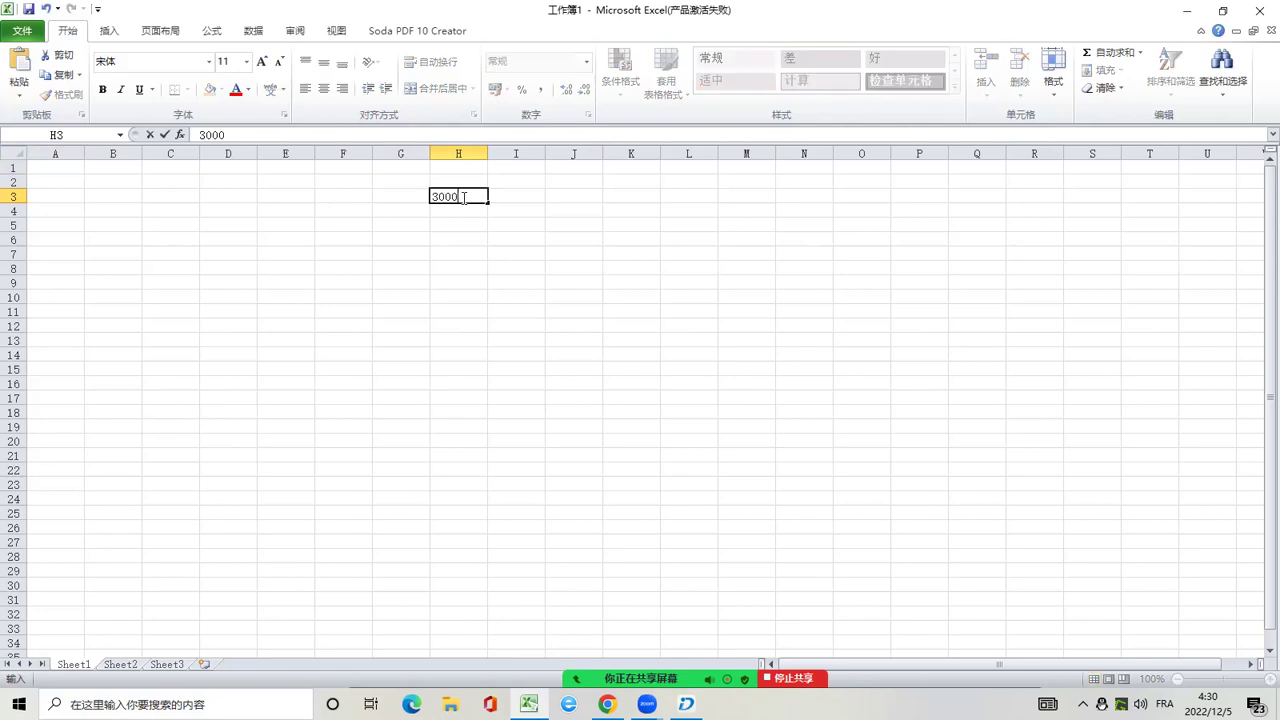
left_click_drag(460, 197, 428, 194)
key("ctrl+c")
left_click(1188, 14)
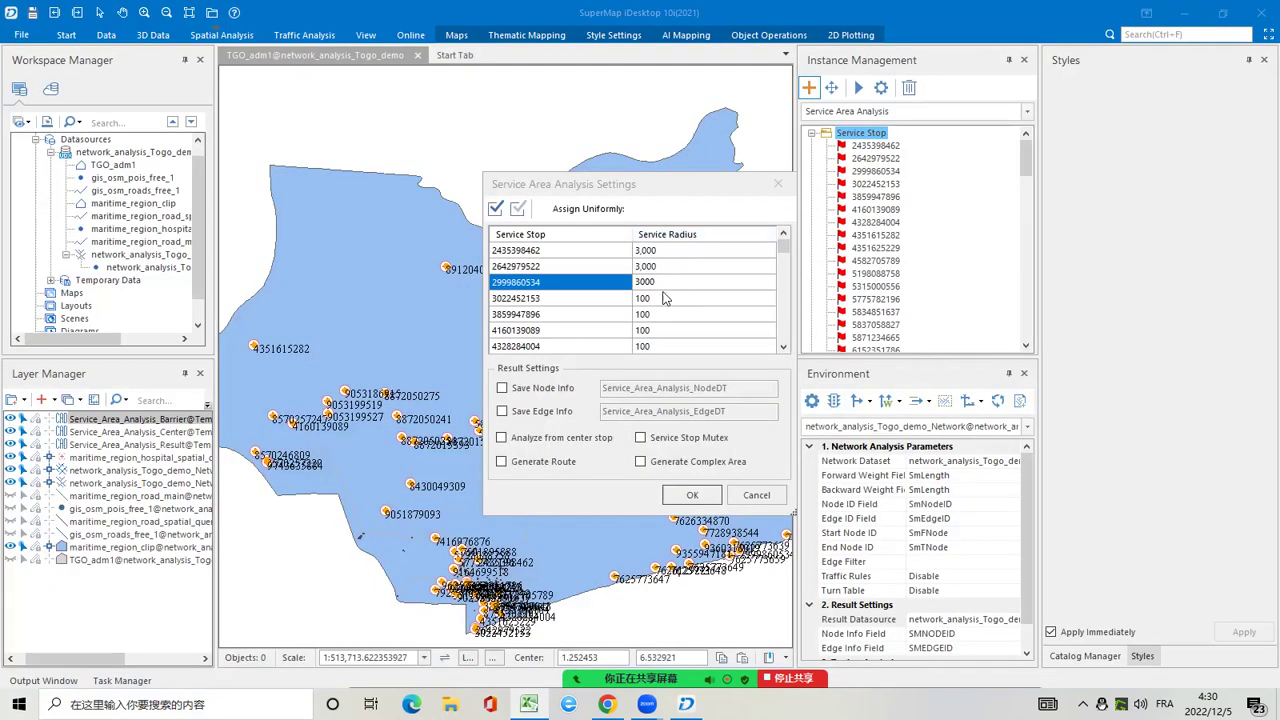
left_click(660, 296)
double_click(660, 296)
key("ctrl+v")
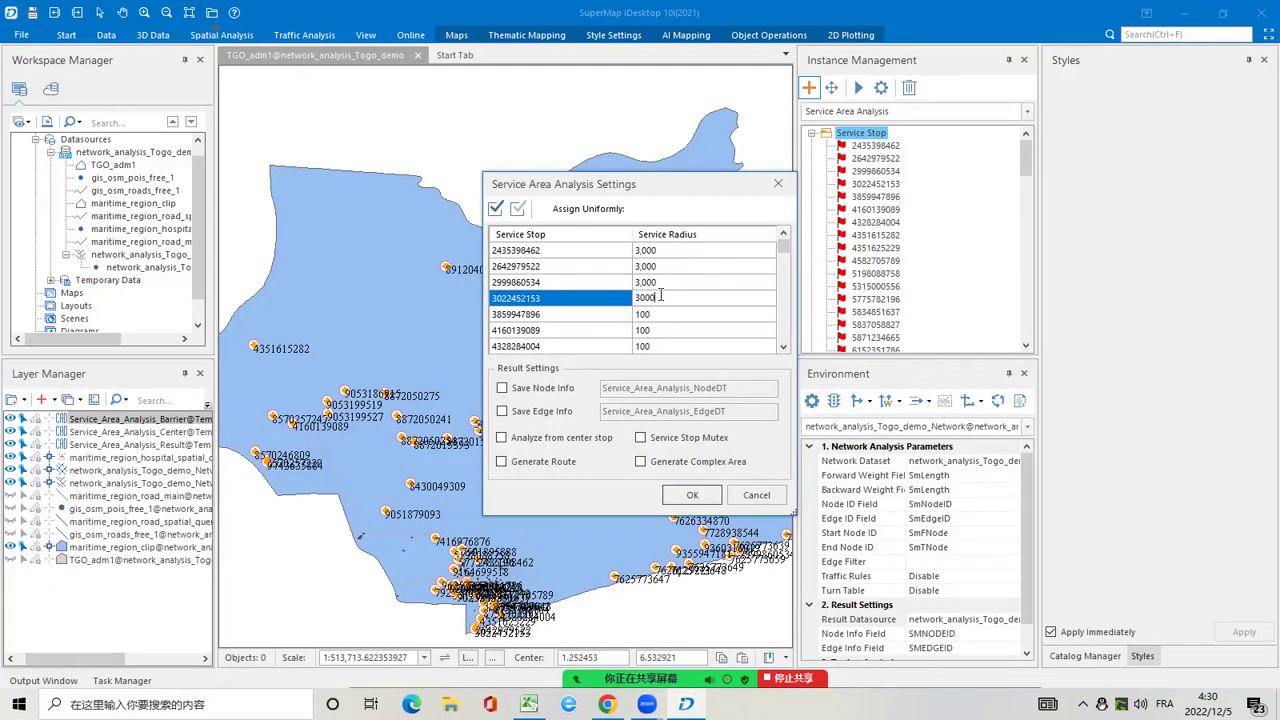
double_click(657, 313)
key("ctrl+v")
double_click(648, 329)
key("ctrl+v")
double_click(682, 346)
key("ctrl+v")
scroll(785, 352, "down", 5)
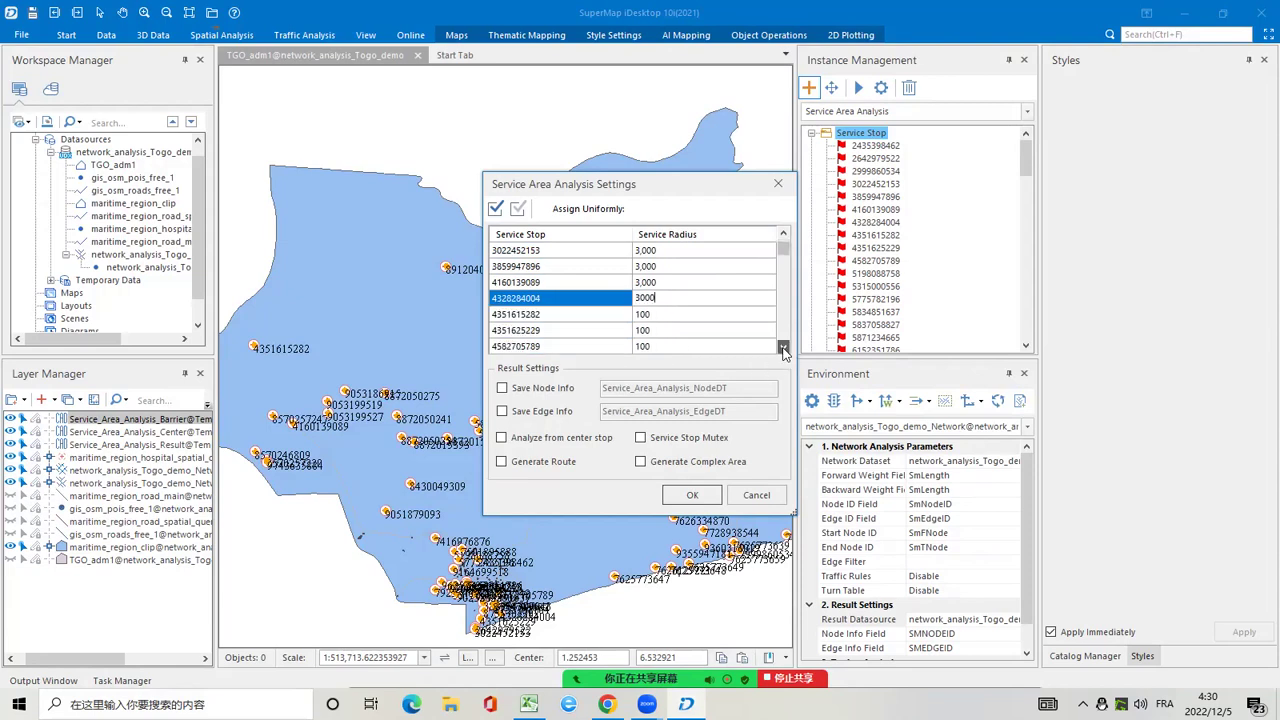
double_click(677, 281)
key("ctrl+v")
double_click(681, 296)
key("ctrl+v")
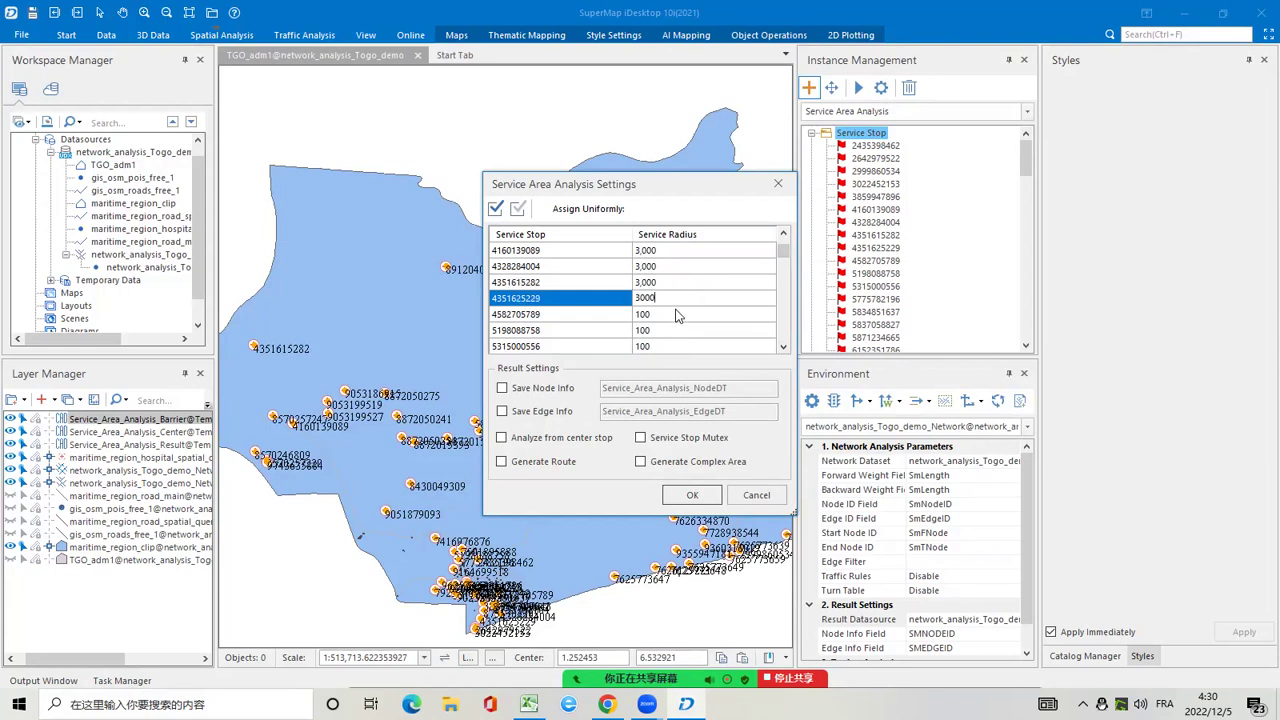
double_click(677, 312)
key("ctrl+v")
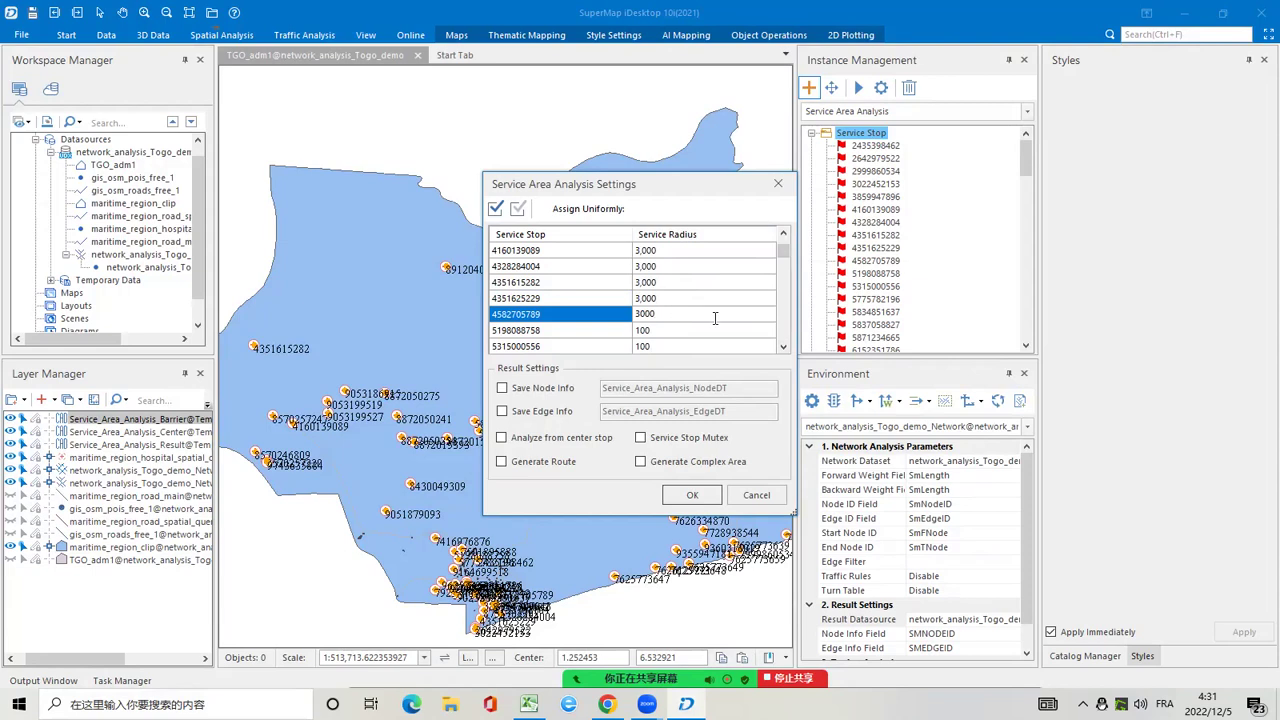
double_click(715, 326)
key("ctrl+v")
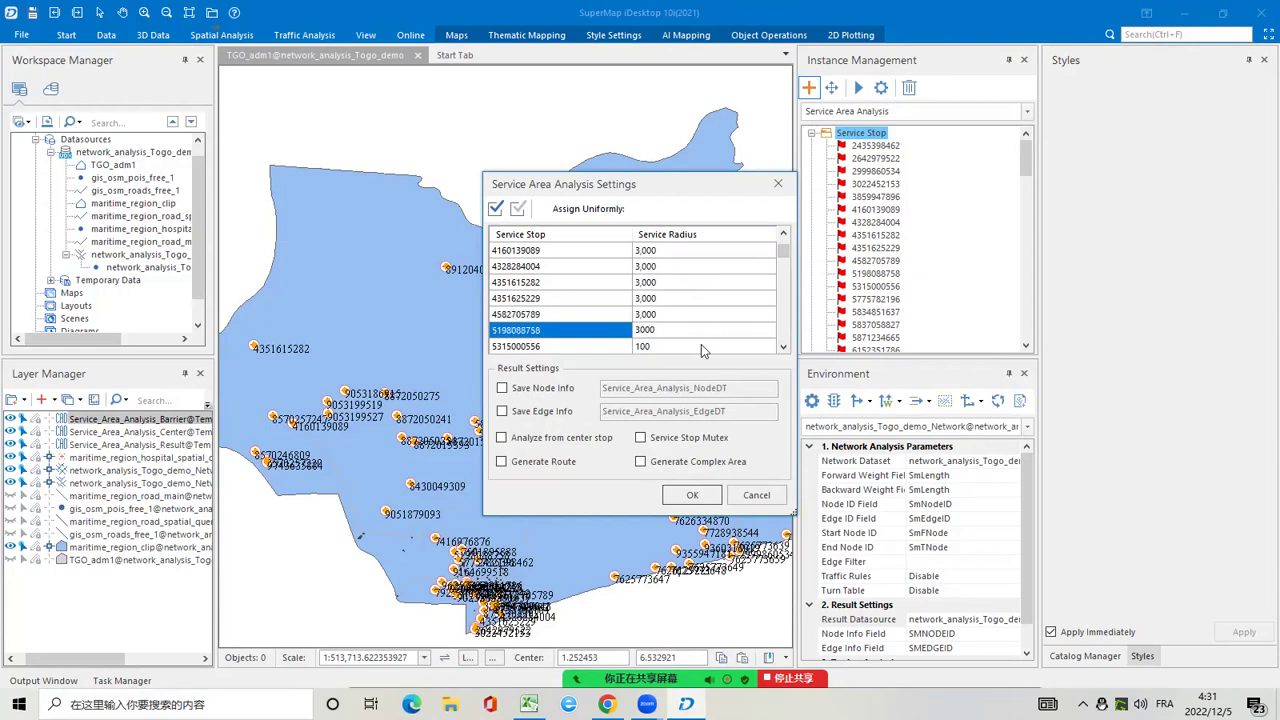
double_click(701, 346)
key("ctrl+v")
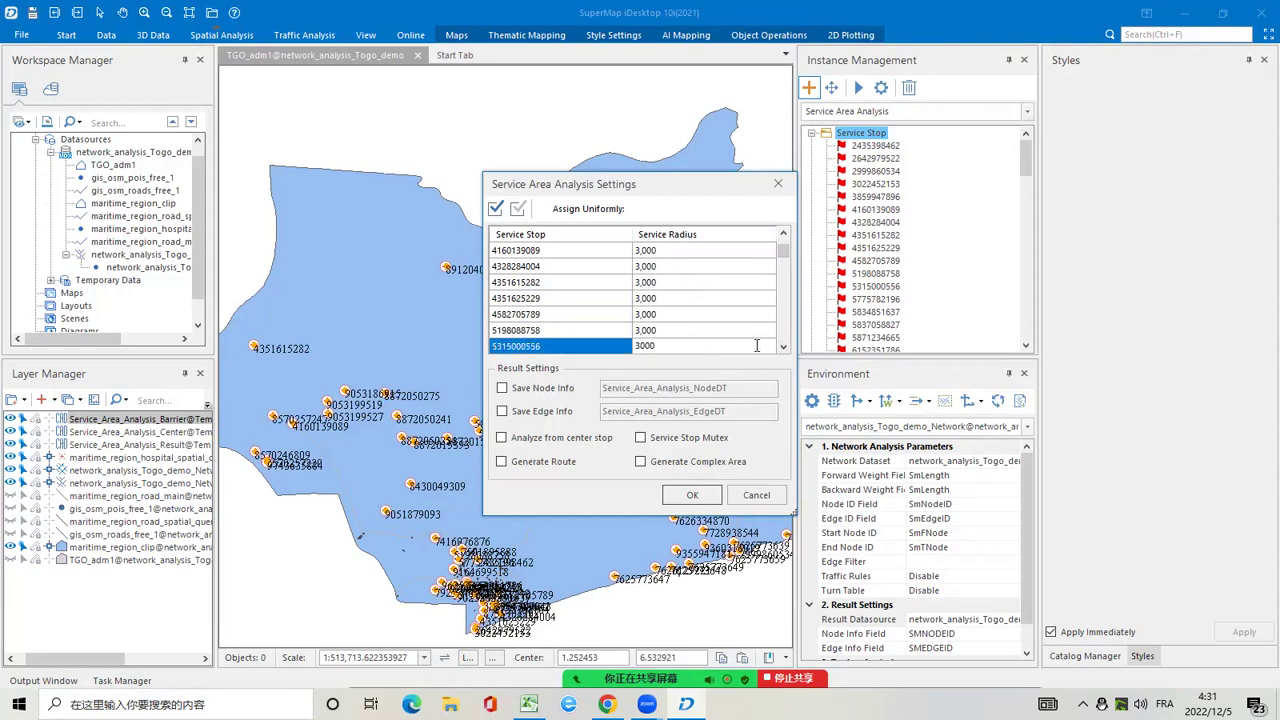
scroll(784, 350, "down", 4)
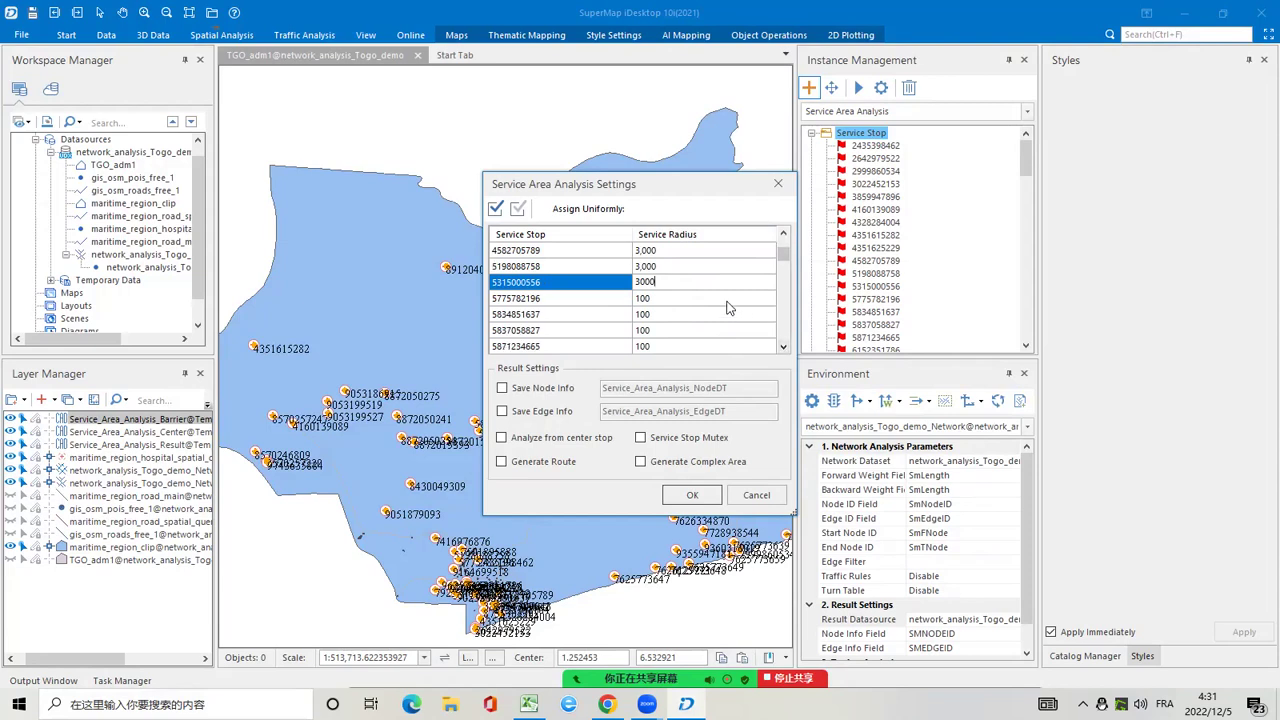
double_click(728, 300)
key("ctrl+v")
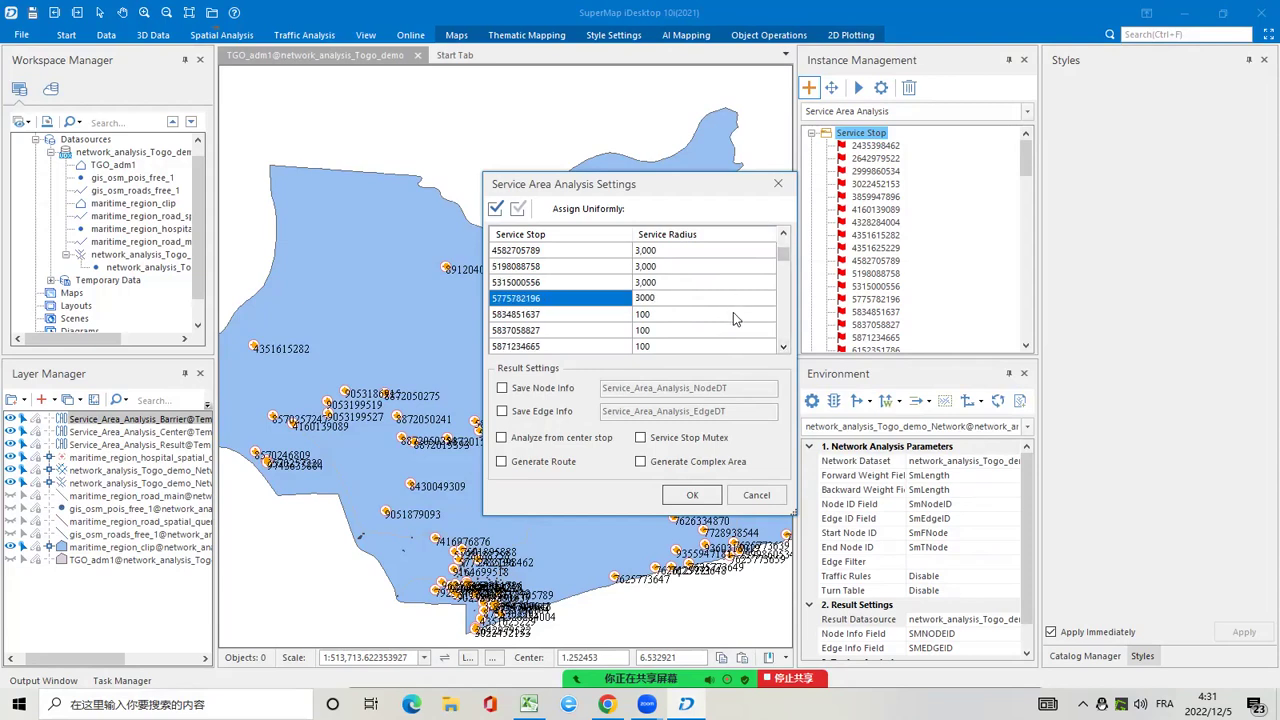
double_click(733, 313)
key("ctrl+v")
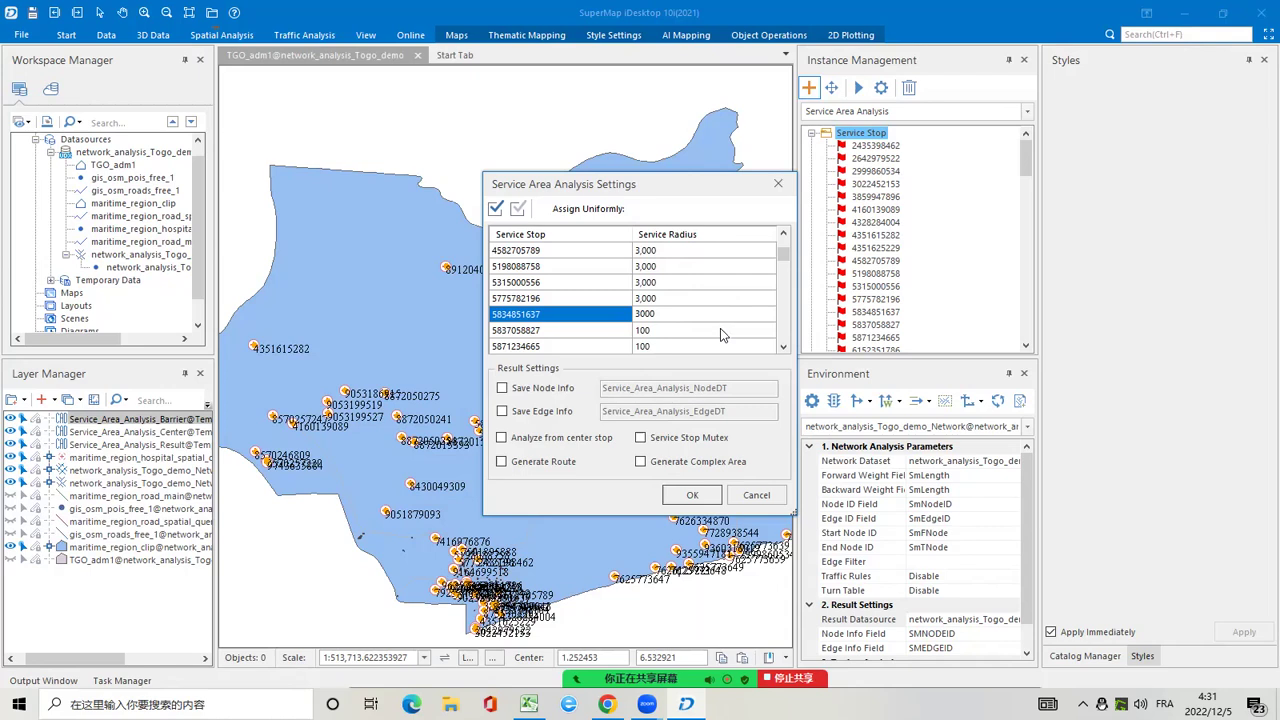
double_click(725, 329)
key("ctrl+v")
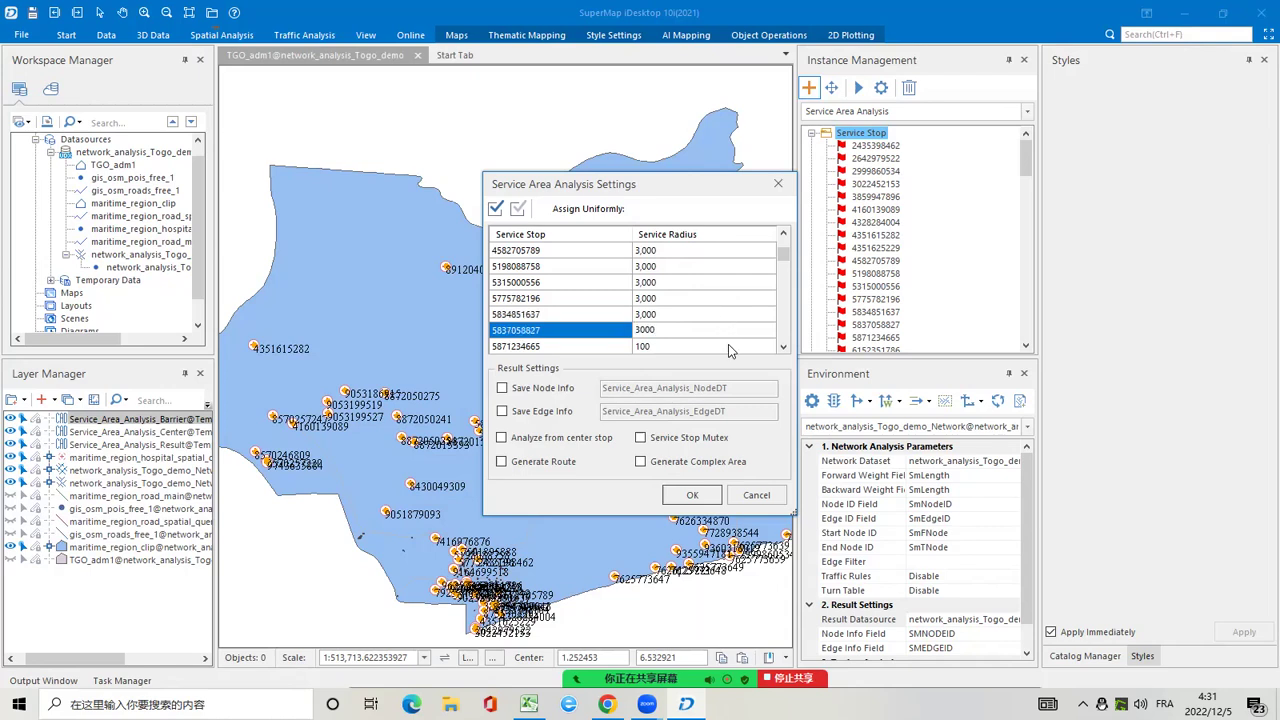
double_click(714, 352)
key("ctrl+v")
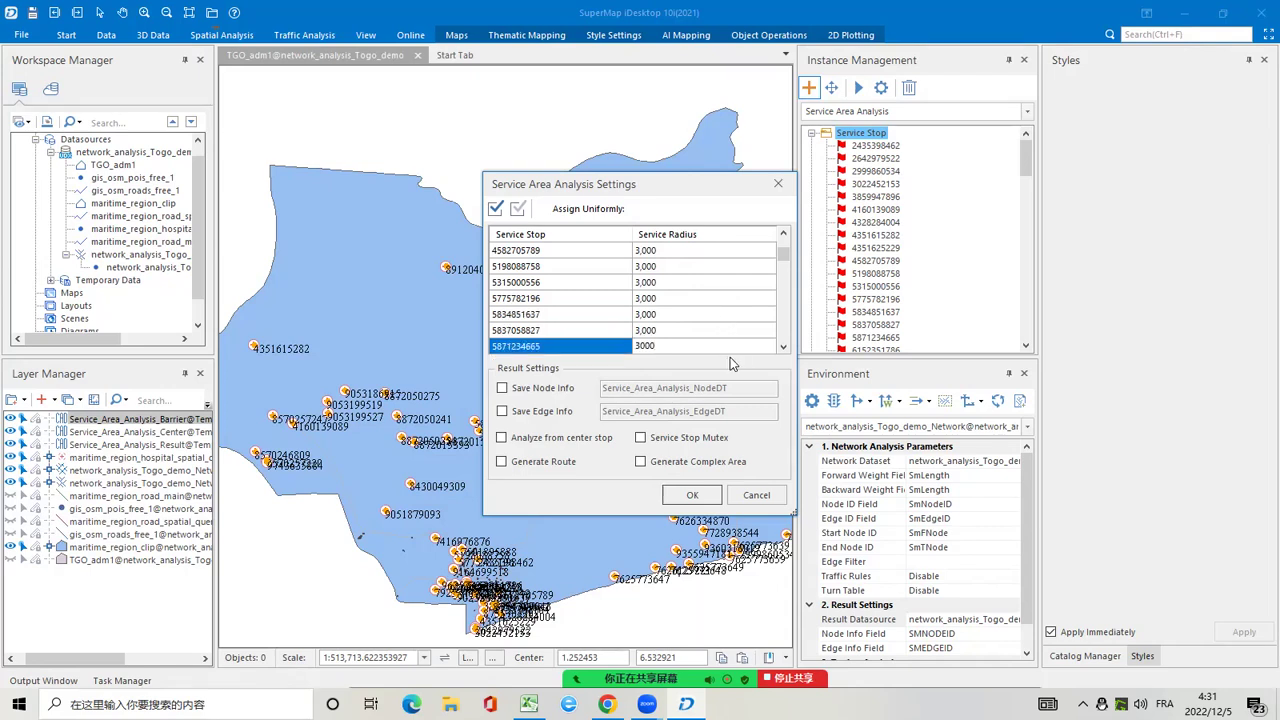
scroll(776, 346, "down", 3)
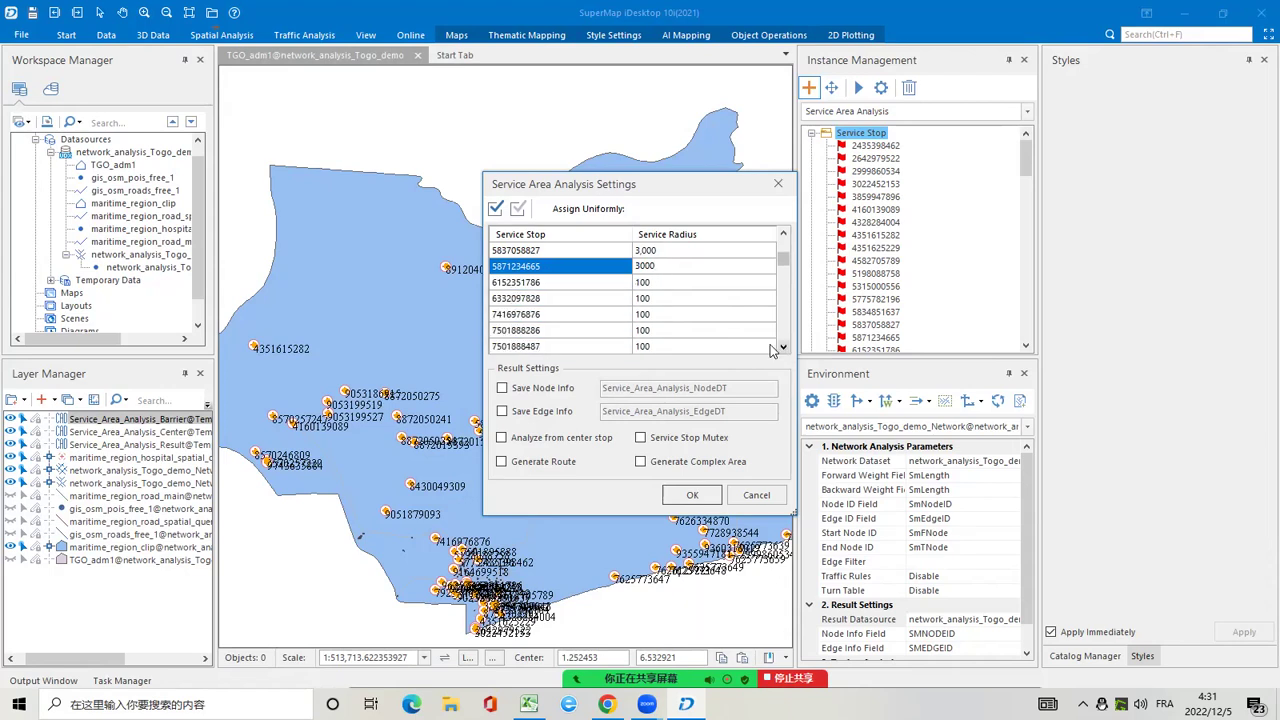
double_click(707, 281)
type("3000")
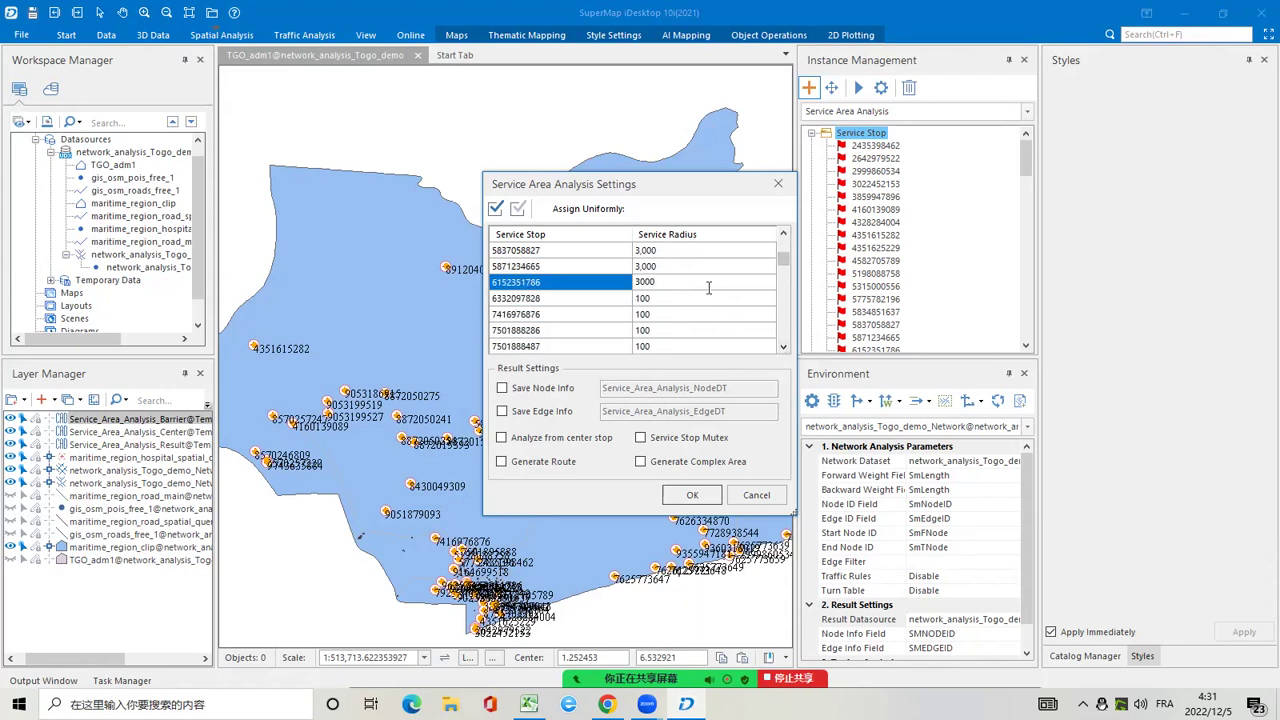
double_click(707, 298)
type("3000")
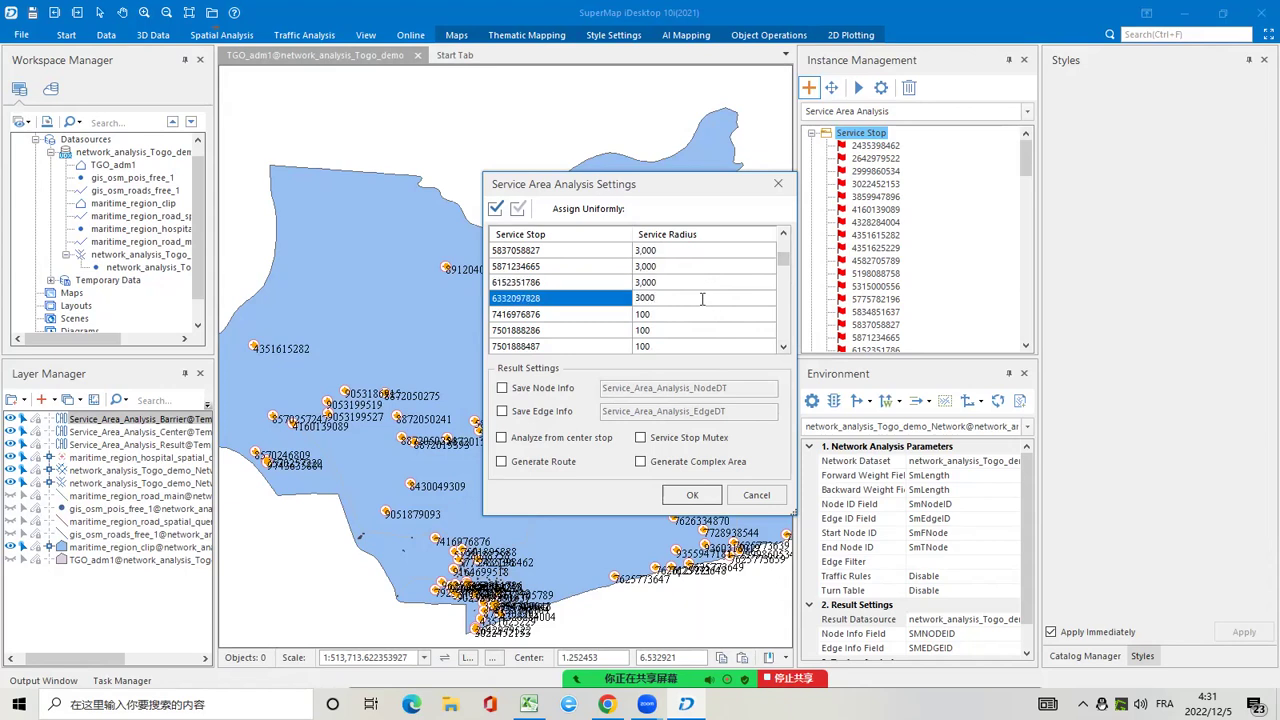
double_click(699, 314)
type("3000")
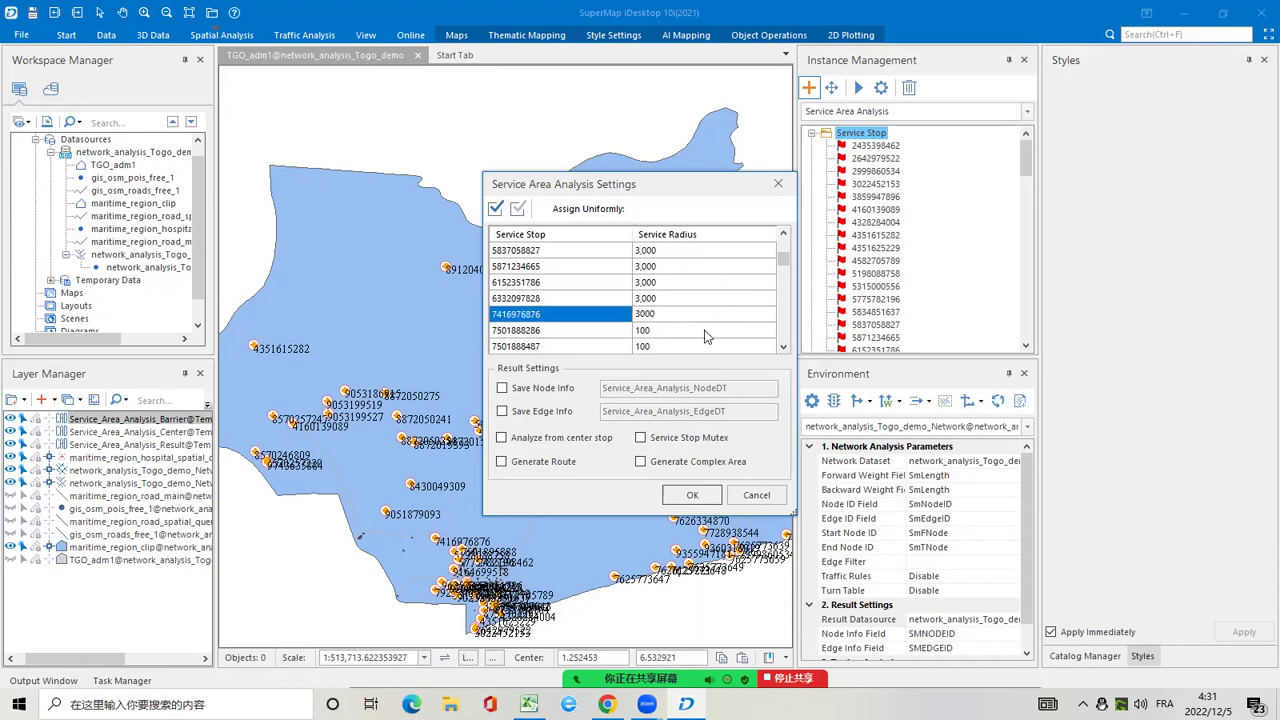
double_click(705, 334)
type("3000")
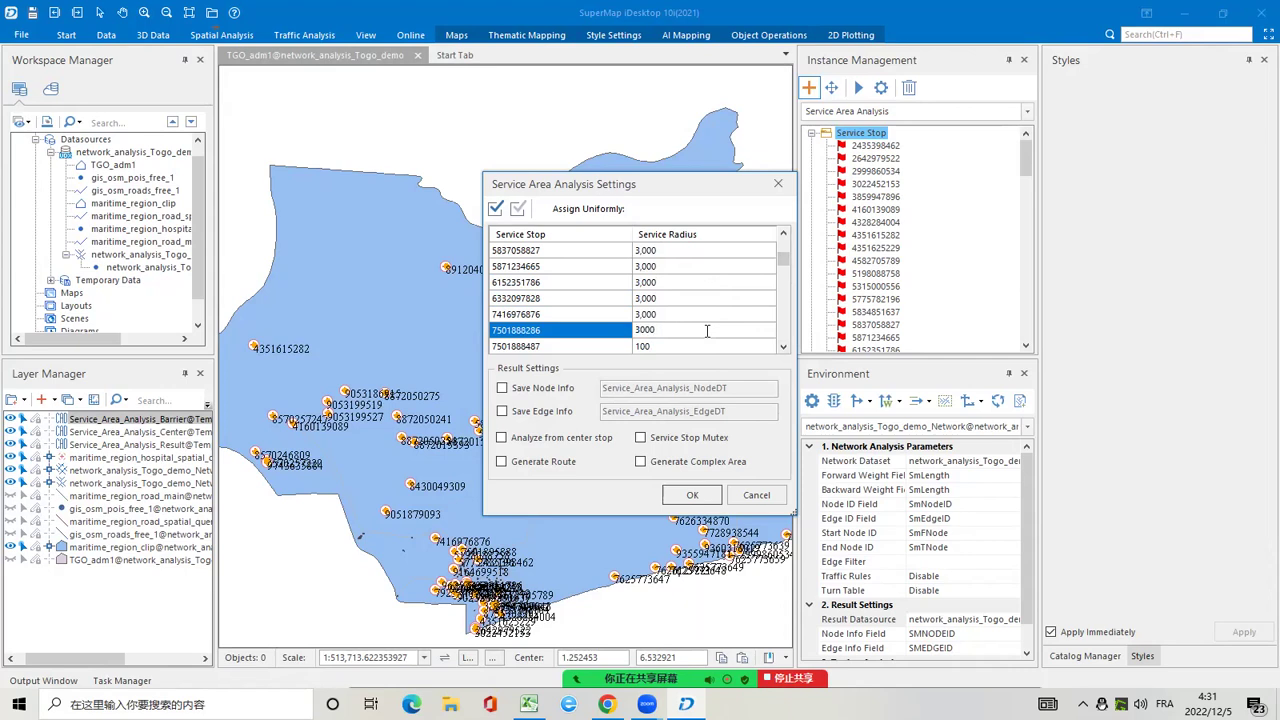
left_click(783, 346)
left_click(783, 346)
left_click(783, 346)
left_click(783, 346)
left_click(783, 346)
double_click(701, 265)
type("3000")
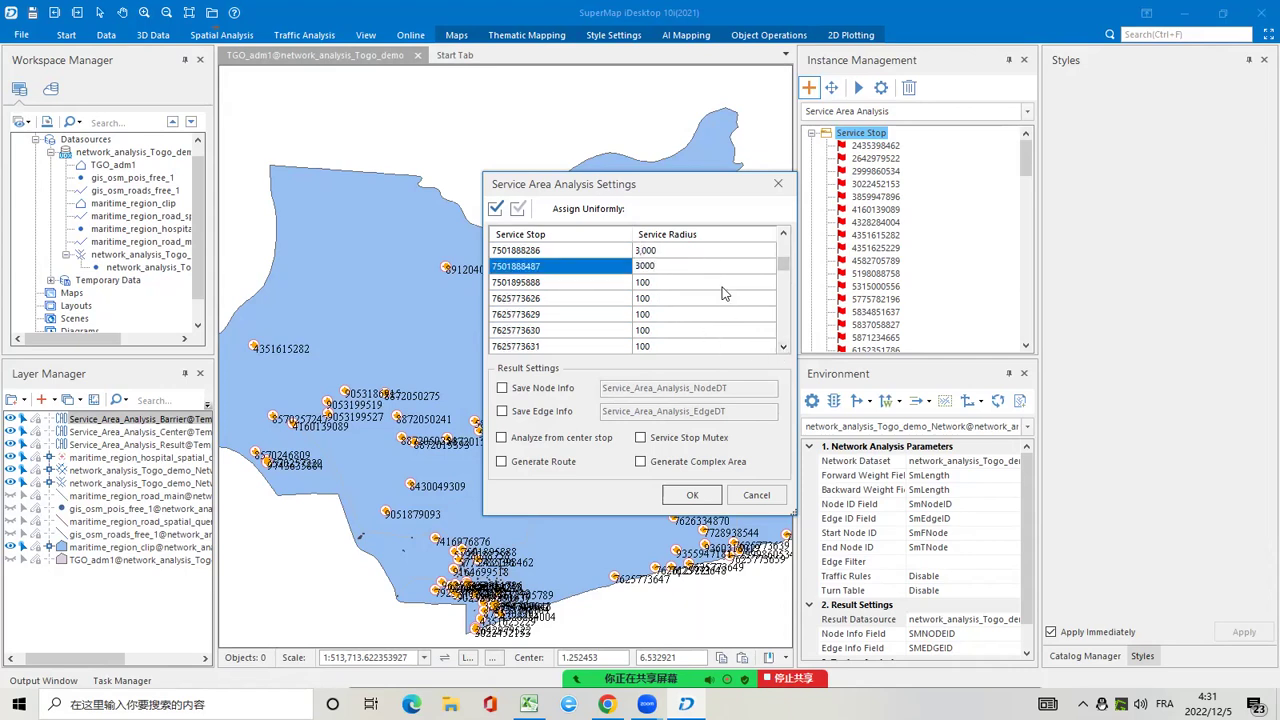
double_click(720, 284)
type("3000")
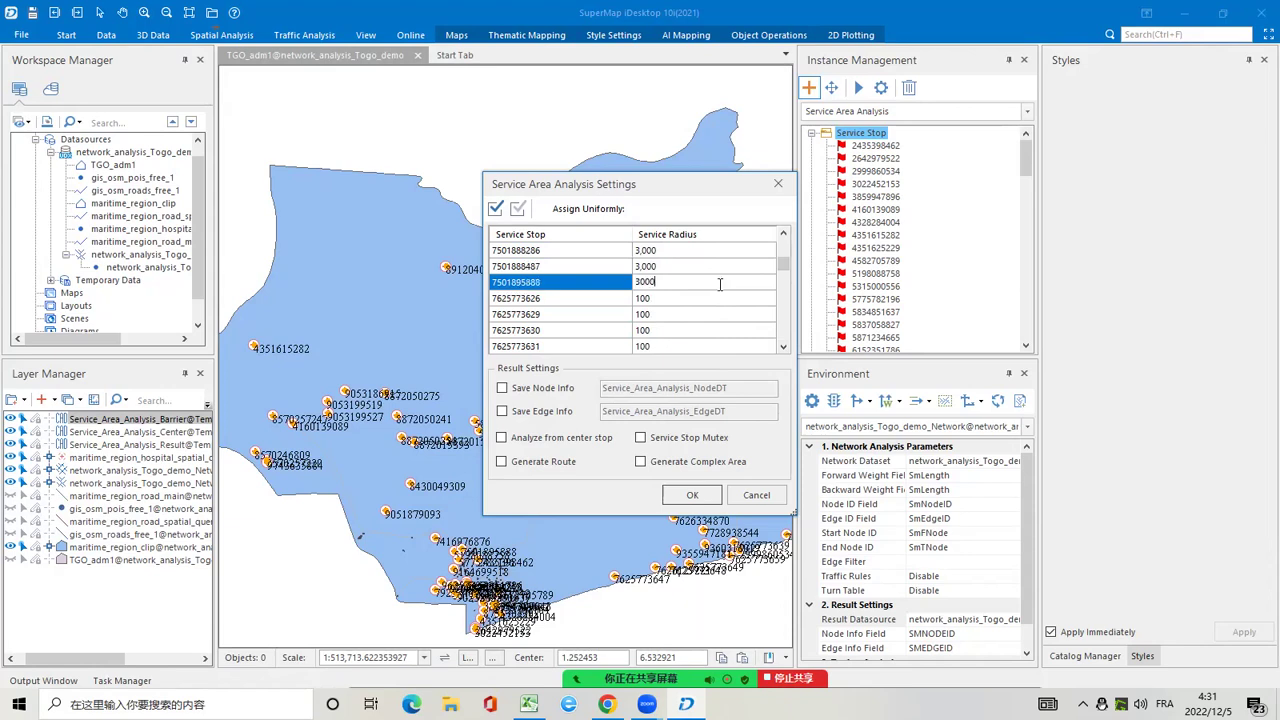
double_click(718, 296)
type("3000")
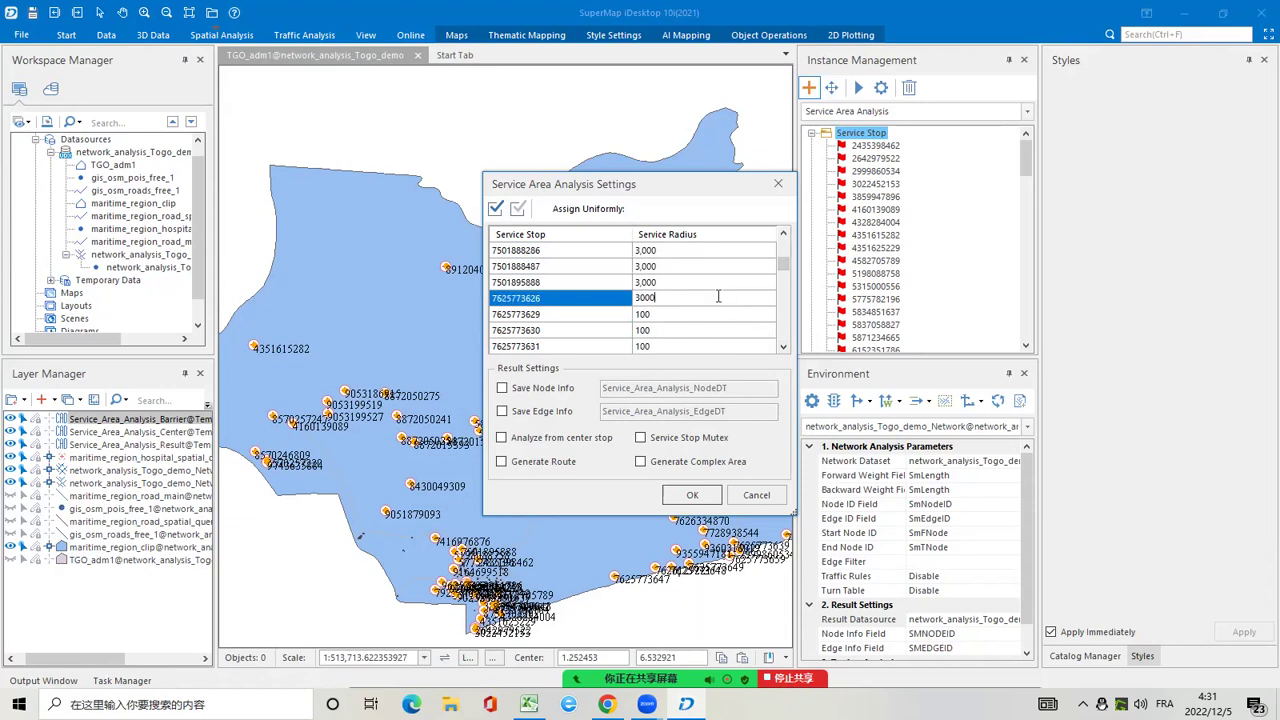
double_click(709, 313)
type("3000")
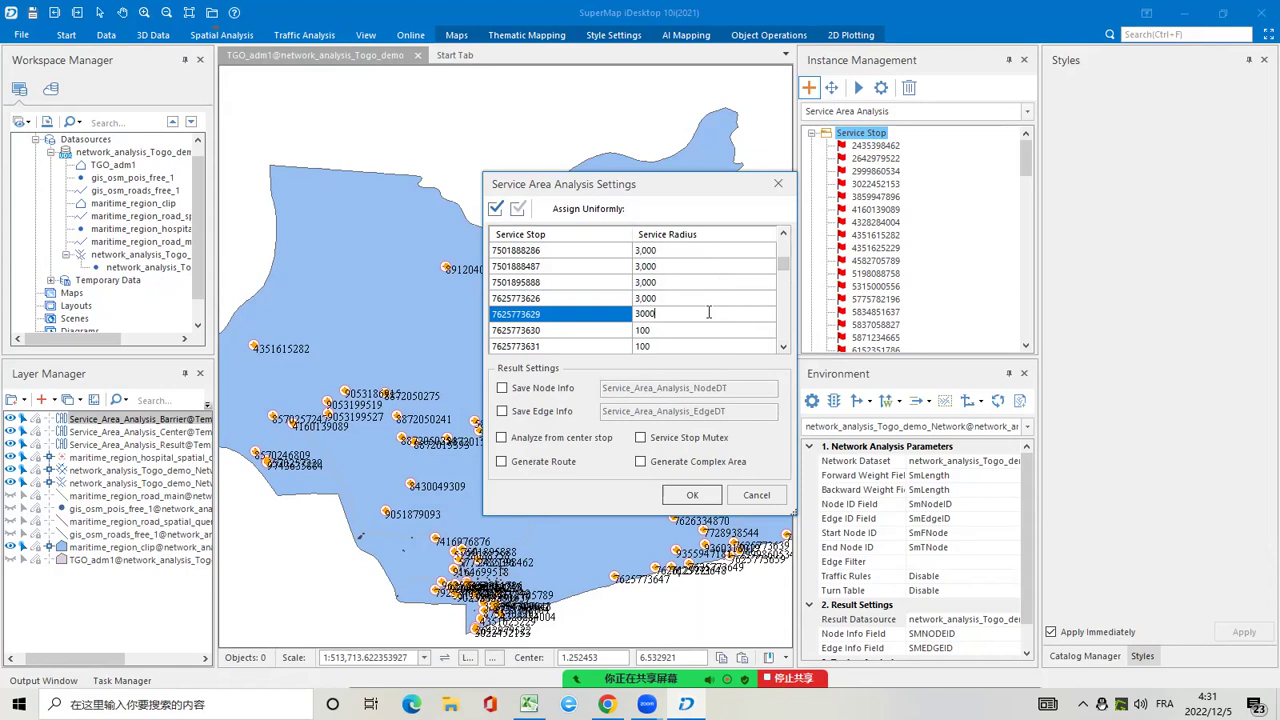
double_click(717, 328)
type("3000")
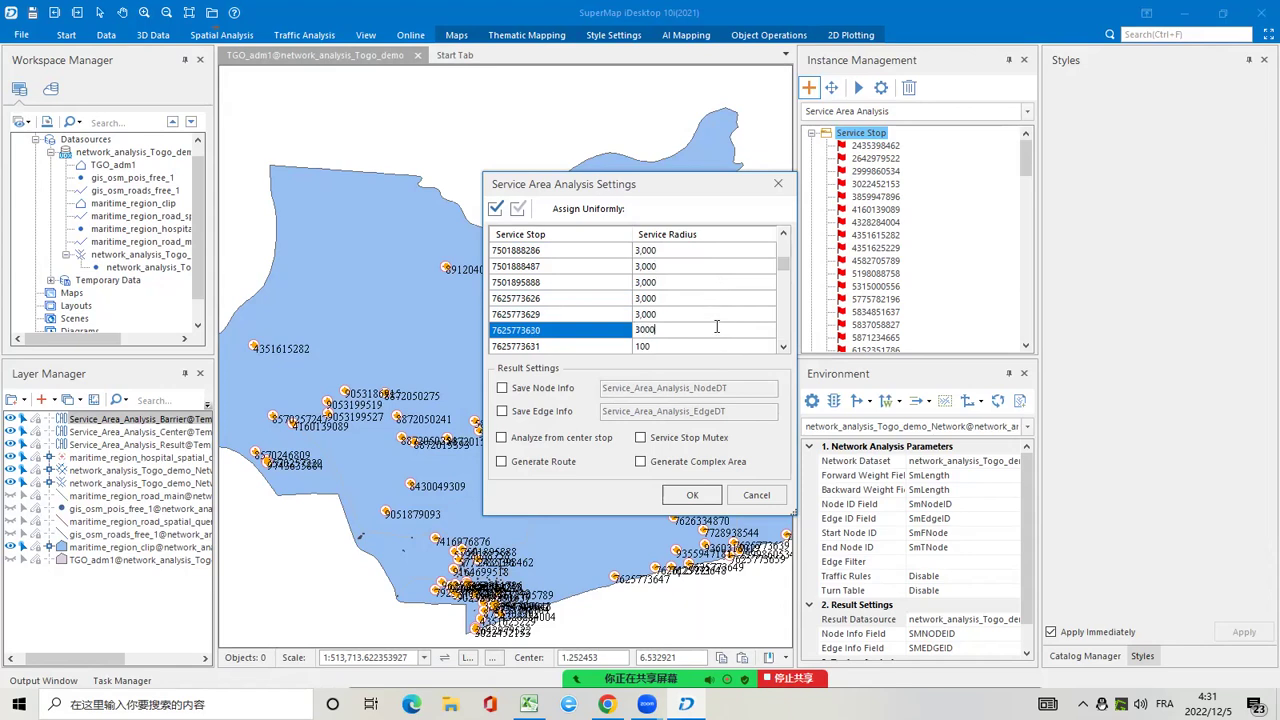
double_click(707, 345)
type("3000")
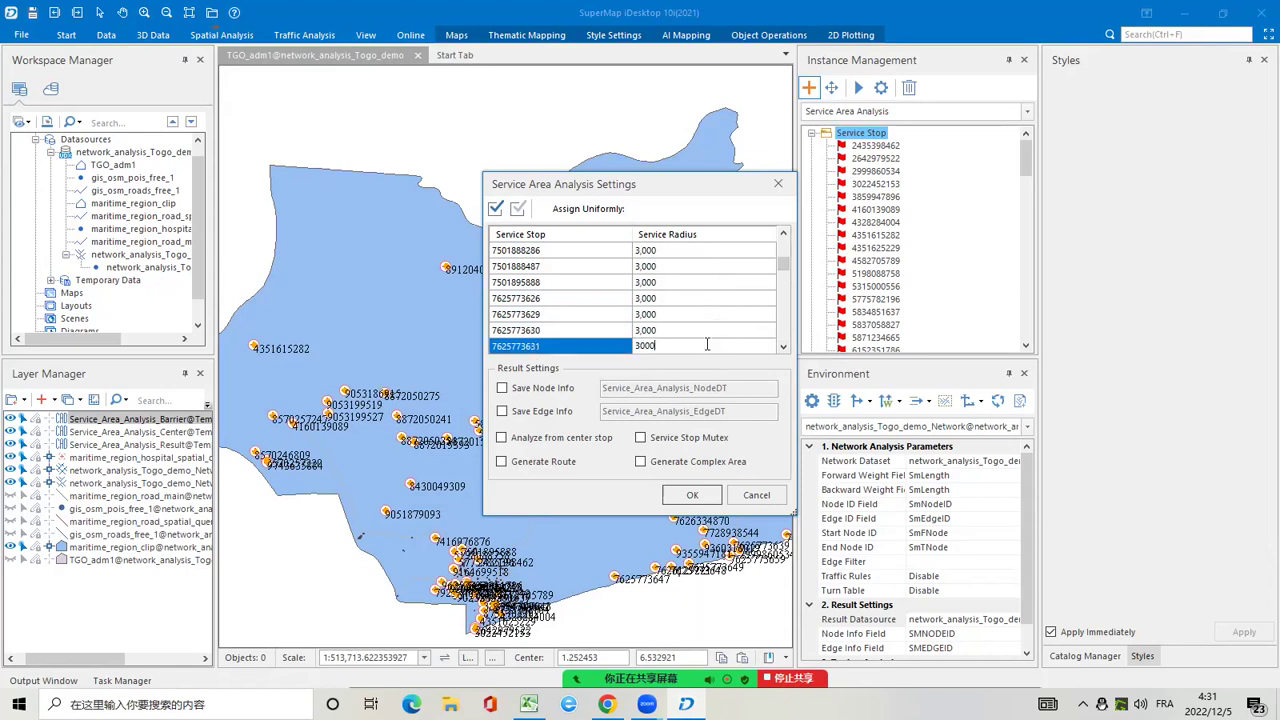
scroll(783, 346, "down", 5)
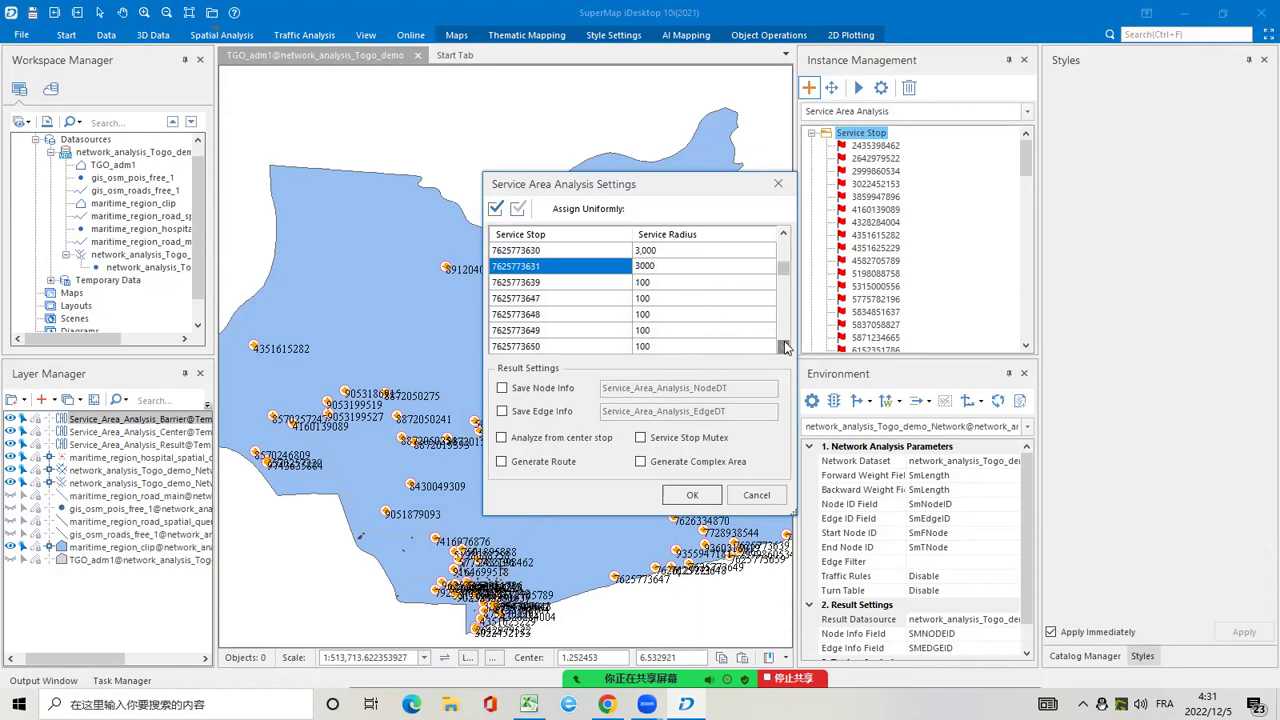
double_click(731, 281)
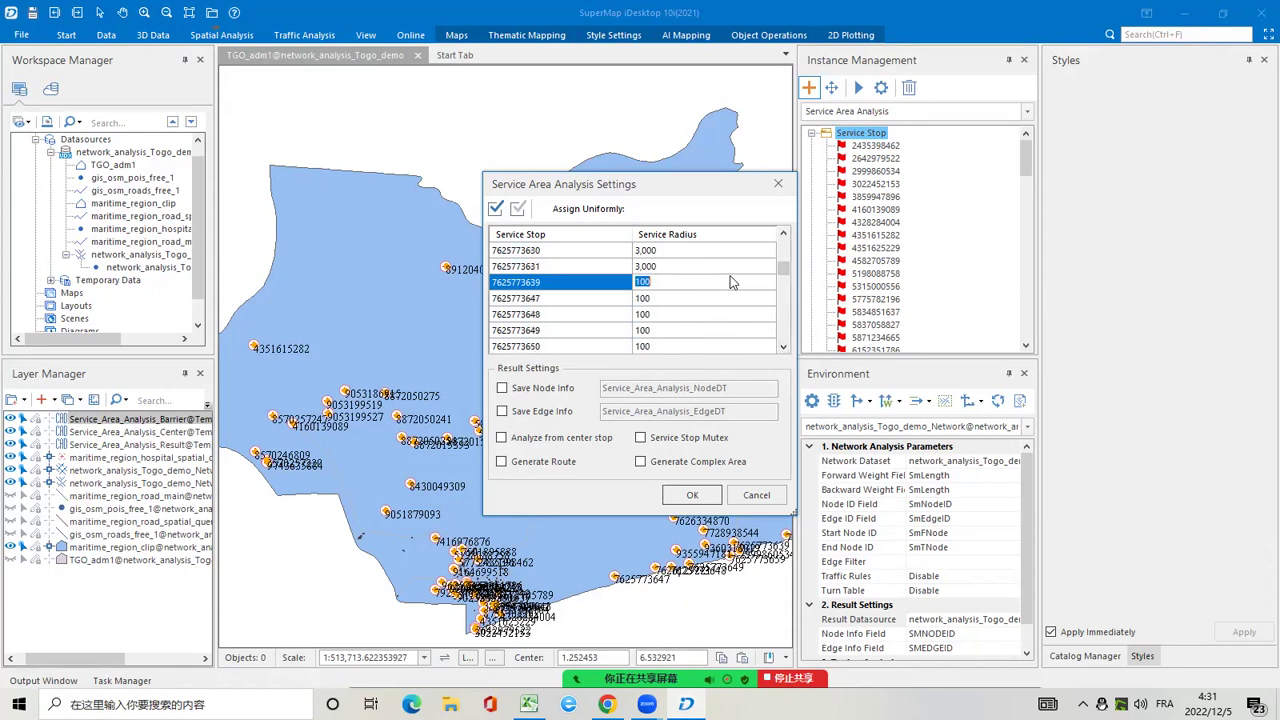
type("3000")
double_click(712, 294)
type("3000")
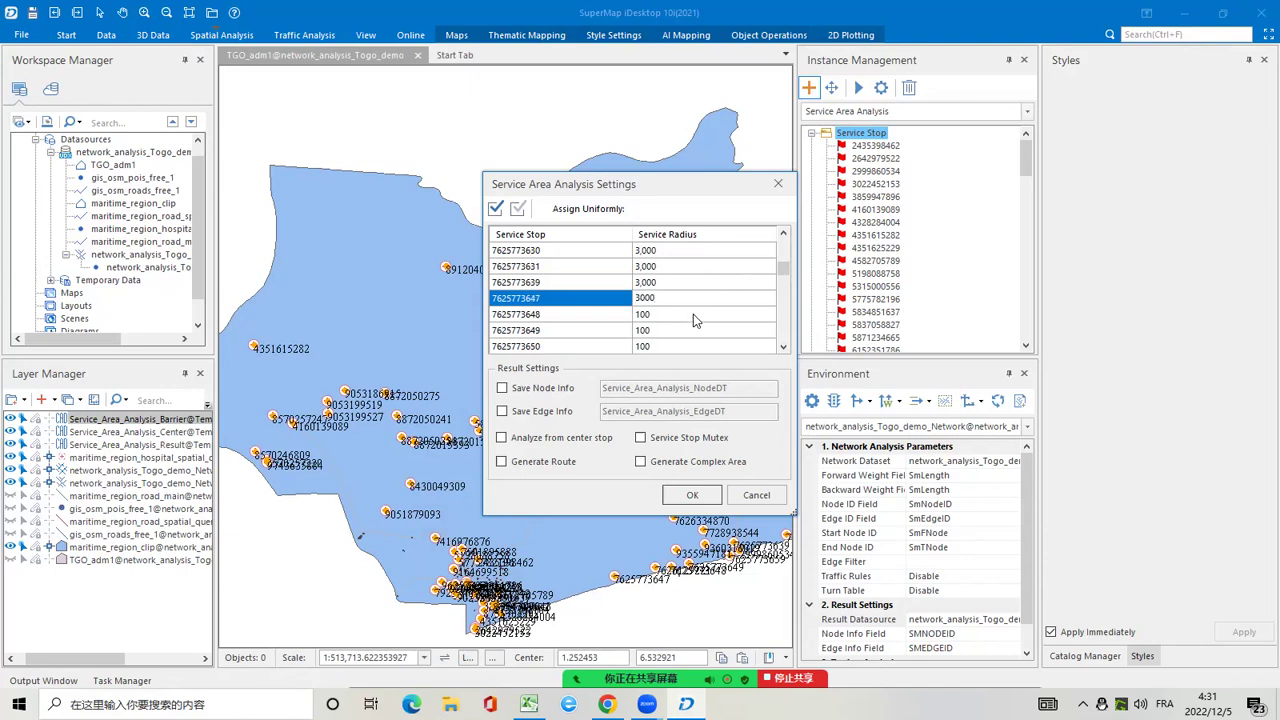
double_click(693, 314)
type("3000")
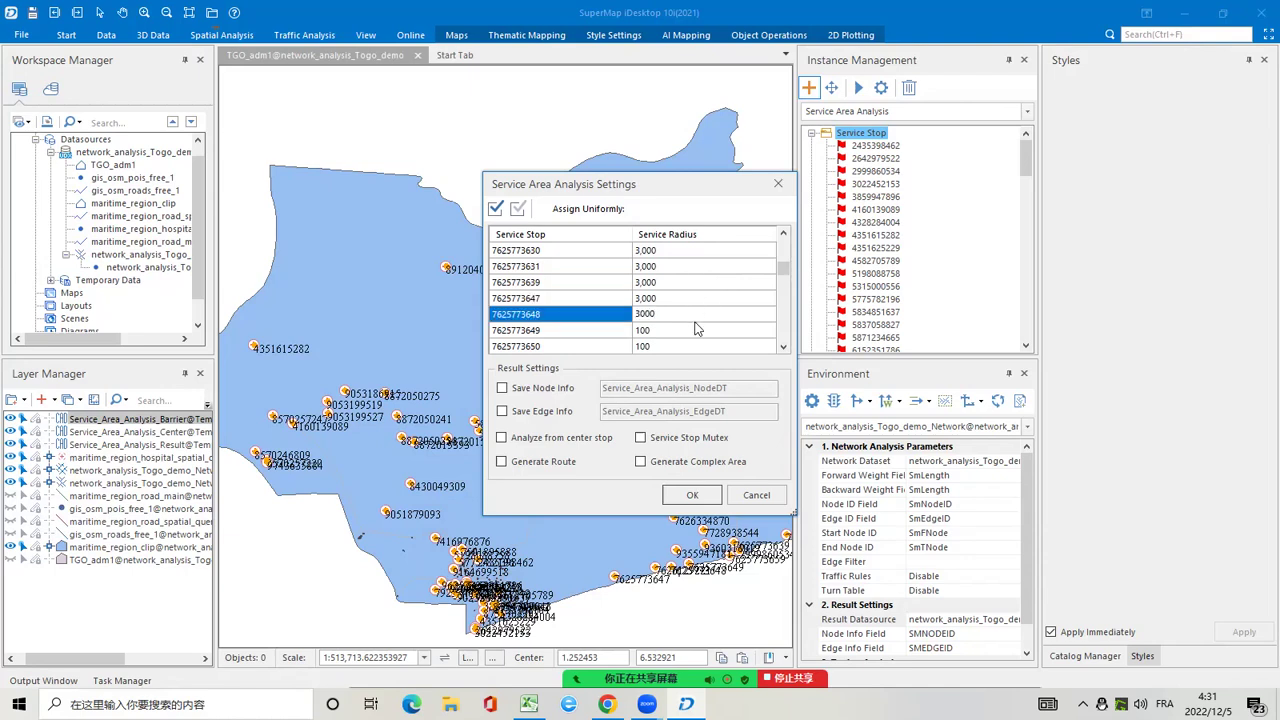
double_click(695, 329)
type("3000")
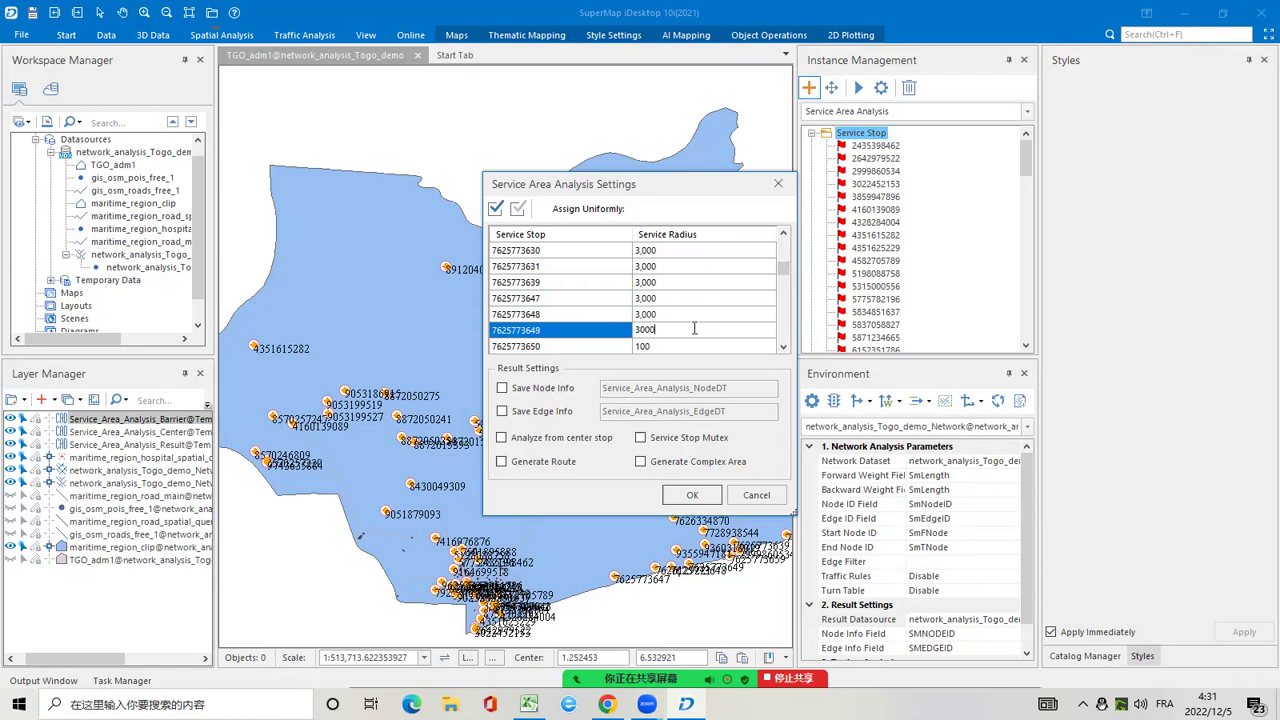
scroll(785, 348, "down", 1)
double_click(670, 297)
type("3000")
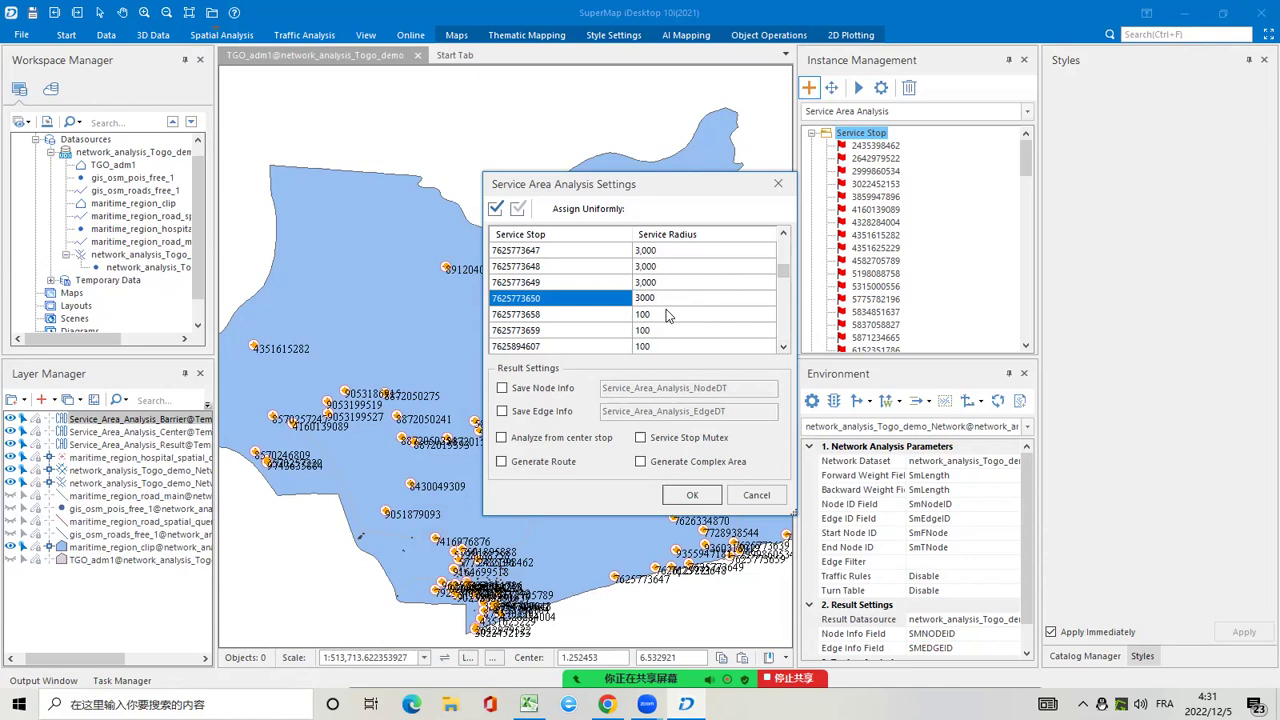
double_click(672, 314)
type("3000")
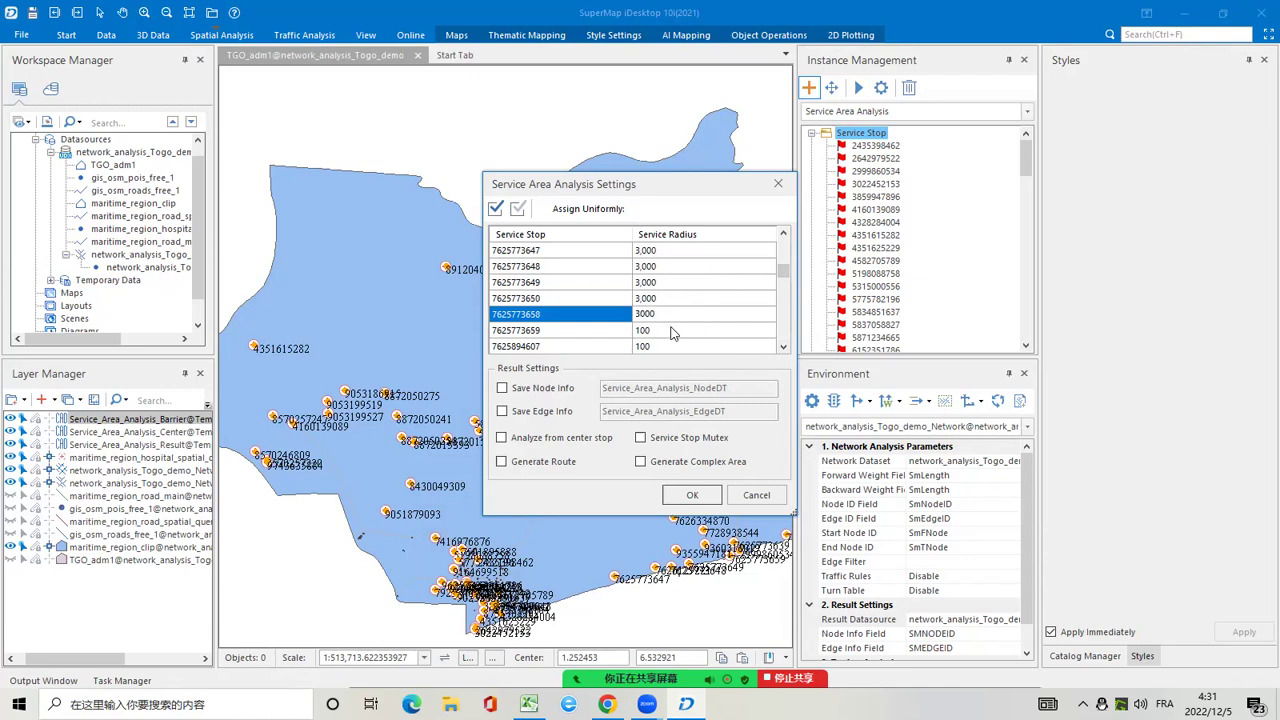
double_click(674, 330)
type("3000")
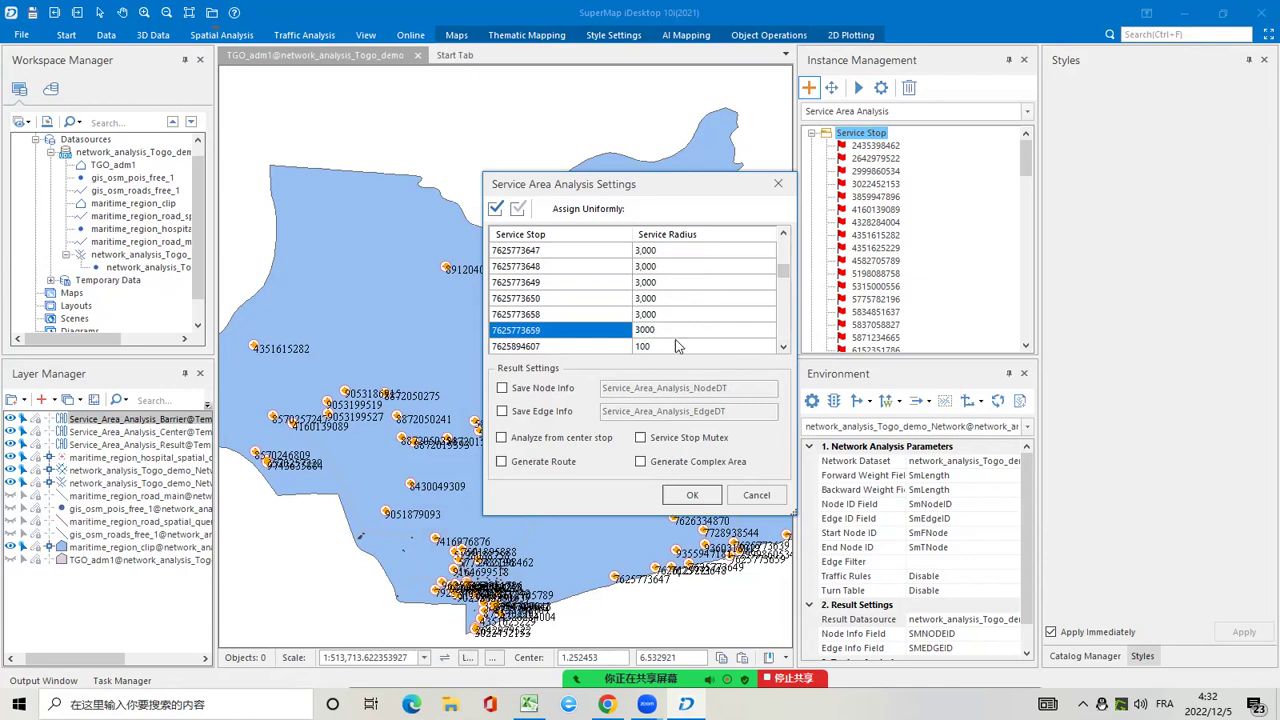
double_click(677, 345)
type("3000")
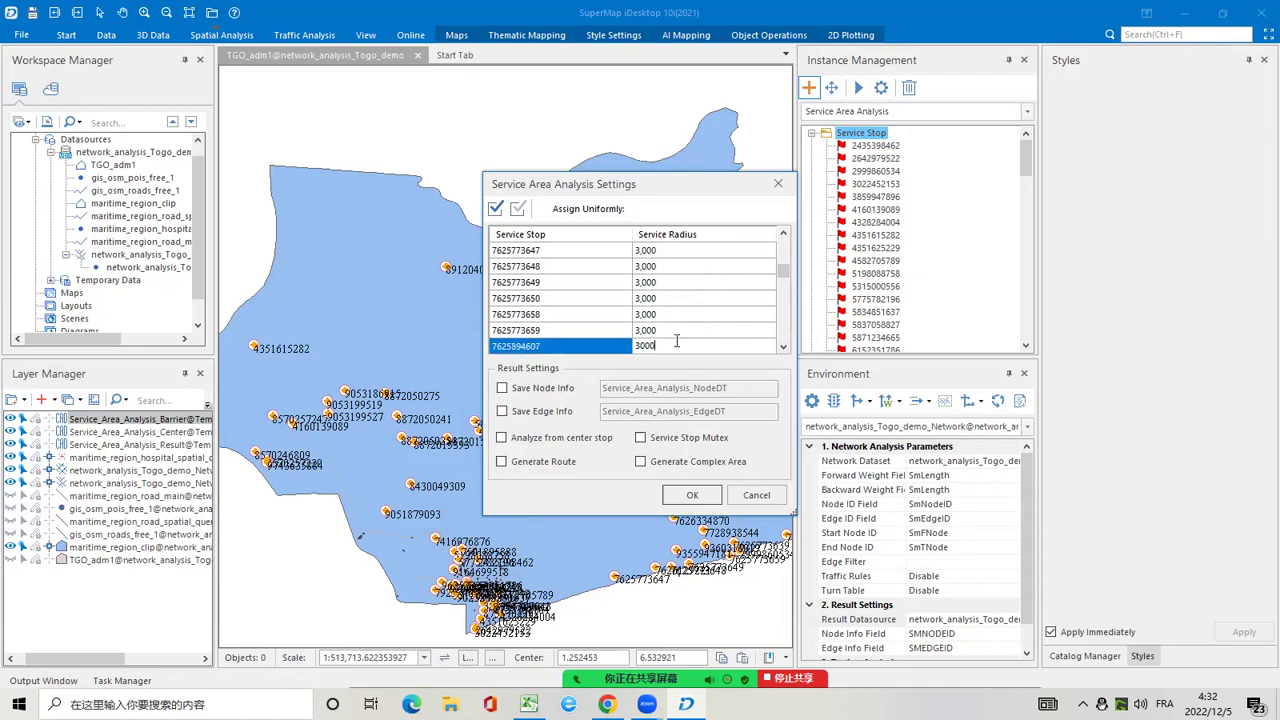
left_click(784, 346)
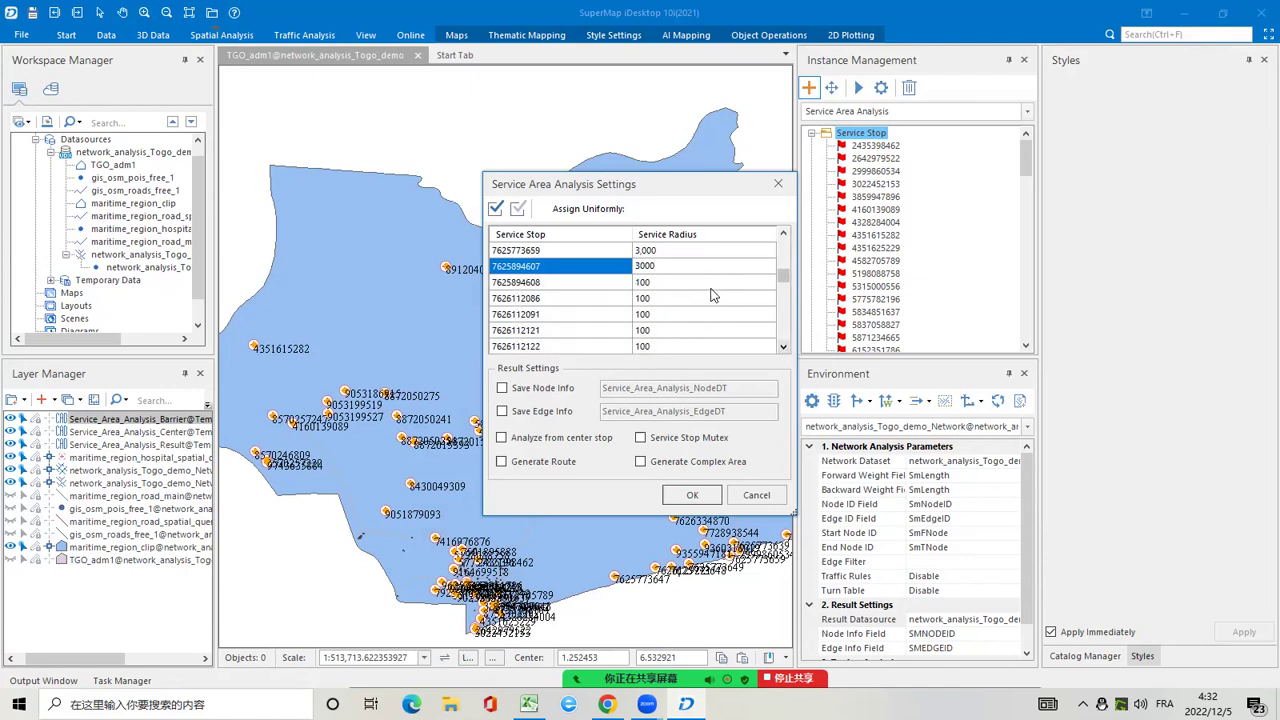
double_click(708, 285)
type("3000")
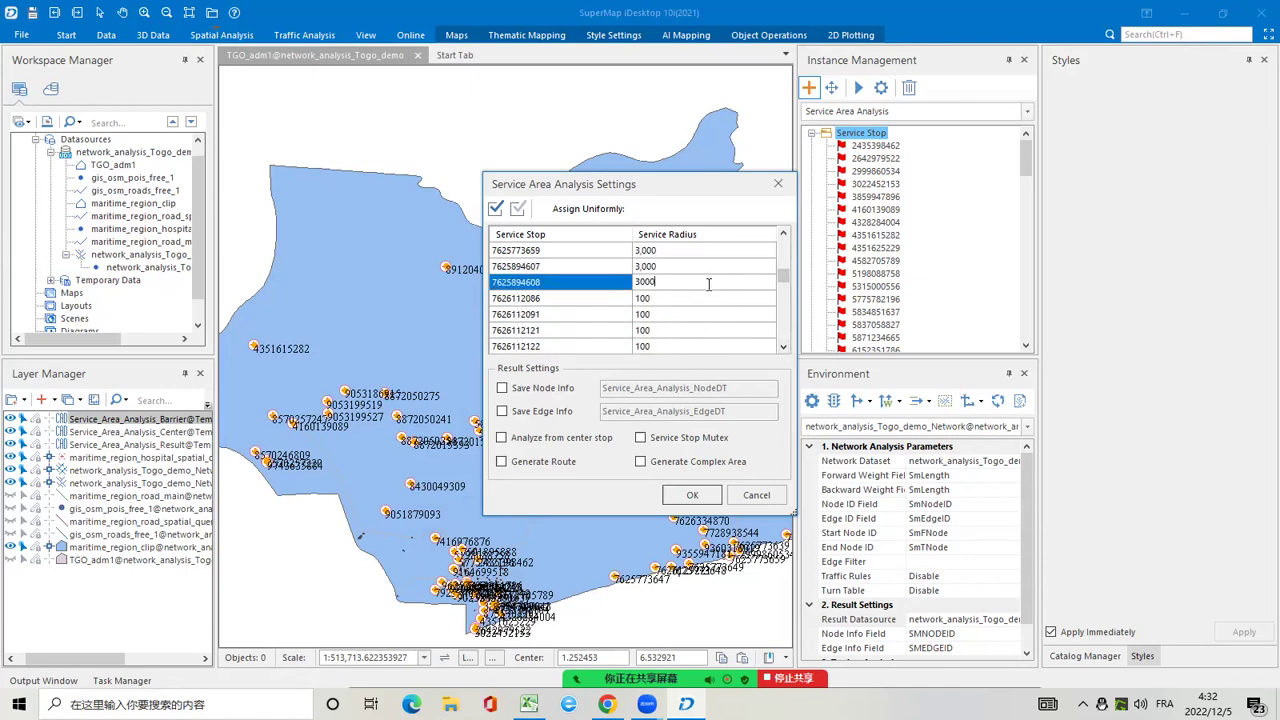
double_click(673, 298)
type("3000")
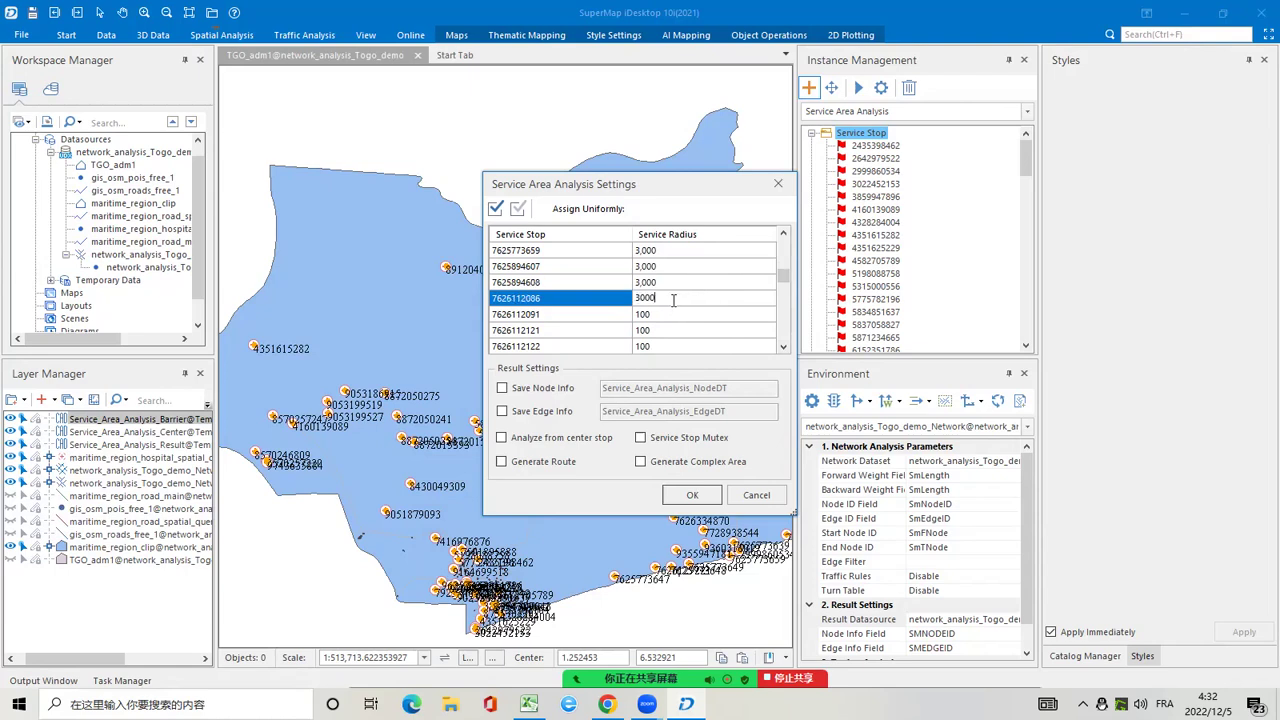
double_click(677, 314)
type("3000")
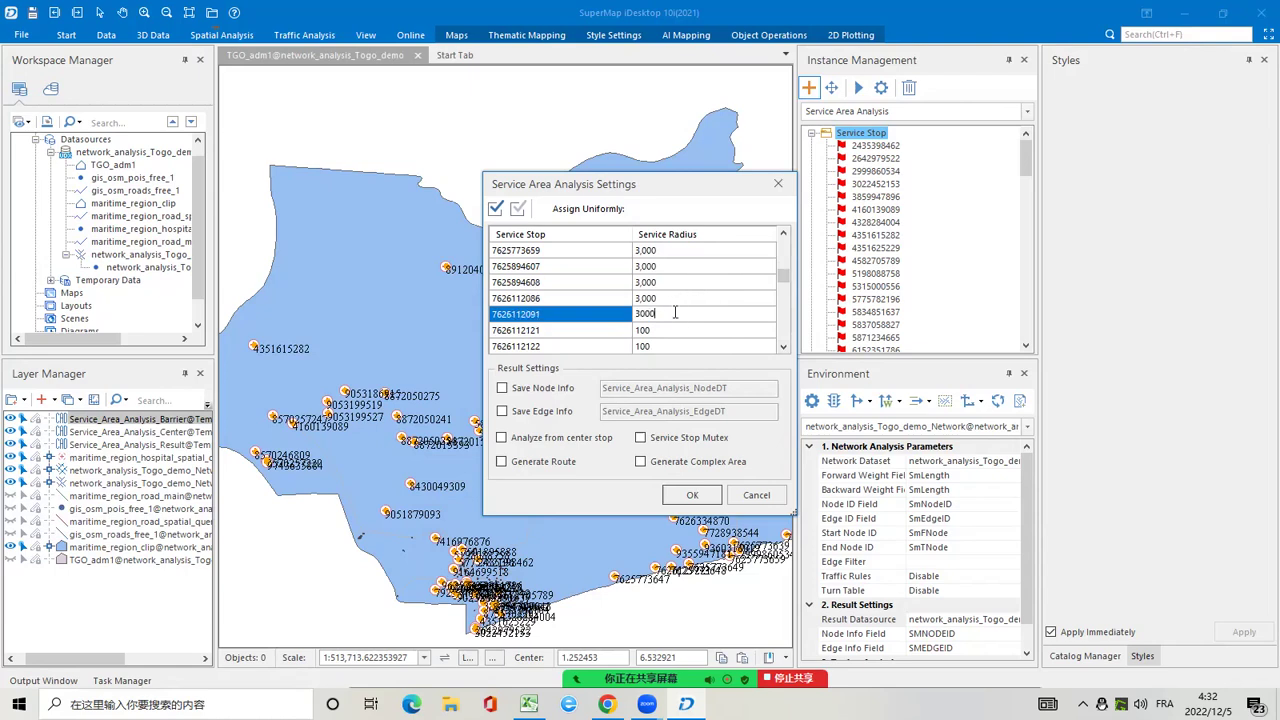
double_click(665, 330)
type("3000")
double_click(677, 346)
type("3000")
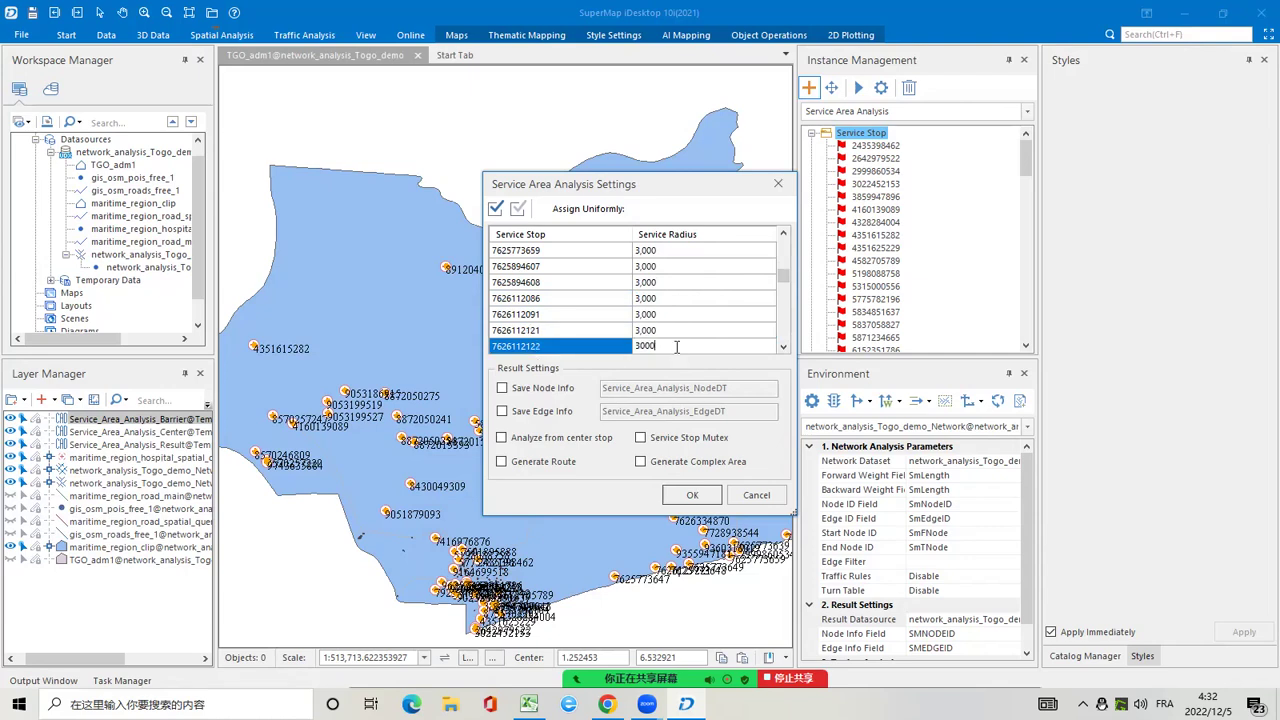
left_click(784, 348)
left_click(784, 348)
left_click(784, 348)
left_click(784, 348)
left_click(784, 348)
left_click(784, 348)
double_click(713, 262)
type("3000")
double_click(709, 277)
type("3000")
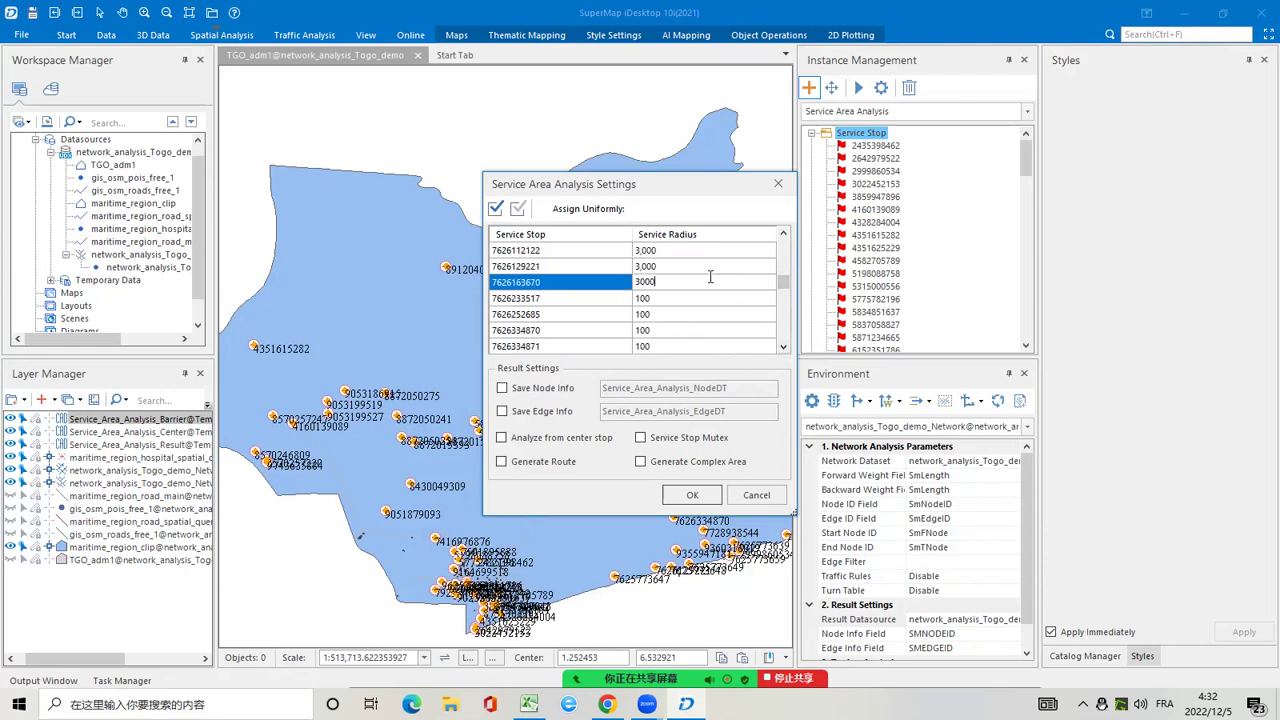
double_click(703, 299)
type("3000")
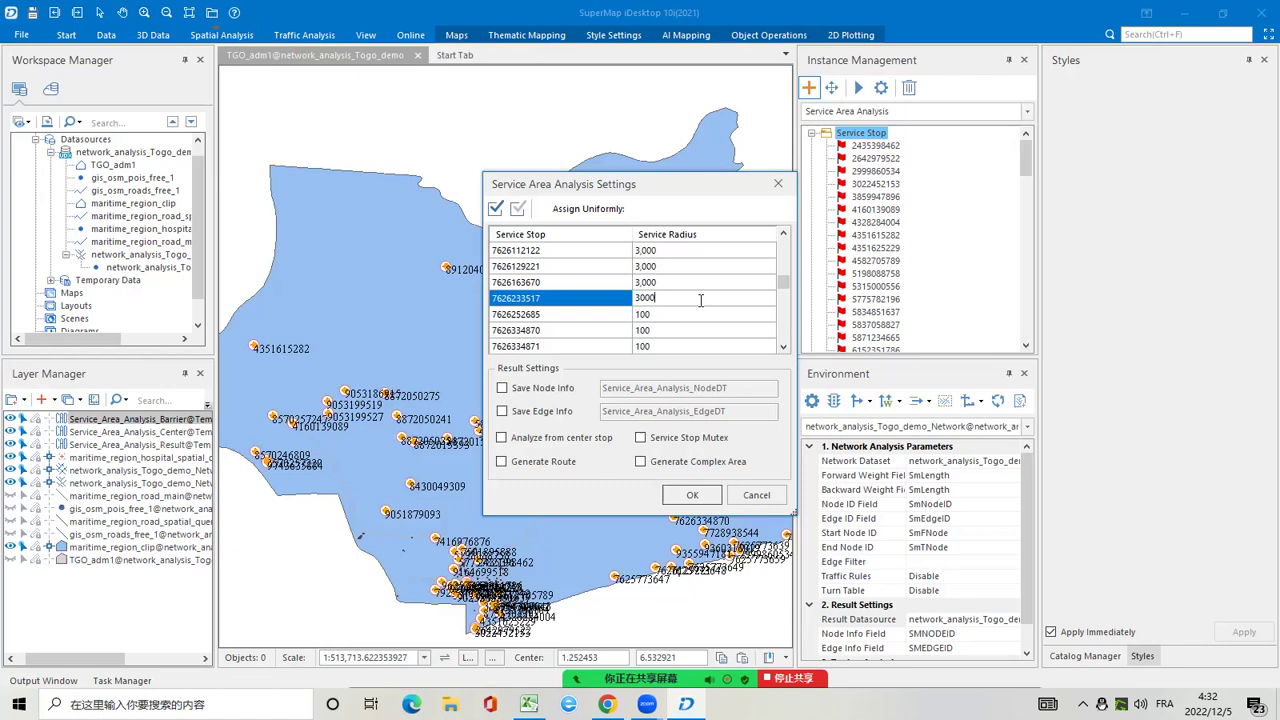
double_click(689, 313)
type("3000")
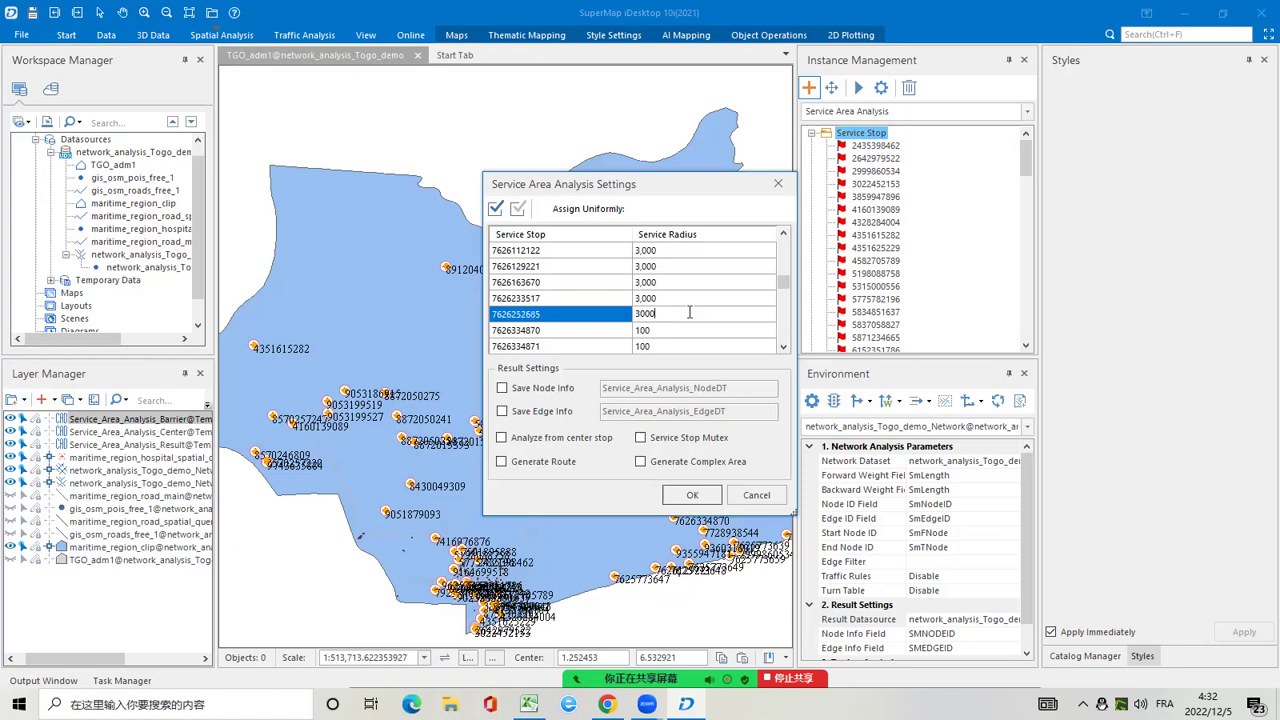
double_click(685, 330)
type("3000")
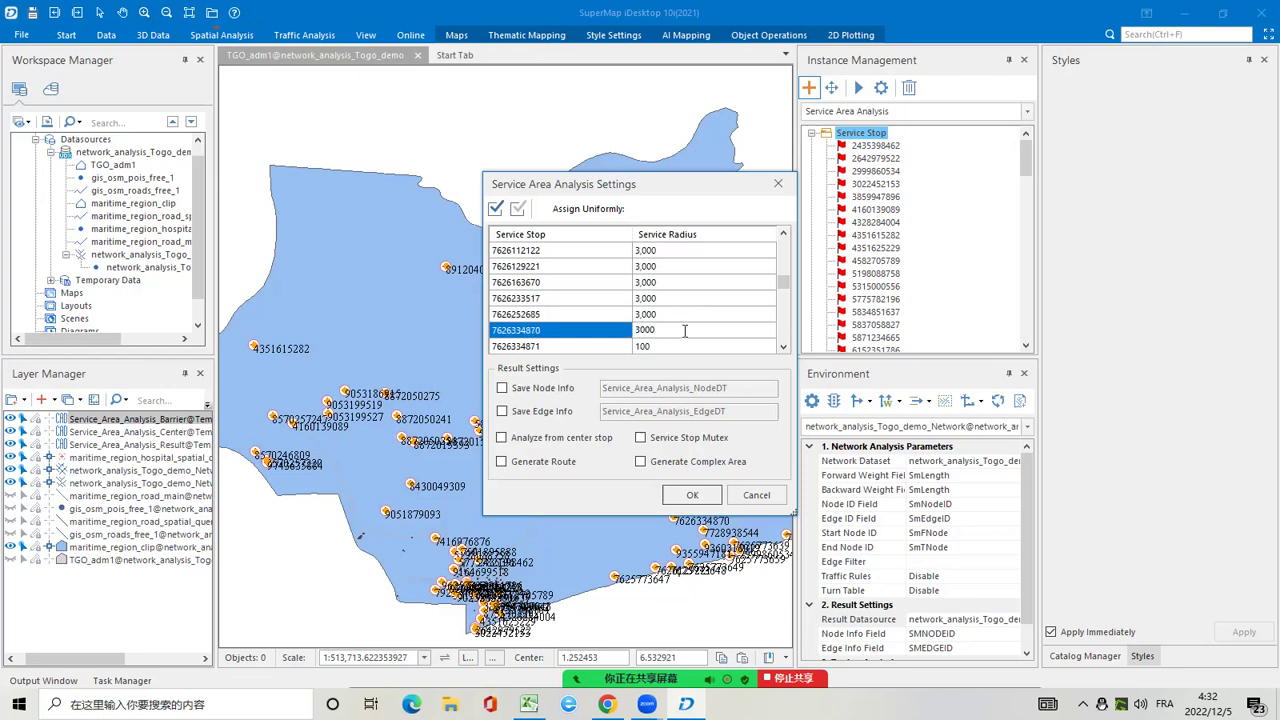
double_click(680, 345)
type("3000")
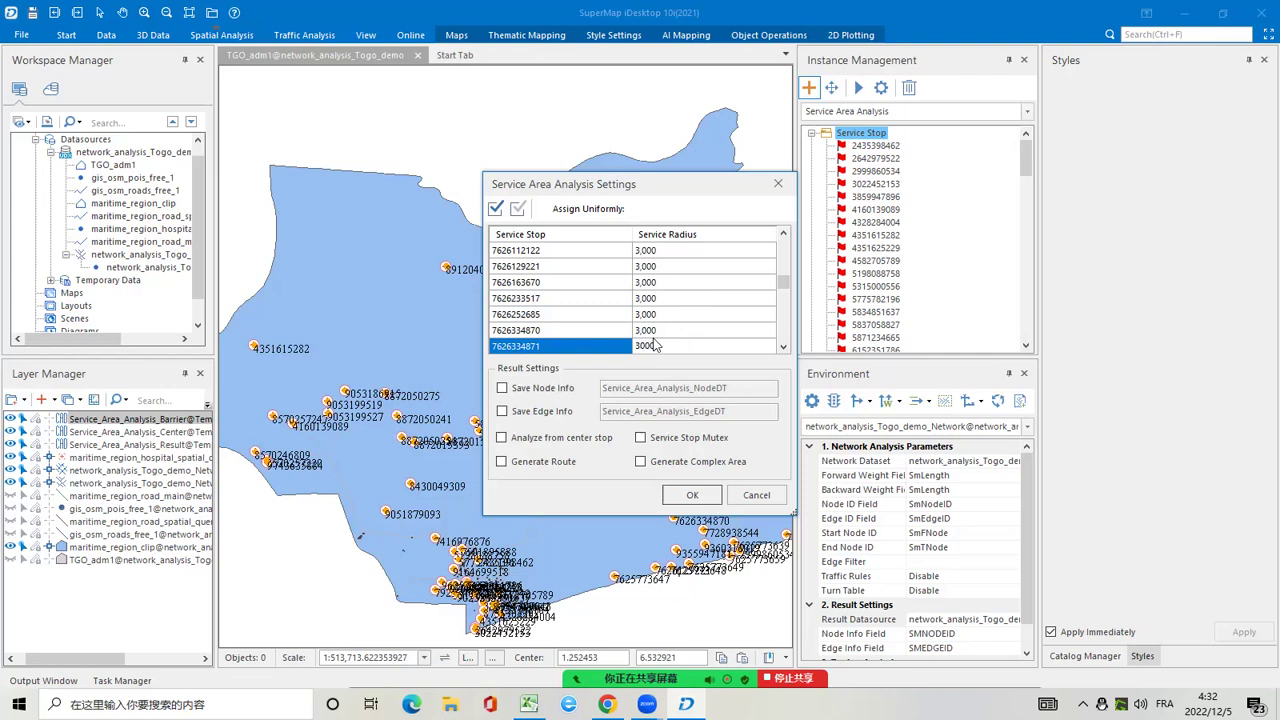
left_click(783, 346)
left_click(783, 346)
left_click(783, 346)
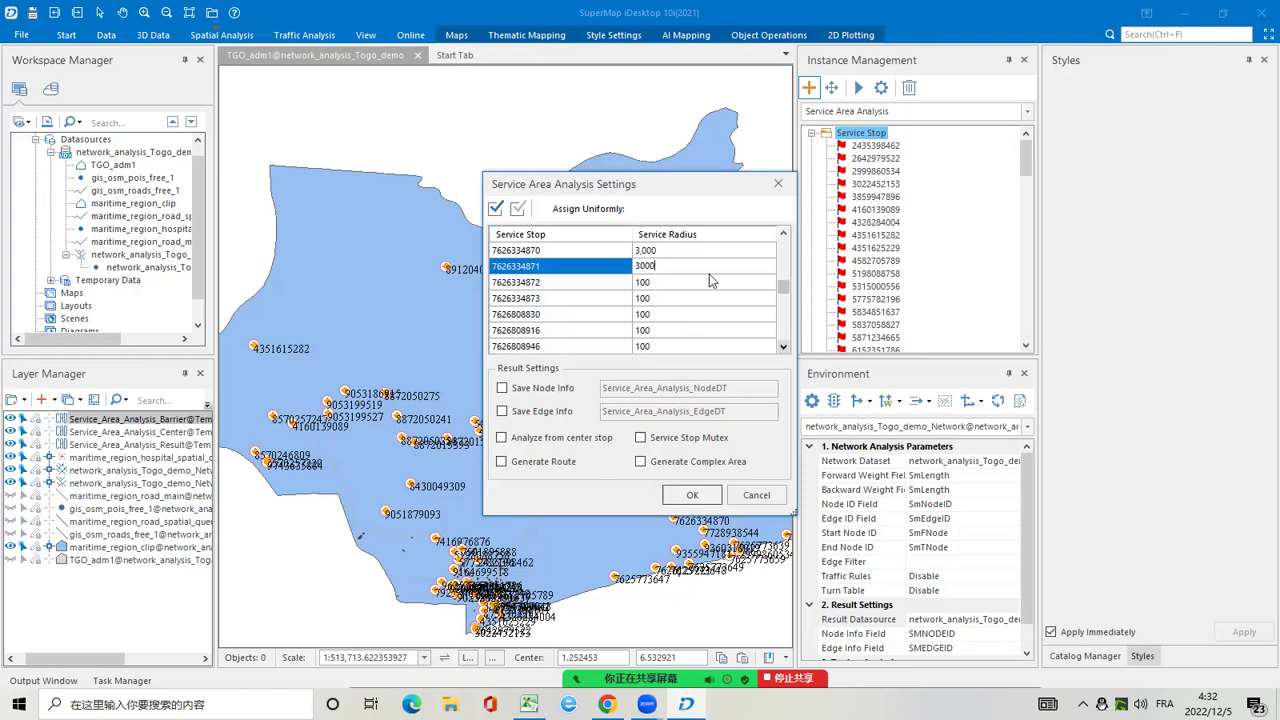
double_click(708, 281)
type("3000")
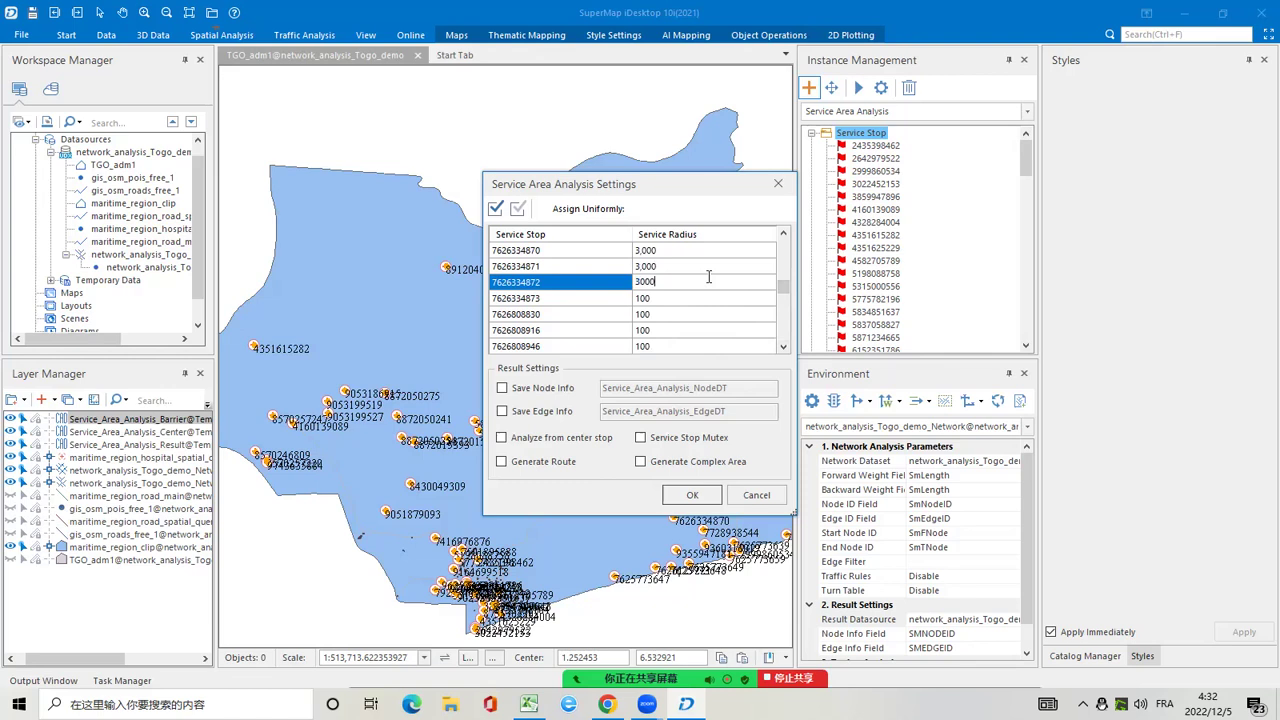
double_click(709, 297)
type("3000")
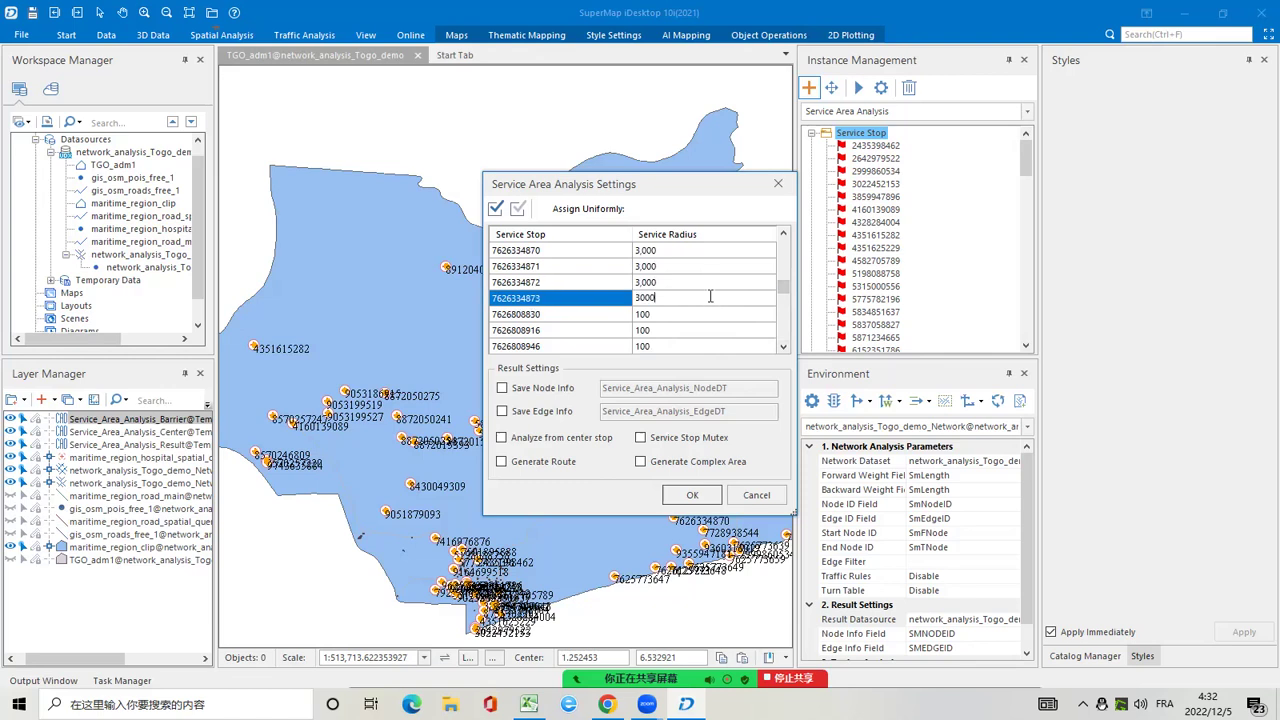
double_click(710, 316)
type("3000")
double_click(694, 330)
type("3000")
double_click(692, 346)
type("3000")
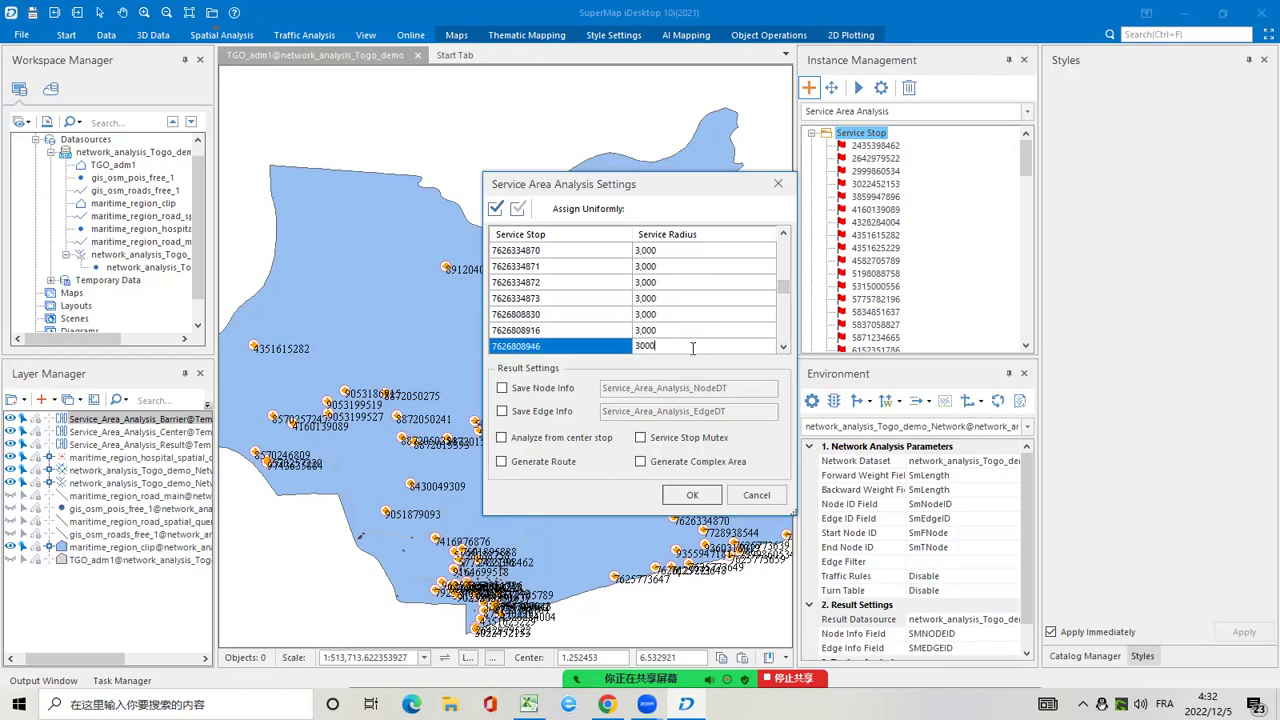
left_click(784, 347)
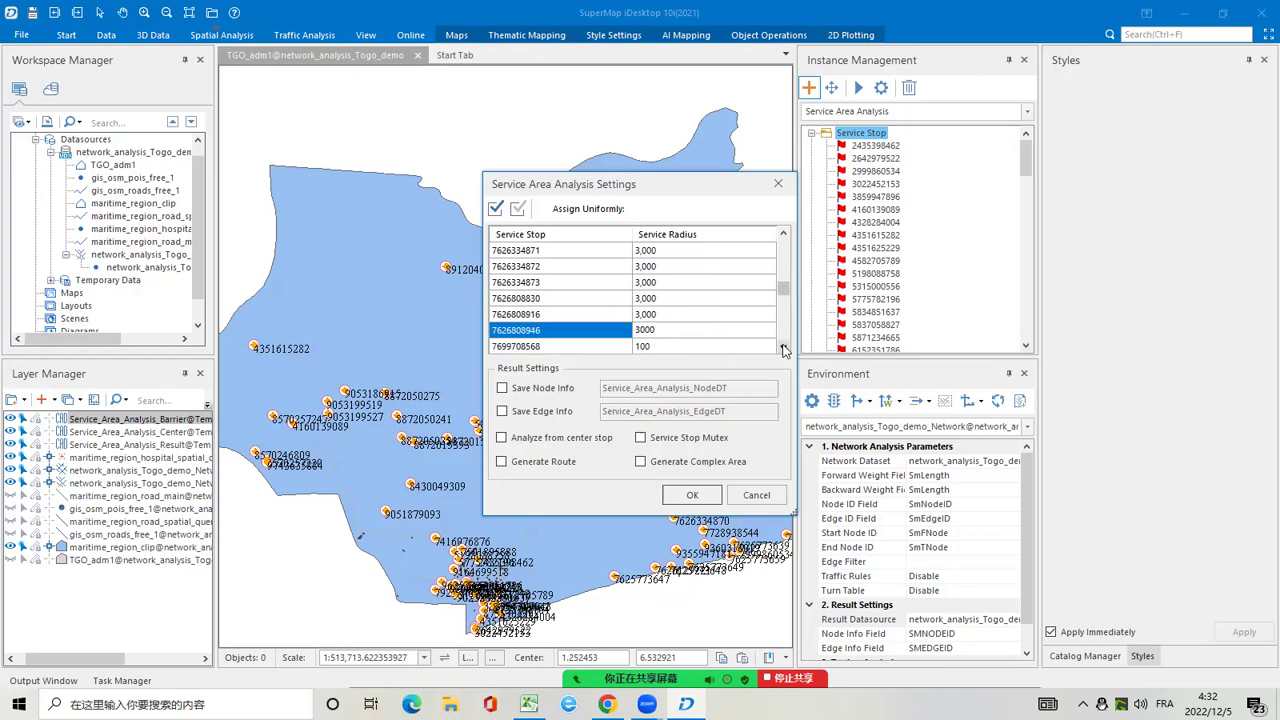
double_click(784, 347)
double_click(784, 347)
double_click(700, 281)
type("3000")
double_click(709, 304)
type("3000")
double_click(709, 314)
type("3000")
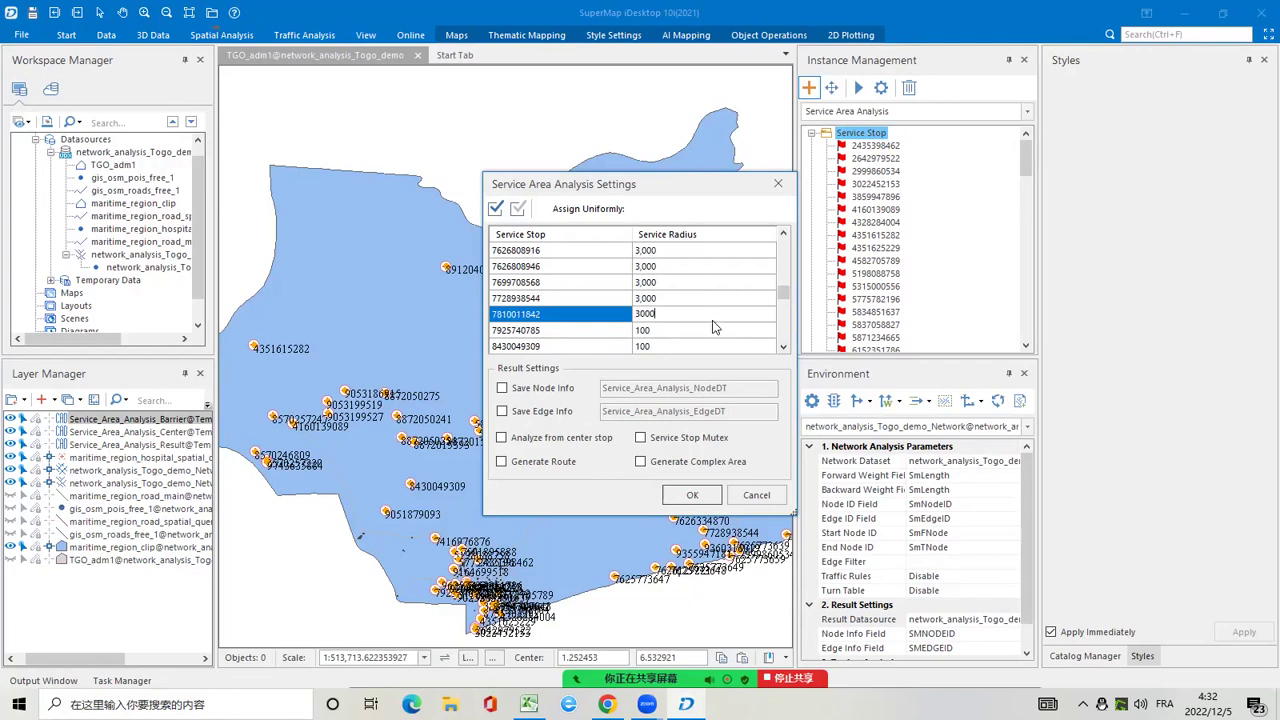
double_click(672, 329)
type("3000")
double_click(681, 346)
type("3000")
scroll(783, 347, "down", 6)
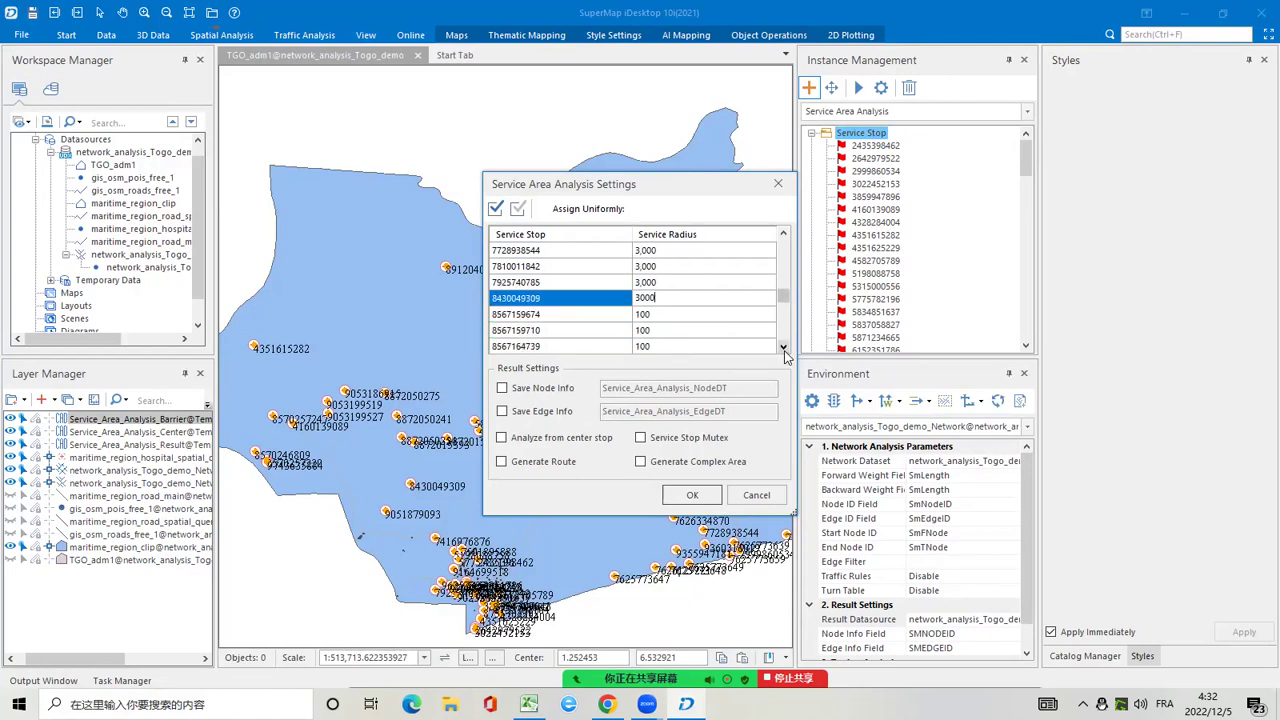
double_click(708, 261)
type("3000")
double_click(702, 277)
type("3000")
double_click(701, 296)
type("3000")
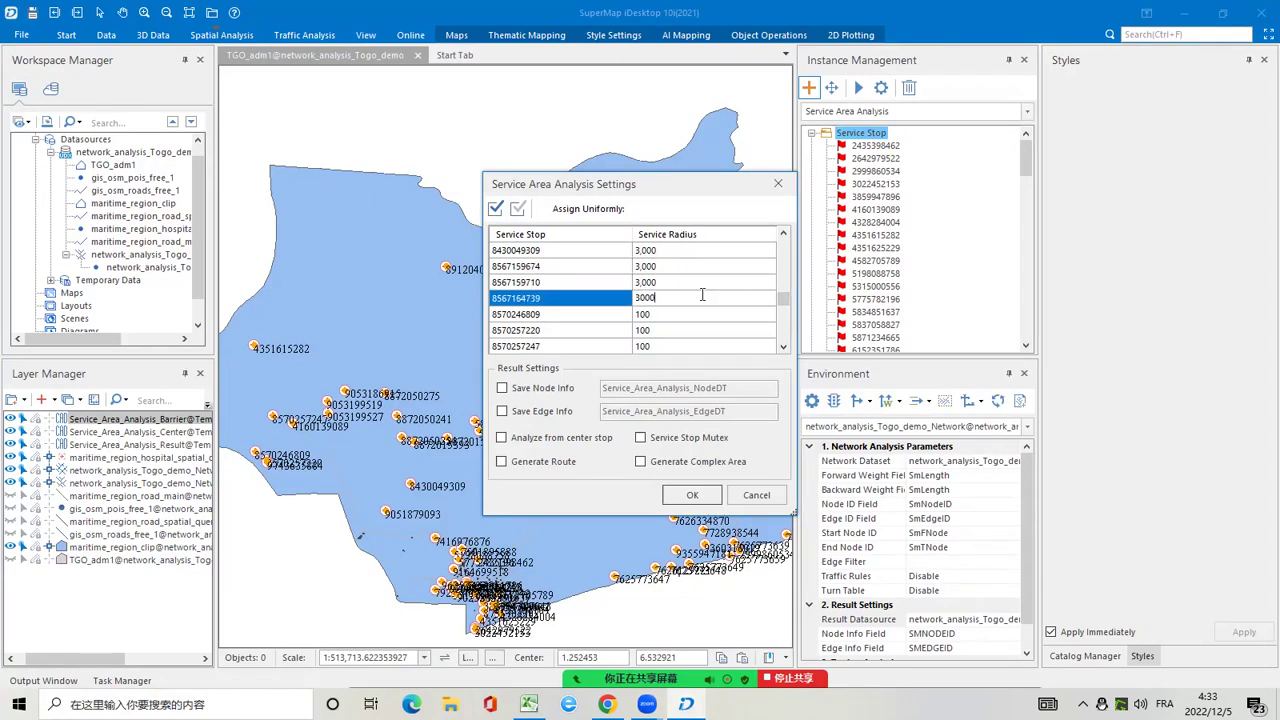
double_click(712, 315)
type("3000")
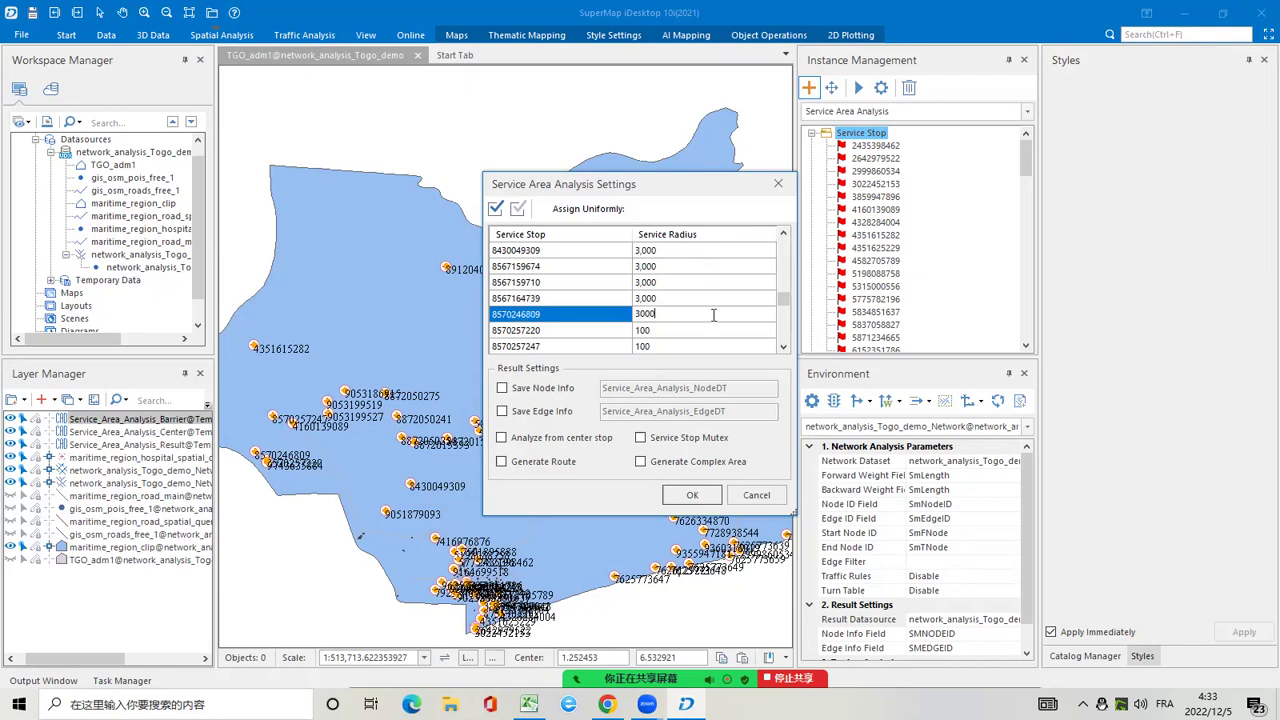
double_click(704, 330)
type("3000")
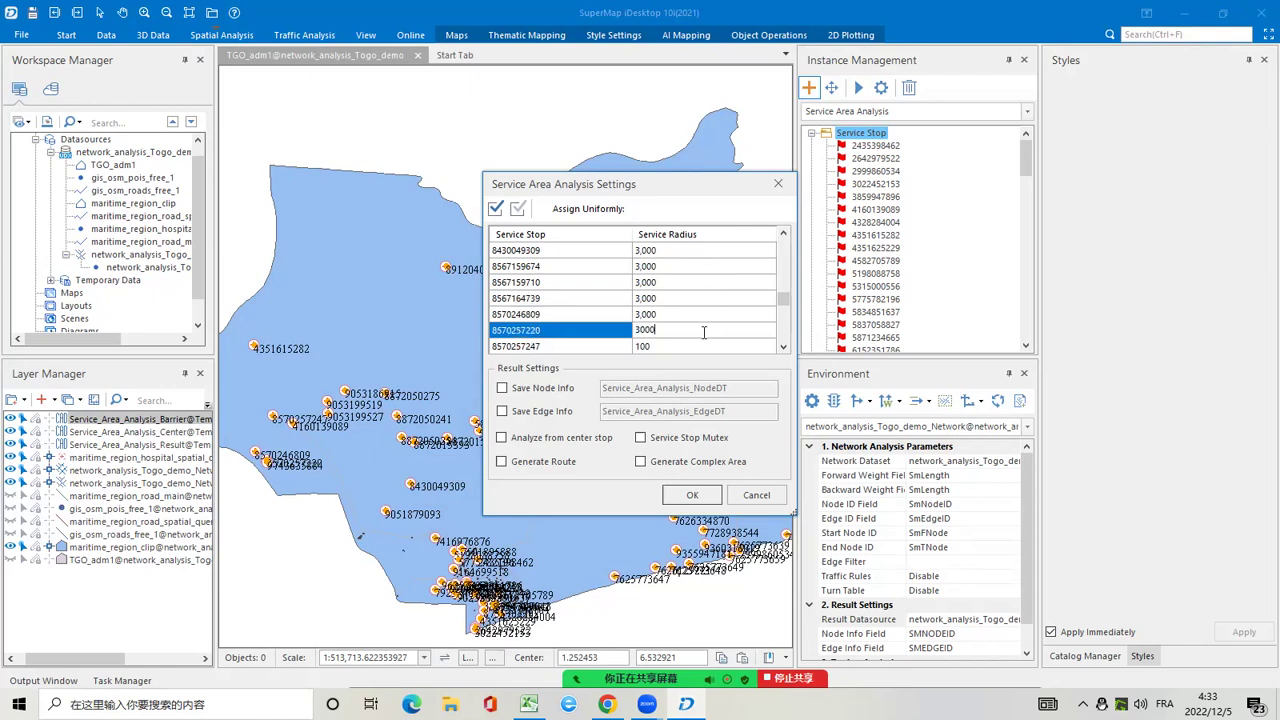
double_click(712, 345)
type("3000")
left_click(784, 347)
left_click(784, 347)
left_click(784, 347)
left_click(784, 347)
left_click(784, 347)
double_click(704, 283)
type("3000")
double_click(718, 299)
type("3000")
double_click(713, 312)
type("3000")
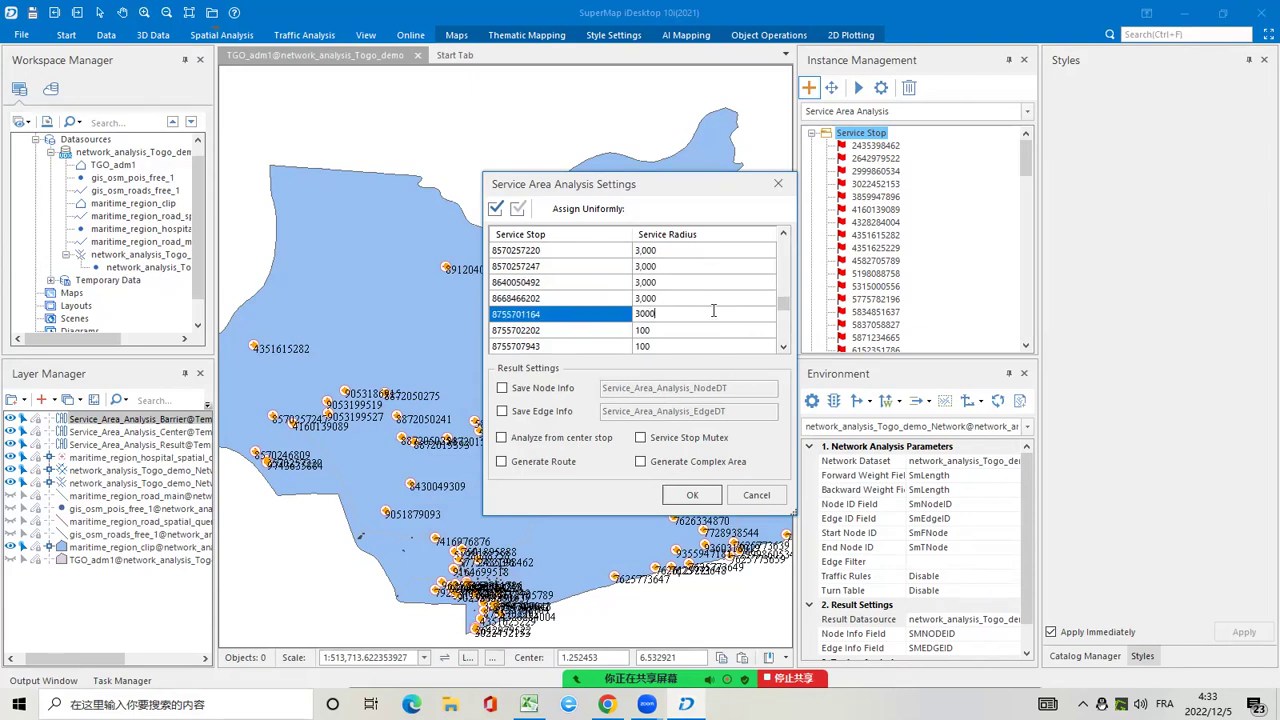
double_click(718, 330)
type("3000")
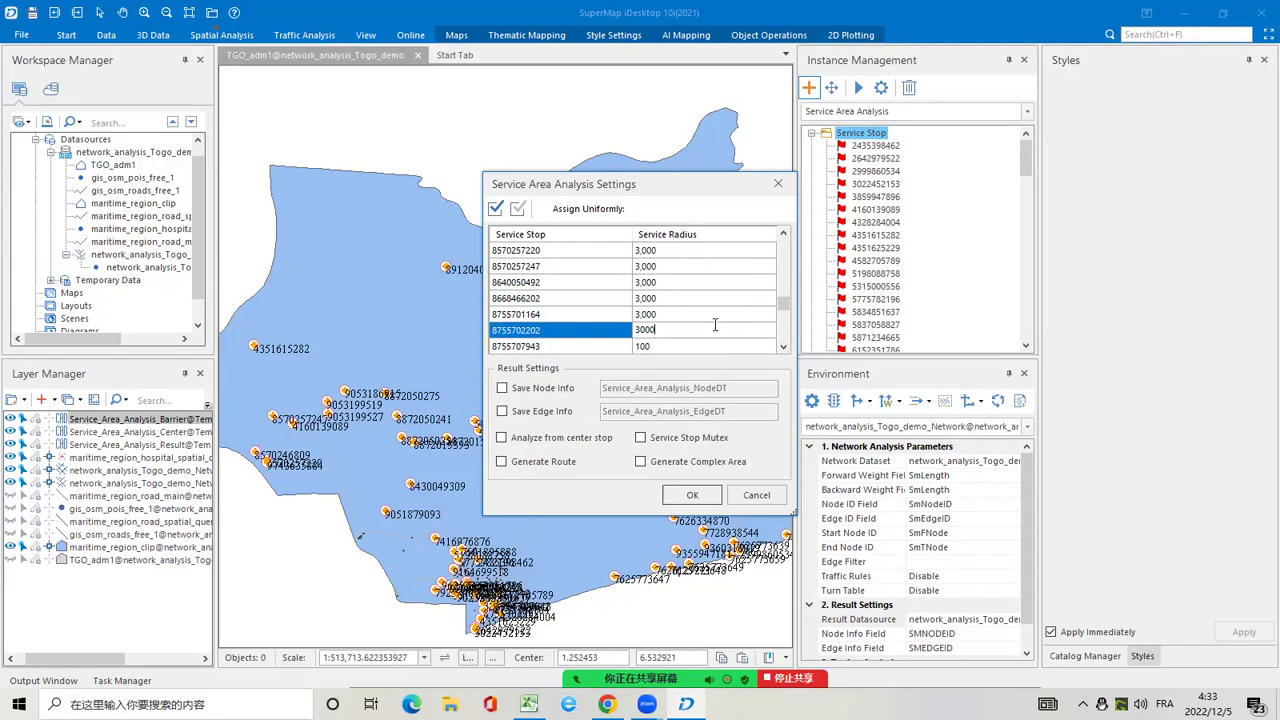
double_click(701, 347)
type("3000")
left_click(784, 348)
left_click(784, 348)
left_click(784, 348)
left_click(784, 348)
left_click(784, 348)
double_click(706, 282)
type("3000")
double_click(717, 307)
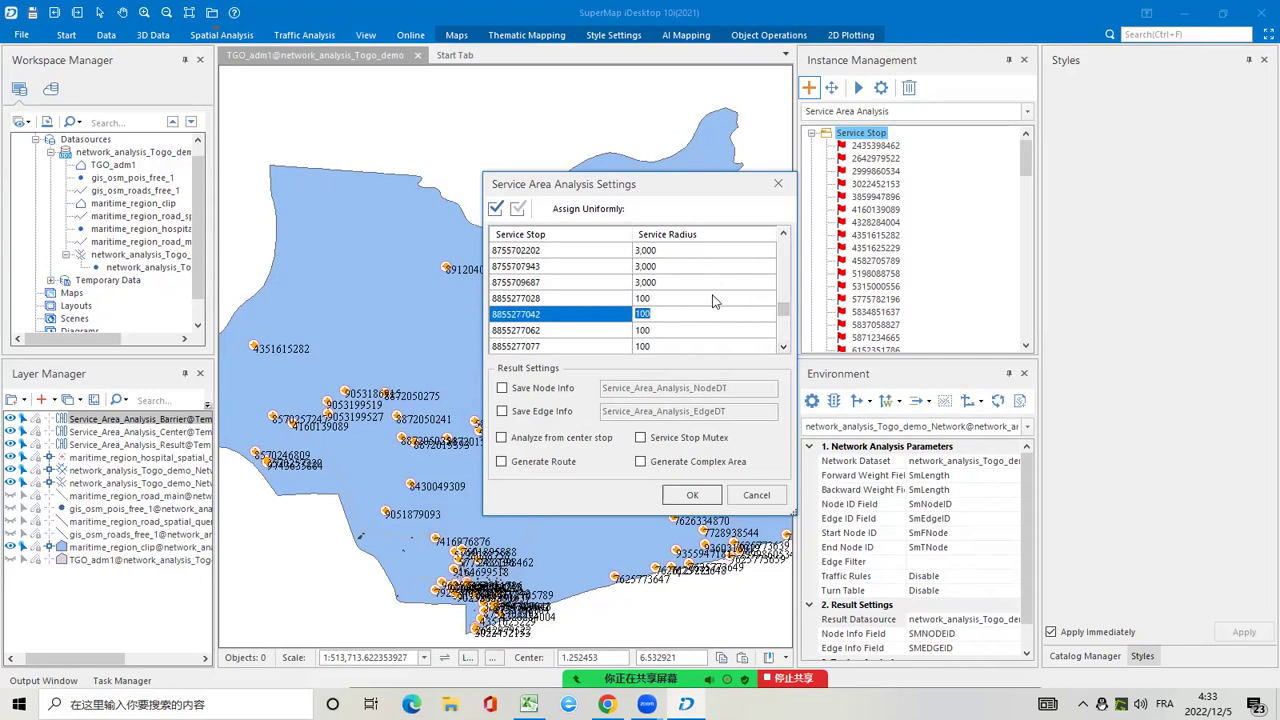
double_click(712, 297)
type("3000")
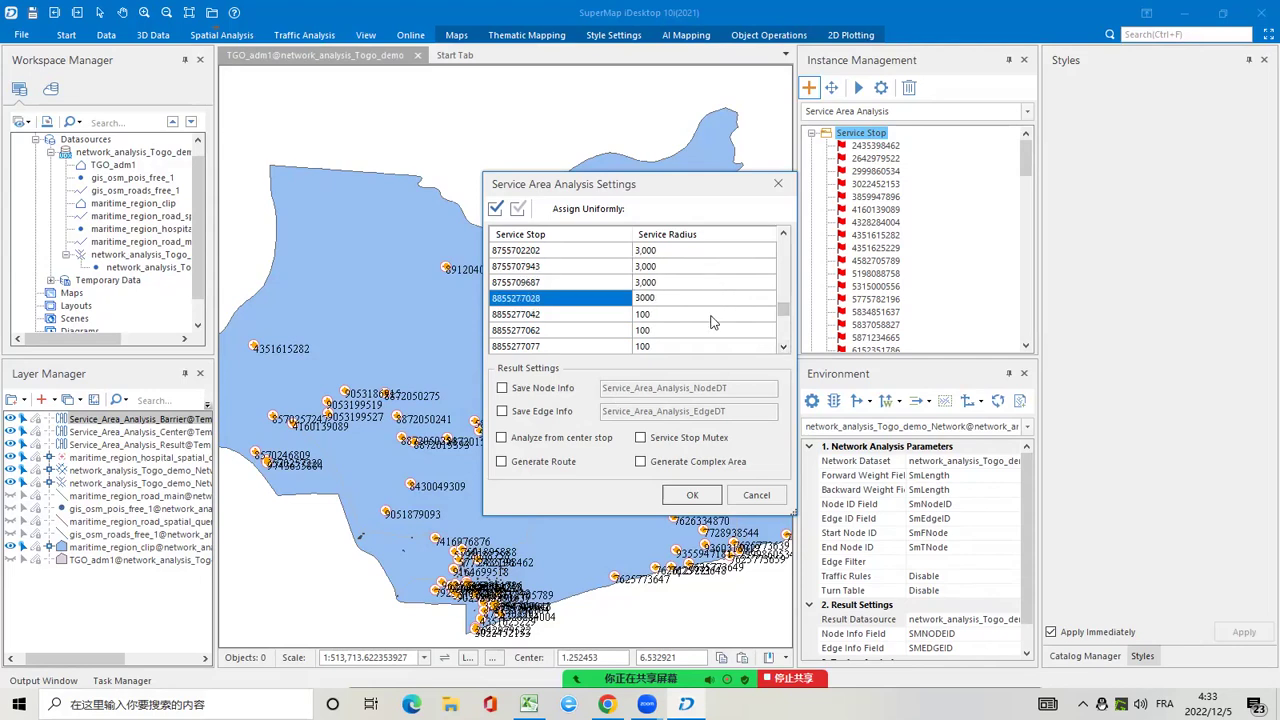
double_click(712, 314)
type("3000")
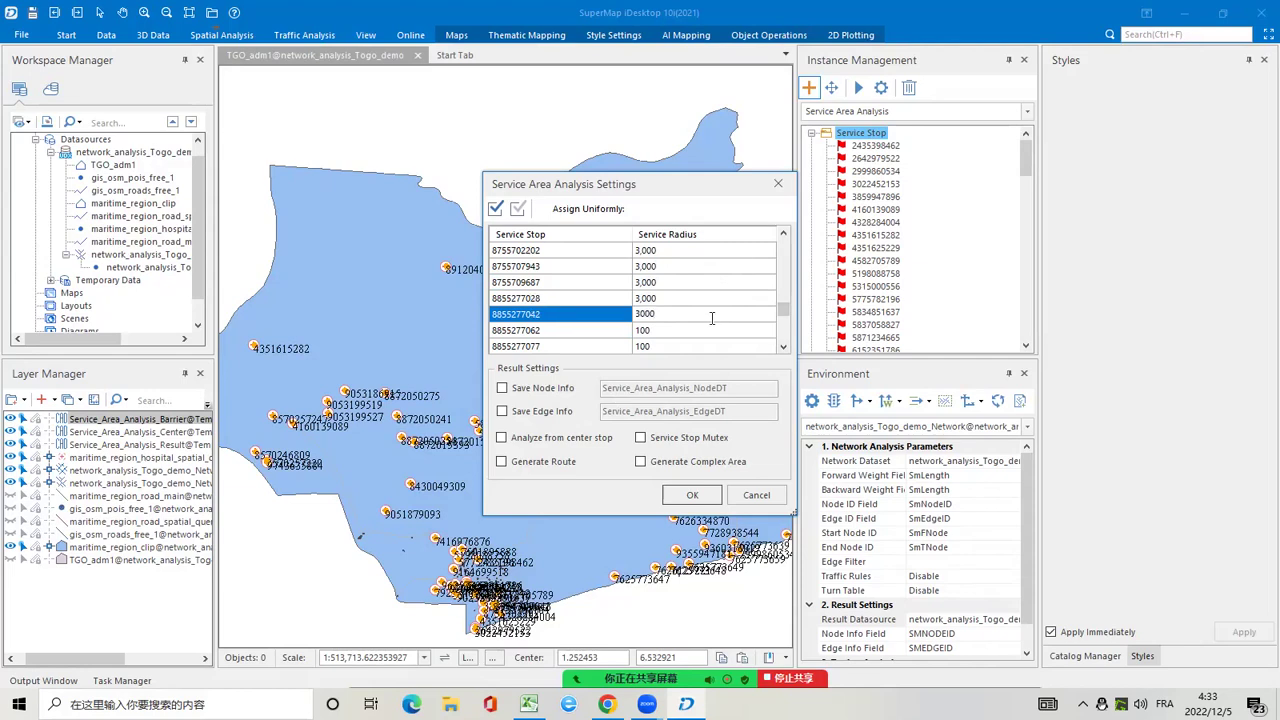
double_click(717, 330)
type("3000")
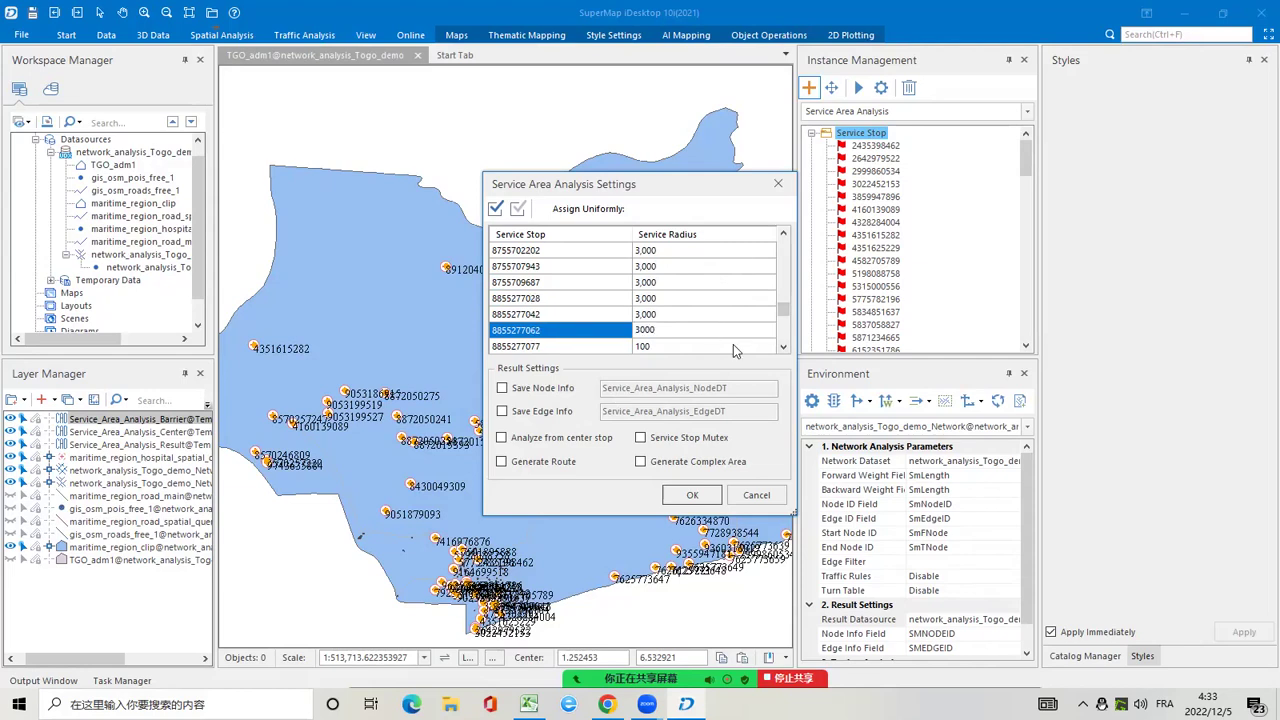
double_click(733, 345)
type("3000")
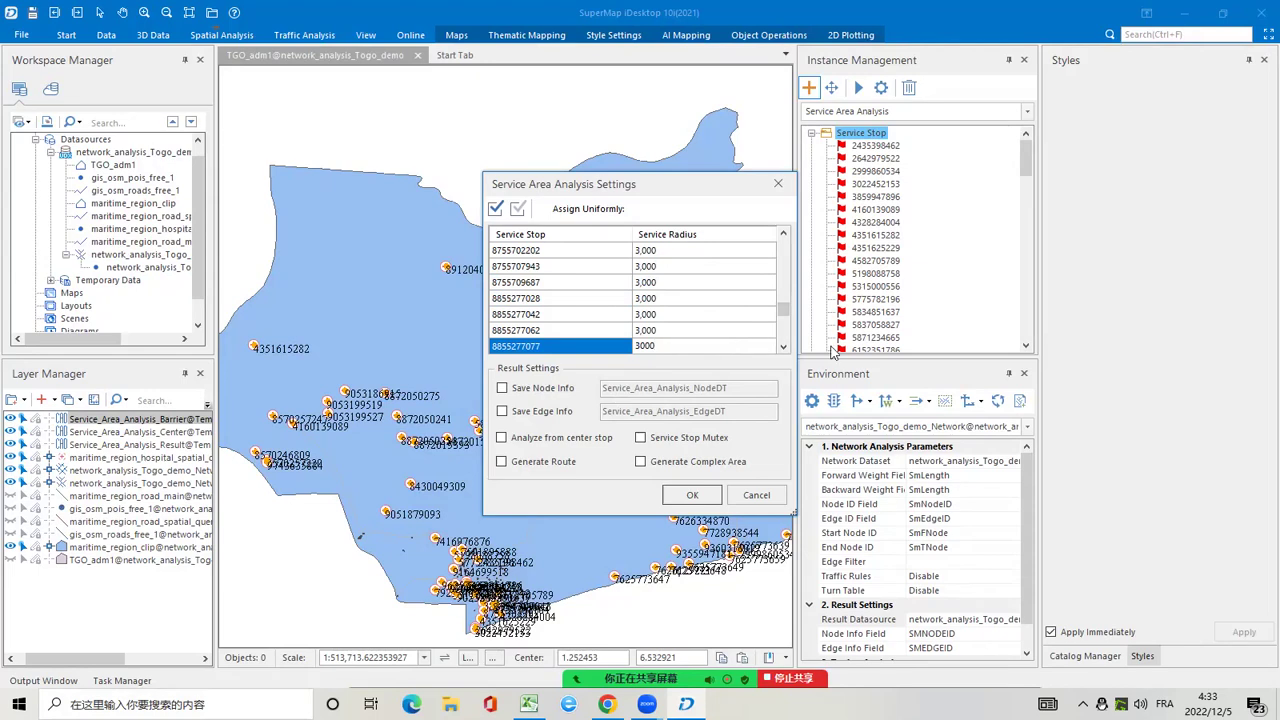
double_click(787, 344)
left_click(787, 347)
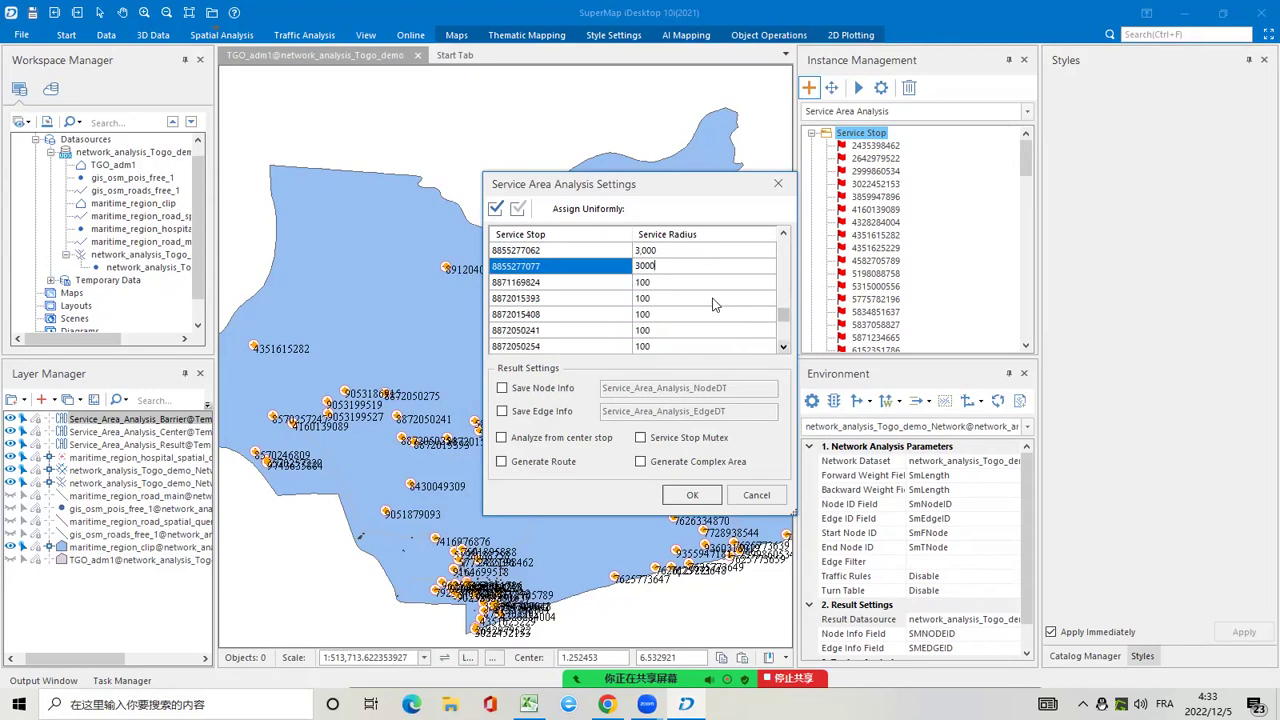
left_click(702, 282)
type("3000")
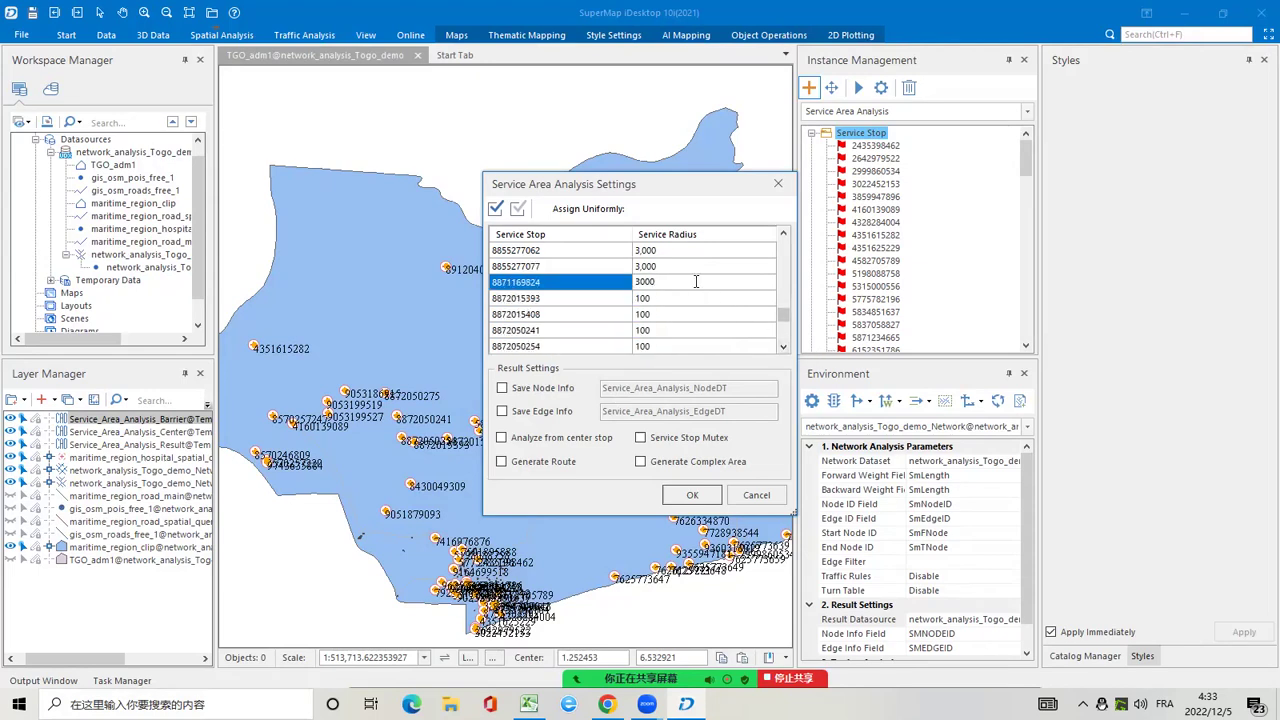
left_click(702, 299)
type("3000")
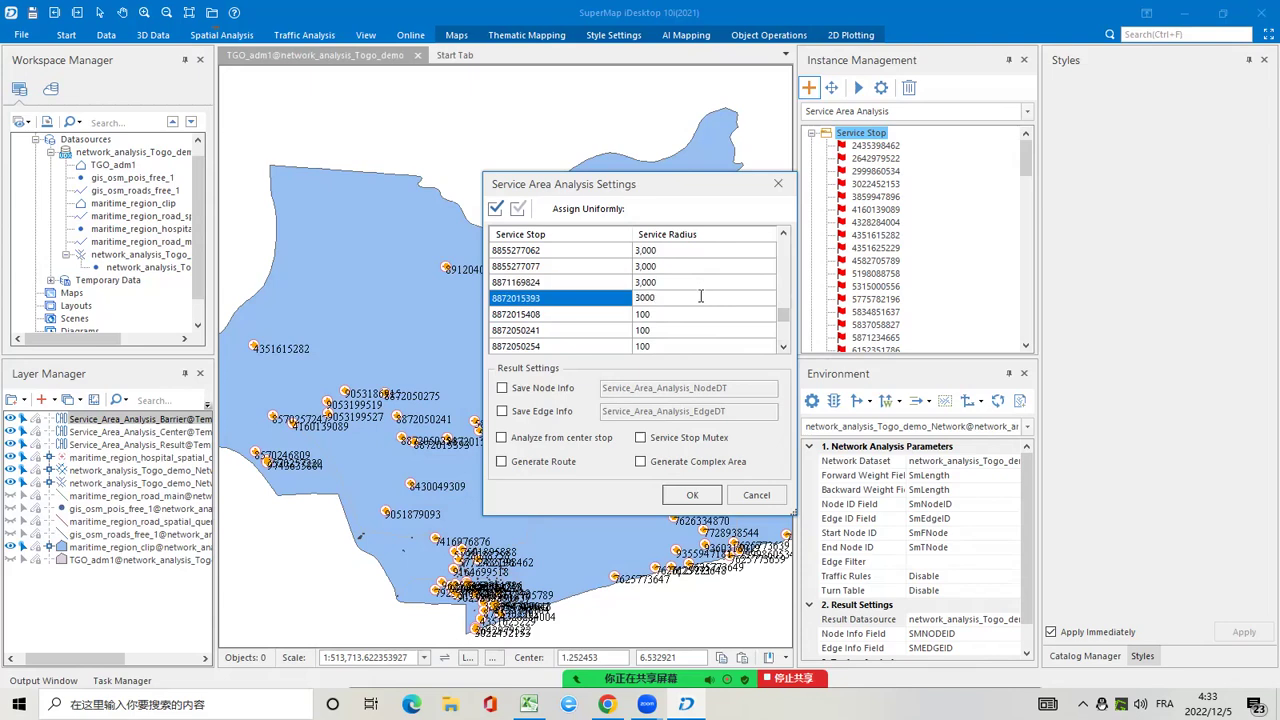
left_click(702, 314)
type("3000")
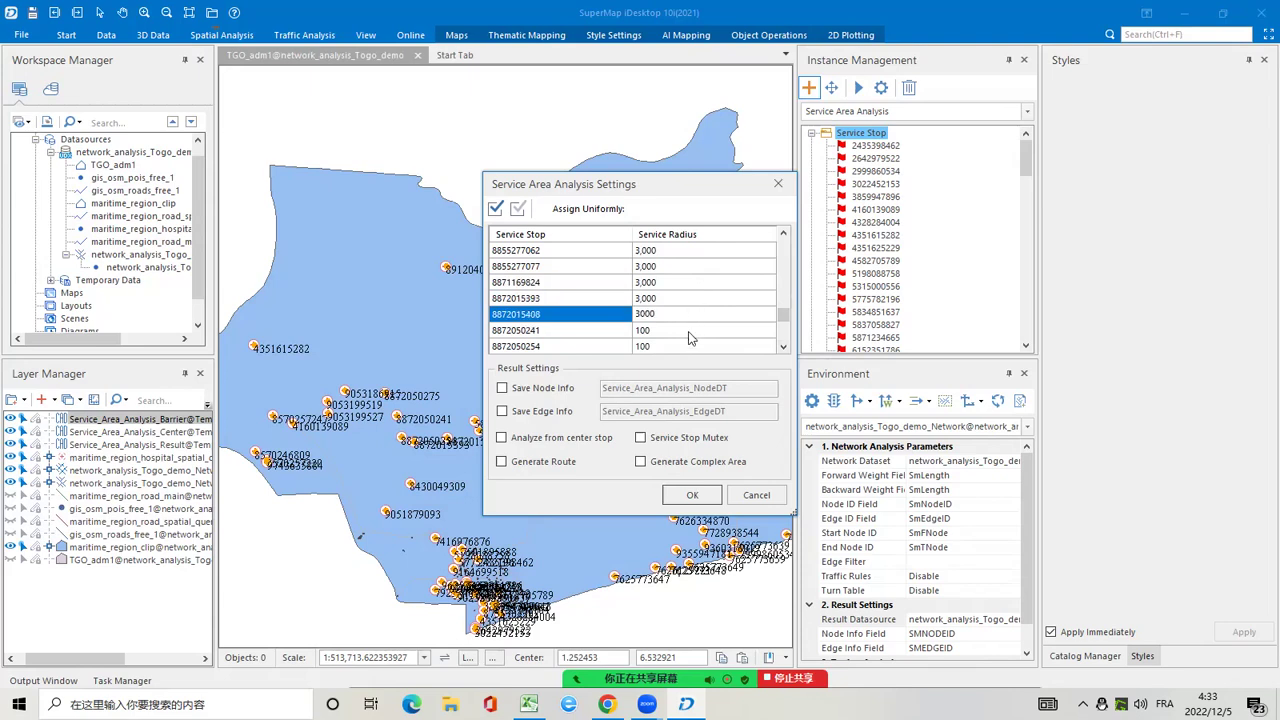
left_click(689, 331)
type("3000")
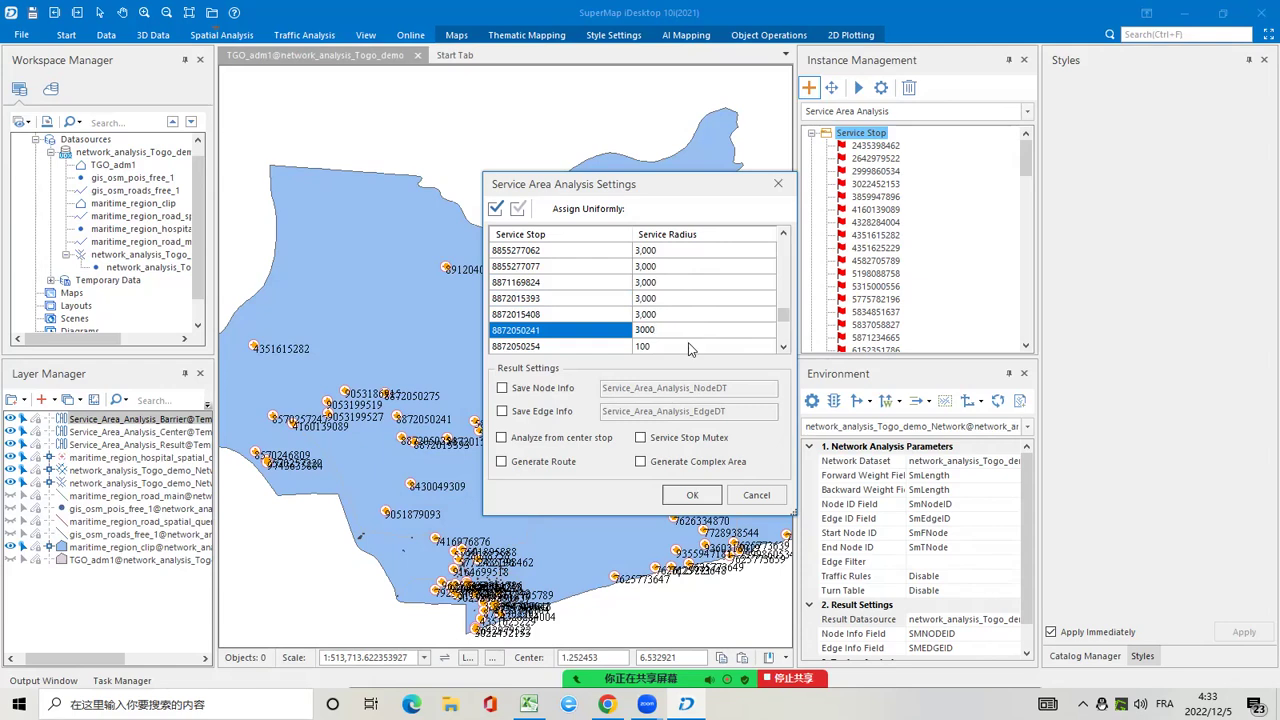
left_click(689, 347)
type("3000")
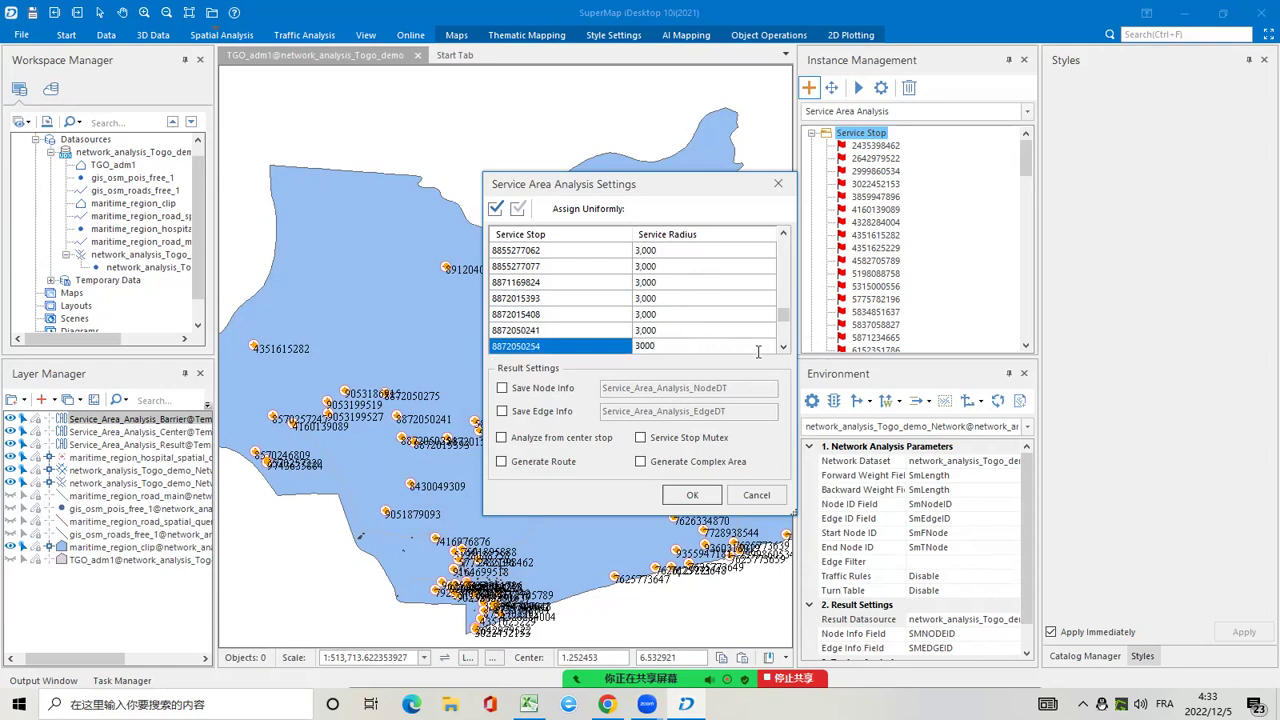
scroll(789, 346, "down", 5)
left_click(693, 282)
type("3000")
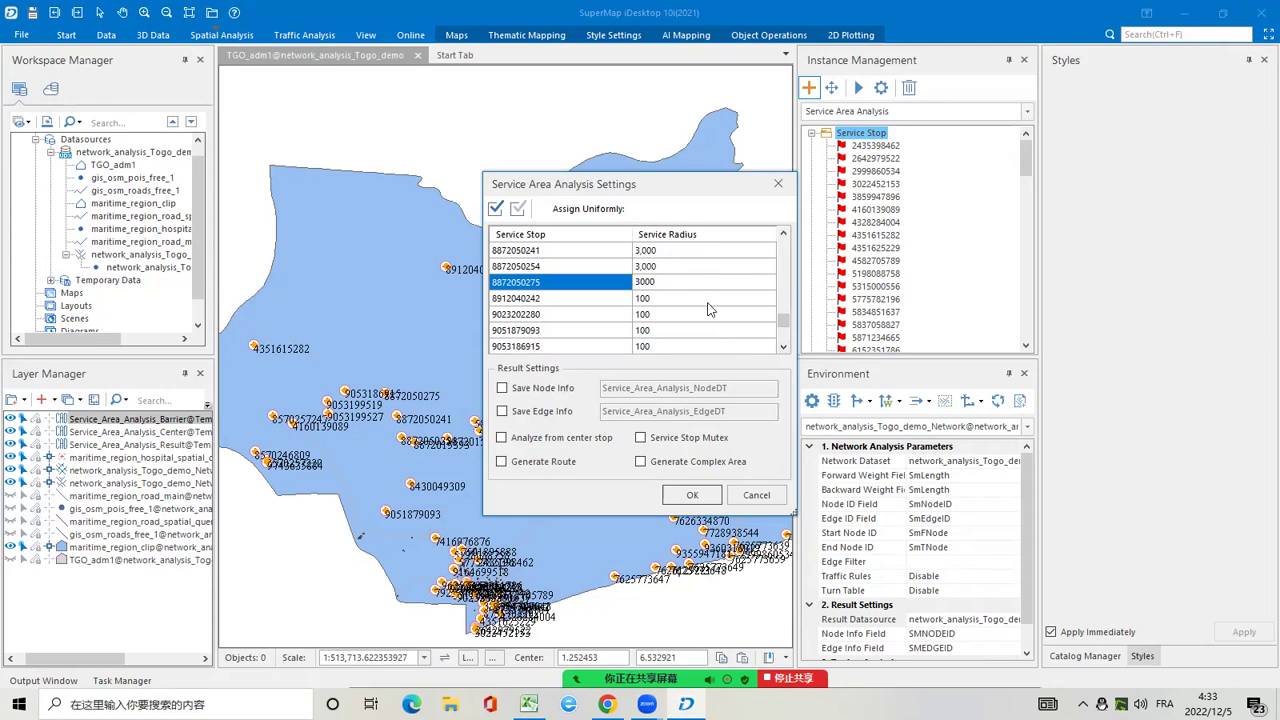
left_click(700, 297)
type("3000")
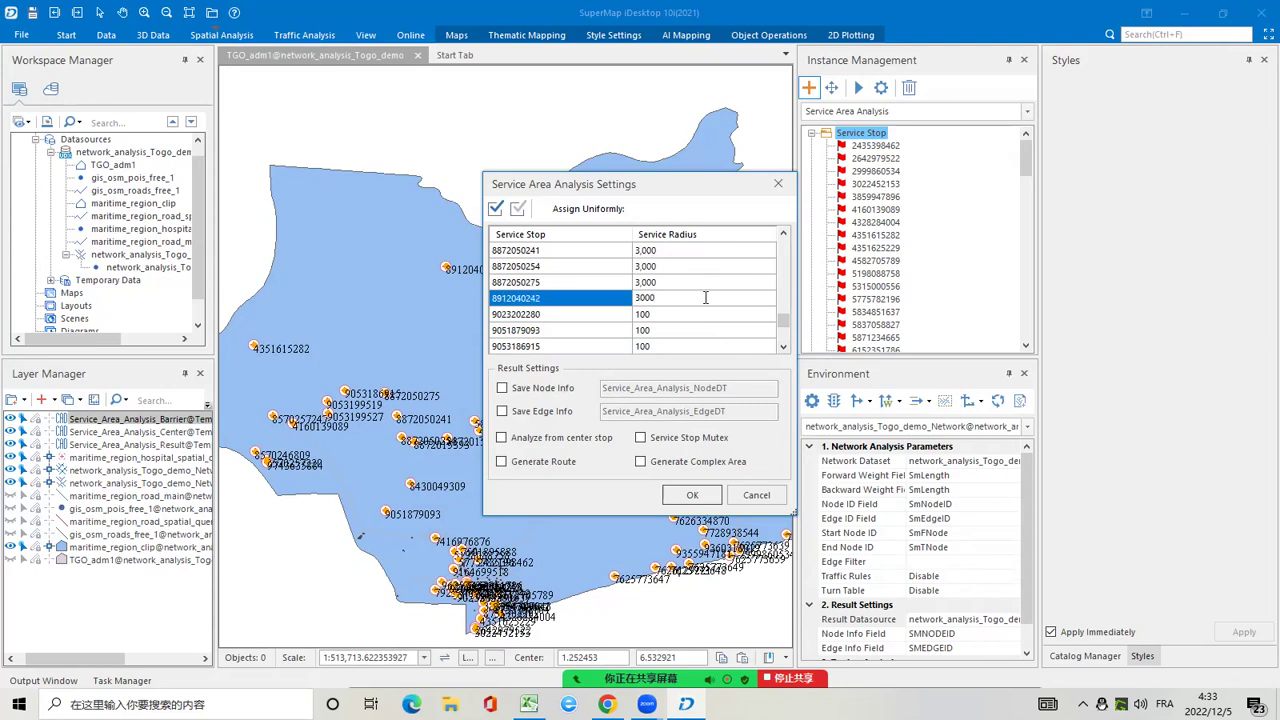
left_click(699, 313)
type("3000")
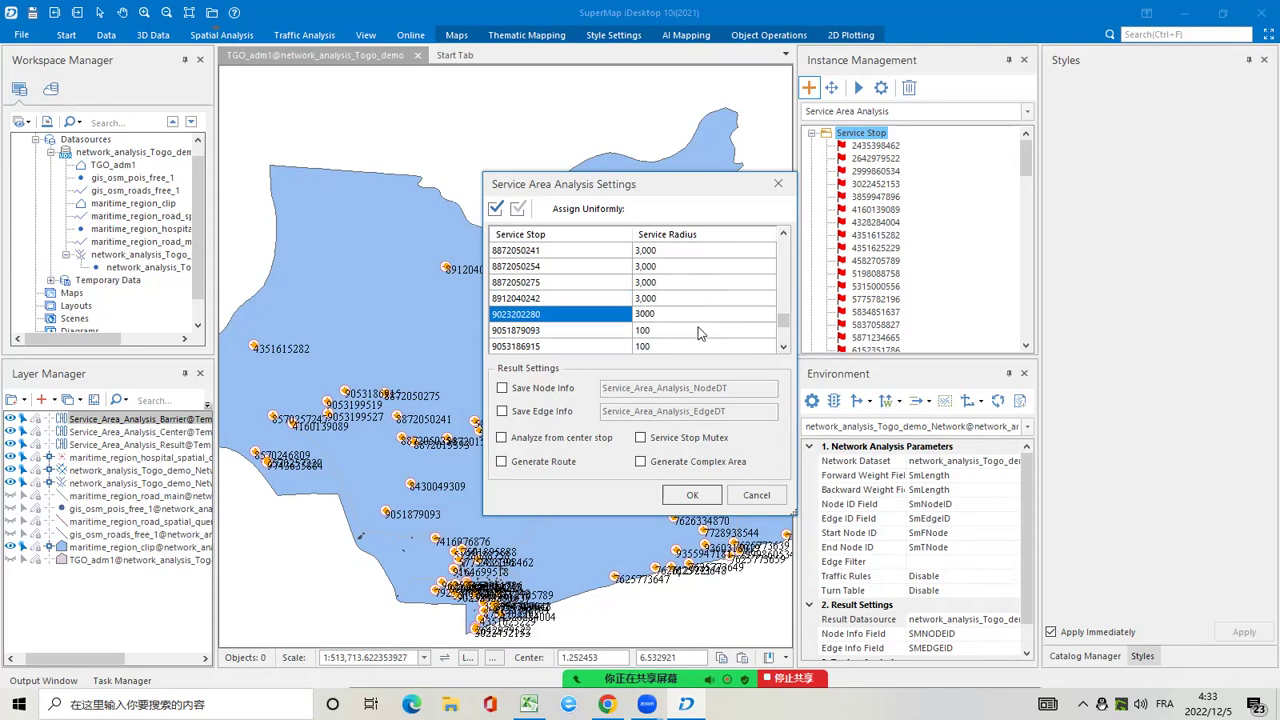
left_click(699, 331)
type("3000")
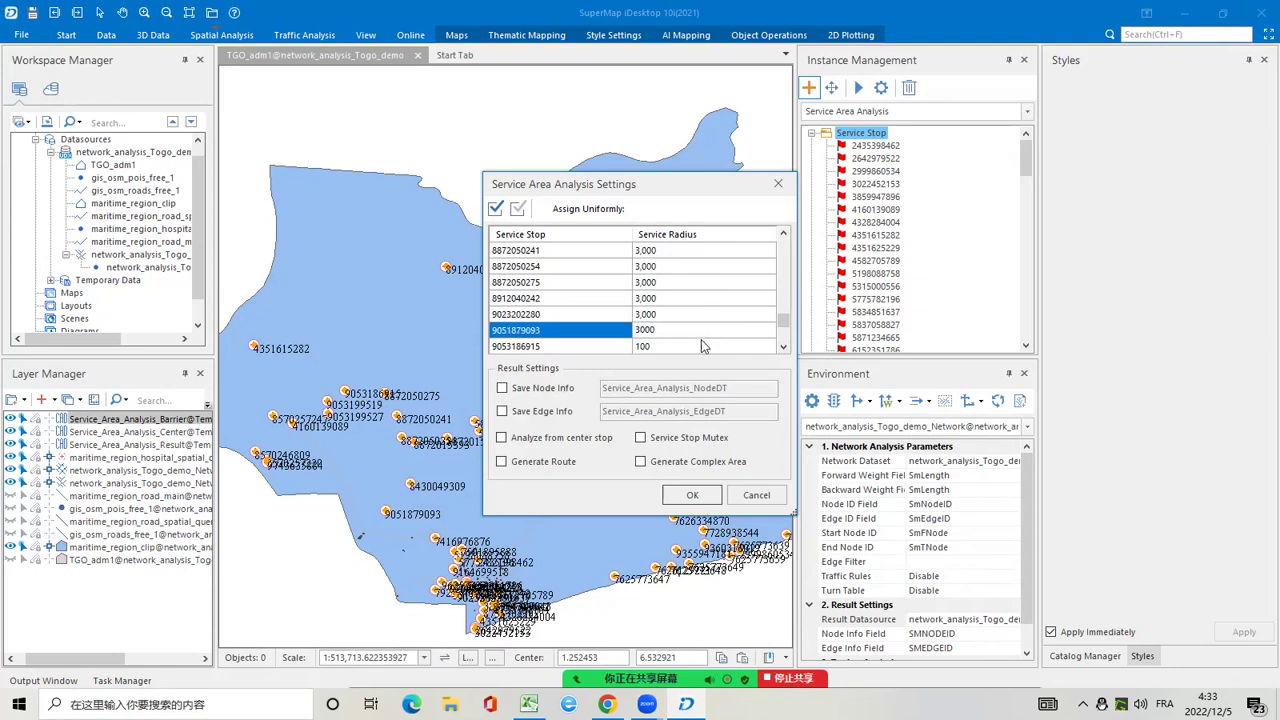
left_click(703, 346)
type("3000")
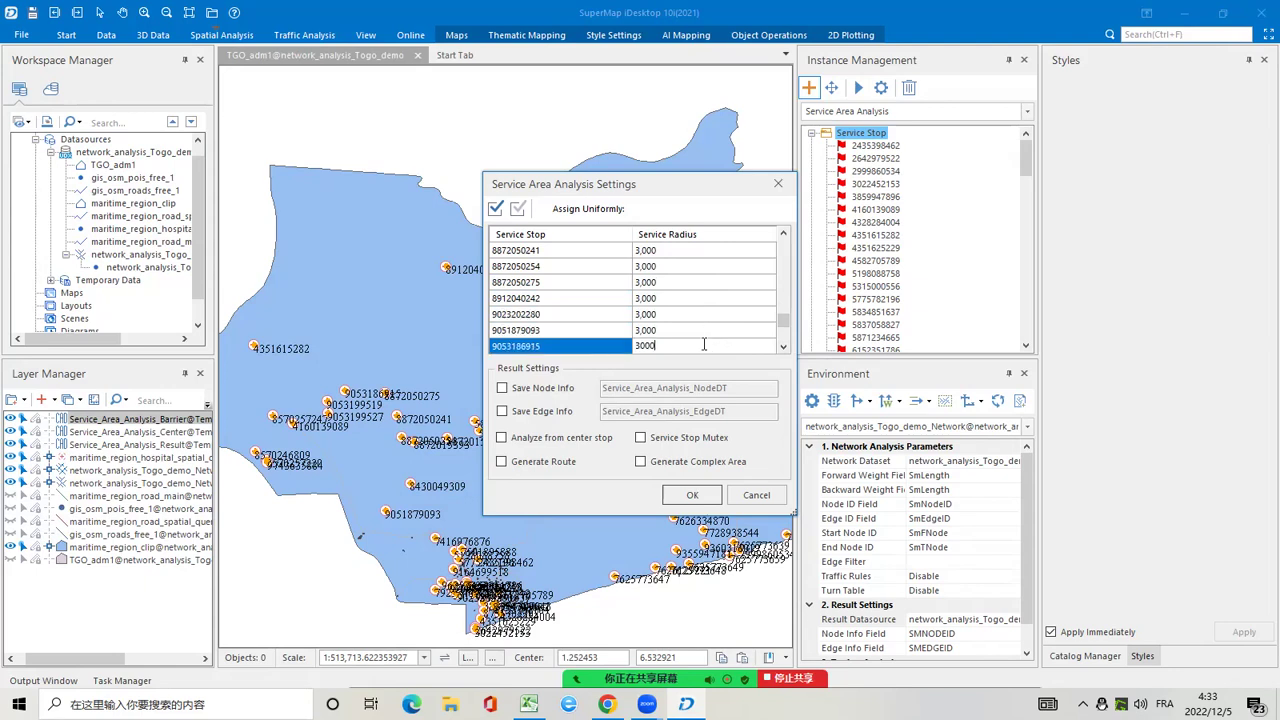
left_click(784, 347)
left_click(784, 347)
left_click(784, 347)
left_click(784, 347)
left_click(784, 347)
left_click(700, 288)
type("3000")
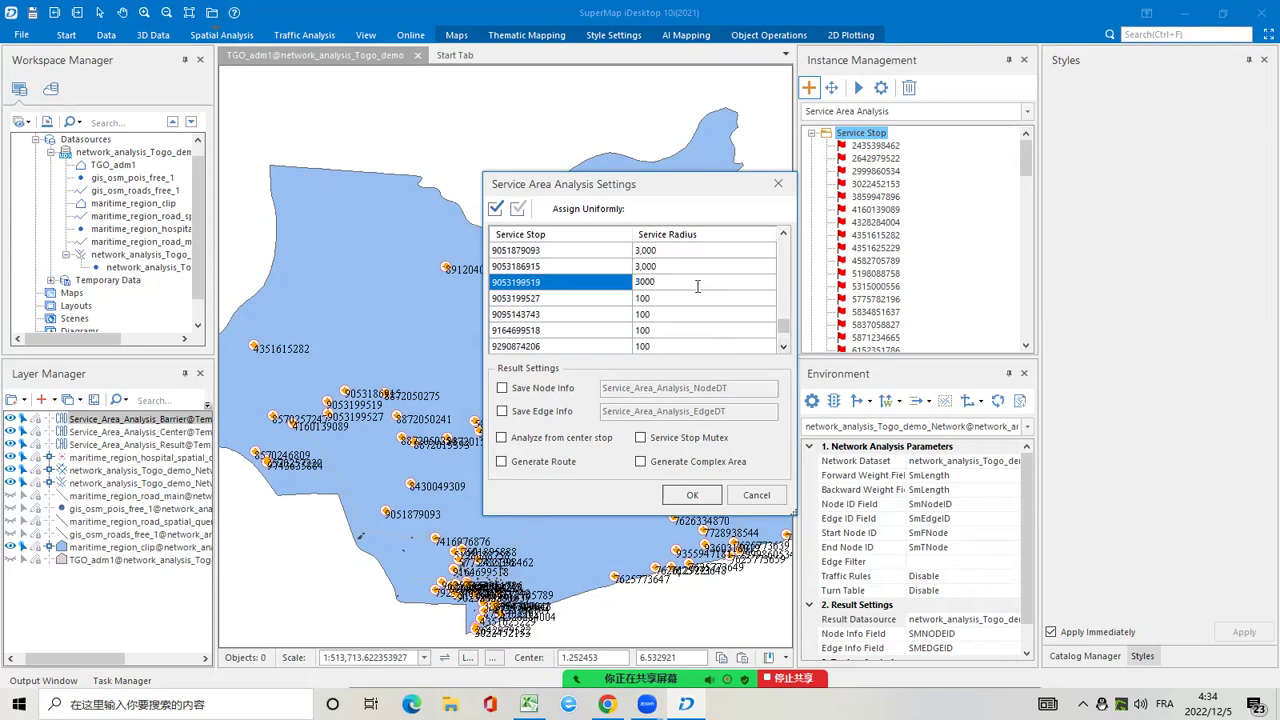
left_click(697, 298)
type("3000")
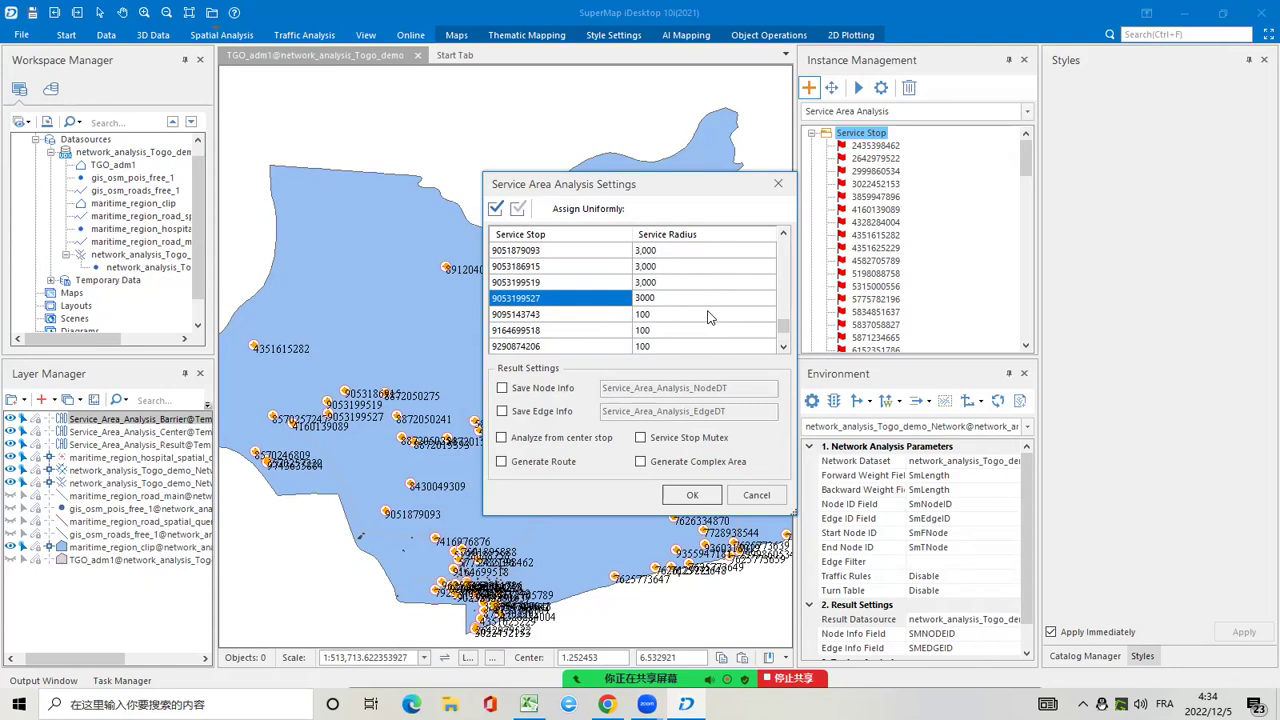
left_click(708, 314)
type("3000")
left_click(733, 330)
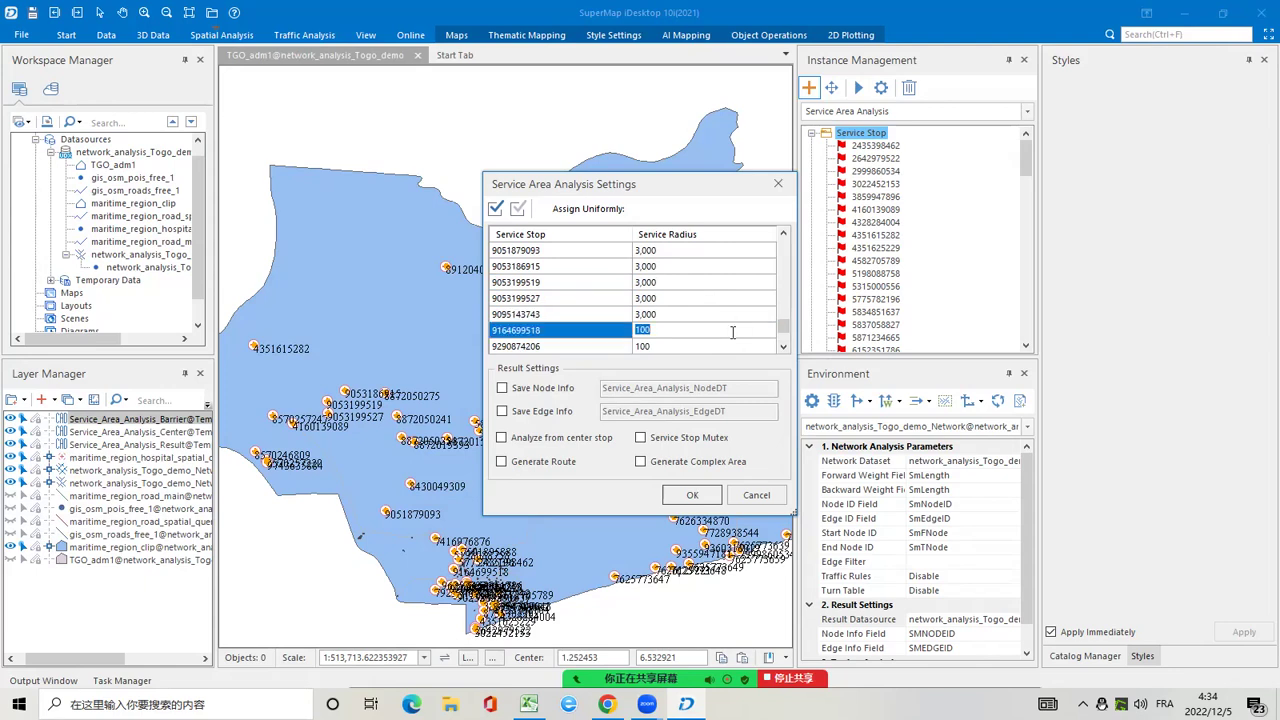
type("3000")
left_click(727, 347)
type("3000")
scroll(778, 346, "down", 5)
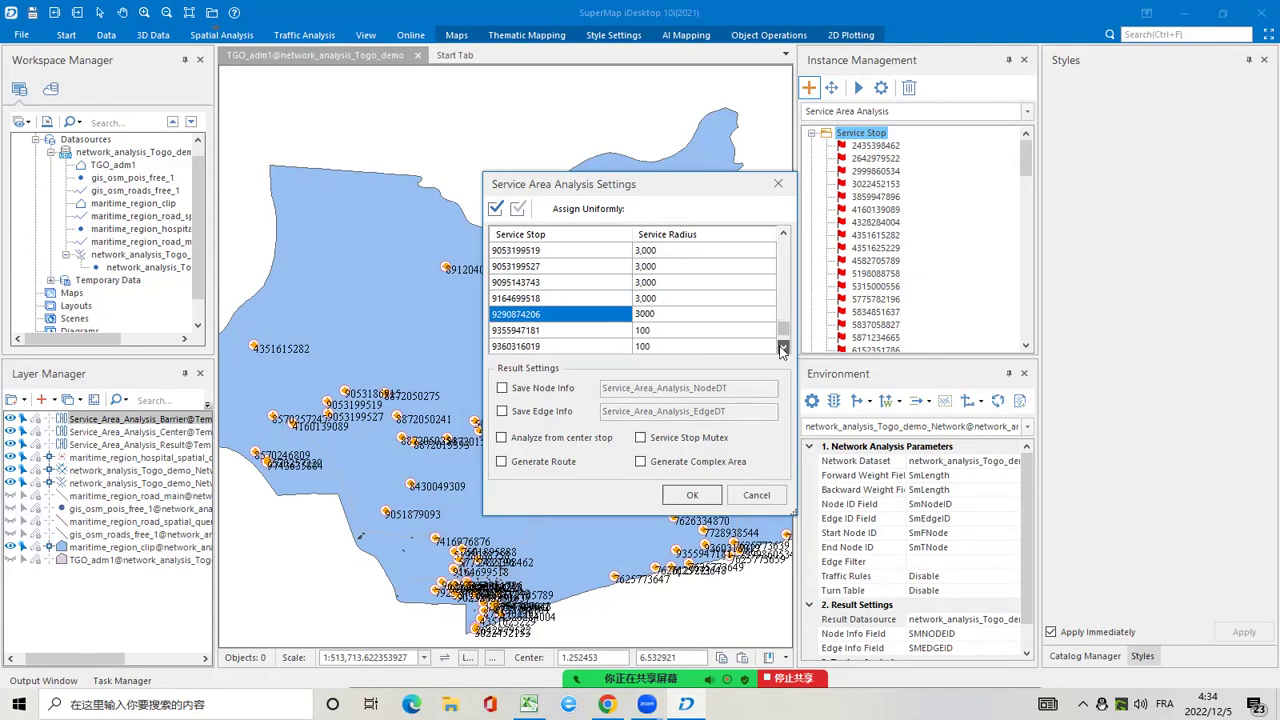
left_click(697, 280)
type("3000")
left_click(685, 298)
type("3000")
left_click(685, 314)
type("3000")
left_click(685, 329)
type("3000")
left_click(683, 345)
type("3000")
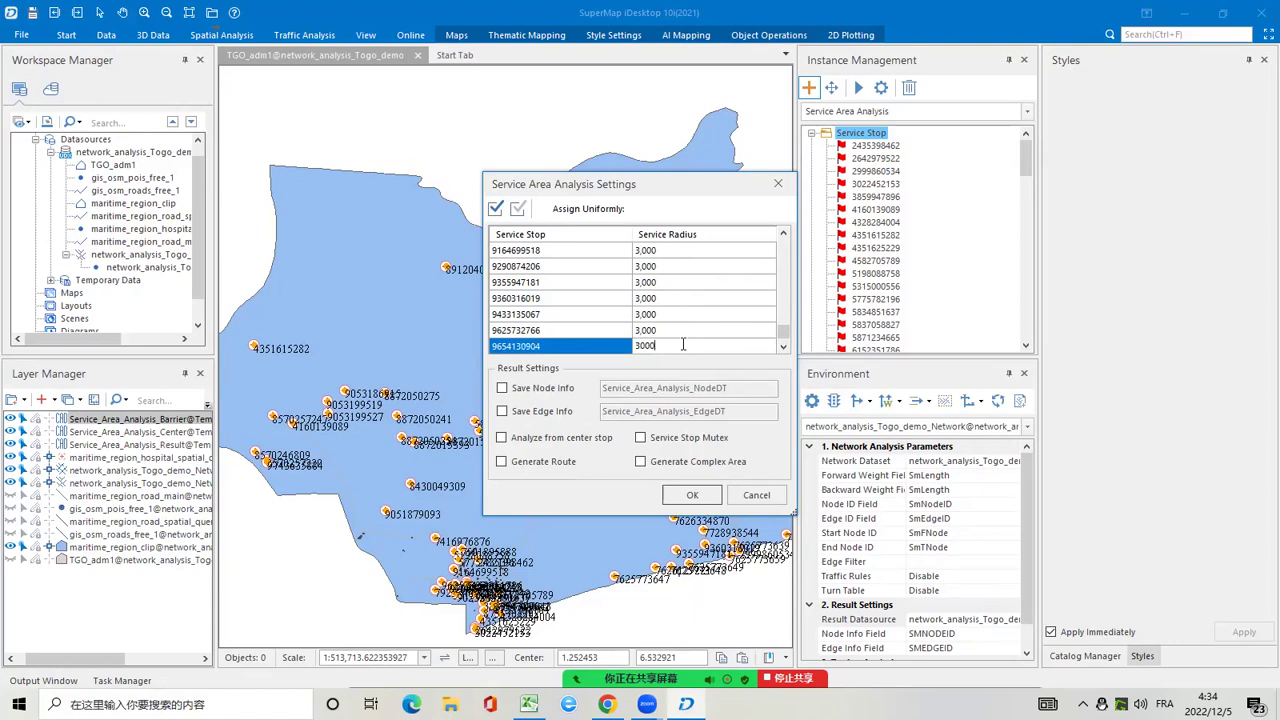
left_click(785, 349)
left_click(708, 325)
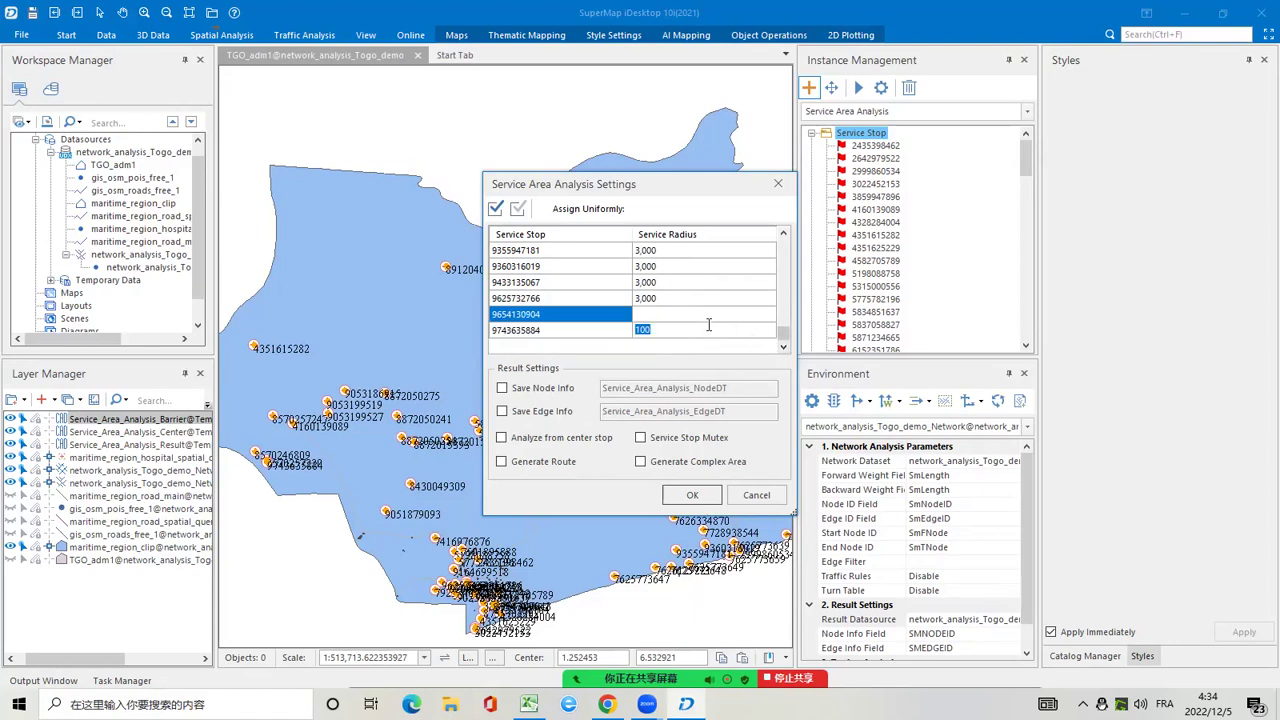
type("3000")
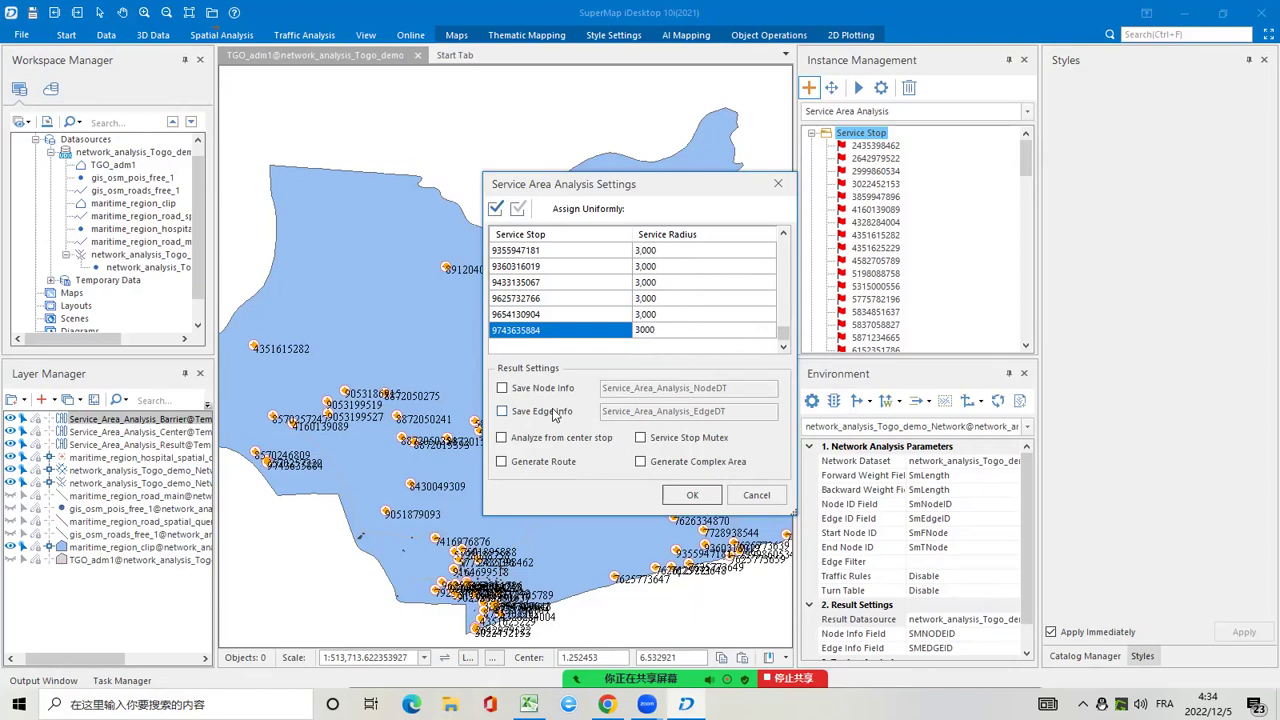
Enable Analyze from center stop, Service Stop Mutex, Generate Route and Generate Complex Area, and run the service area analysis
left_click(510, 438)
left_click(640, 438)
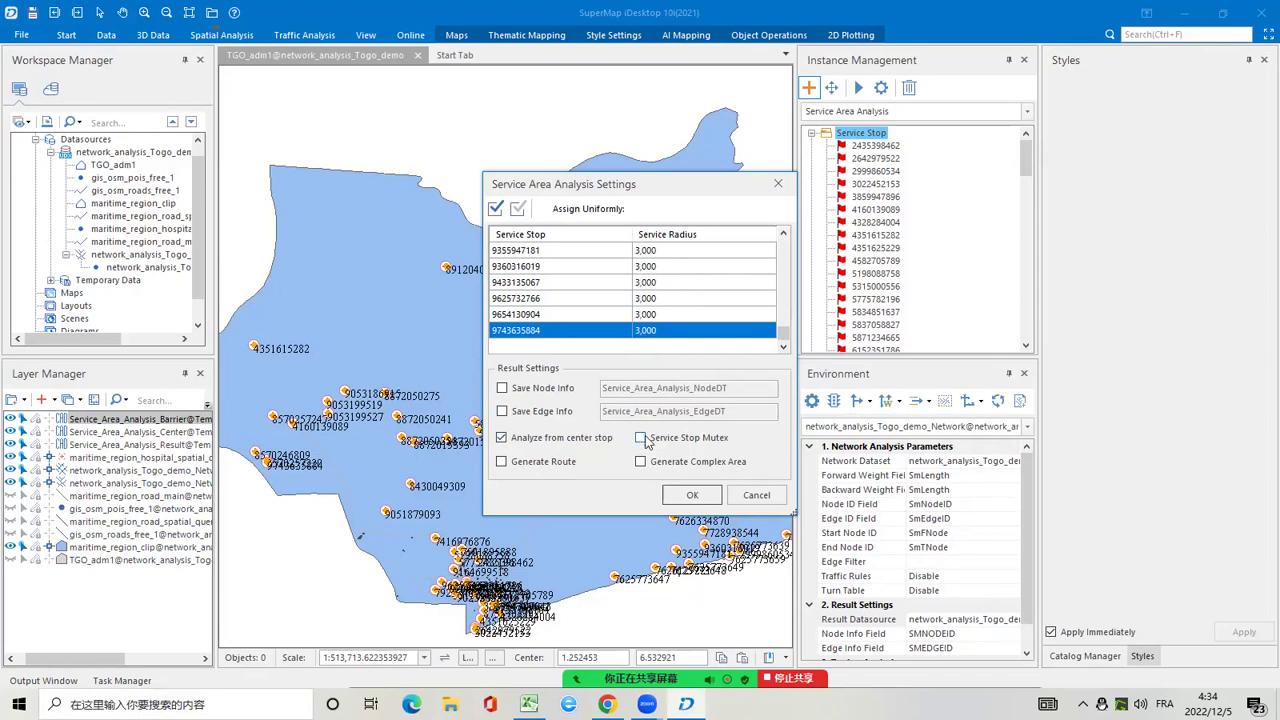
left_click(502, 462)
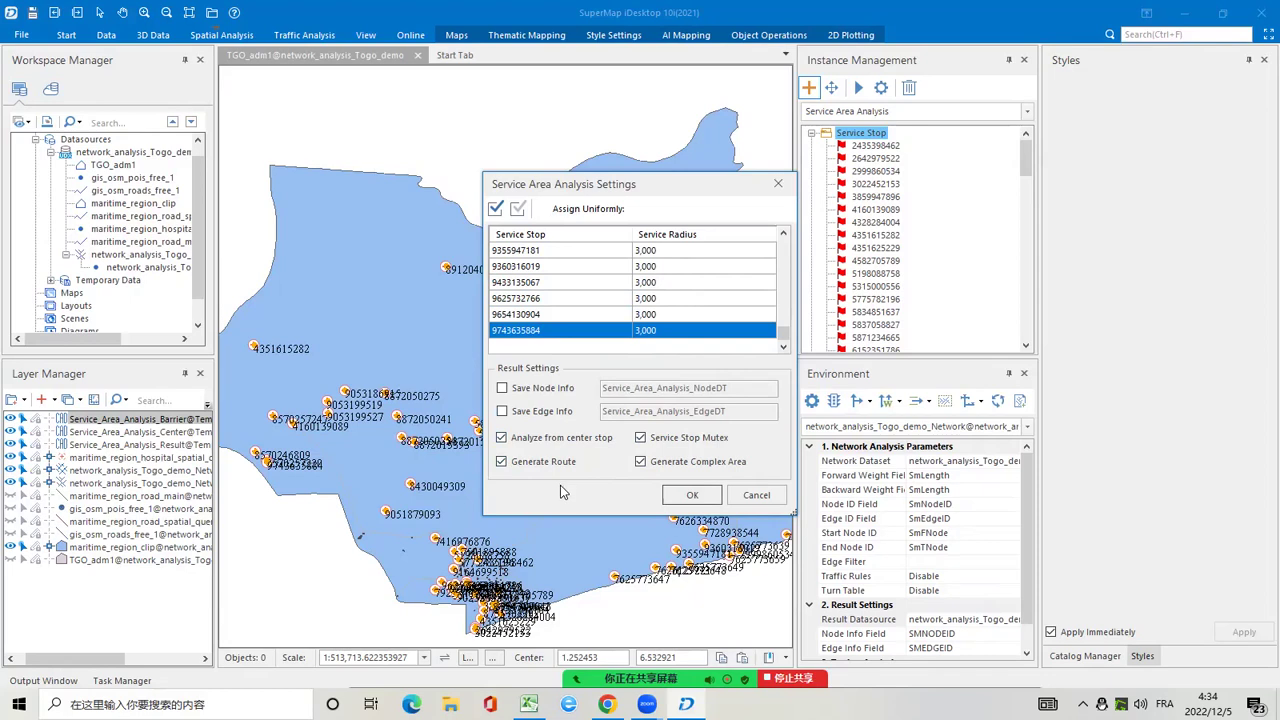
left_click(691, 498)
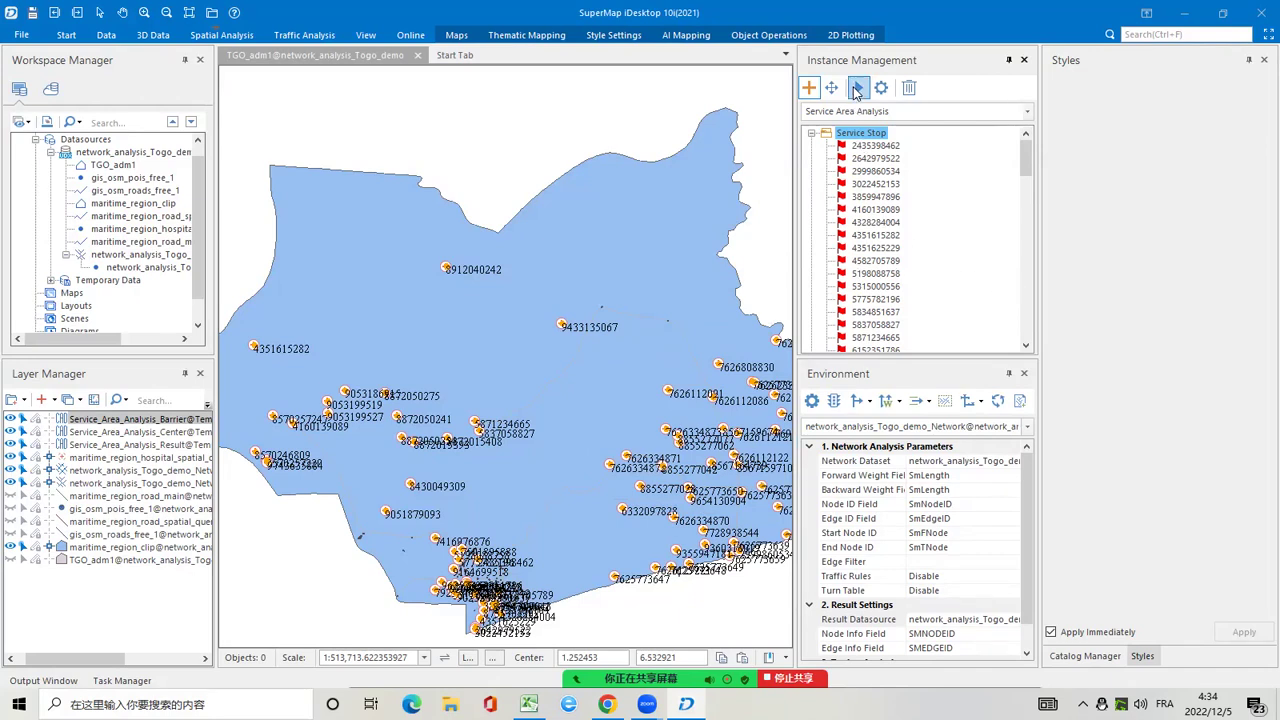
left_click(858, 89)
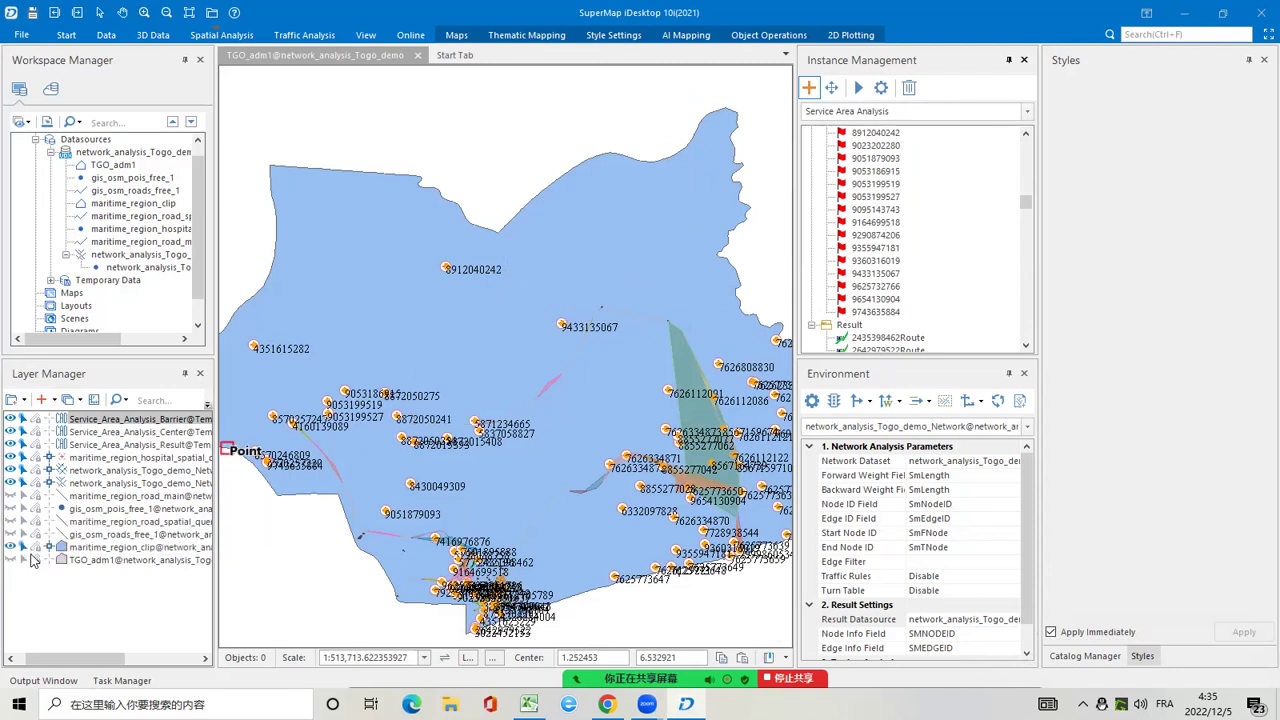
Apply the unfilled System 1 (NULL) region style to the maritime_region_clip layer
left_click(116, 548)
right_click(116, 548)
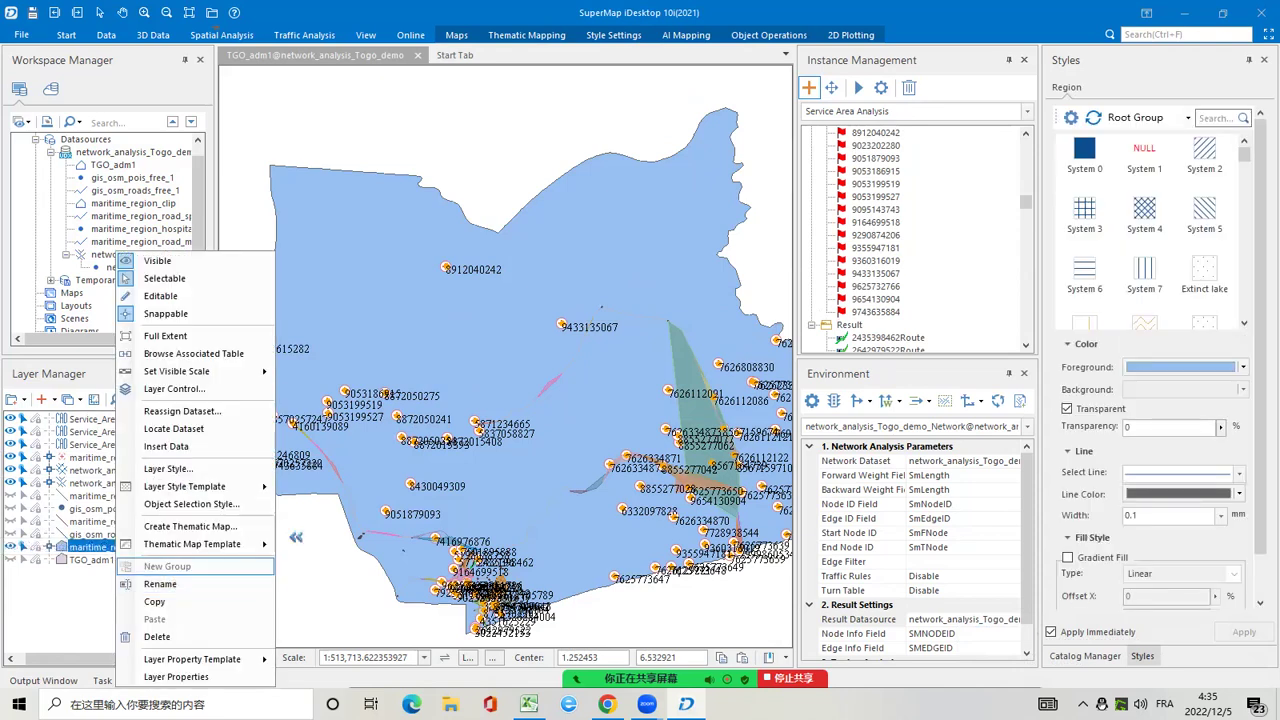
left_click(1144, 152)
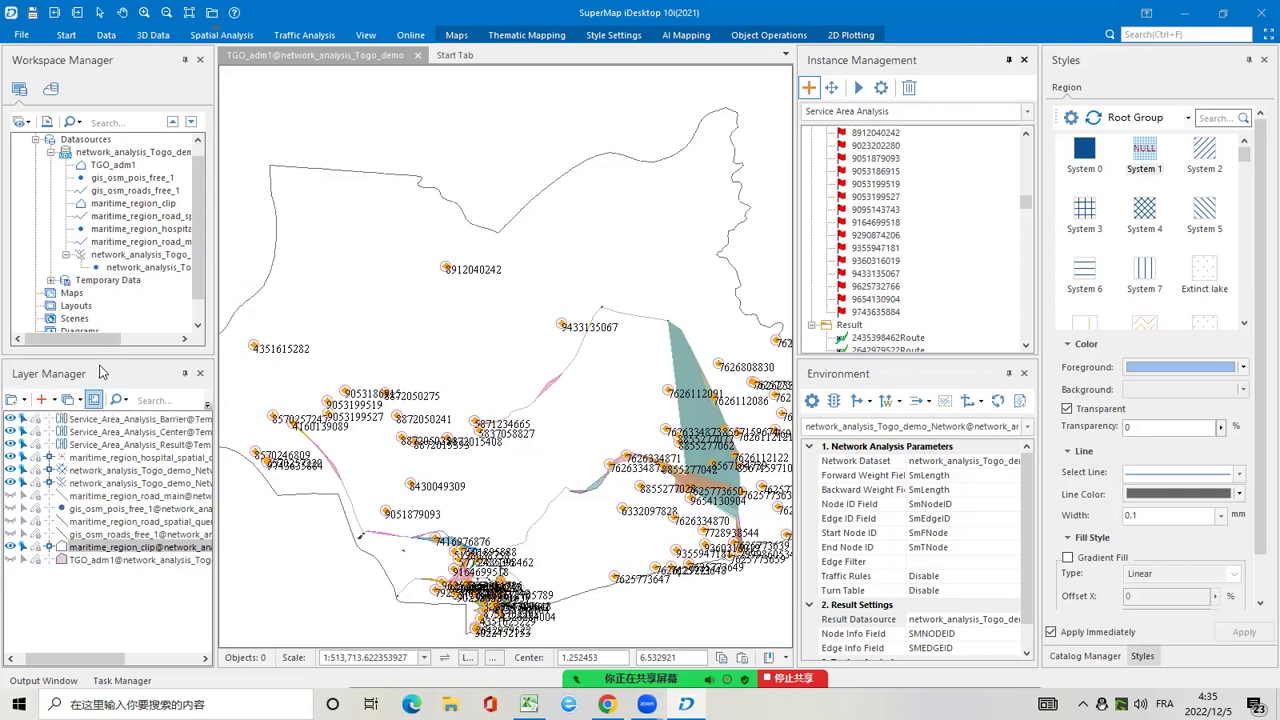
right_click(105, 421)
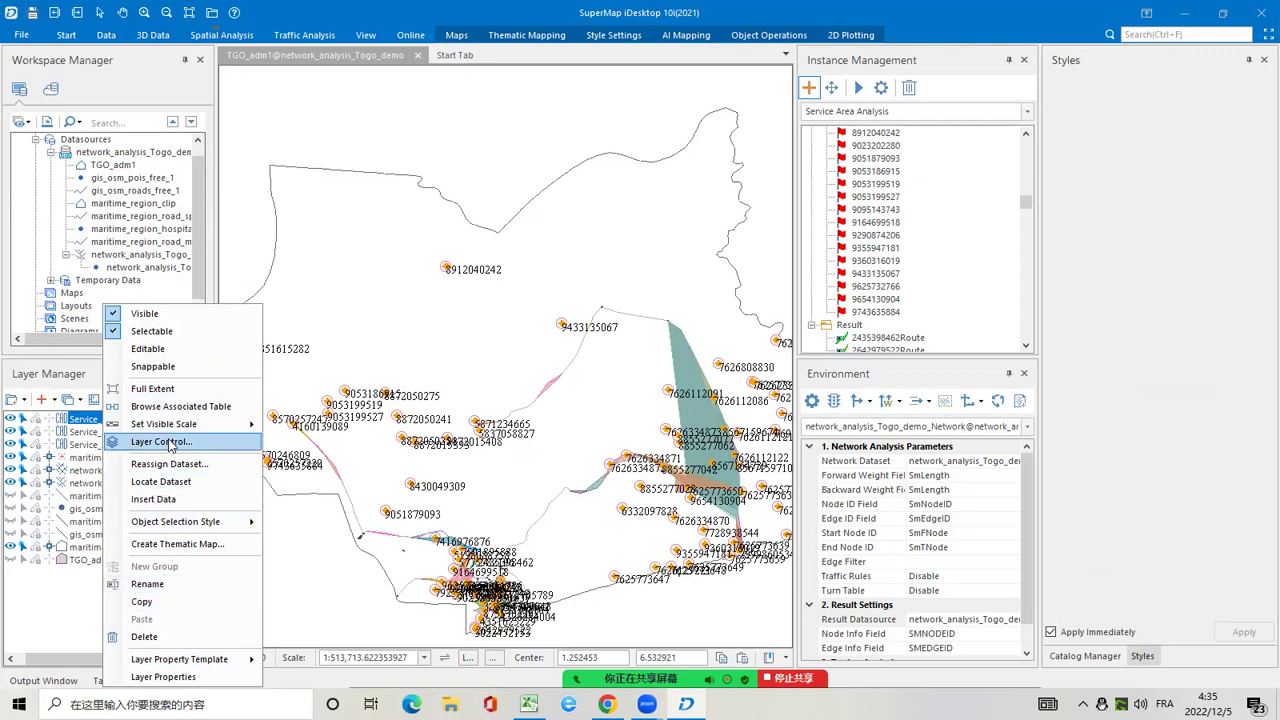
left_click(729, 692)
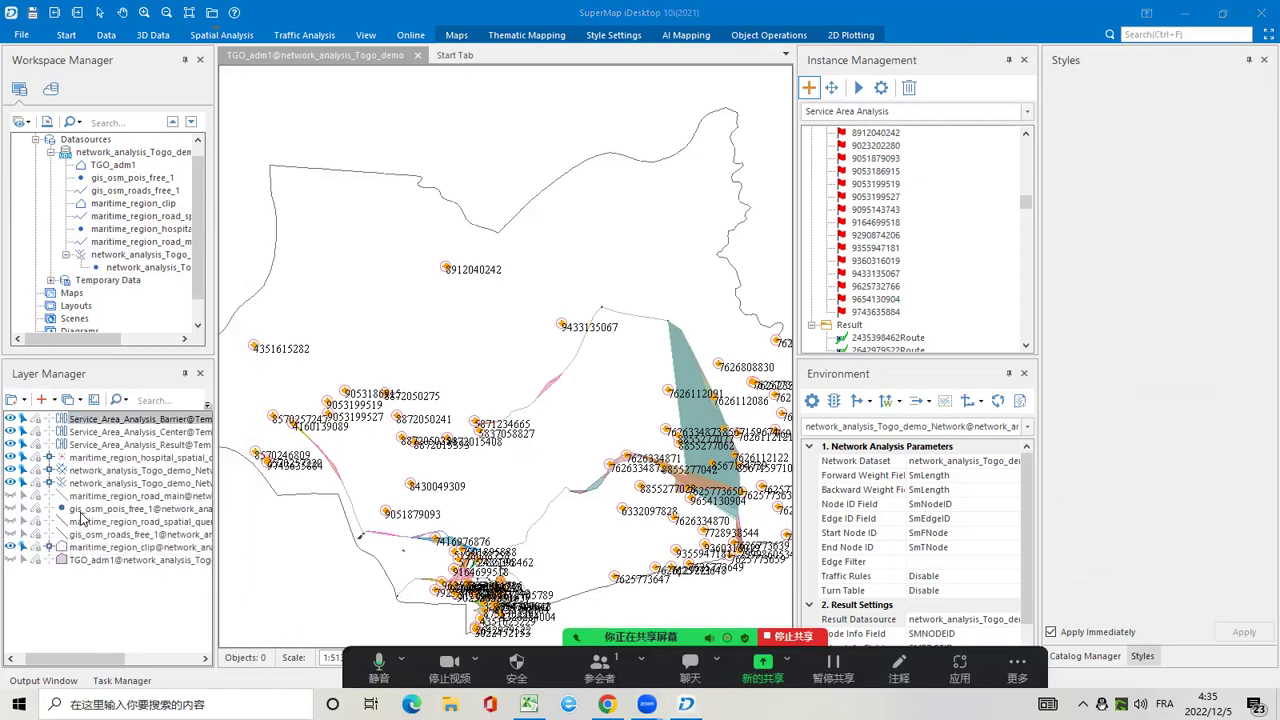
right_click(113, 420)
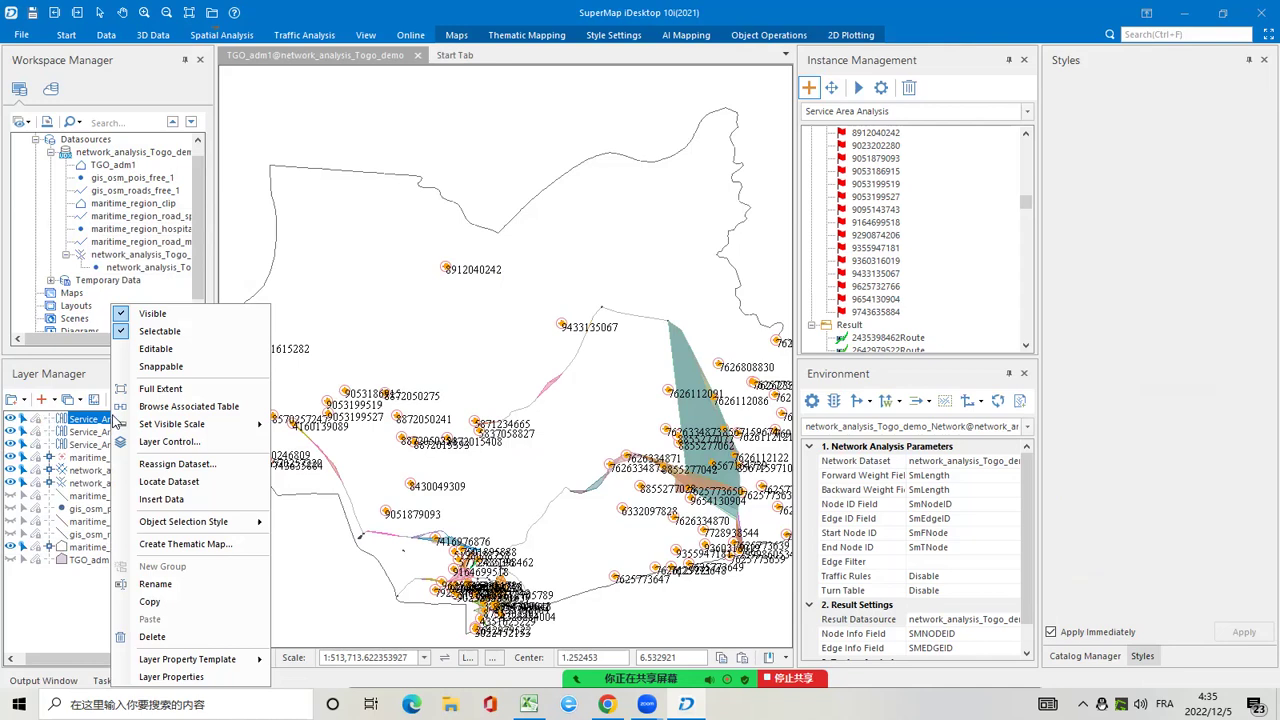
mouse_move(165, 428)
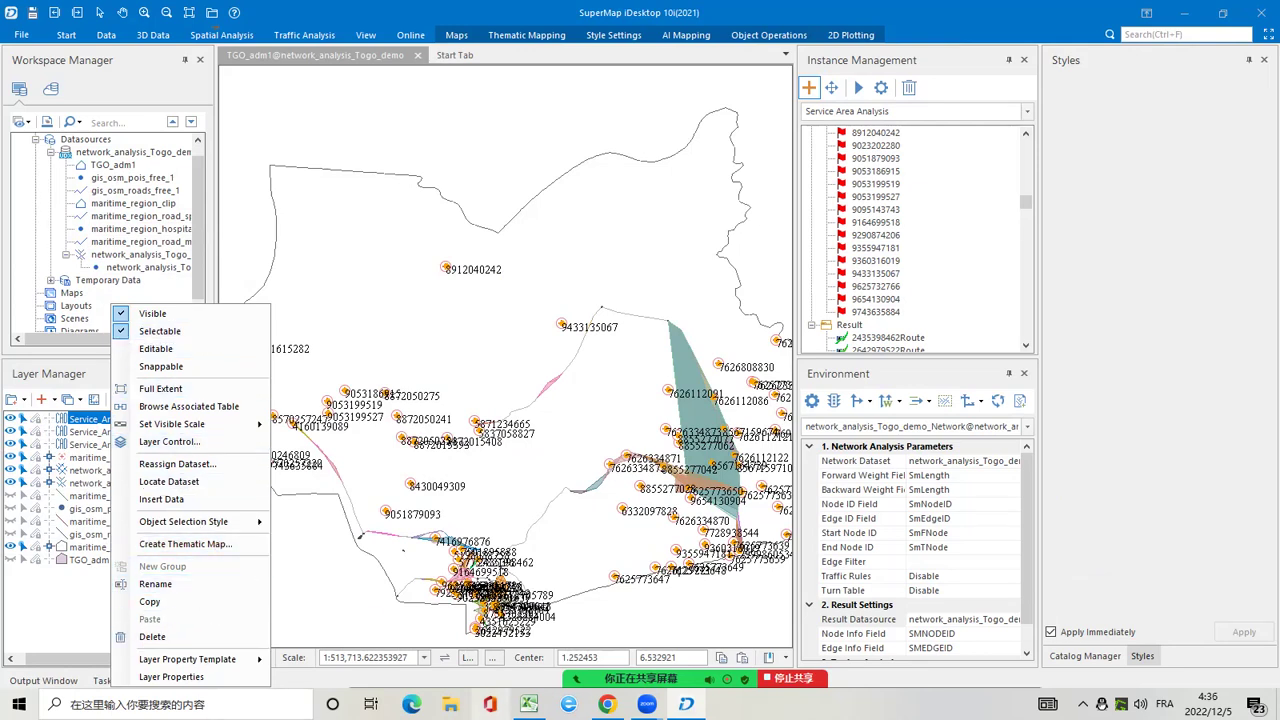
left_click(199, 338)
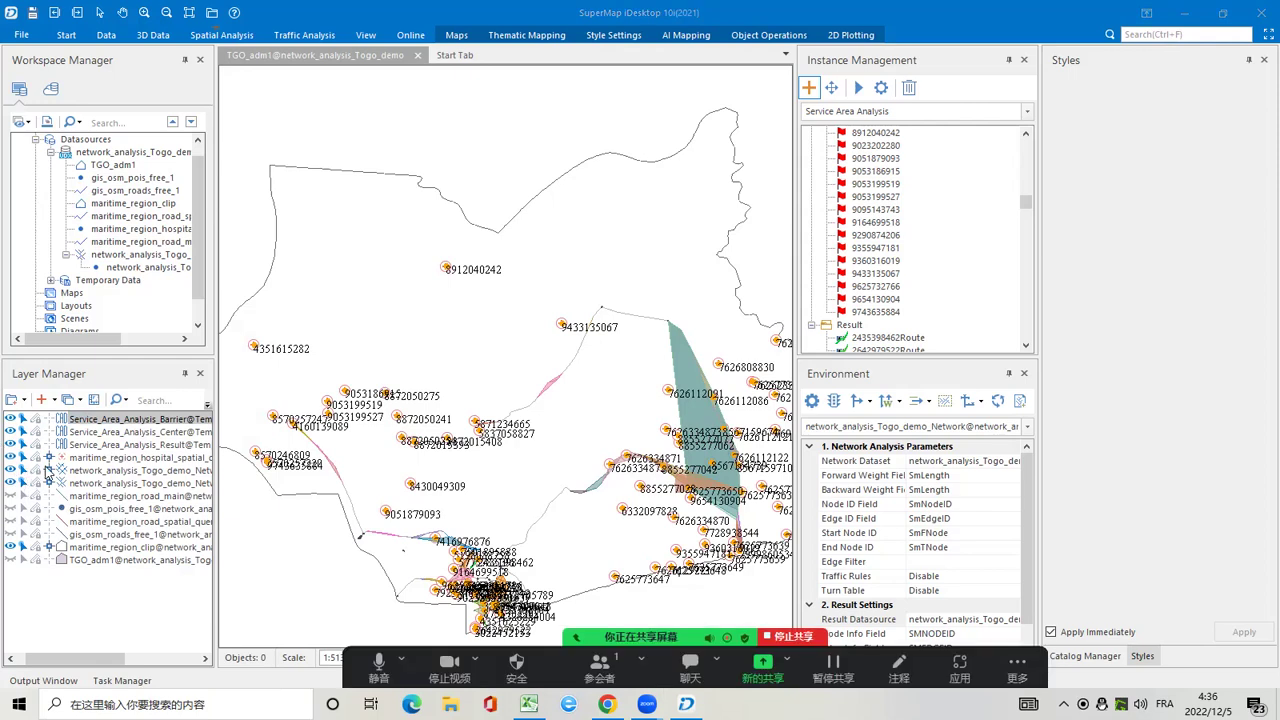
right_click(76, 445)
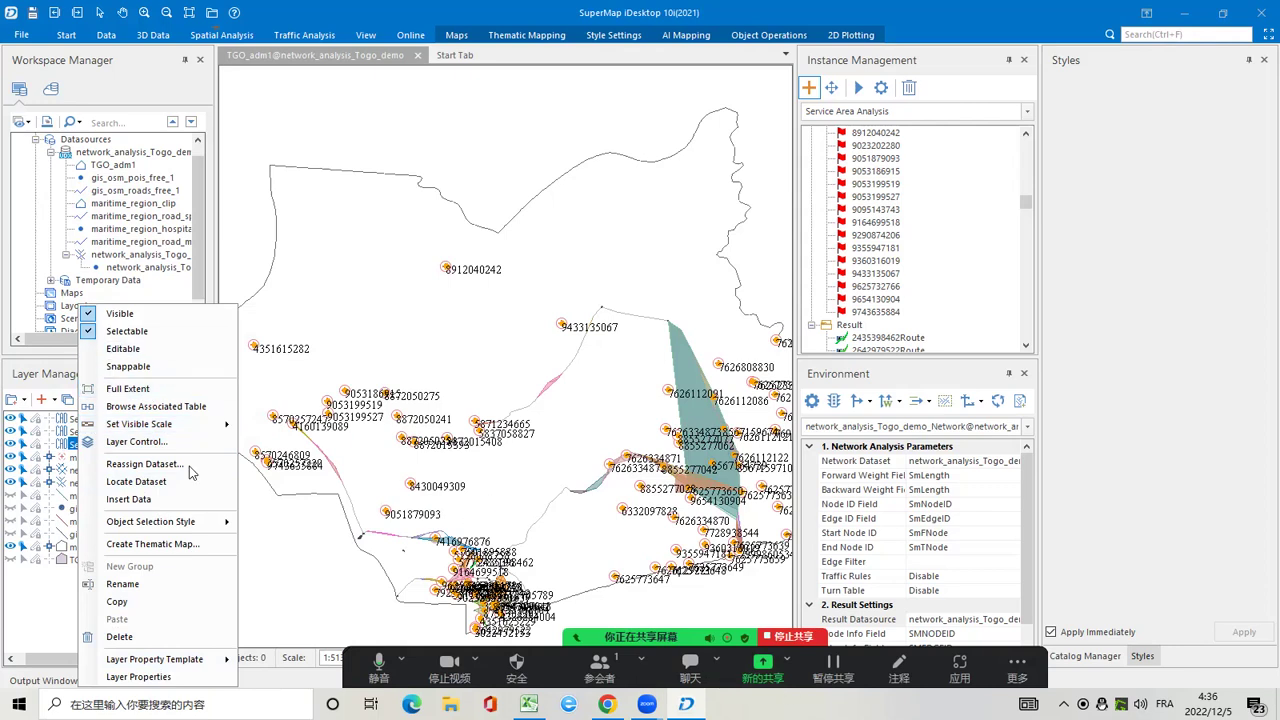
left_click(32, 446)
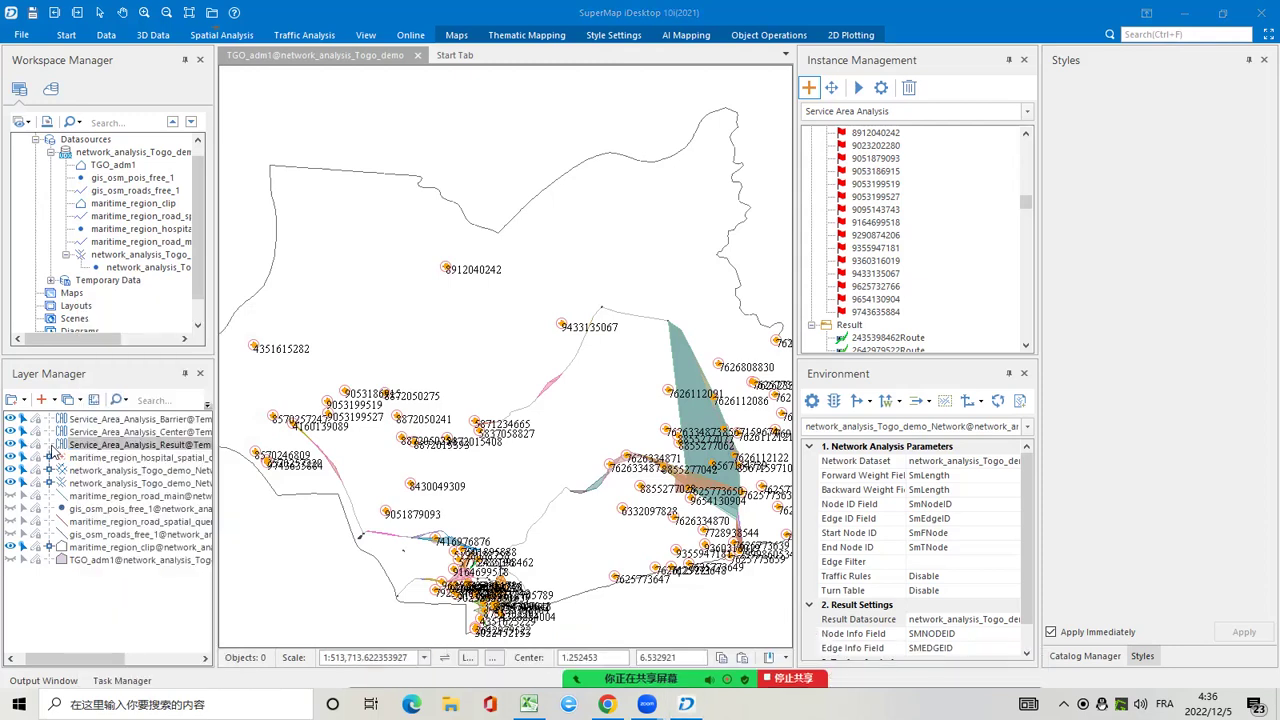
Copy the service area analysis result dataset from Temporary Data into the network_analysis_Togo_demo datasource, keeping its dataset name
left_click(51, 281)
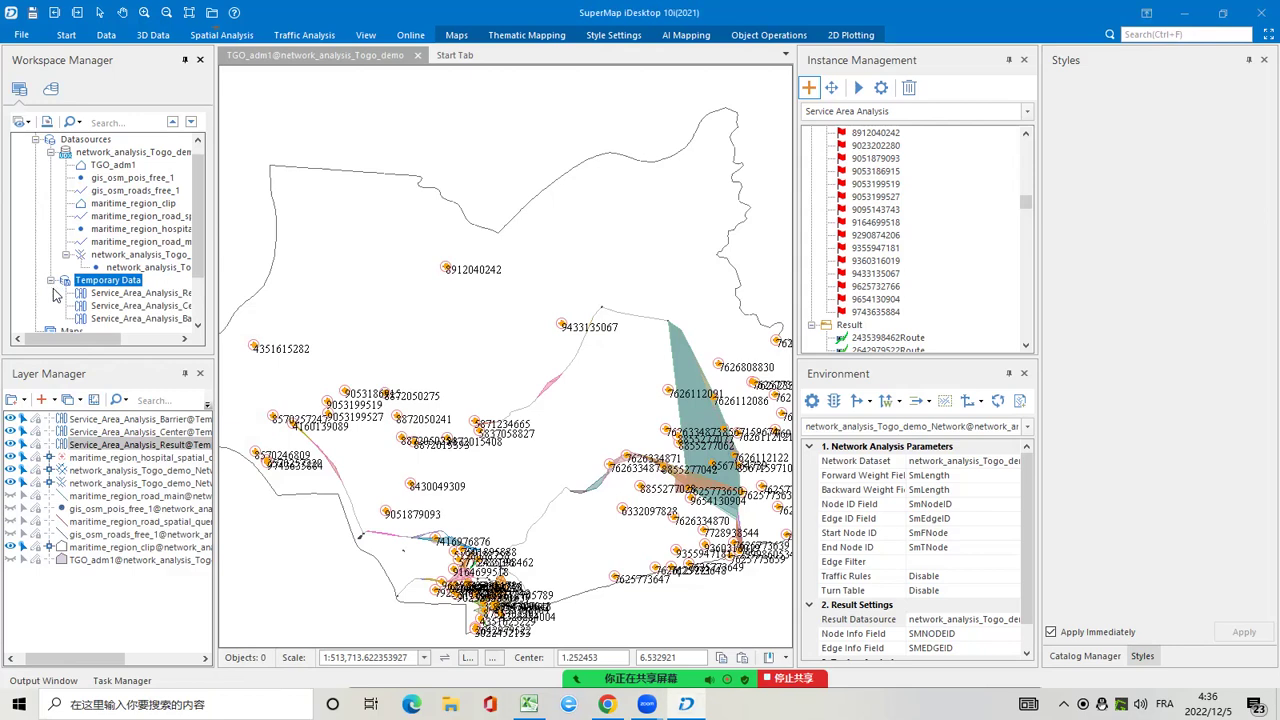
right_click(127, 296)
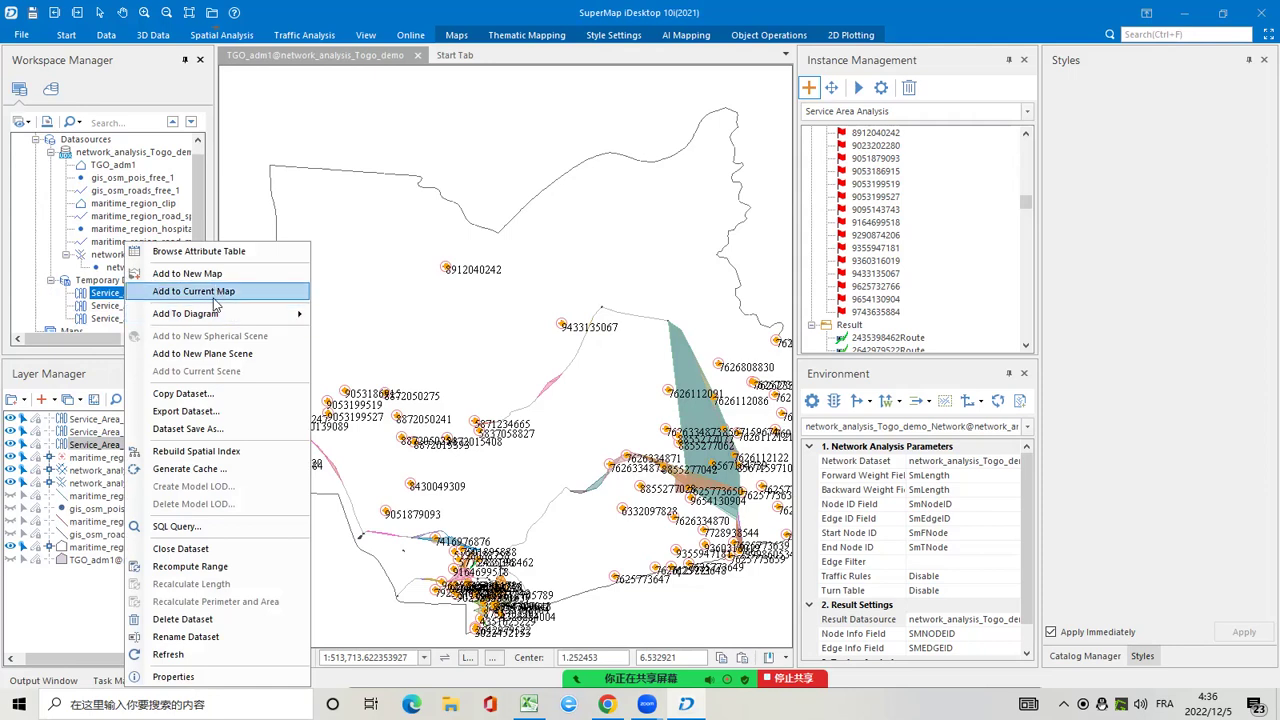
left_click(212, 401)
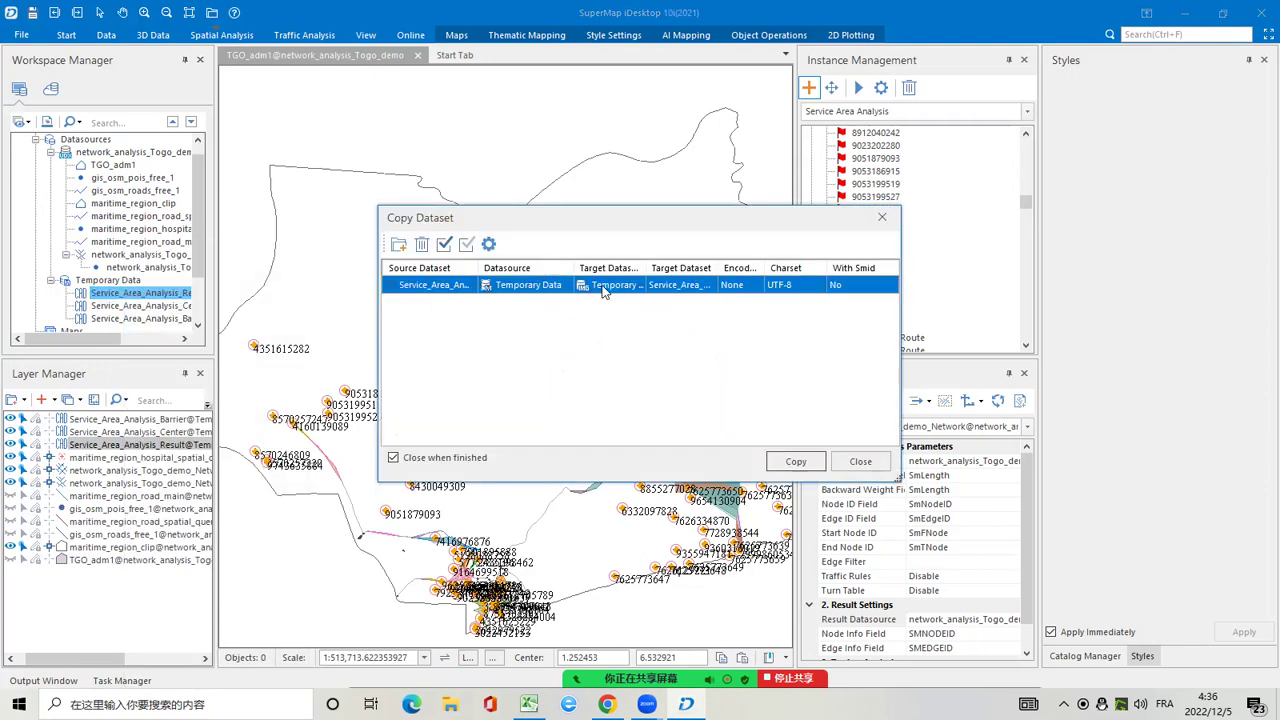
left_click(632, 288)
left_click(637, 285)
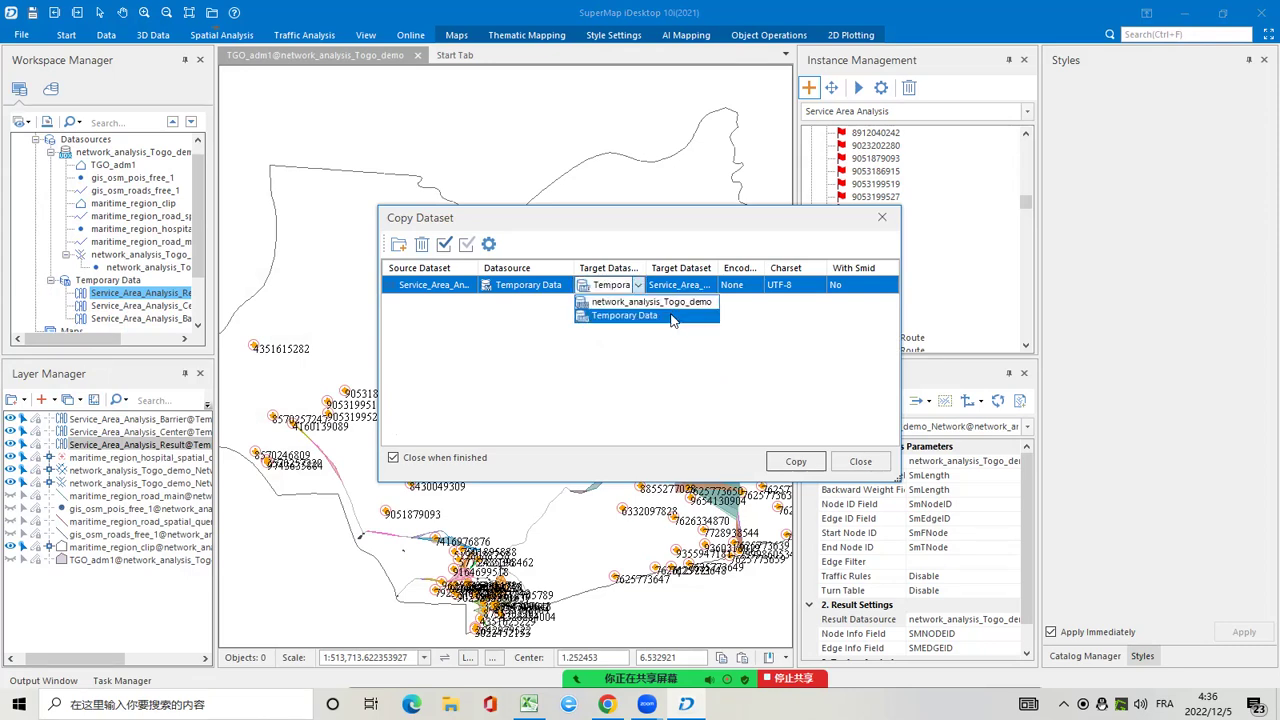
left_click(670, 301)
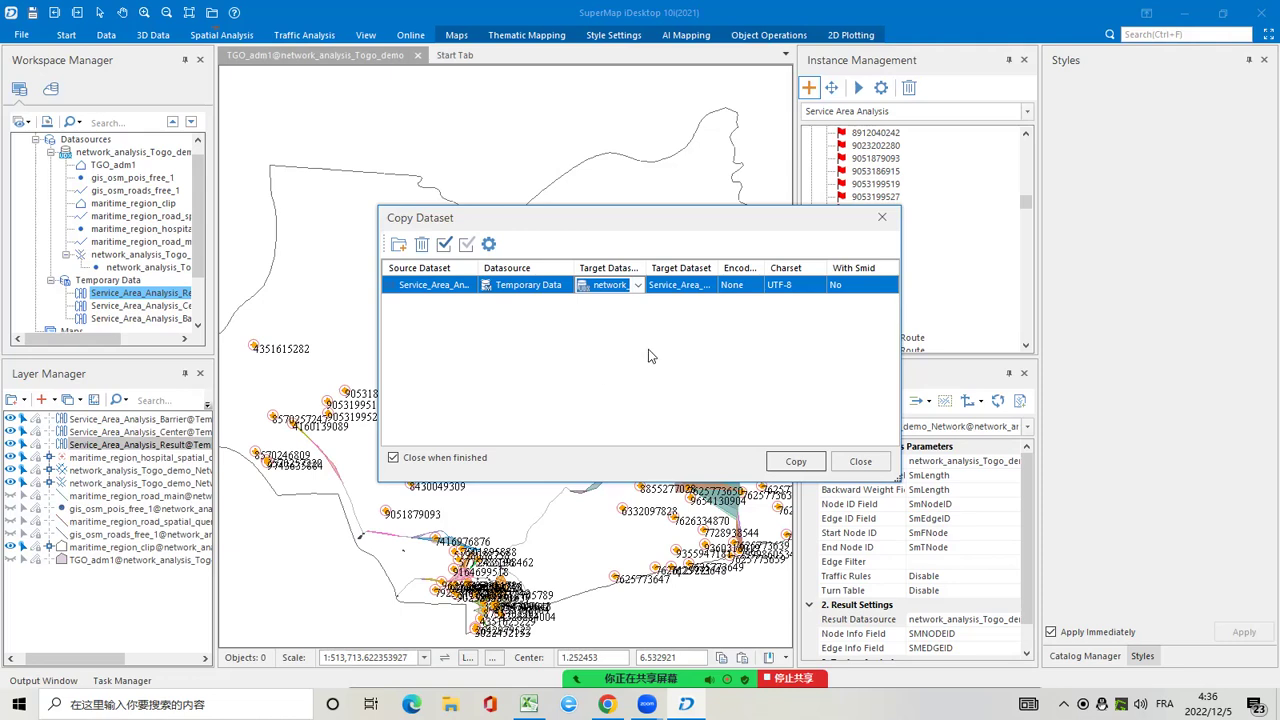
left_click(710, 288)
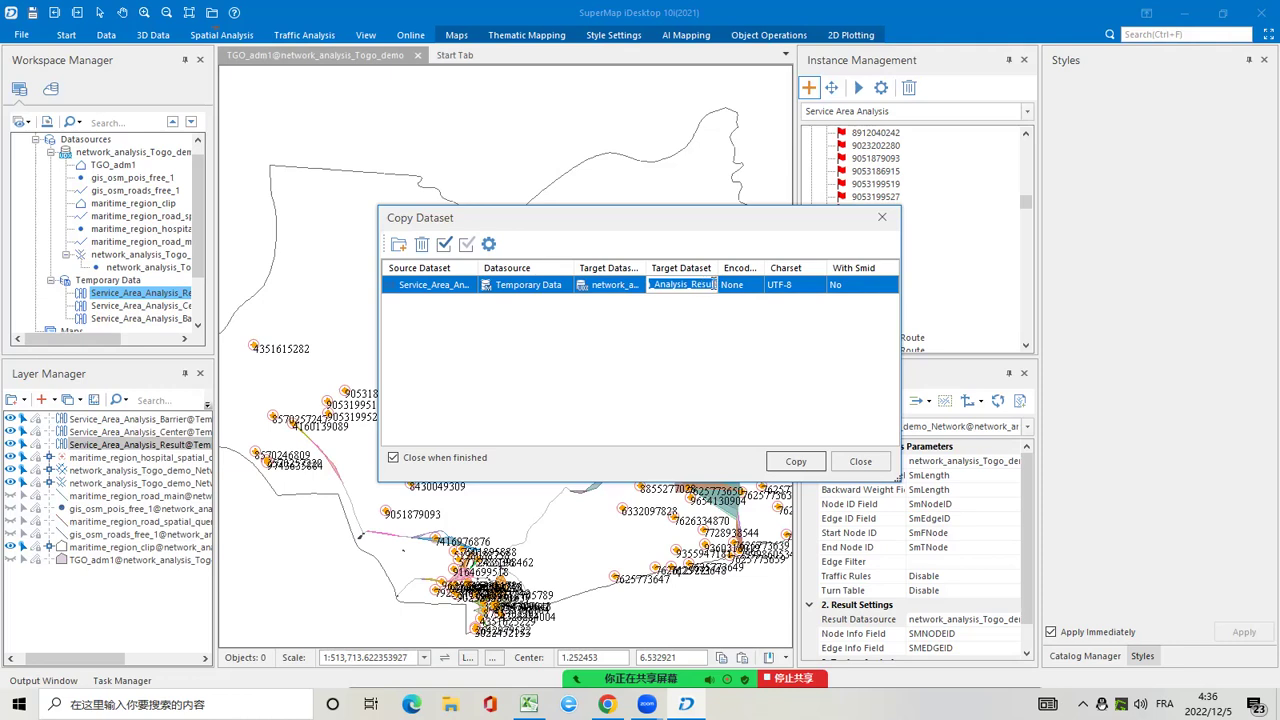
left_click(790, 462)
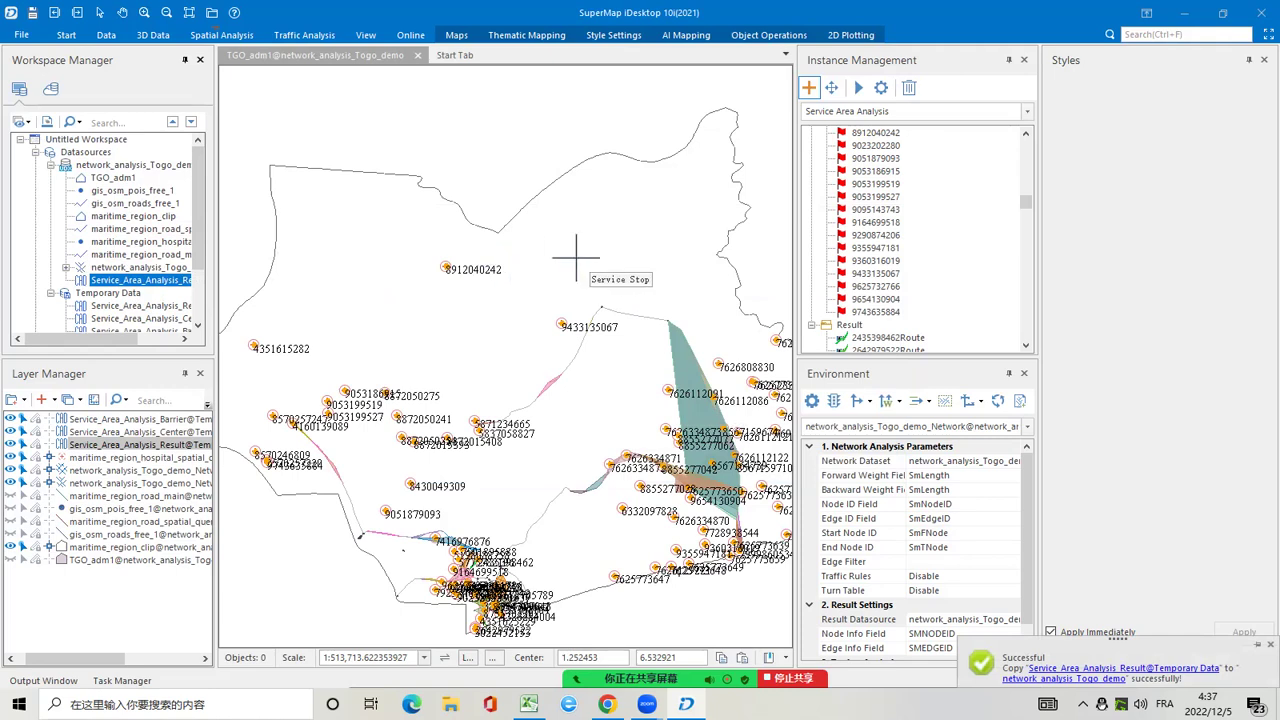
Close the instance management and network environment views to enlarge the map
left_click(1024, 61)
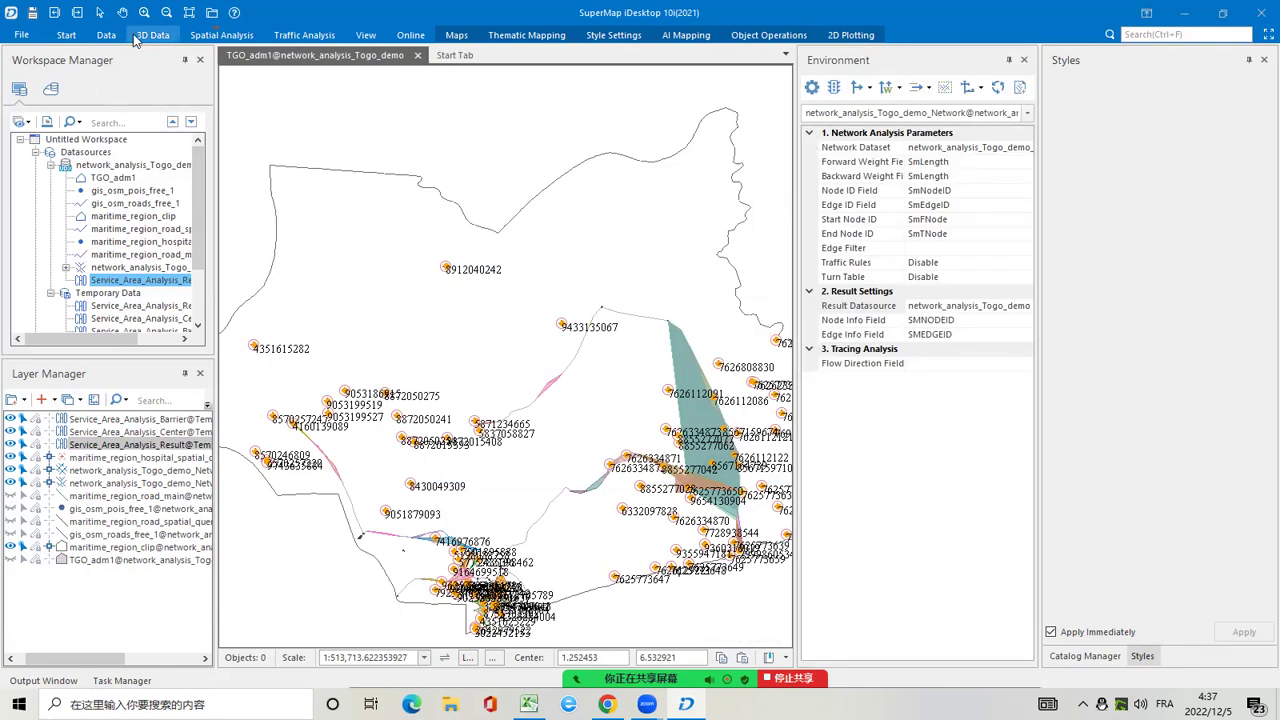
left_click(300, 36)
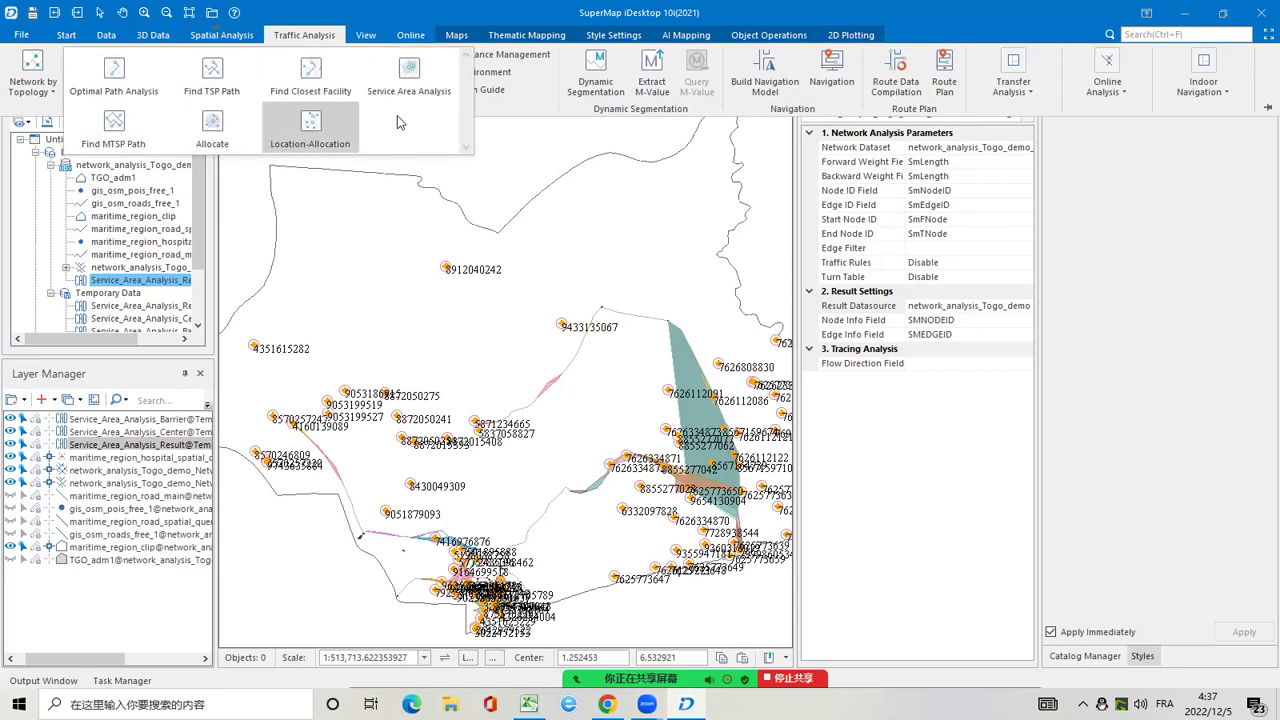
left_click(477, 14)
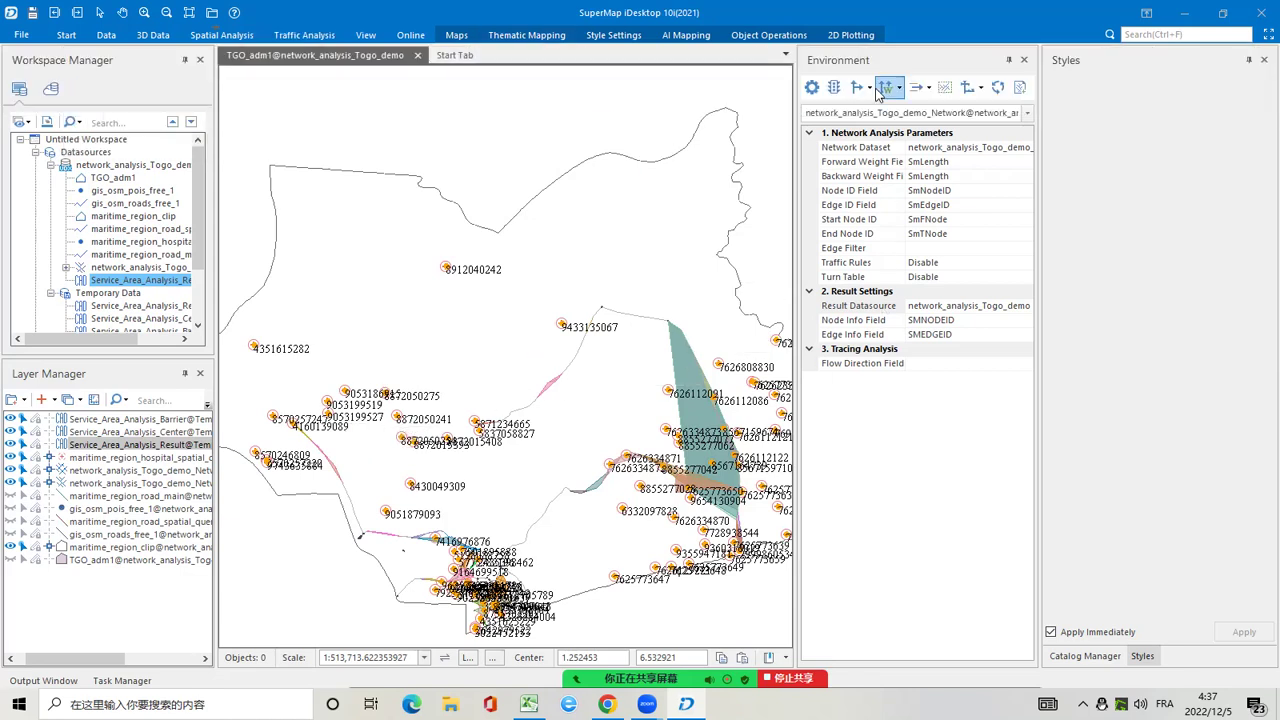
left_click(1025, 61)
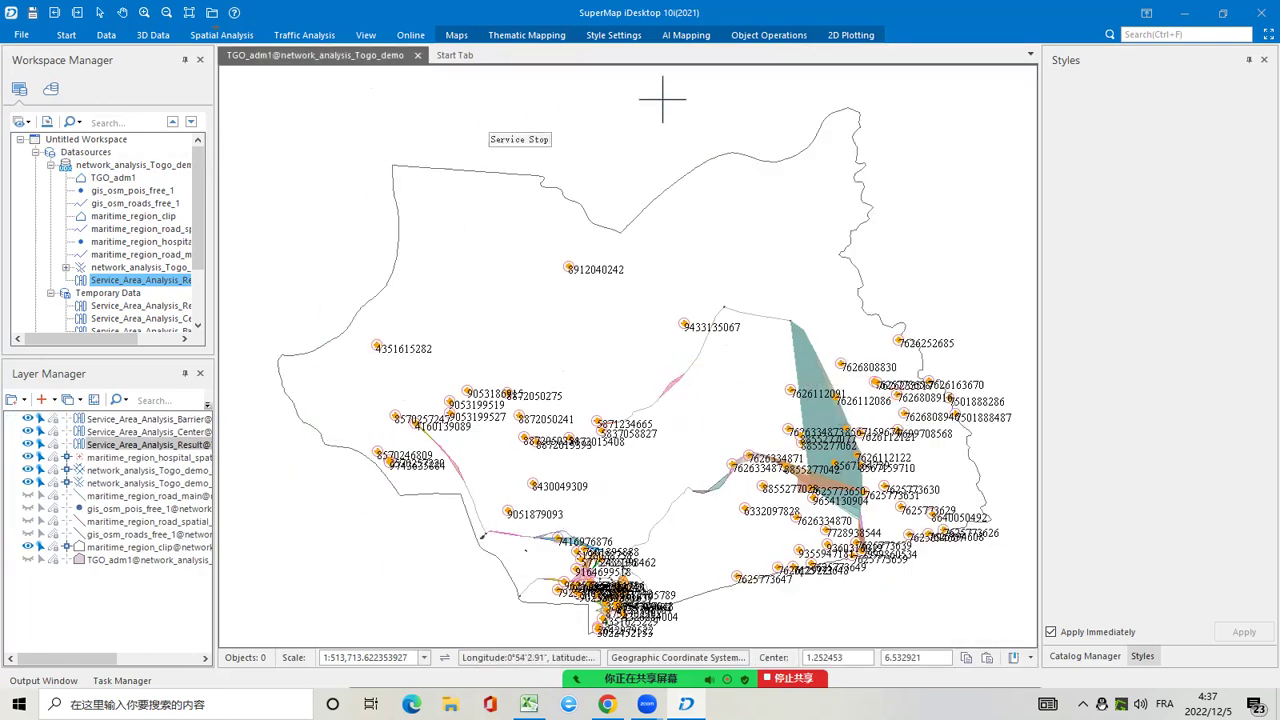
Save the current map to the workspace's Maps under the name TGO_adm1@network_analysis_Togo_demo
scroll(197, 210, "down", 2)
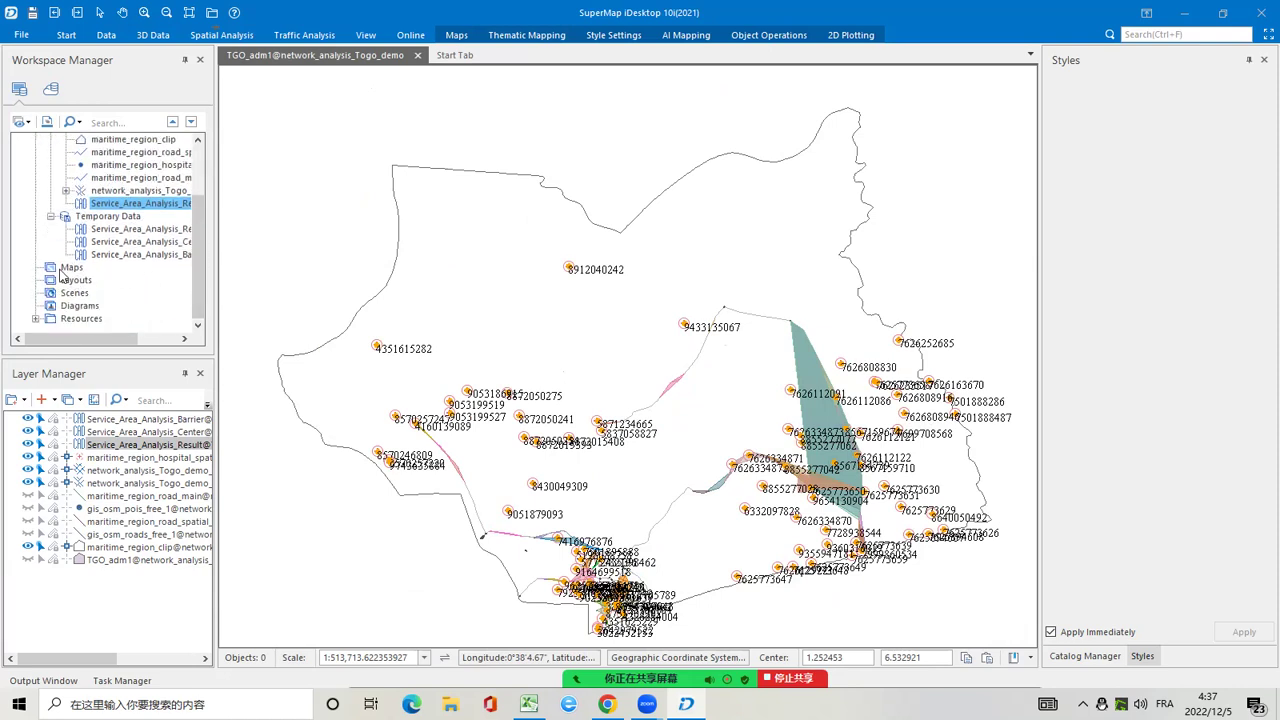
right_click(447, 245)
right_click(447, 245)
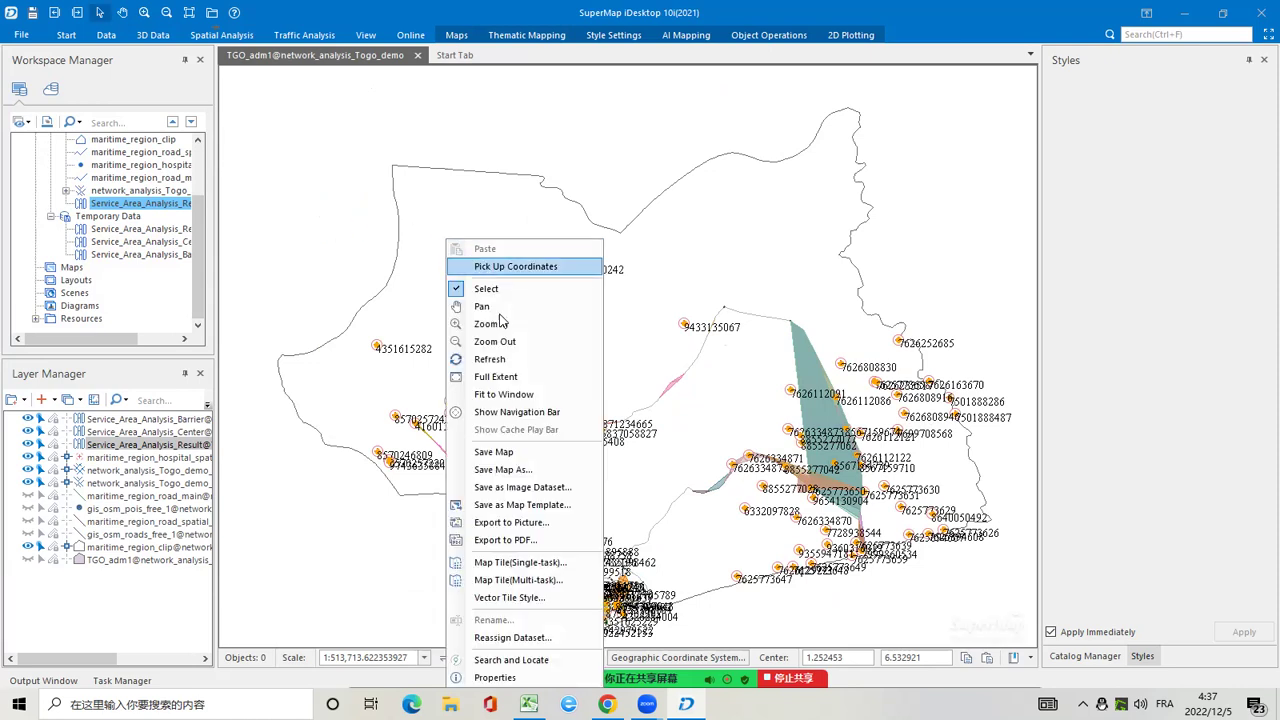
left_click(531, 476)
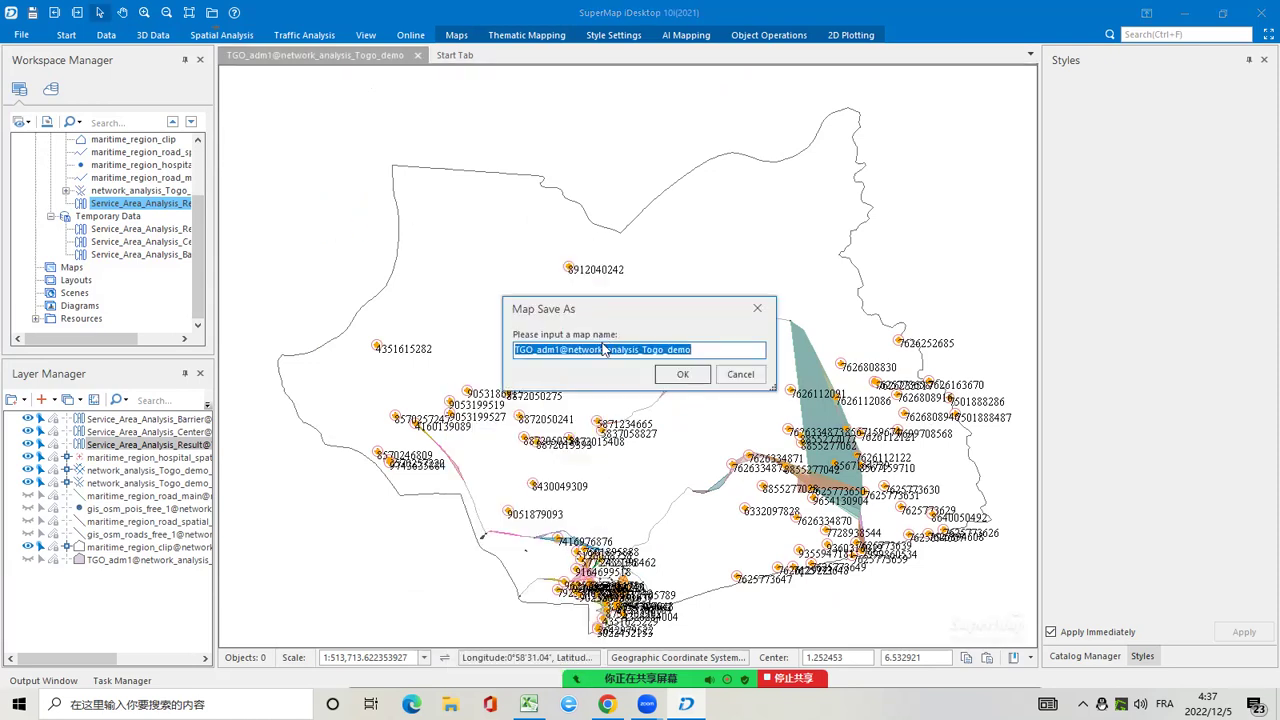
left_click(690, 375)
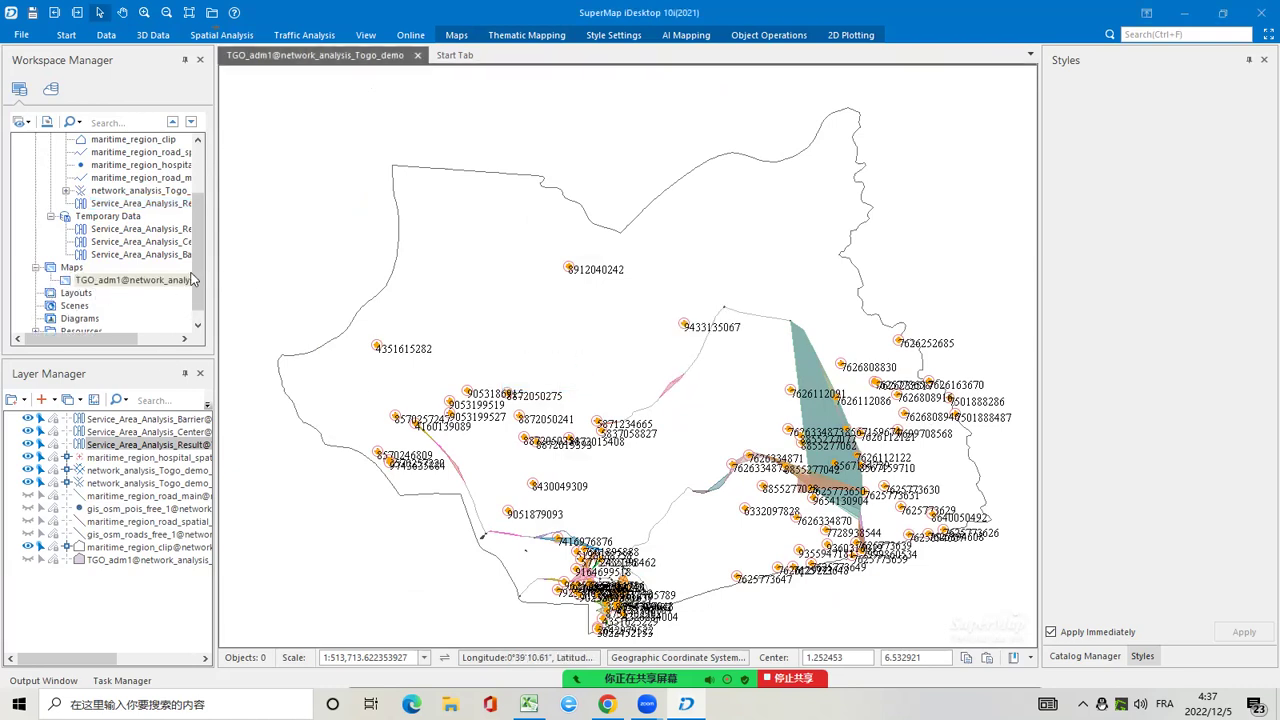
scroll(195, 280, "down", 1)
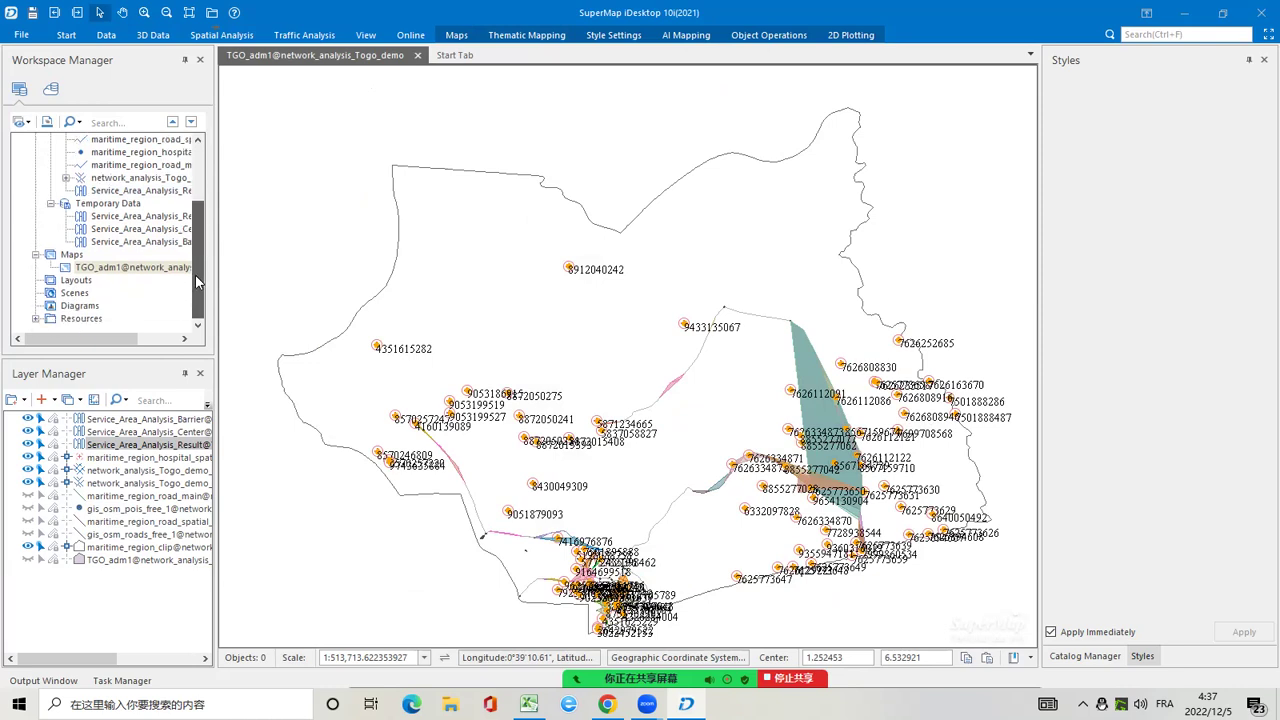
Examine the diagram types available for the workspace, such as column, pie, donut and histogram
left_click(72, 281)
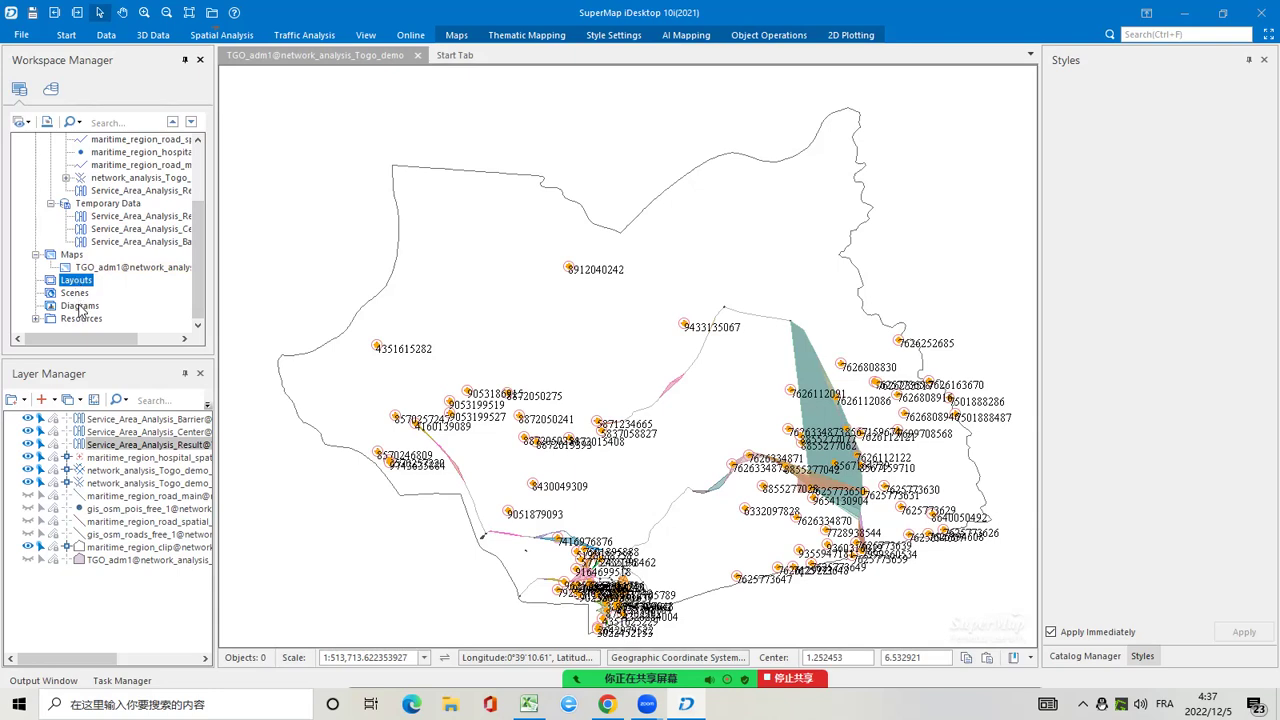
right_click(80, 307)
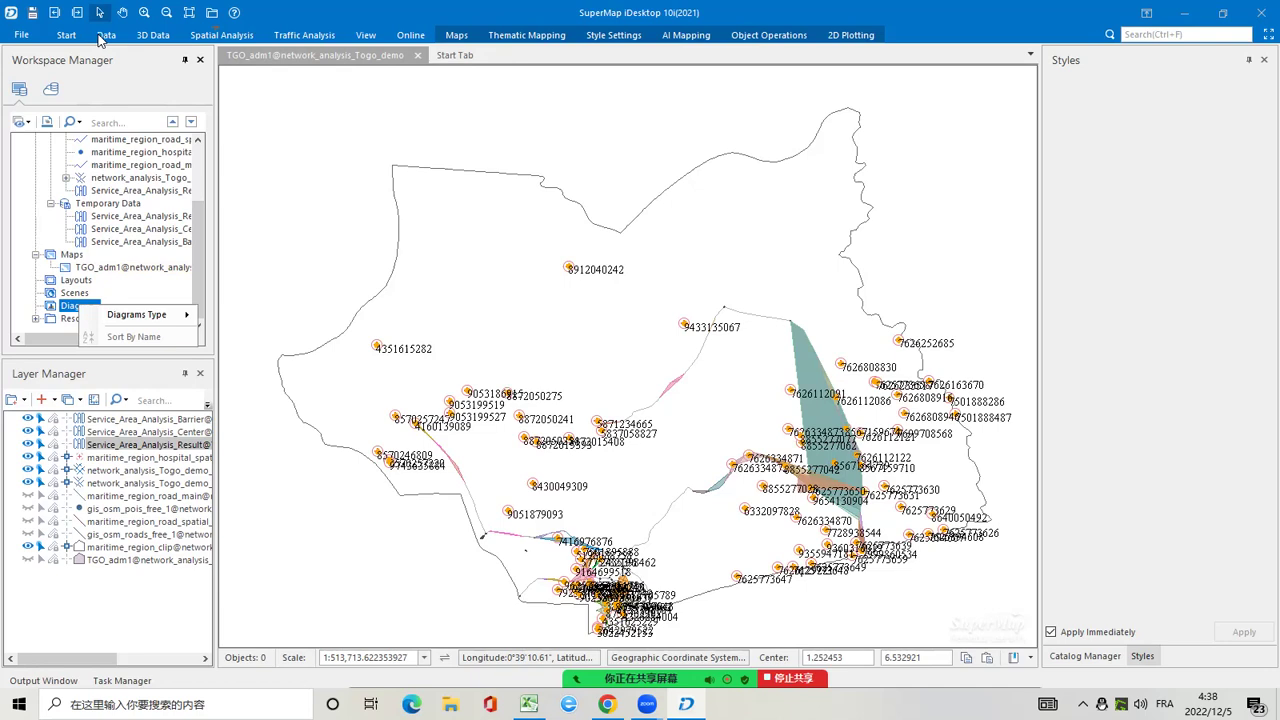
left_click(102, 36)
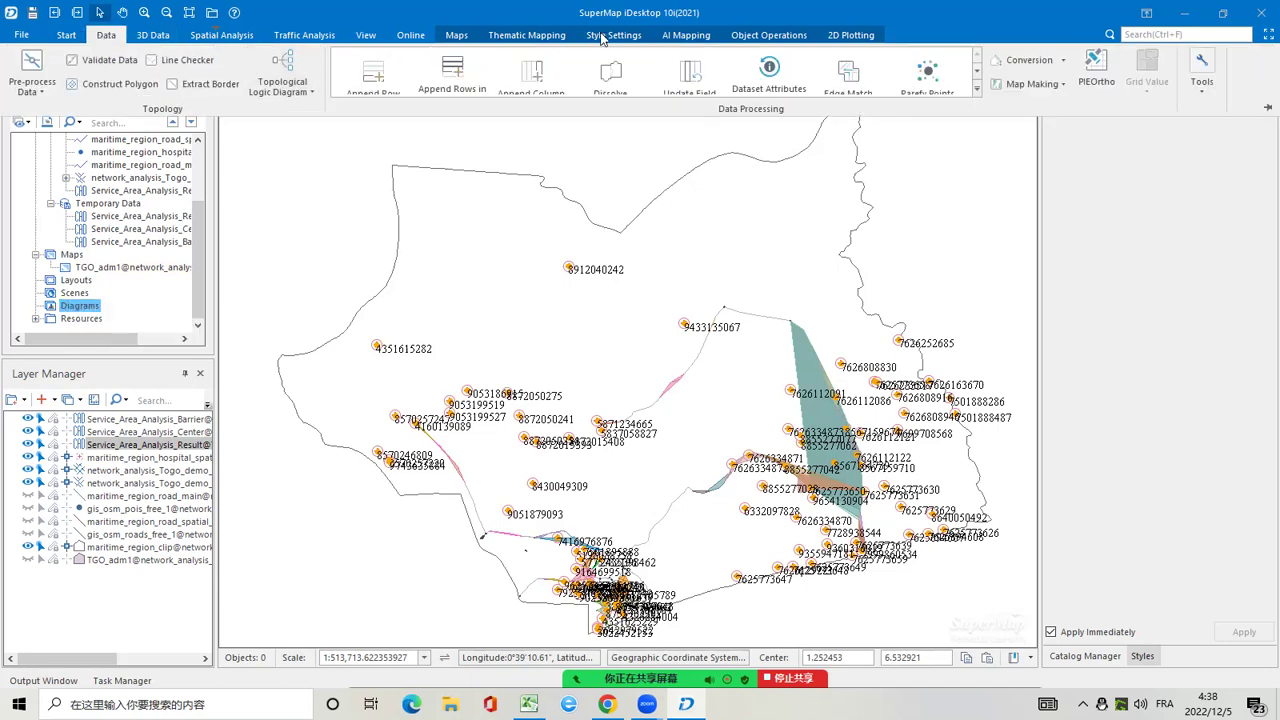
left_click(457, 36)
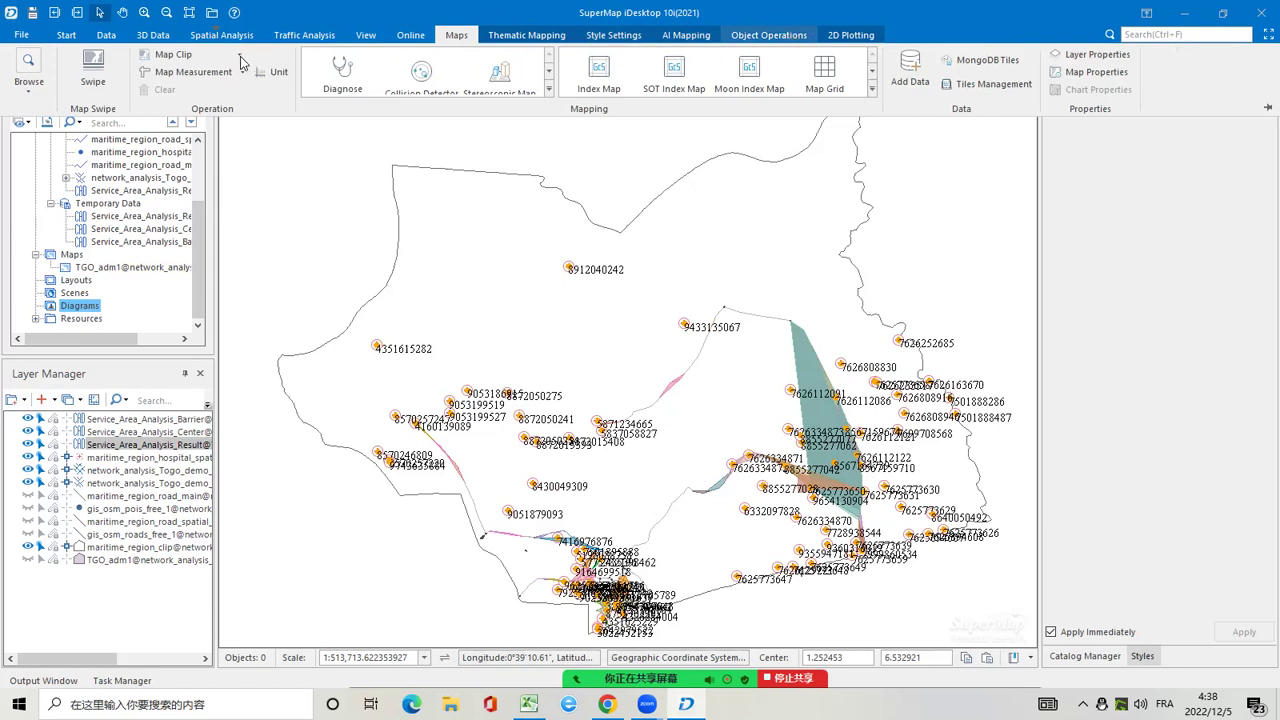
left_click(757, 38)
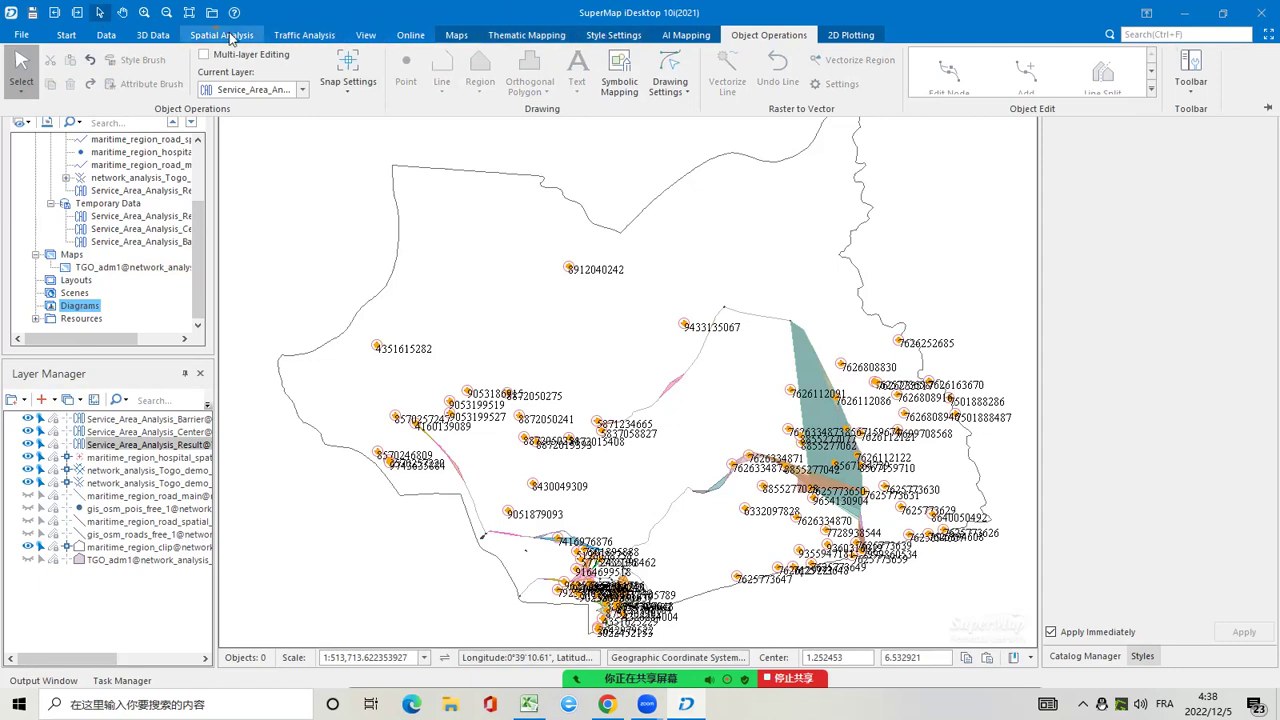
left_click(456, 35)
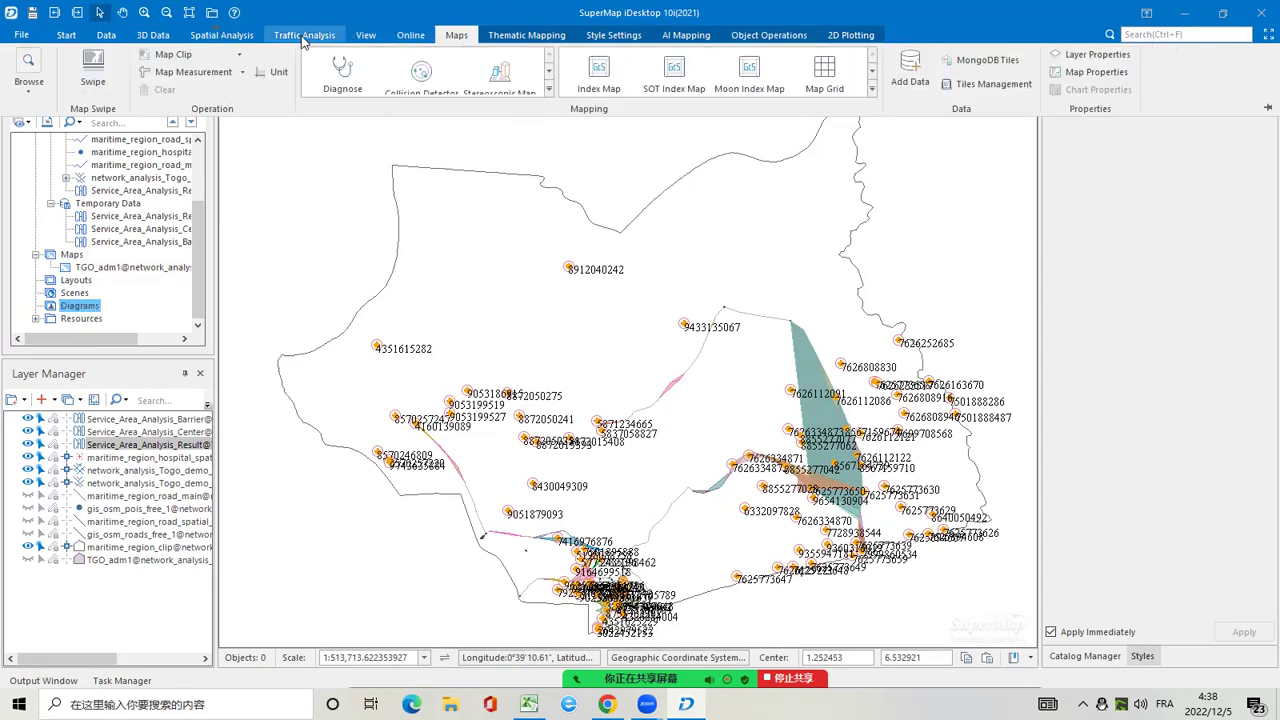
left_click(105, 36)
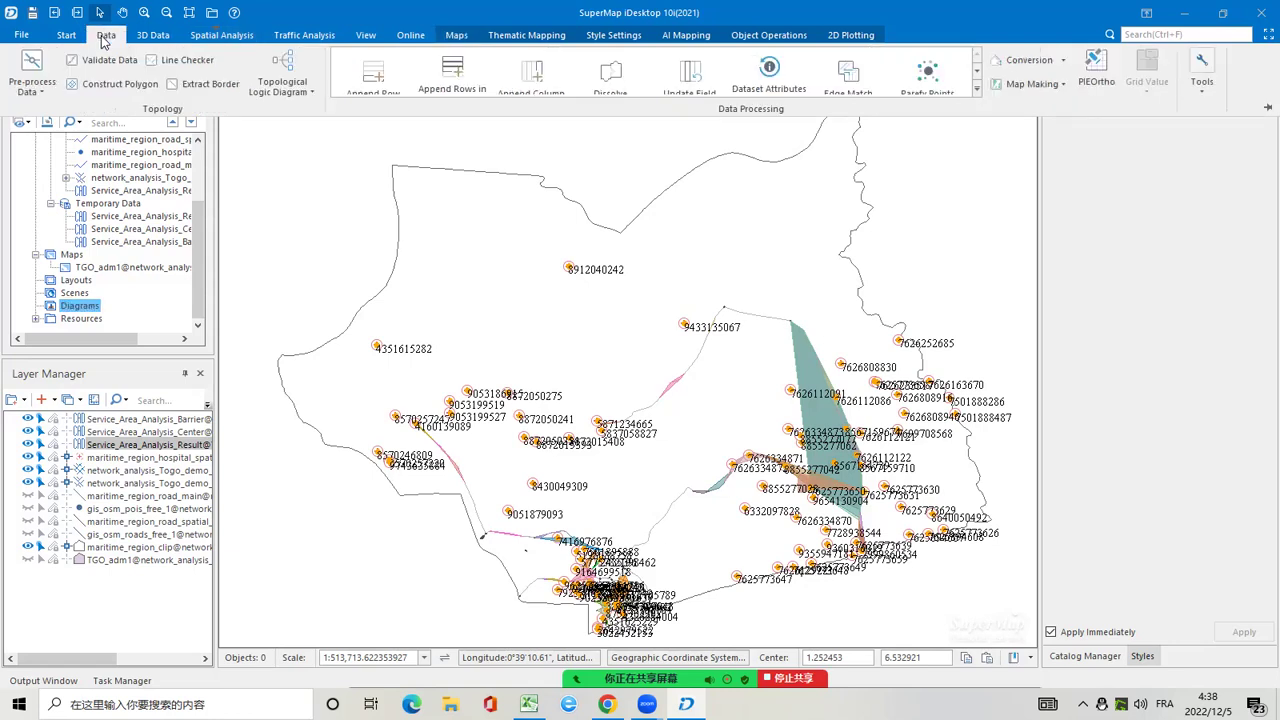
right_click(68, 310)
mouse_move(172, 316)
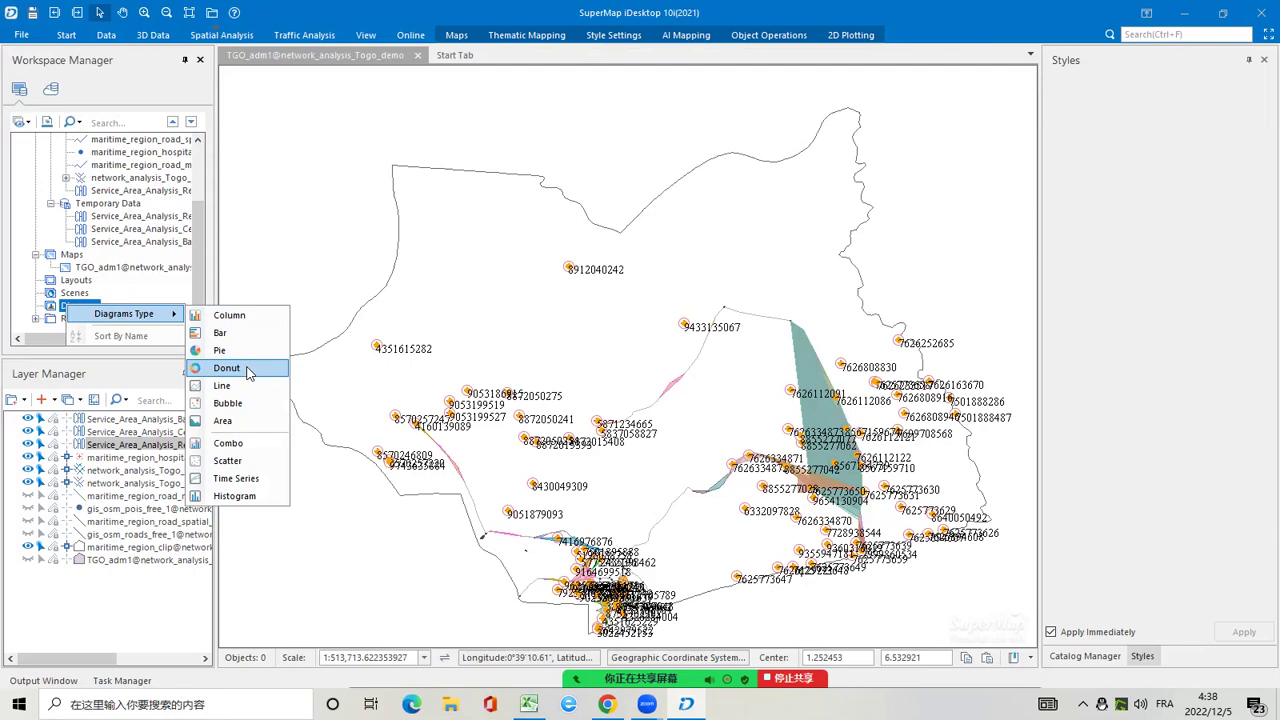
left_click(200, 265)
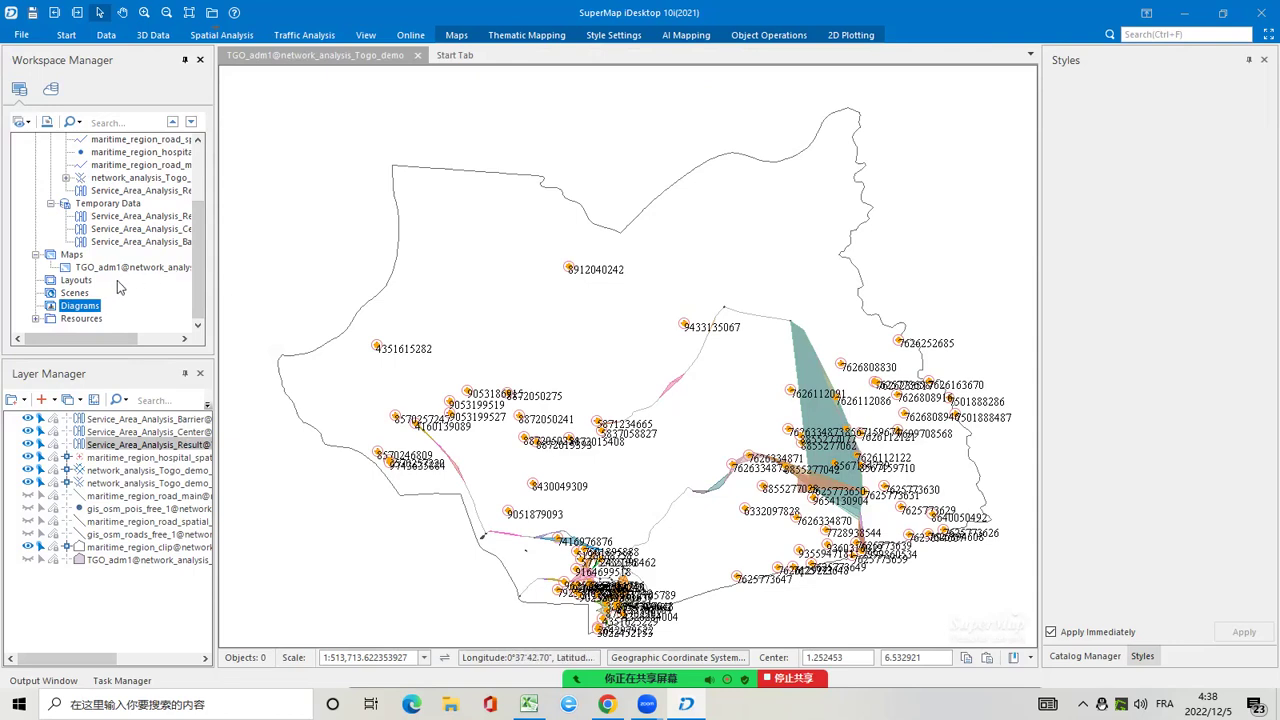
right_click(76, 281)
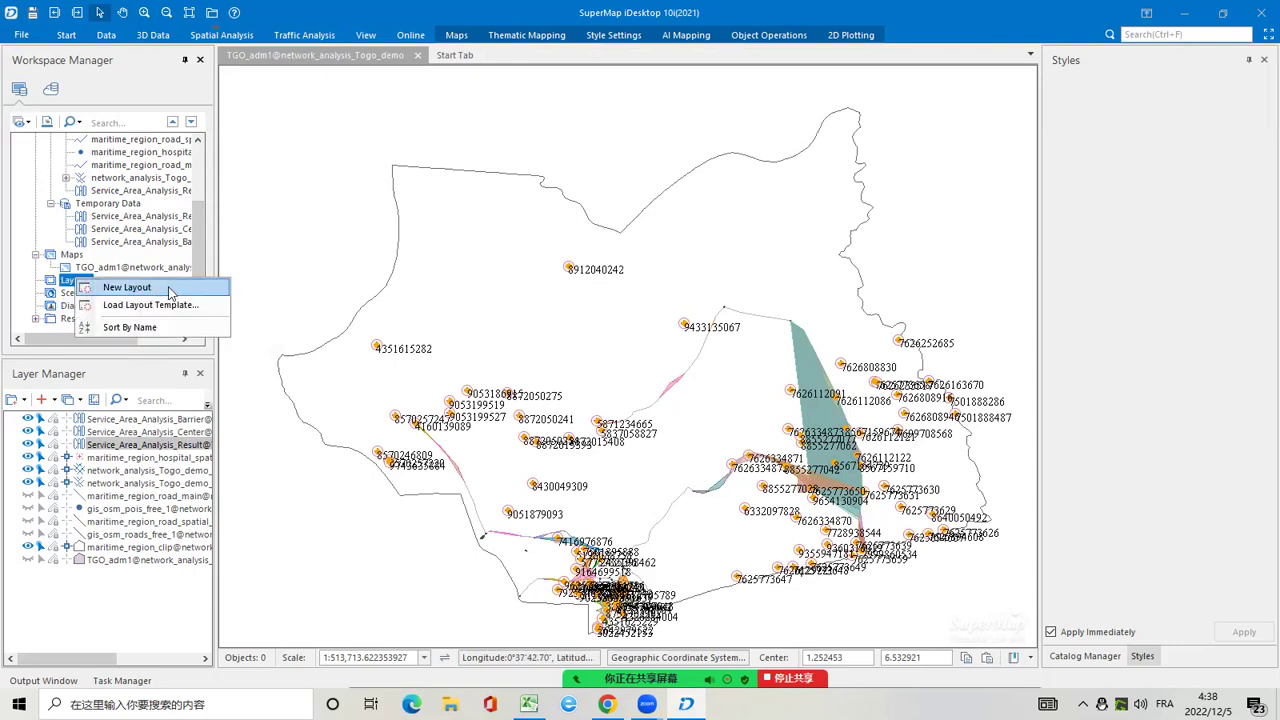
left_click(168, 290)
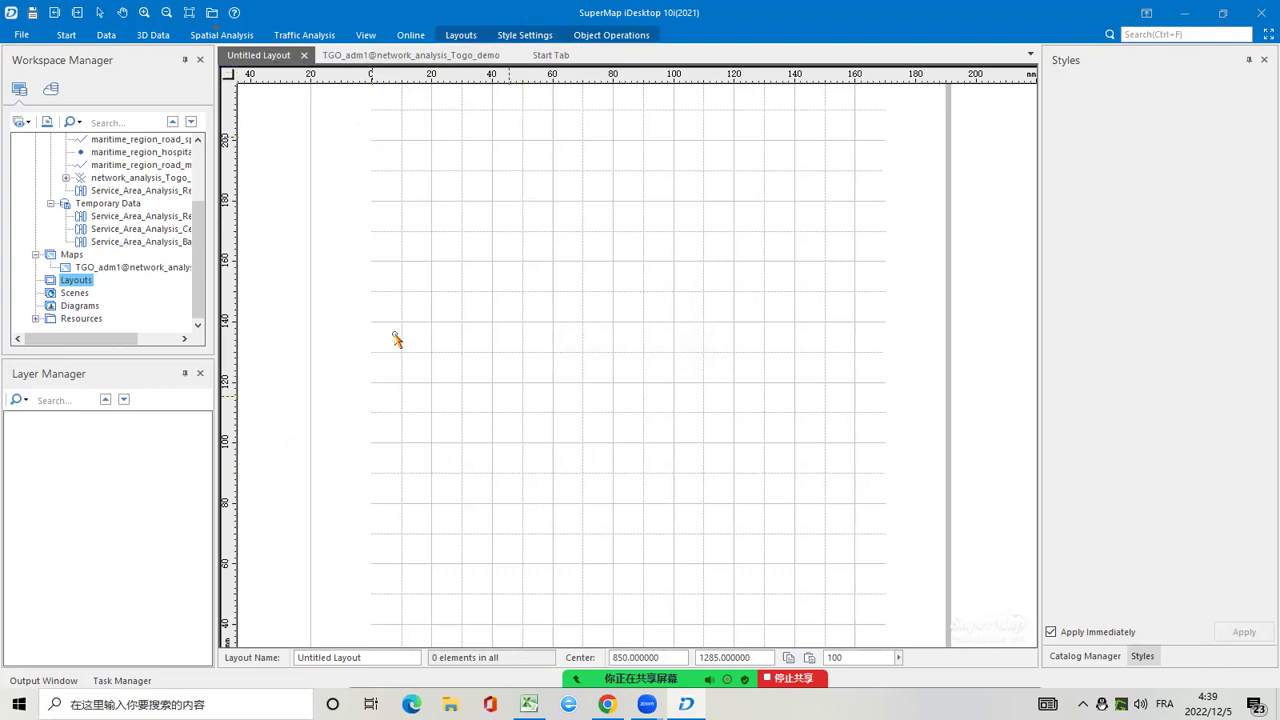
left_click(304, 56)
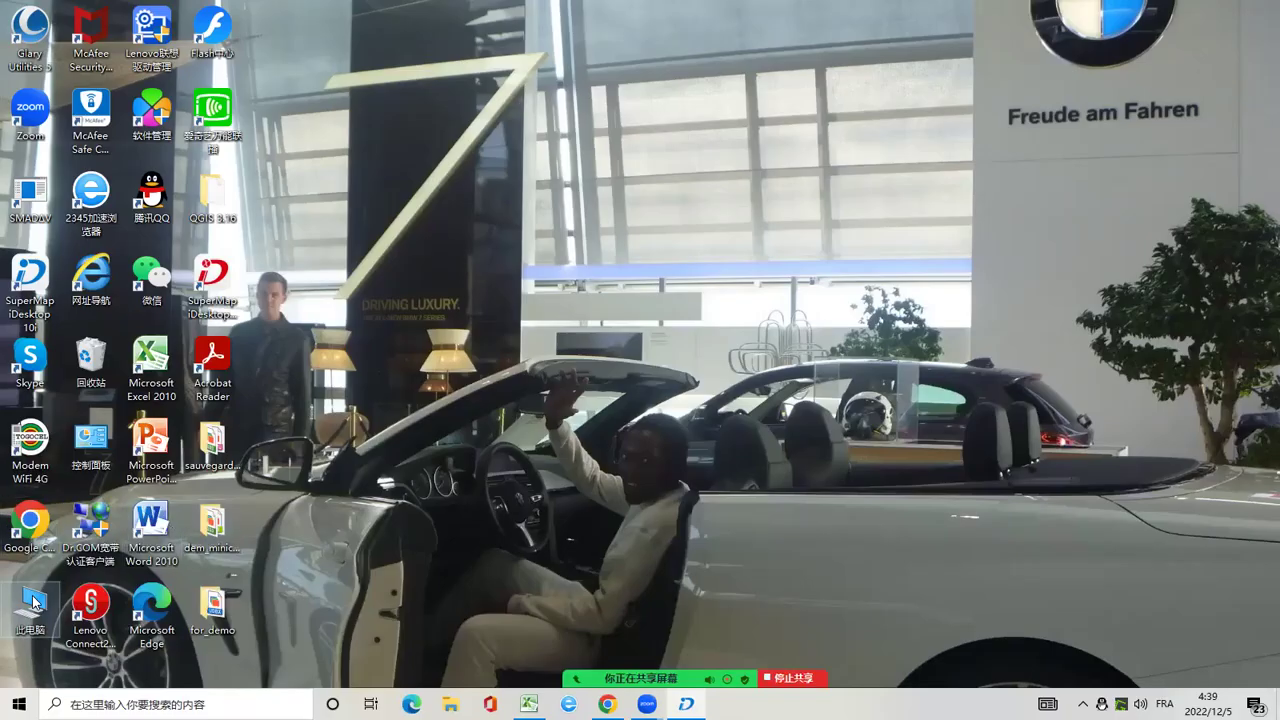
View the finished service area map image in the nouveau_sept_30_2022_idesktop folder on drive F, close it and return to SuperMap iDesktop
double_click(34, 600)
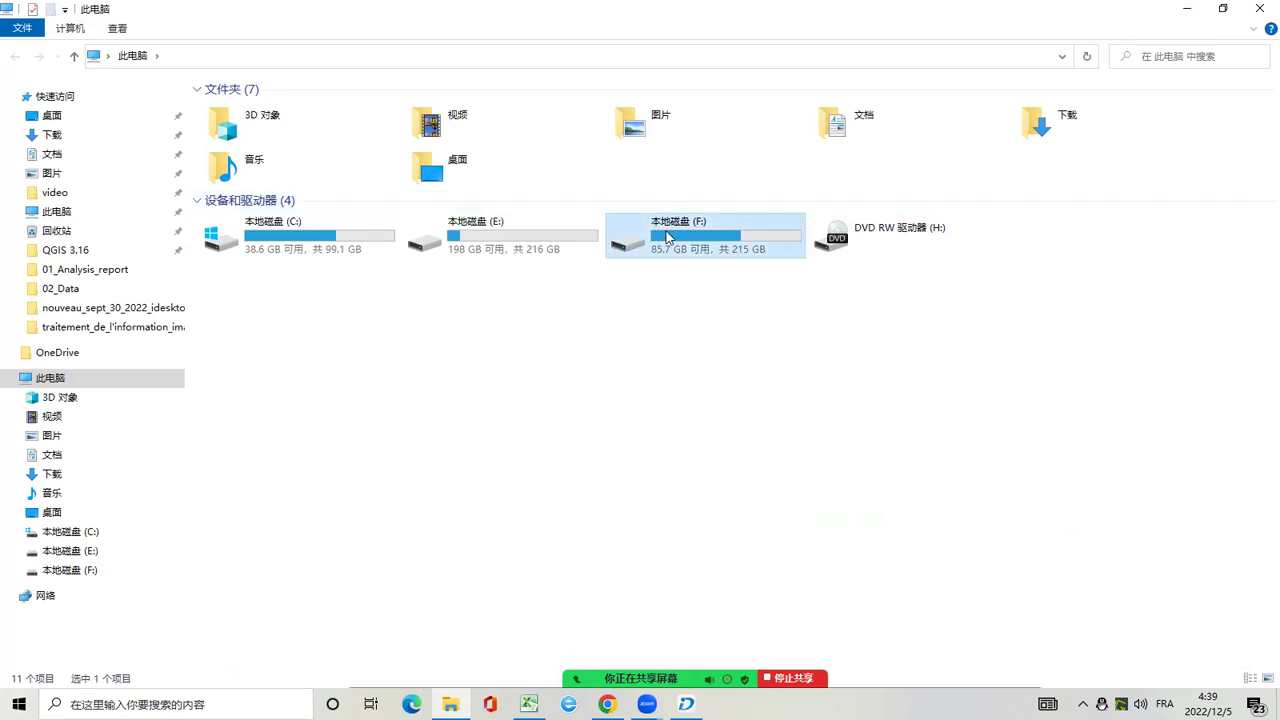
double_click(625, 225)
double_click(245, 161)
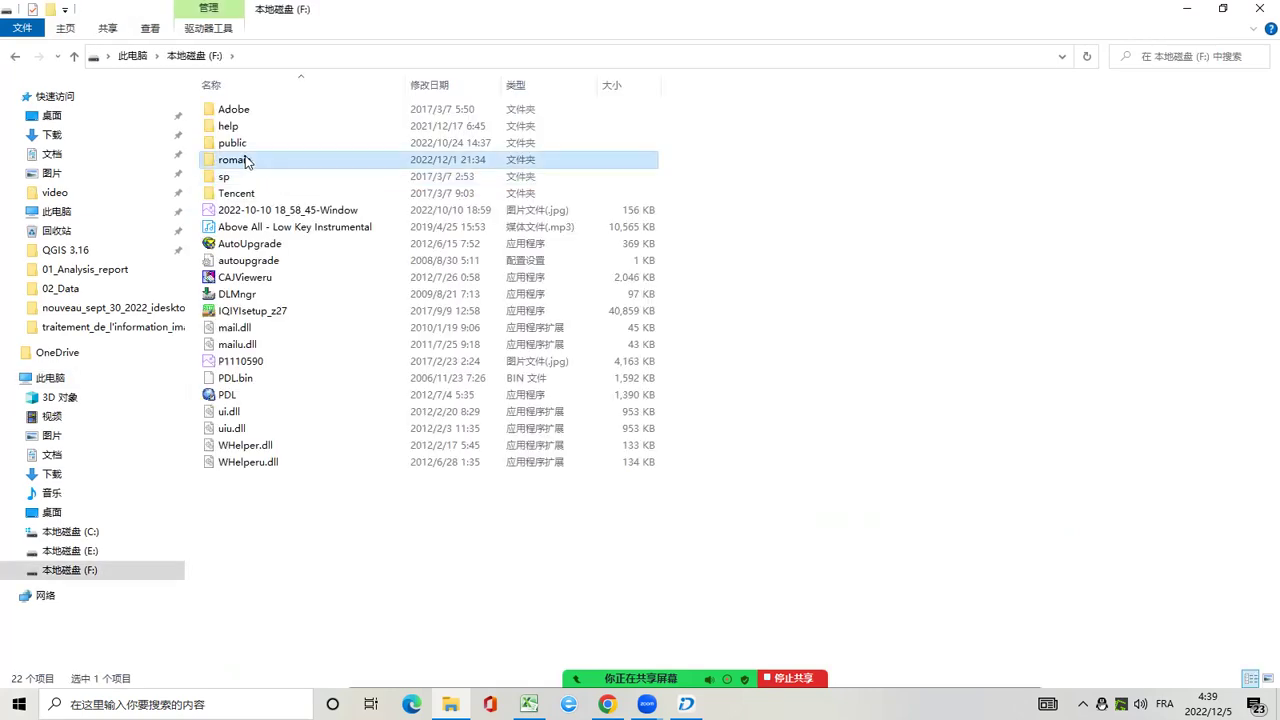
double_click(283, 113)
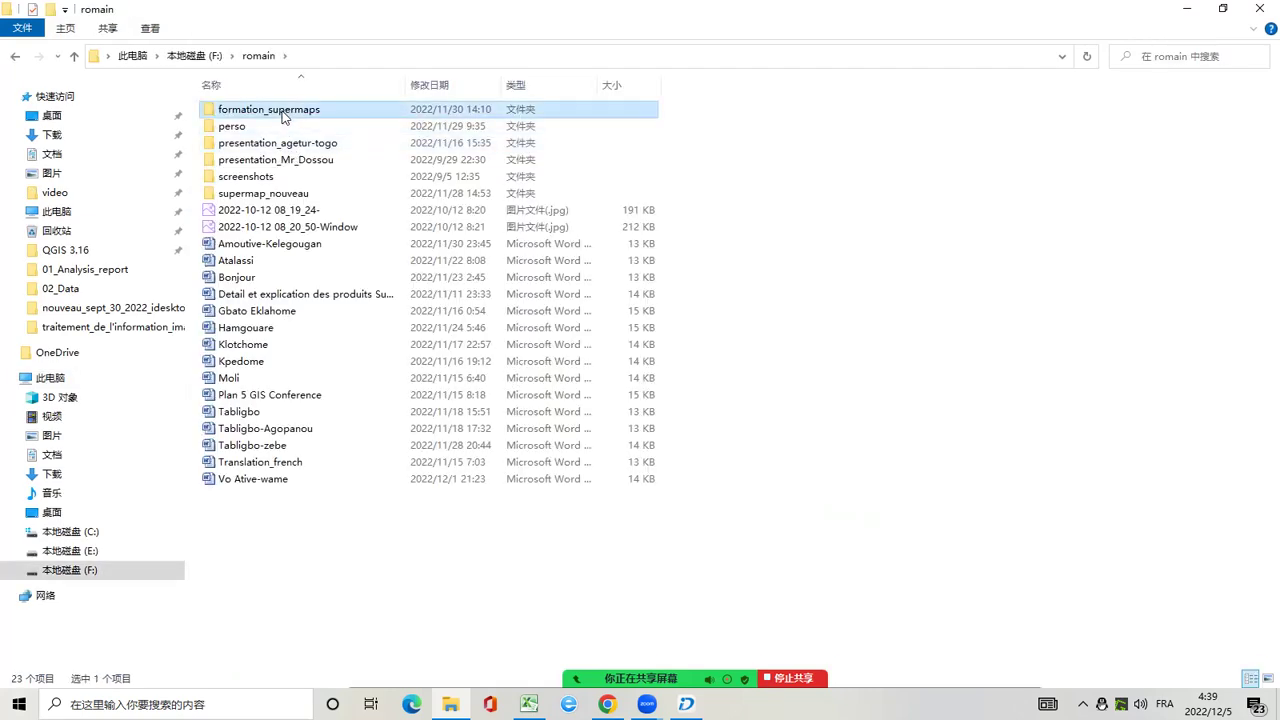
double_click(280, 112)
double_click(314, 109)
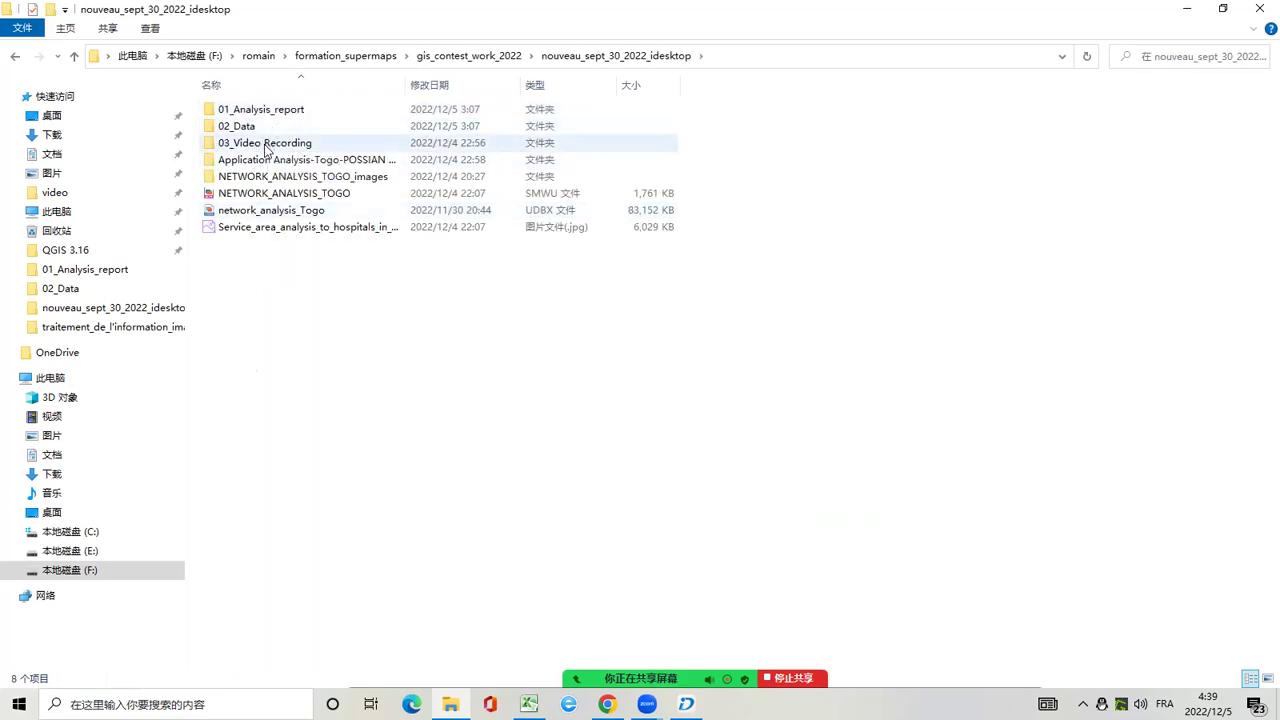
double_click(236, 231)
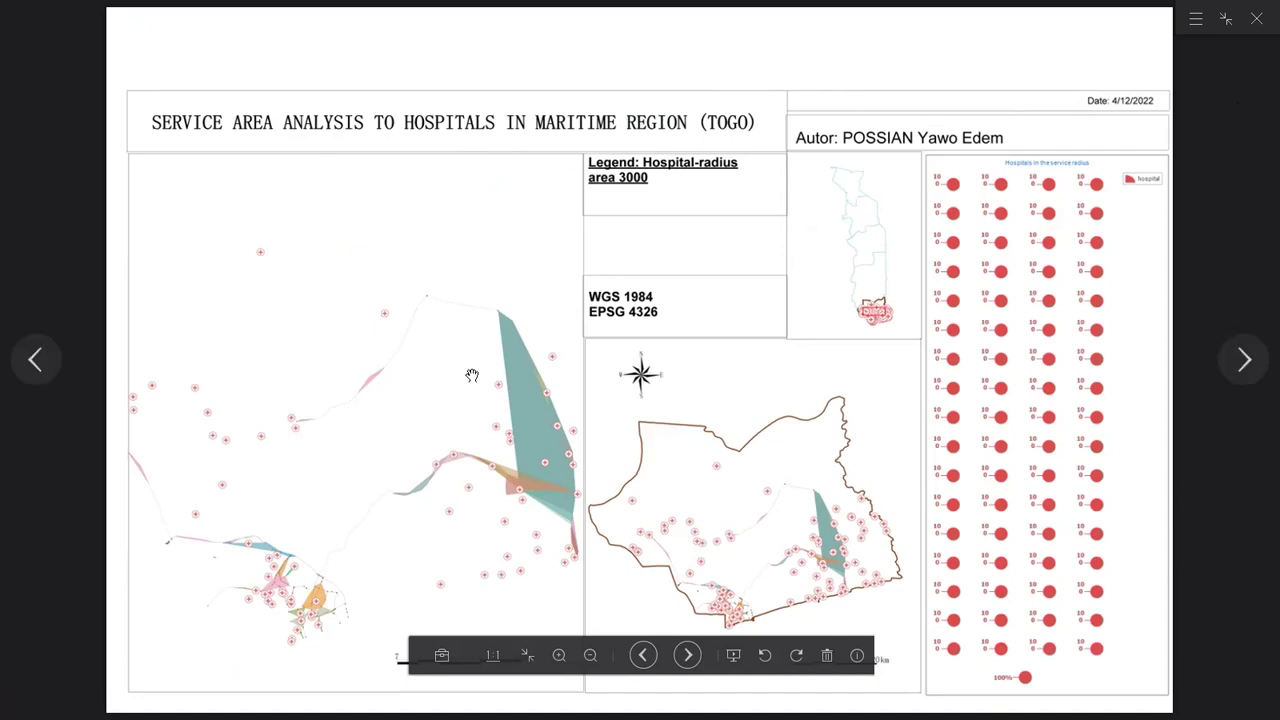
left_click(1257, 24)
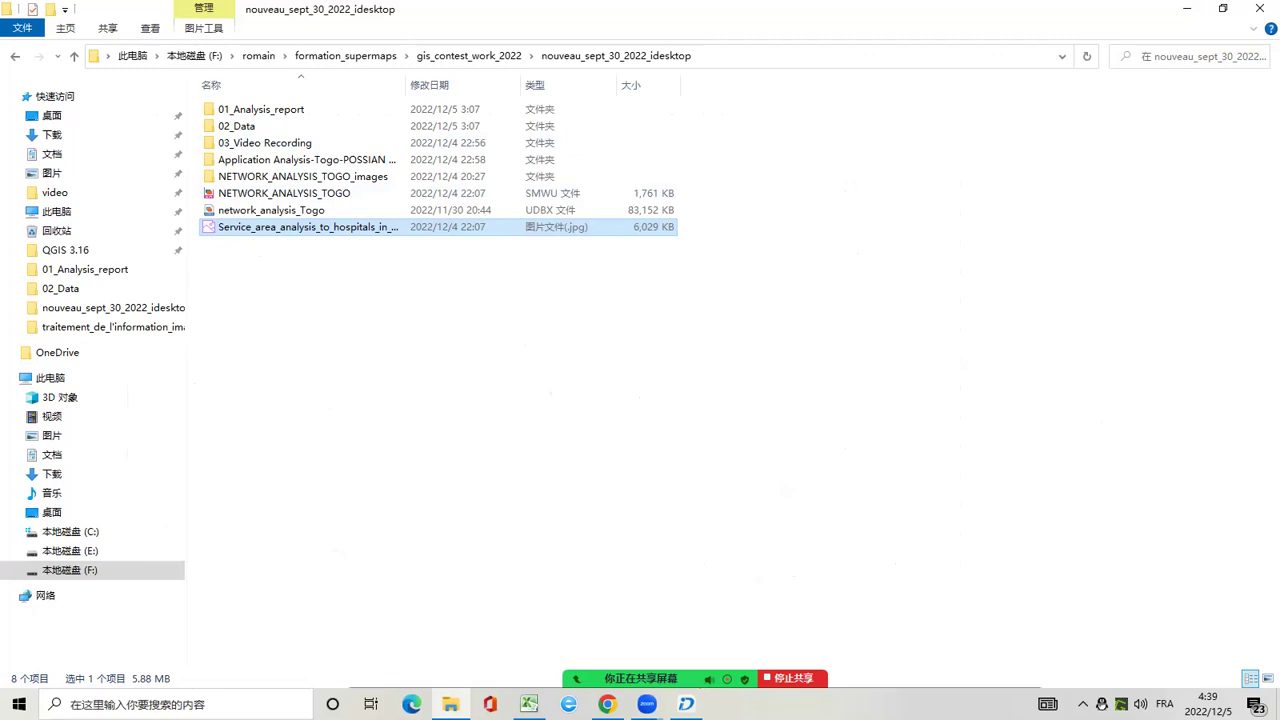
mouse_move(678, 698)
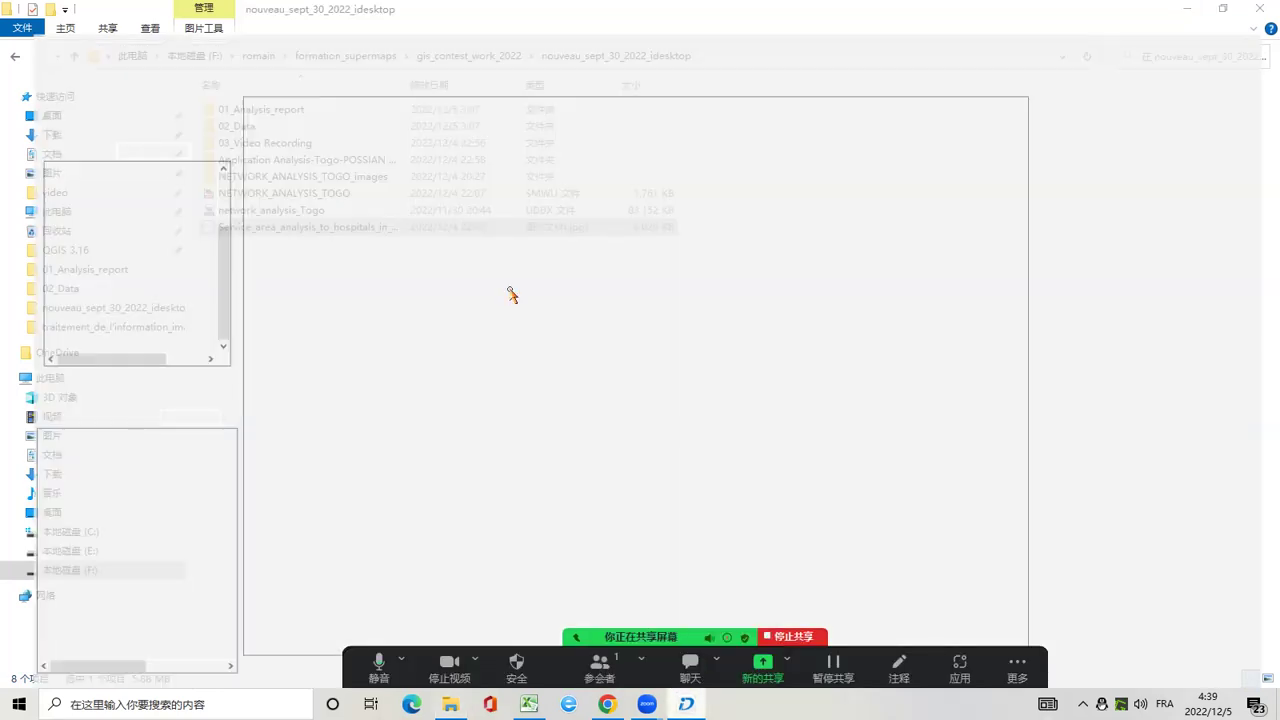
left_click(346, 203)
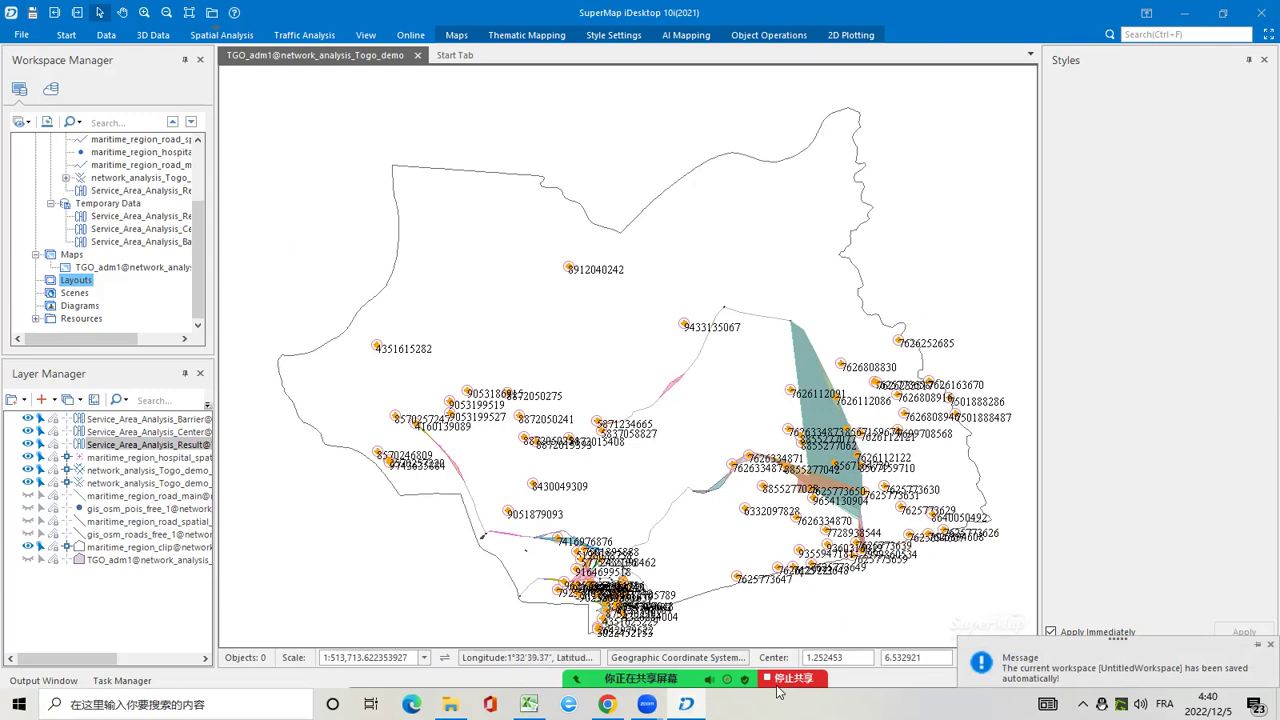
left_click(768, 680)
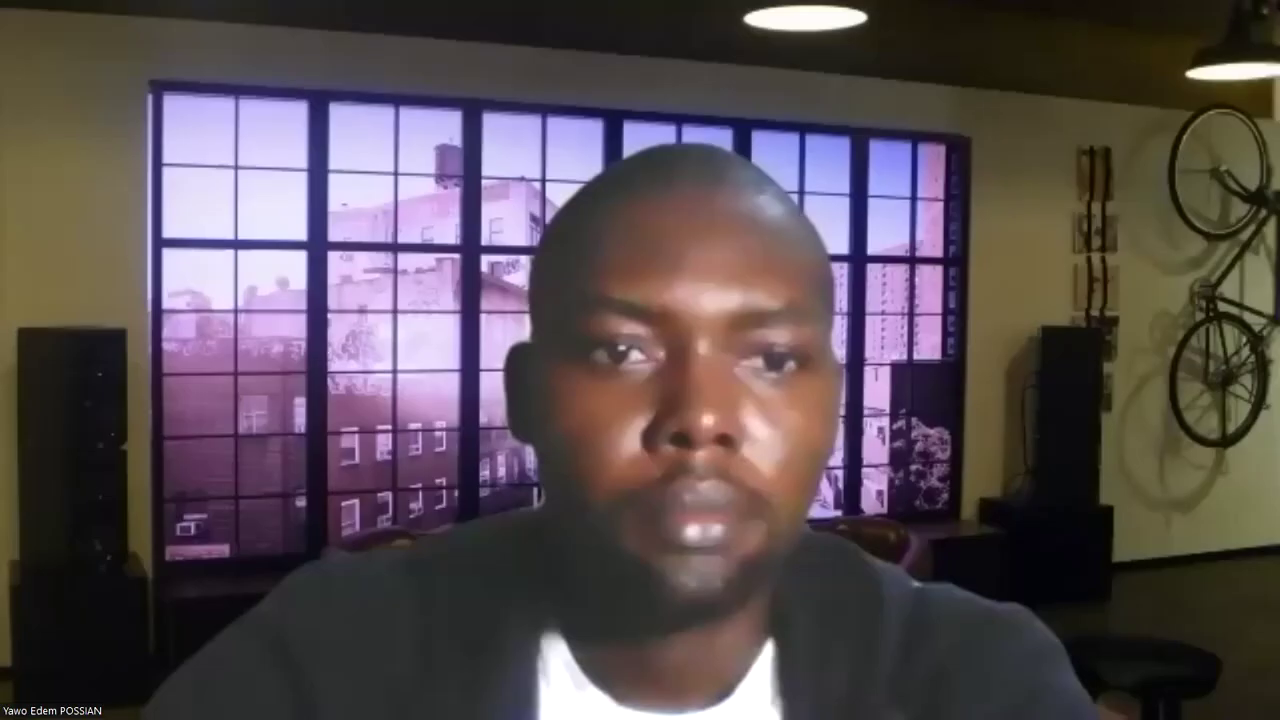